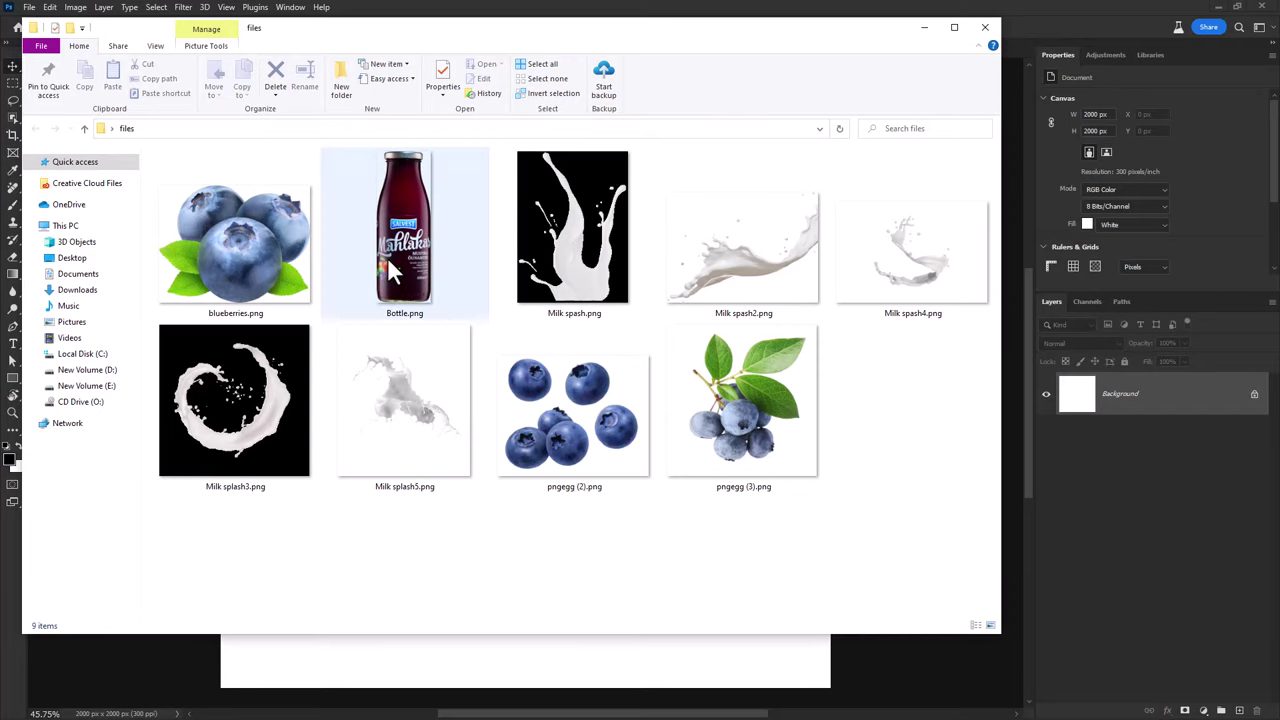
- Drag Bottle.png onto the 2000 px canvas, shrink it, centre it and nudge it slightly lower
drag(400, 280, 420, 651)
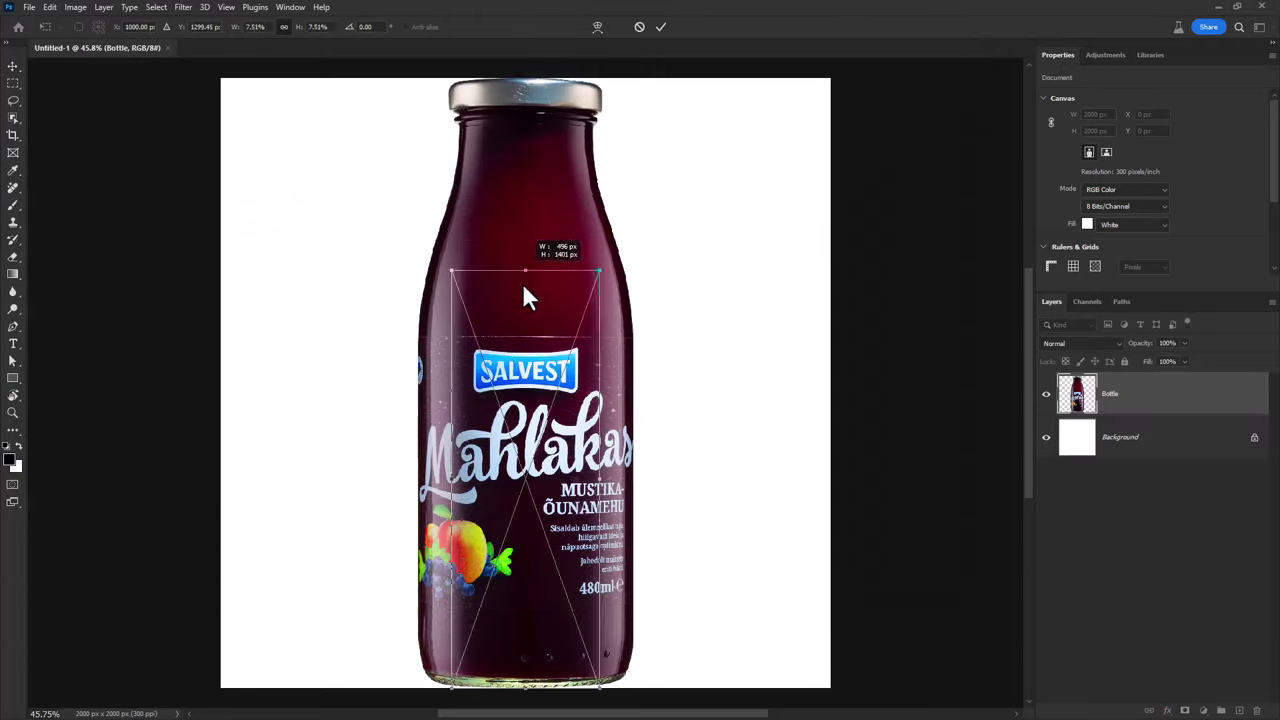
mouse_move(540, 115)
mouse_down()
mouse_move(509, 302)
mouse_move(532, 346)
mouse_move(530, 315)
mouse_up()
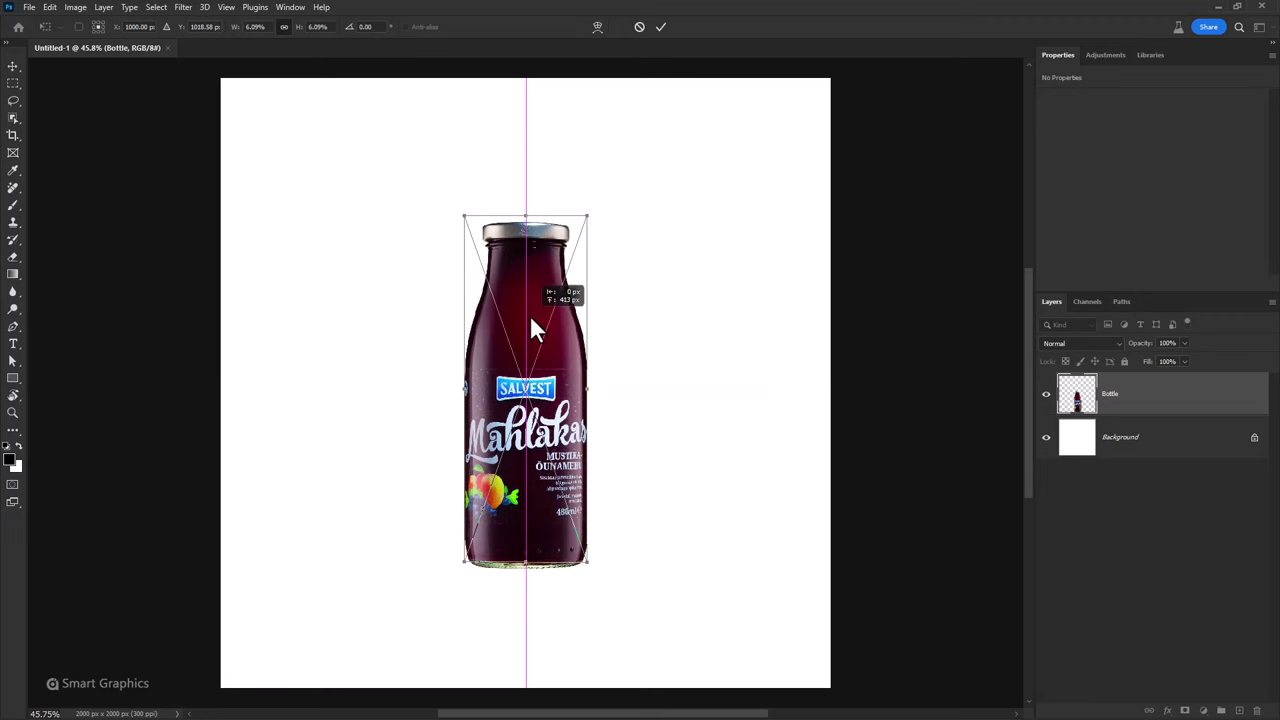
drag(526, 222, 523, 173)
key(Return)
drag(540, 300, 540, 308)
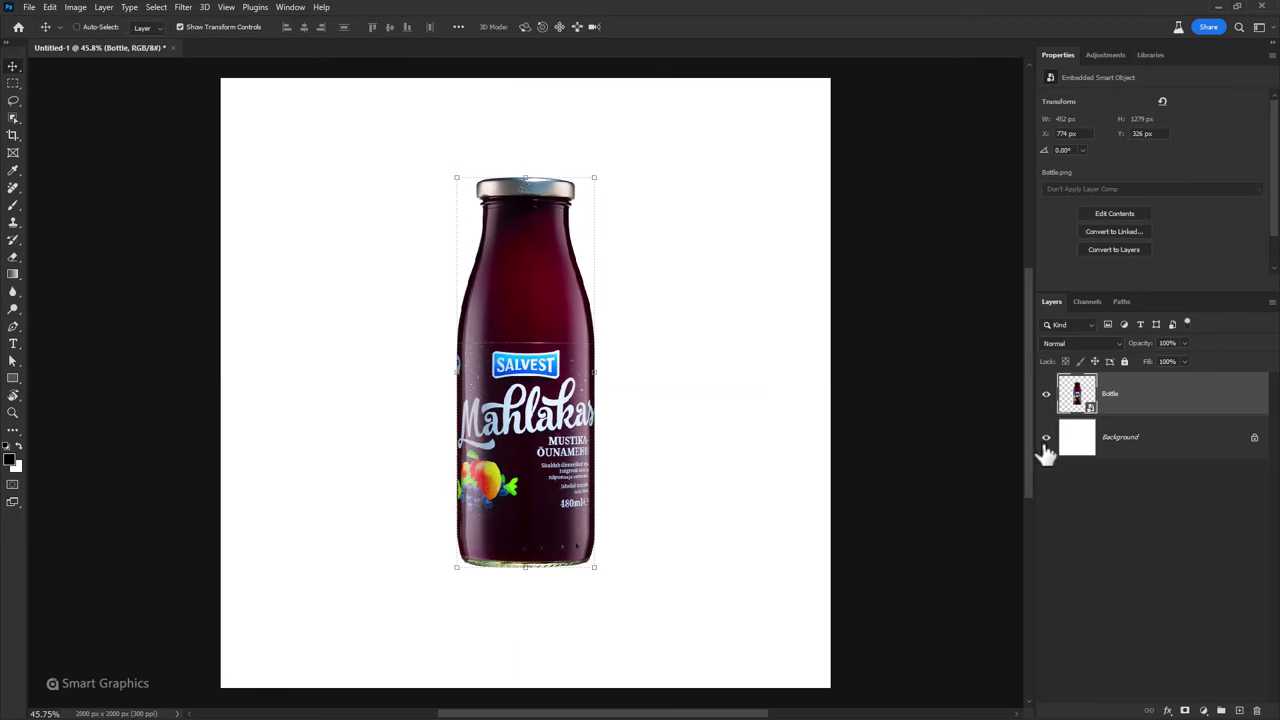
- Add a deep pink Solid Color fill layer above the white background
click(1155, 441)
click(1203, 710)
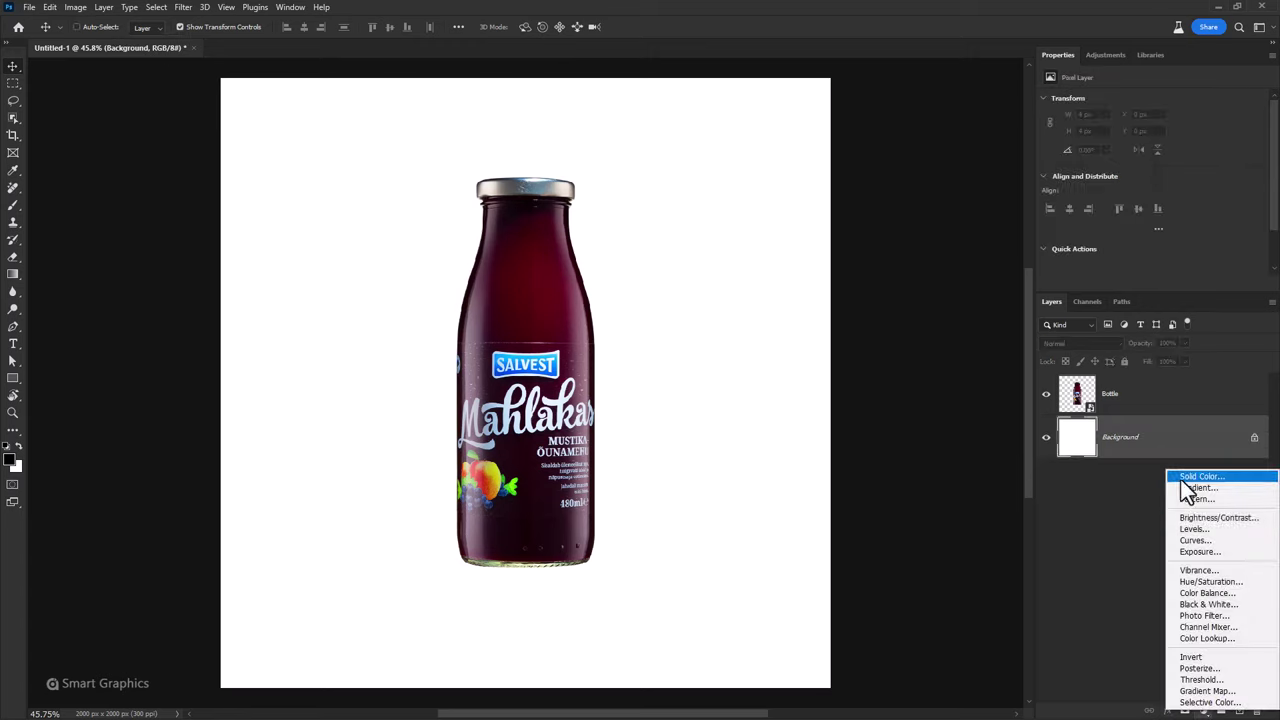
click(1181, 480)
click(553, 293)
mouse_move(901, 193)
mouse_down()
mouse_move(929, 194)
mouse_move(894, 149)
mouse_move(909, 171)
mouse_move(863, 143)
mouse_move(900, 168)
mouse_move(891, 157)
mouse_up()
click(1109, 139)
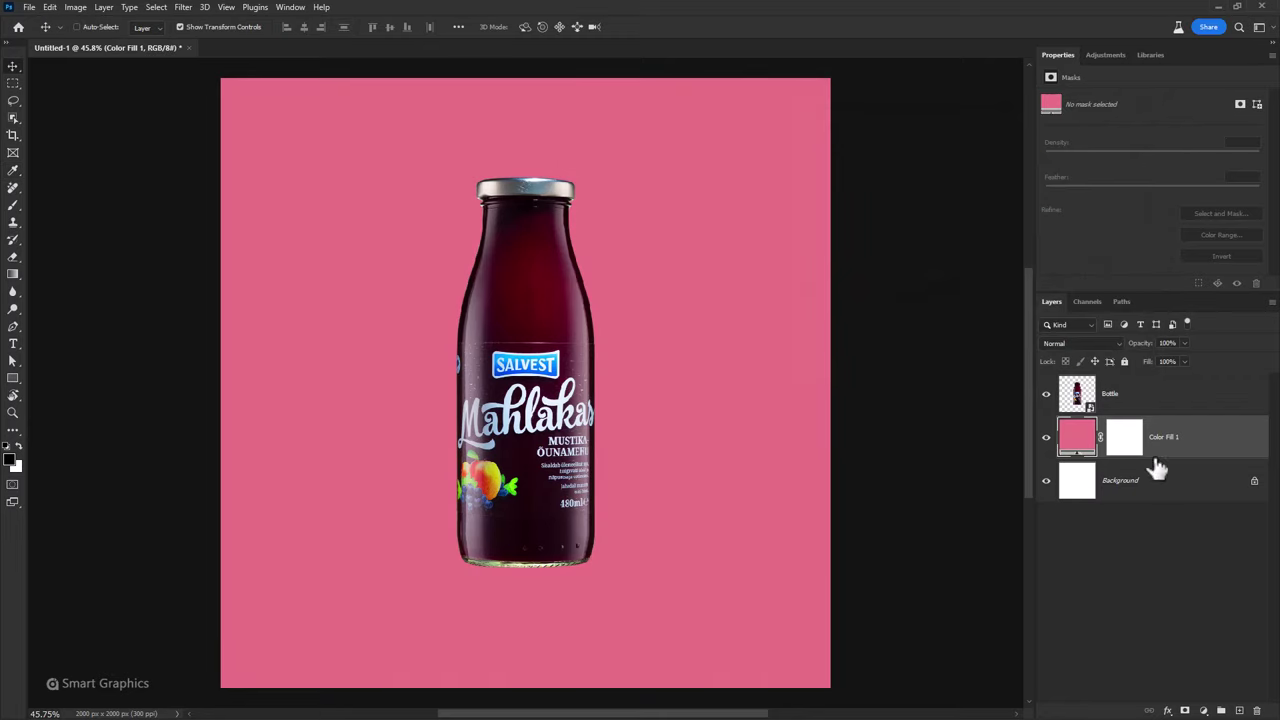
- Paint a large soft light-pink glow on a new layer and lower its opacity
click(1239, 710)
right_click(12, 206)
click(80, 205)
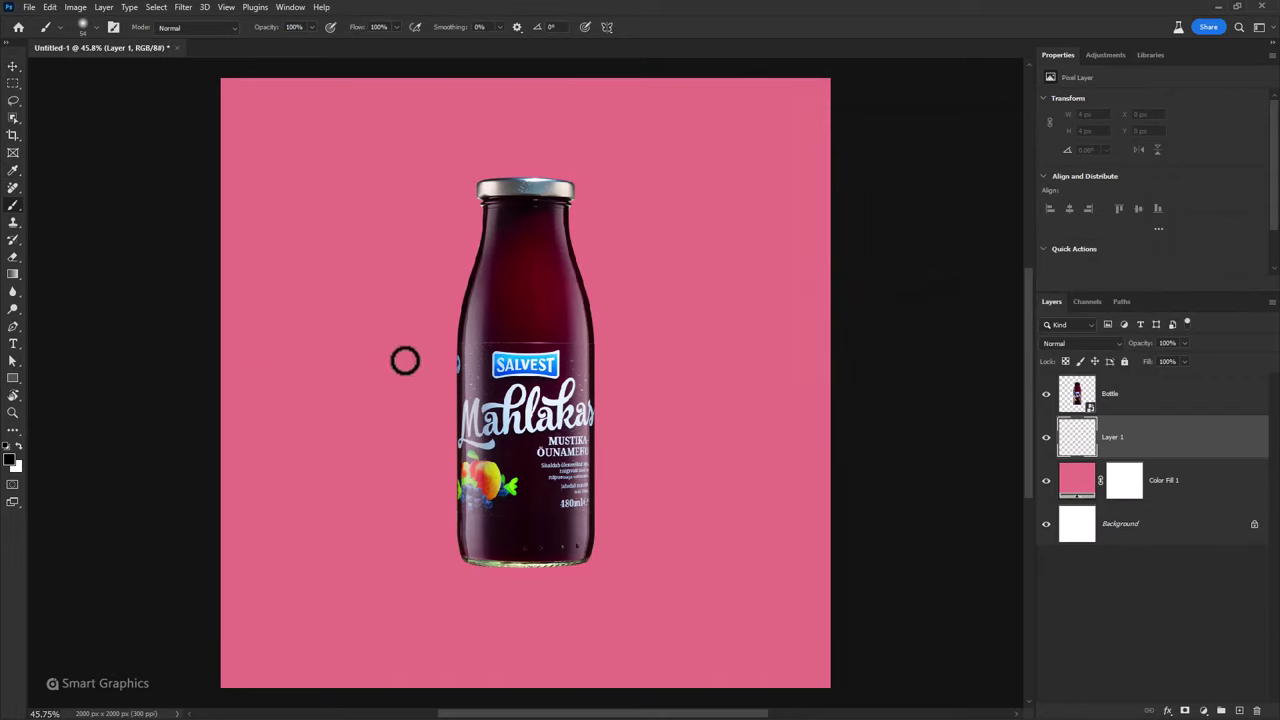
click(12, 459)
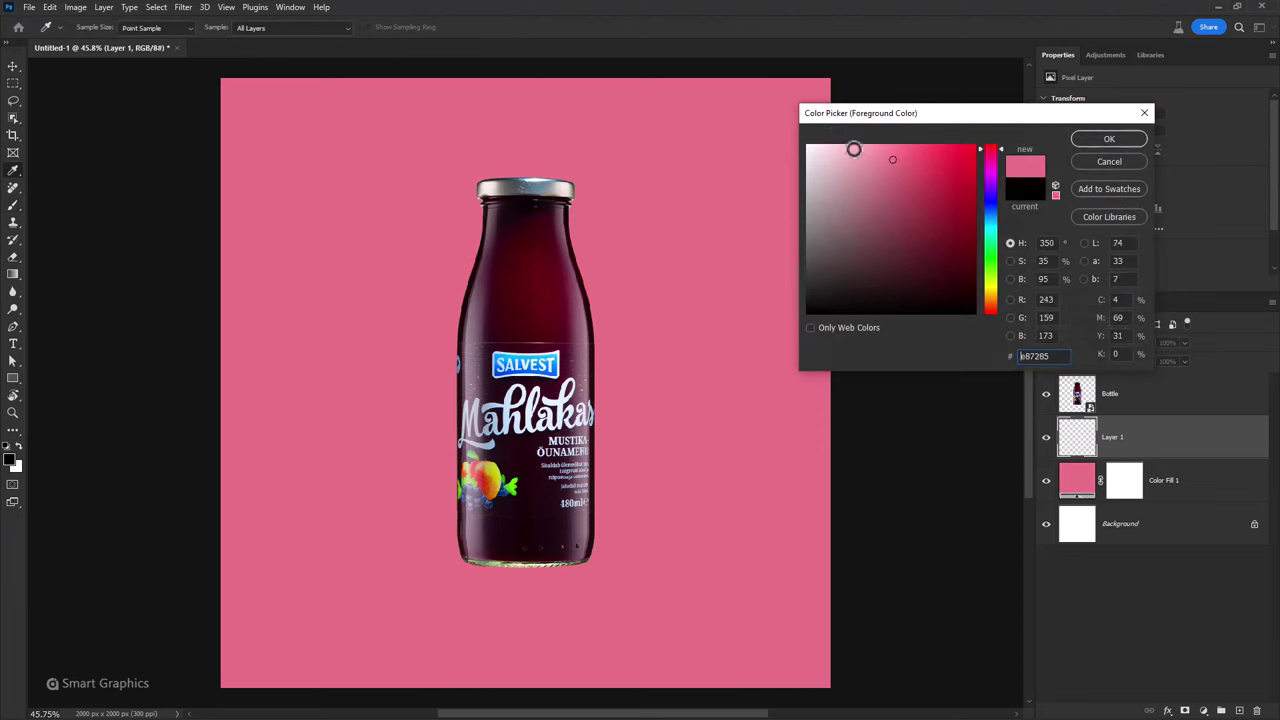
click(1099, 139)
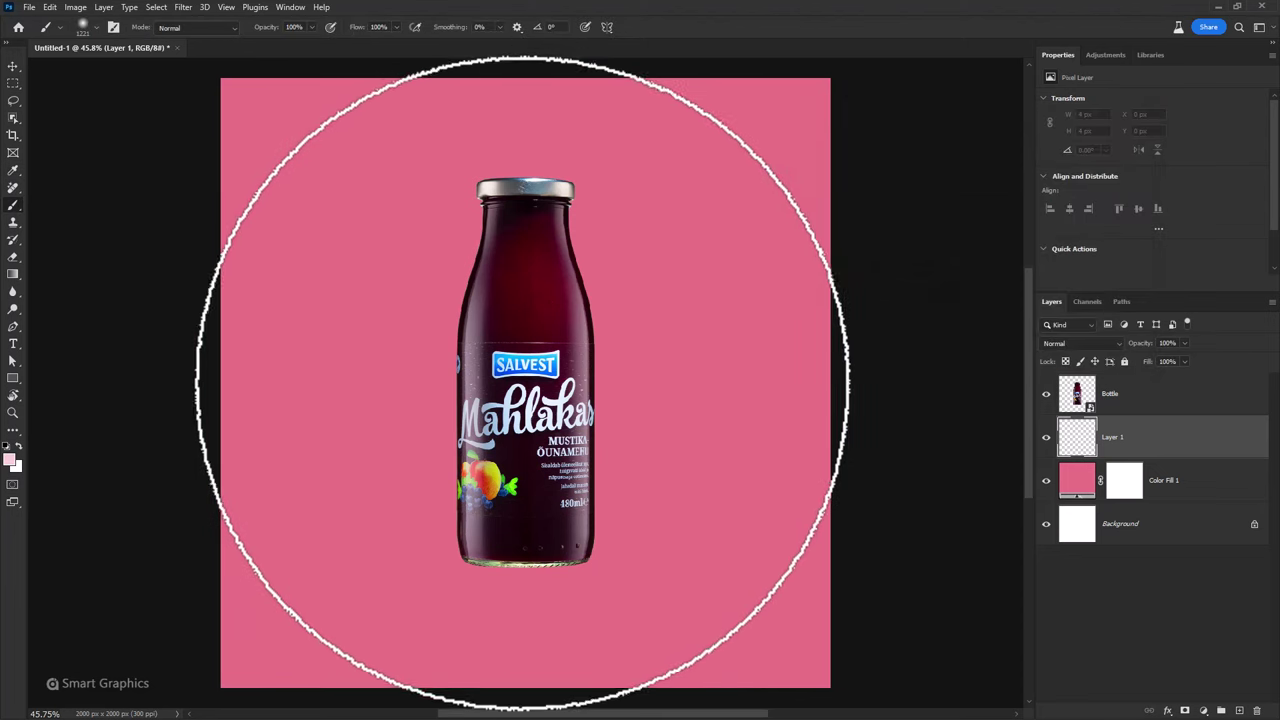
click(530, 366)
click(560, 350)
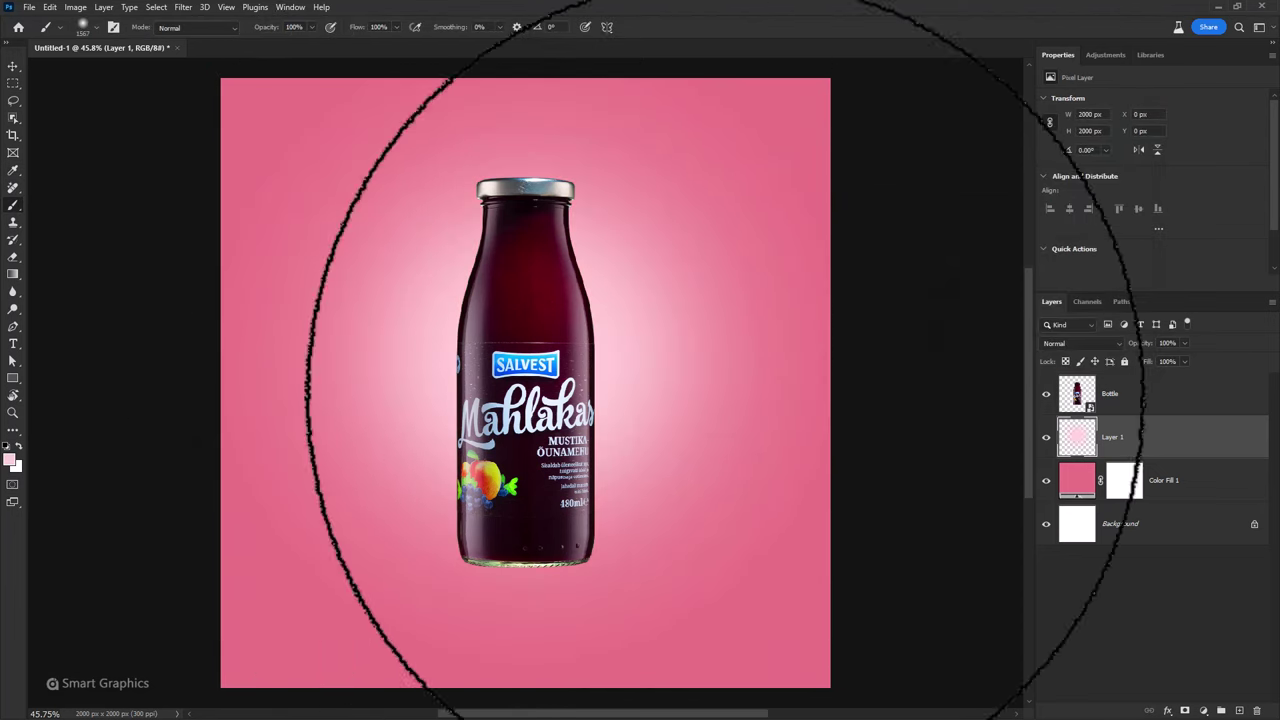
drag(1152, 345, 1140, 350)
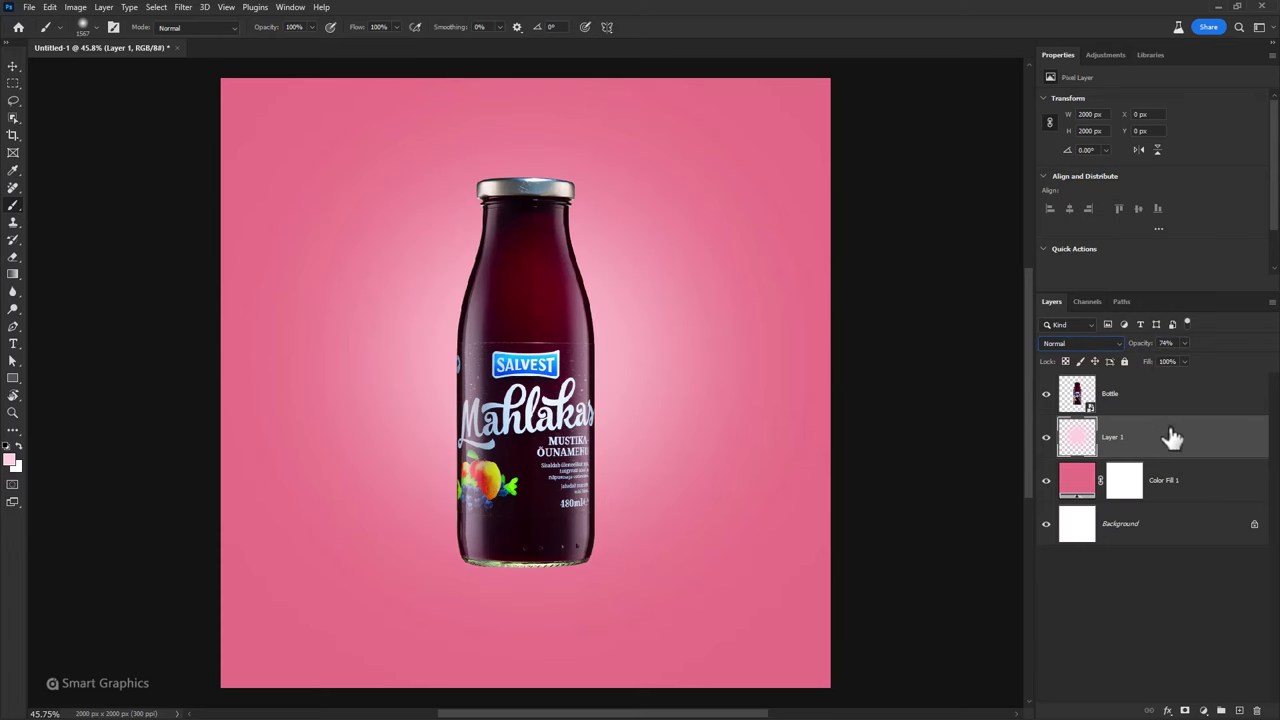
- Group the glow and background layers as BG and add a blank layer beneath the bottle
key(alt+bracketright)
click(1172, 457)
click(1253, 527)
shift+click(1205, 450)
key(ctrl+g)
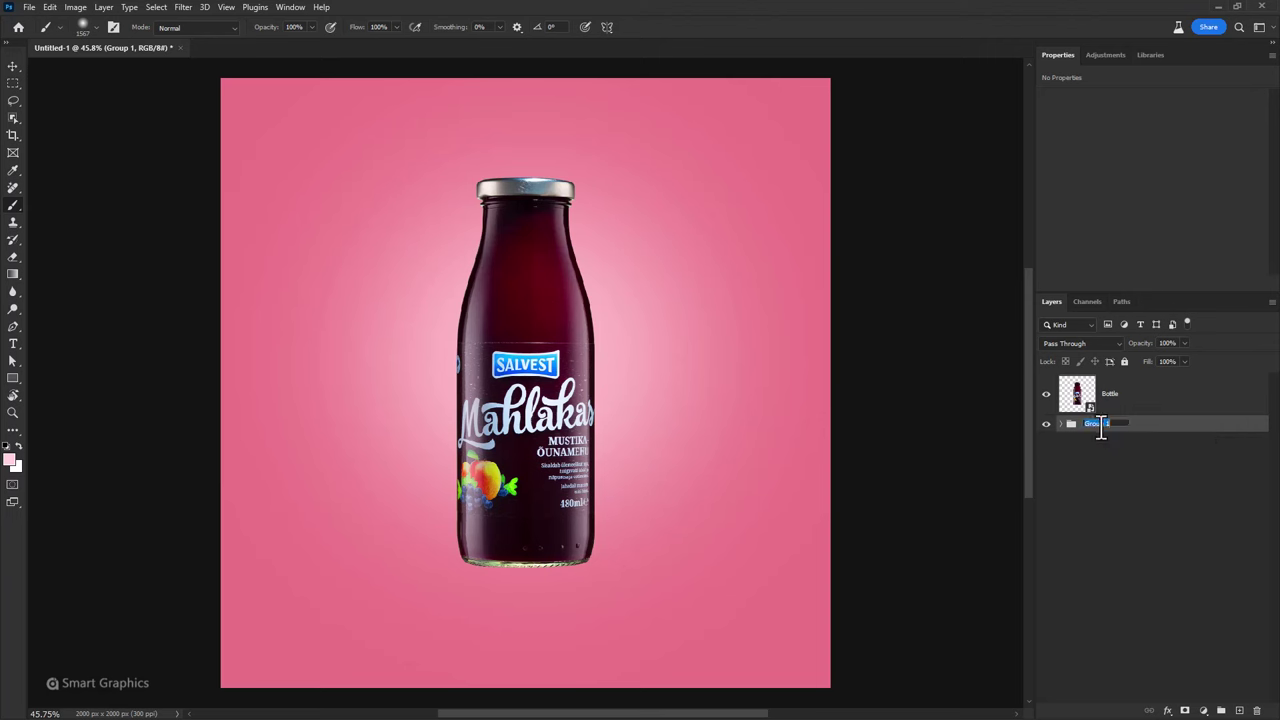
text(BG)
click(1150, 408)
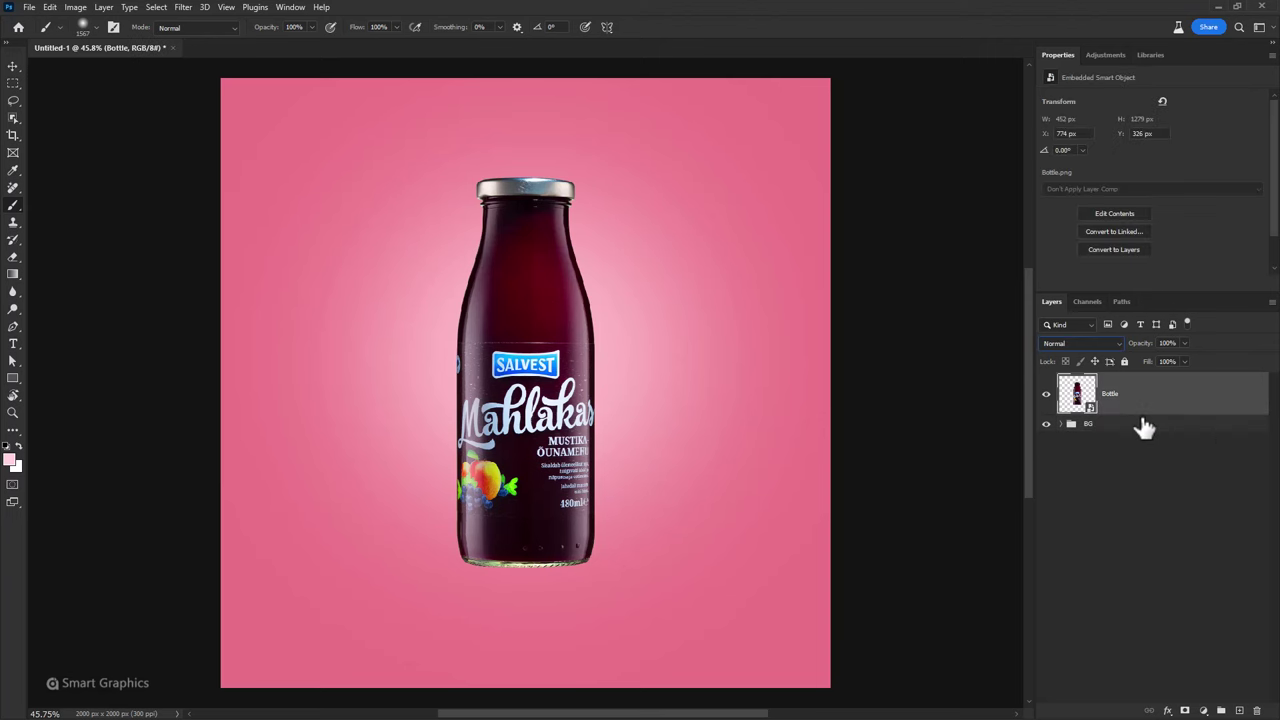
ctrl+click(1239, 710)
text(Shadow)
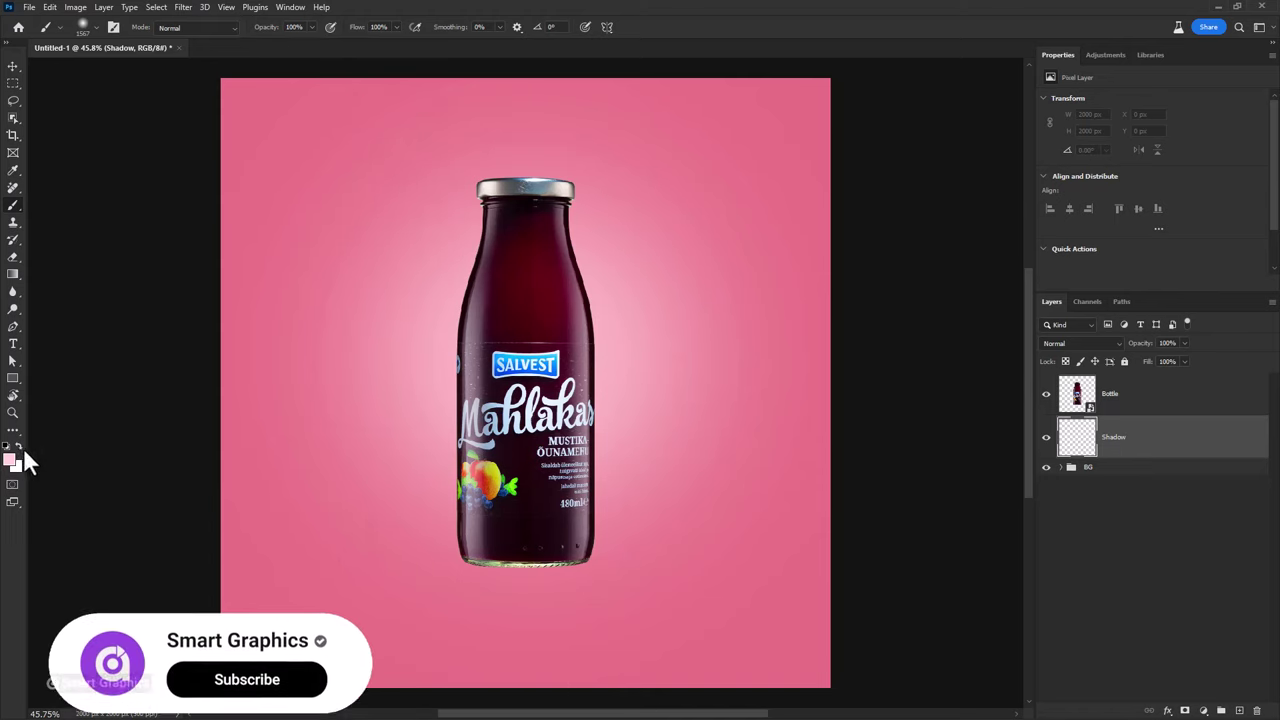
- Reset the colours to black and set up a small soft, flattened brush
click(6, 446)
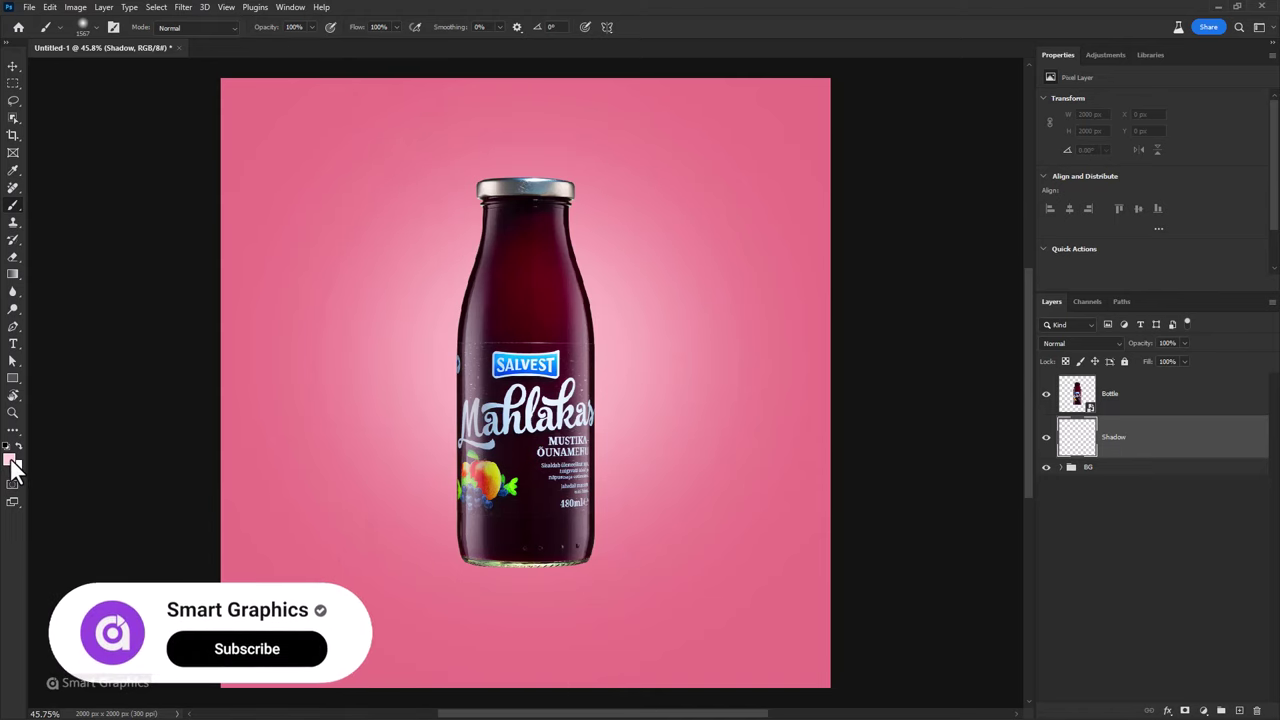
right_click(510, 372)
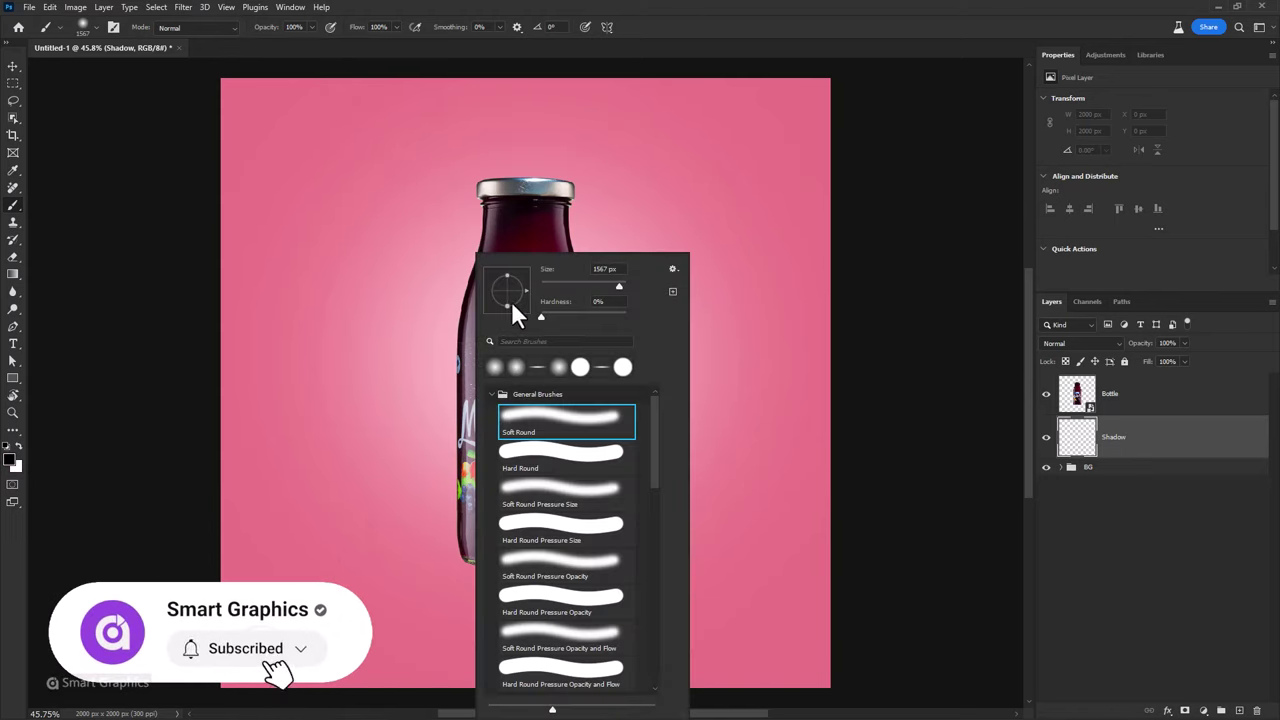
key(Escape)
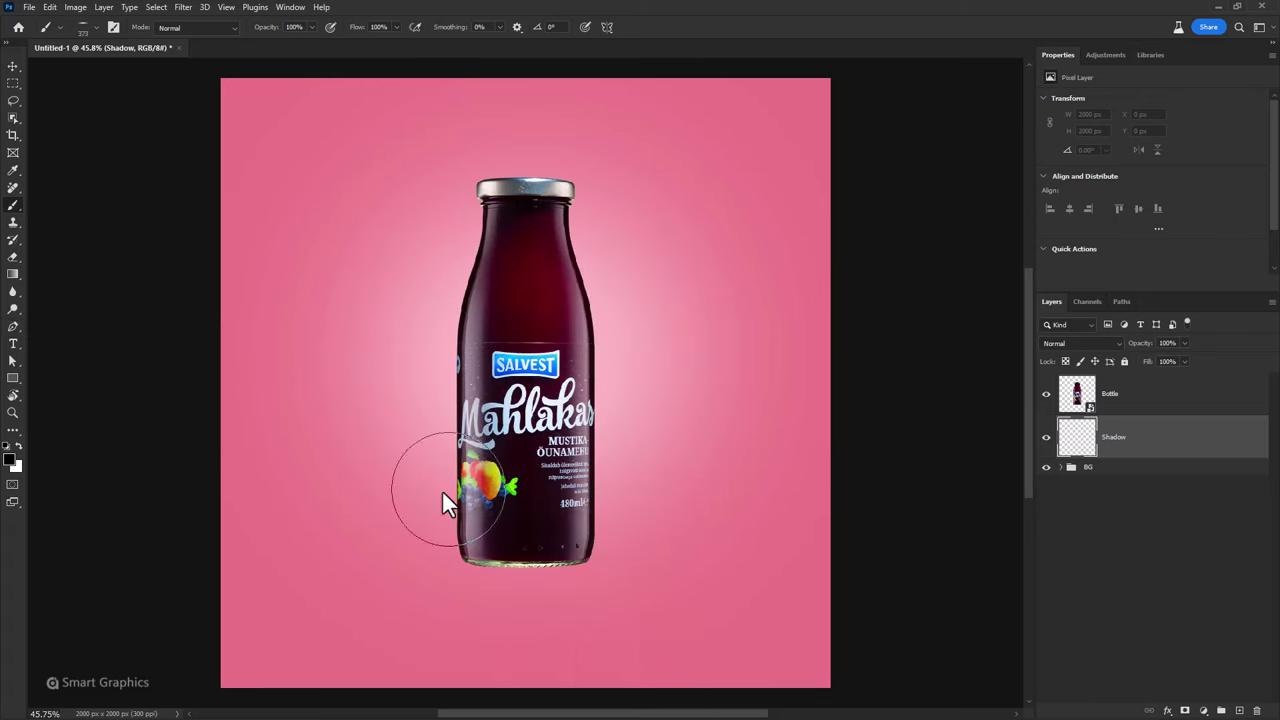
scroll(532, 578, up, 5)
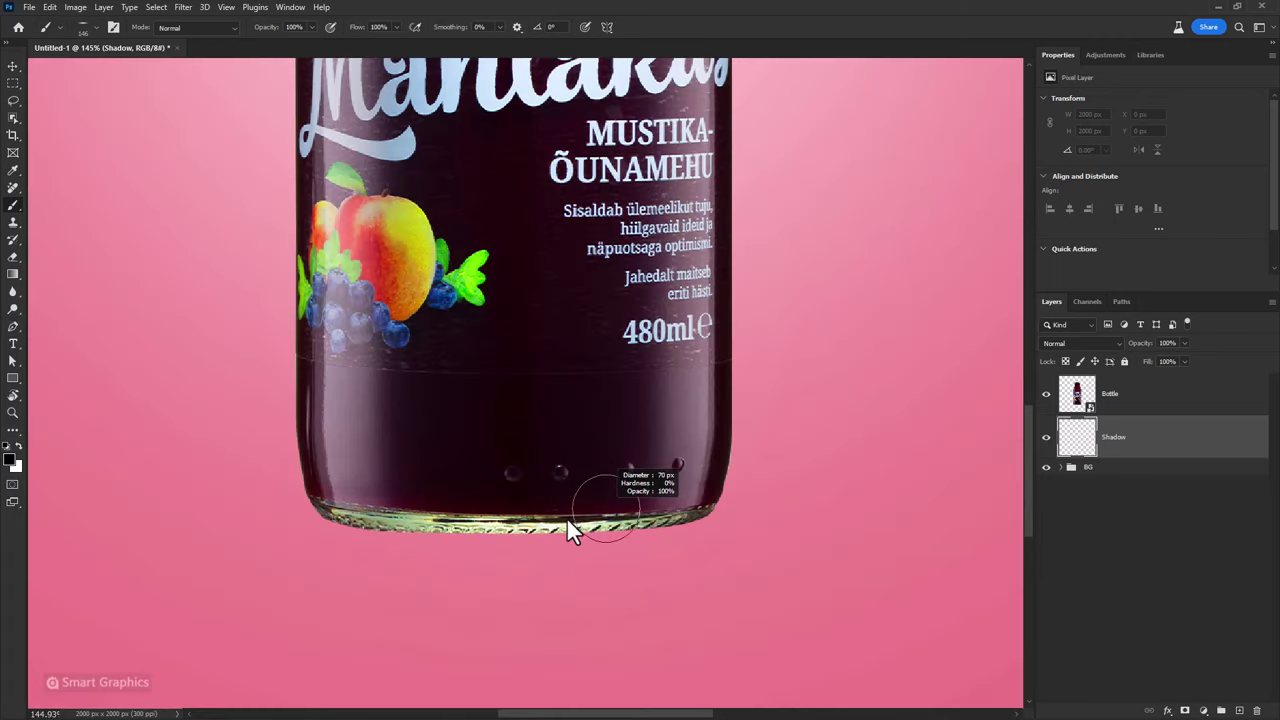
right_click(638, 518)
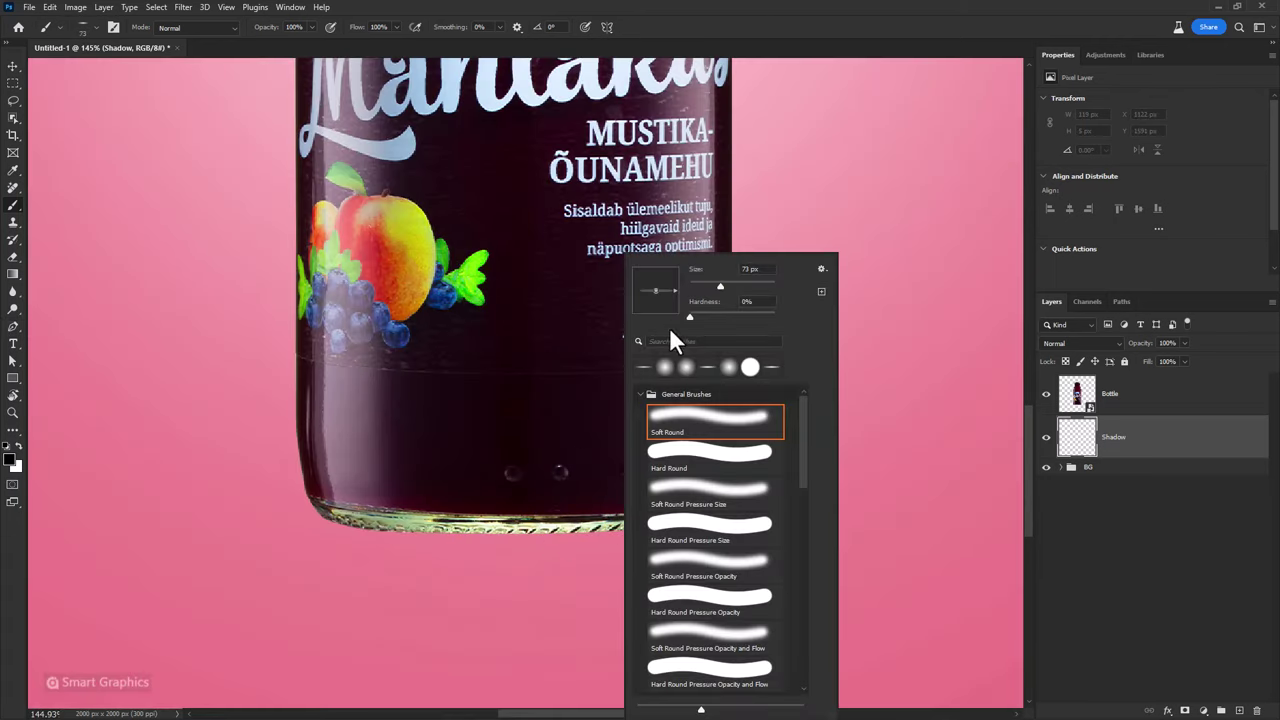
- Paint a soft, faint dark shadow along and around the bottle's base
click(347, 530)
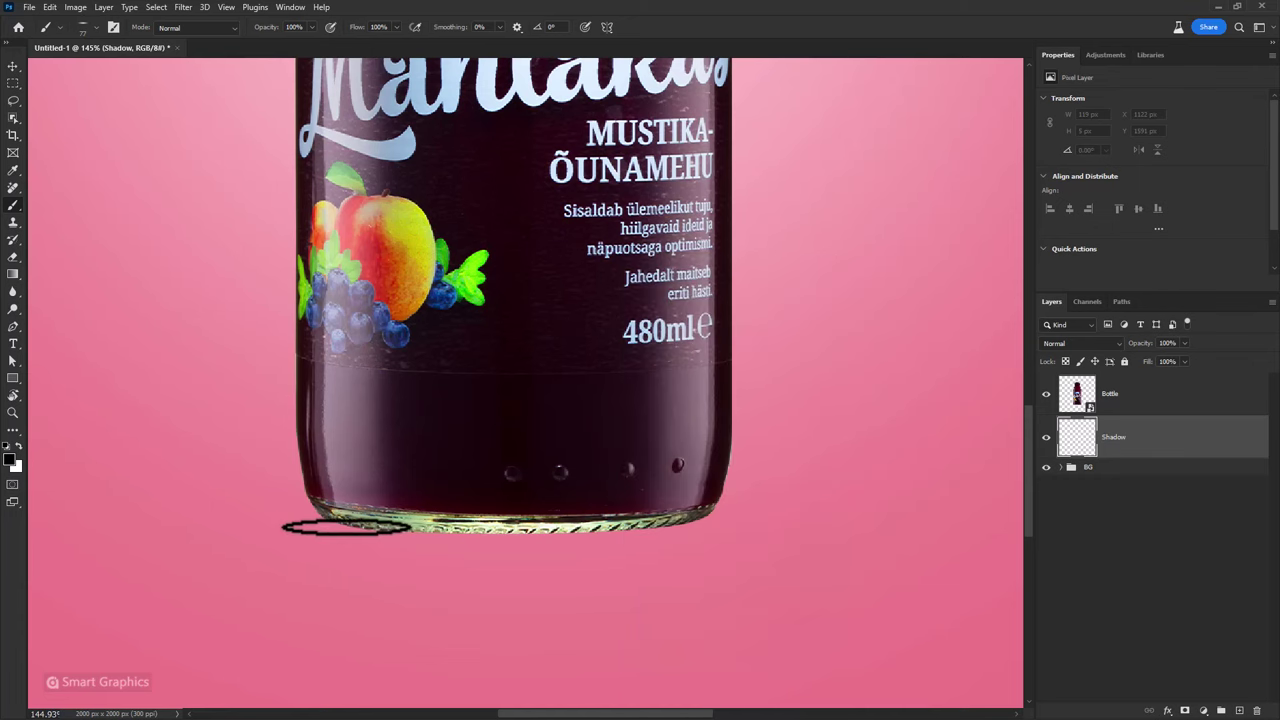
drag(362, 538, 349, 520)
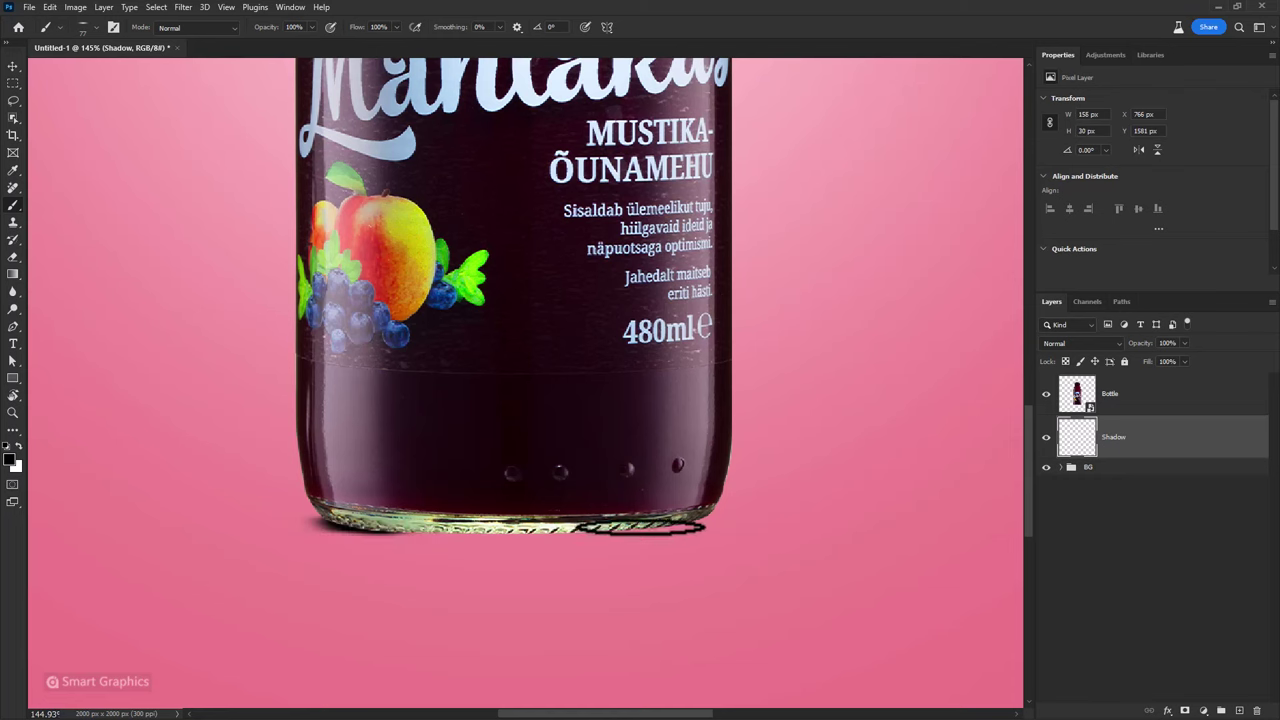
drag(640, 527, 565, 534)
drag(452, 533, 428, 532)
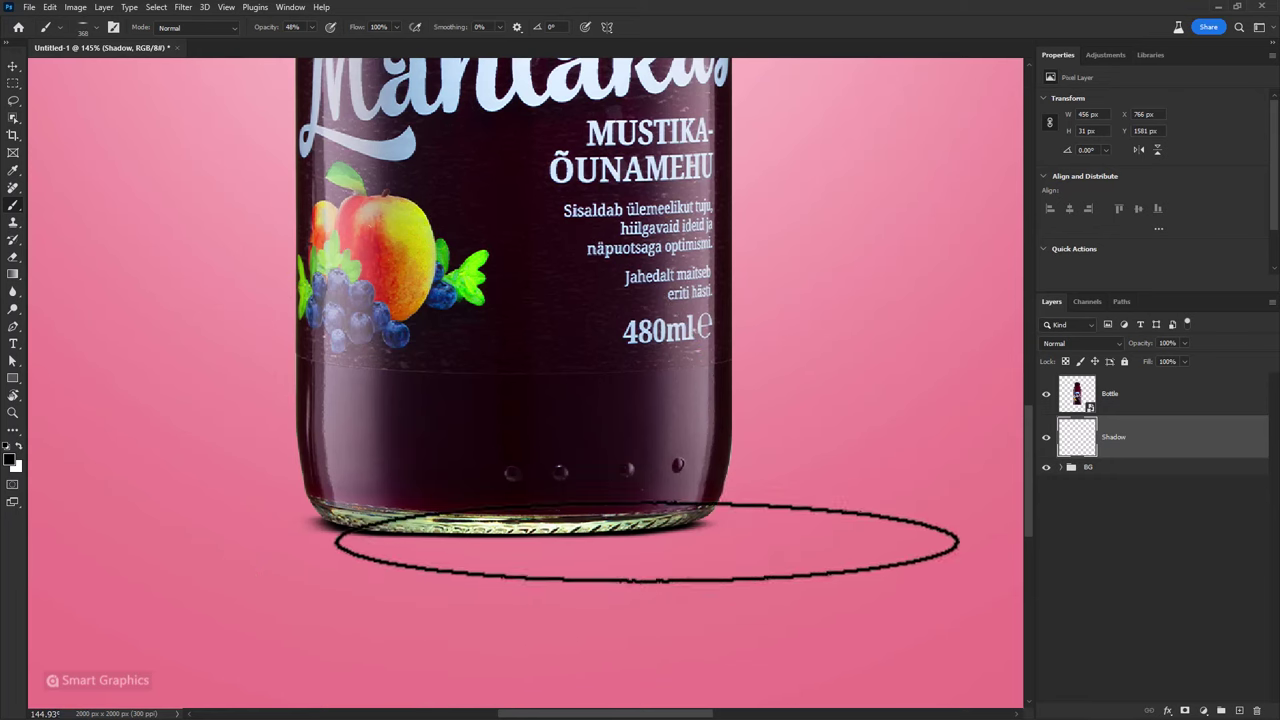
click(545, 520)
drag(357, 523, 408, 543)
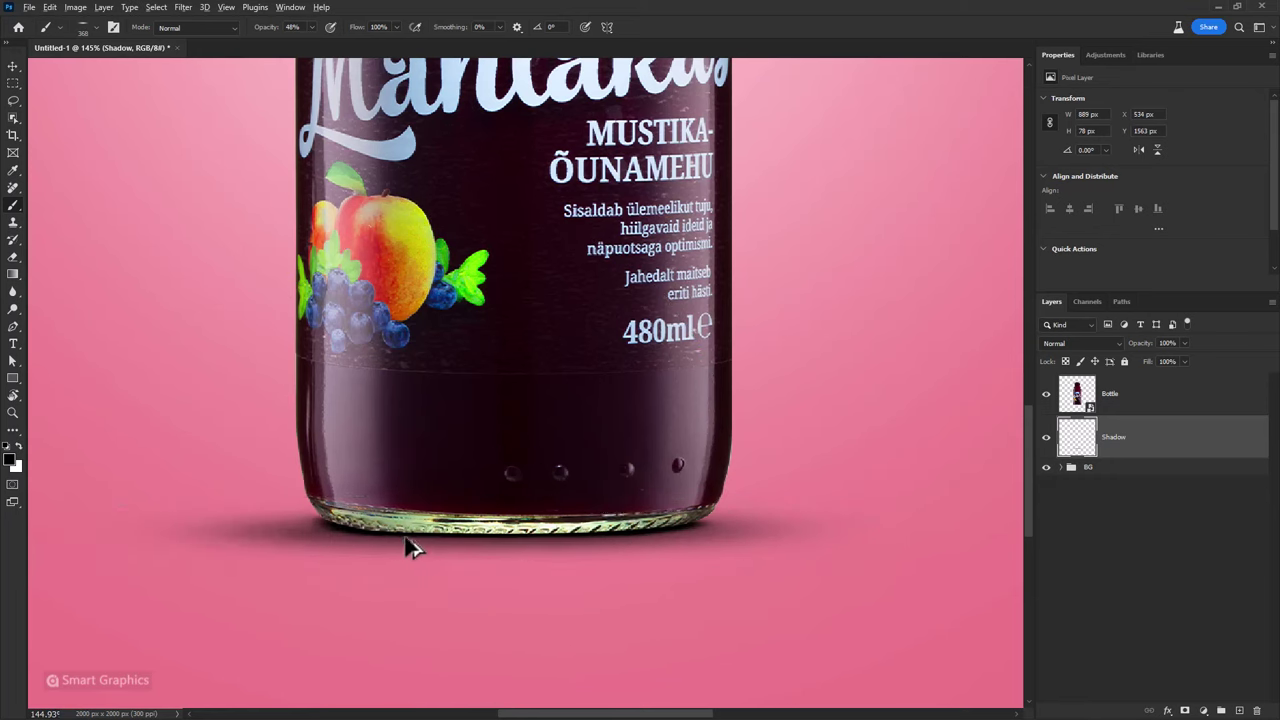
scroll(440, 532, down, 5)
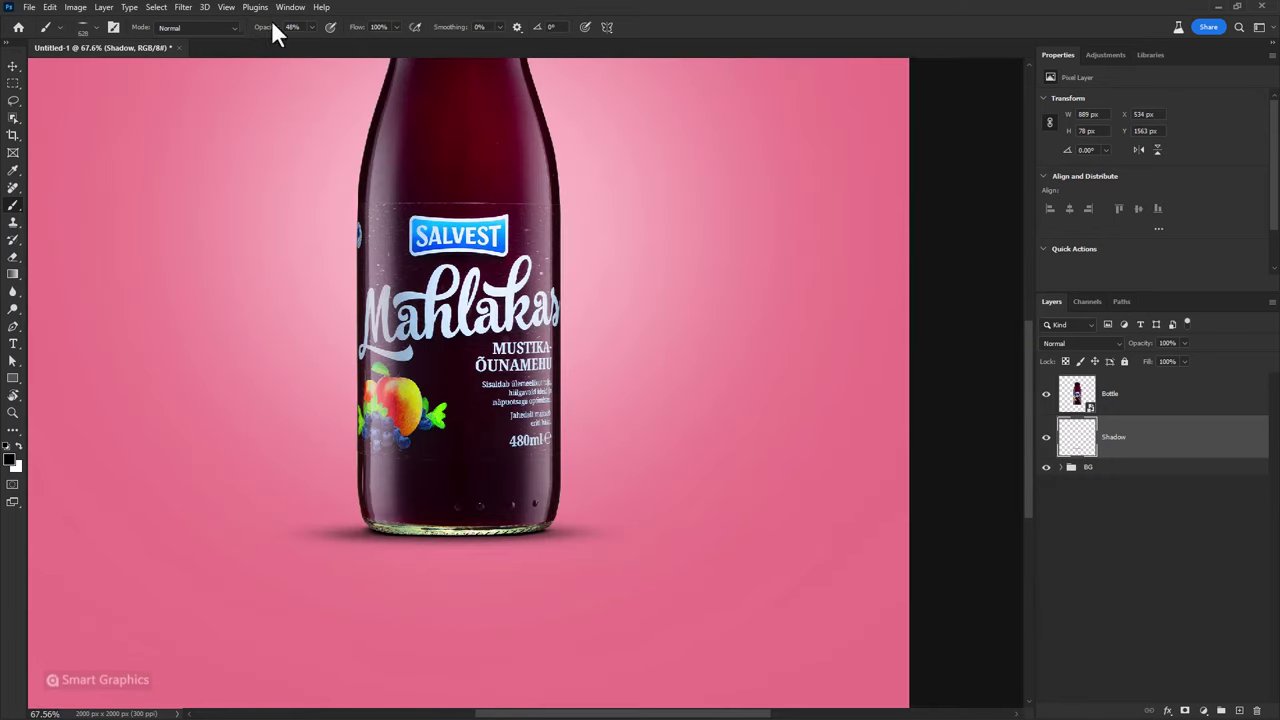
click(482, 530)
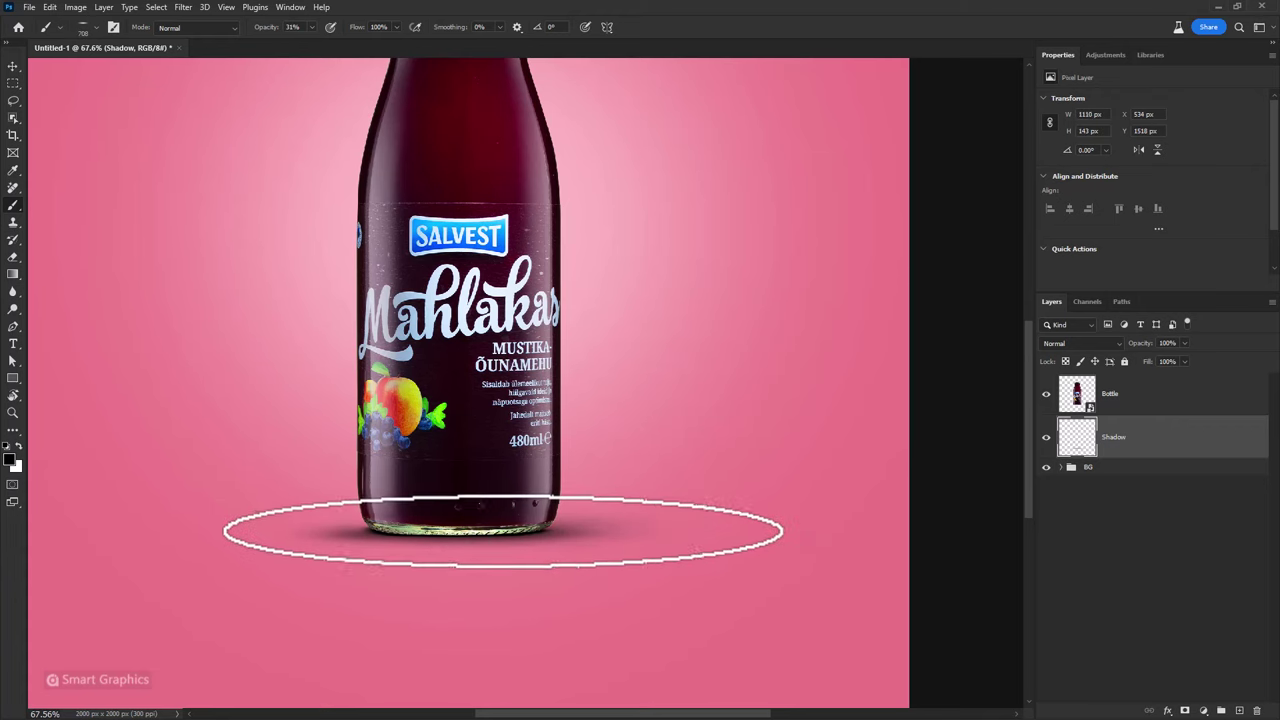
key(bracketright)
click(454, 535)
scroll(544, 541, down, 3)
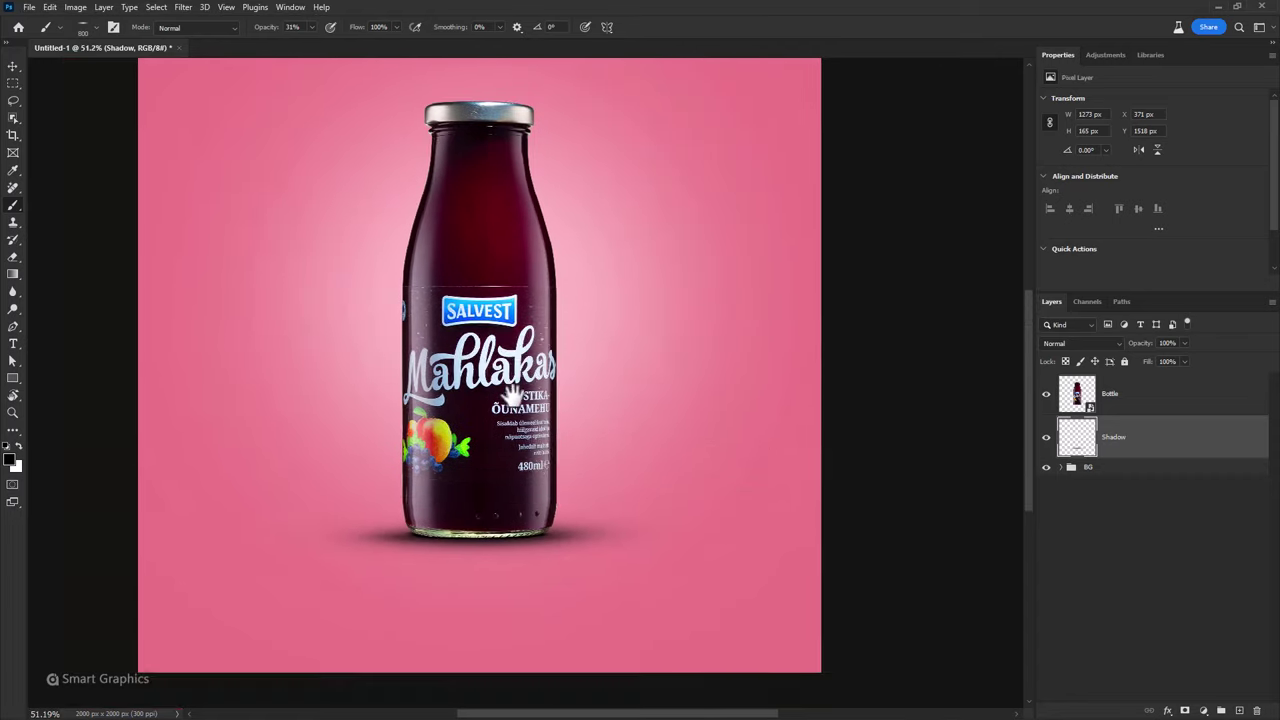
- Add a Curves 1 adjustment clipped to the Bottle layer and adjust its curve
click(1185, 410)
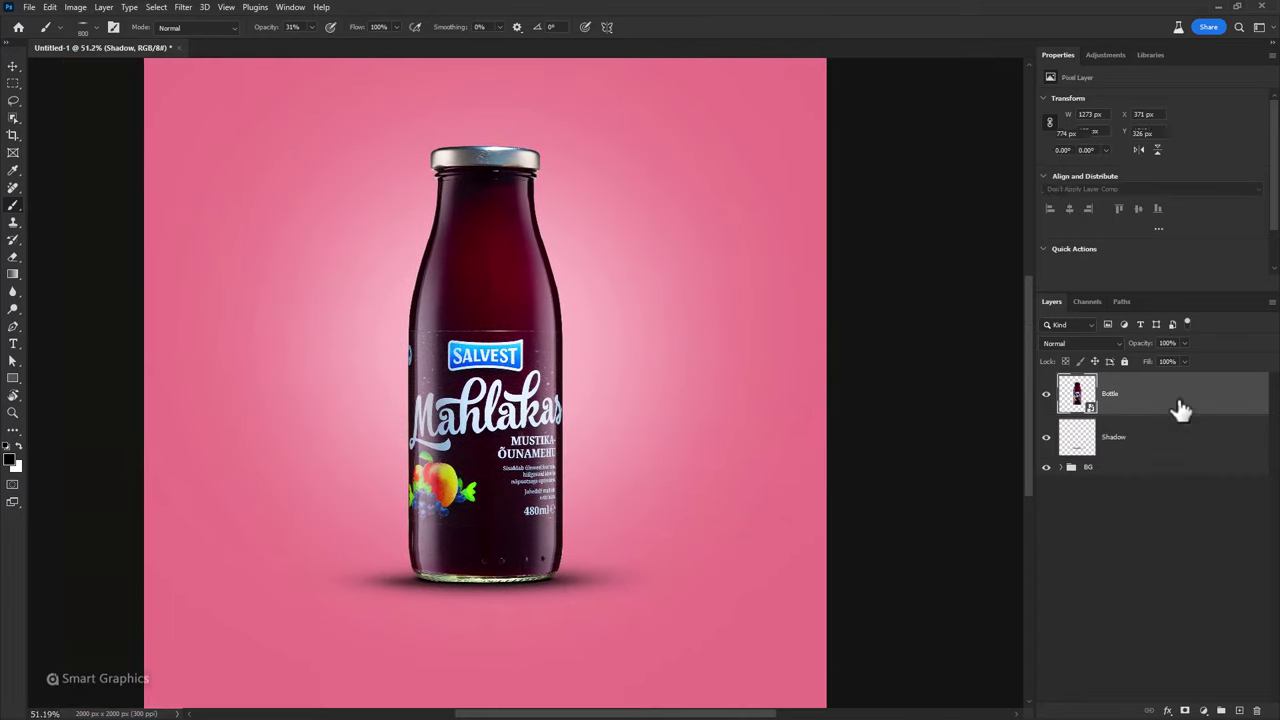
click(1203, 710)
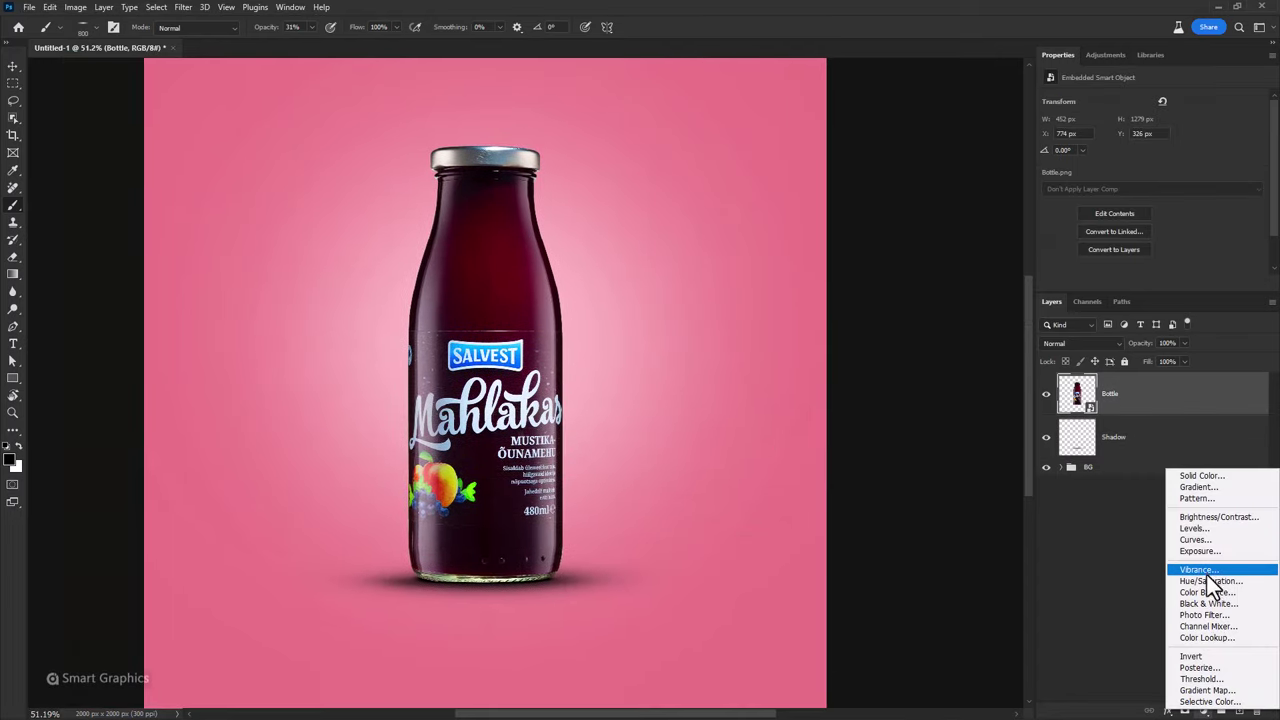
click(1196, 540)
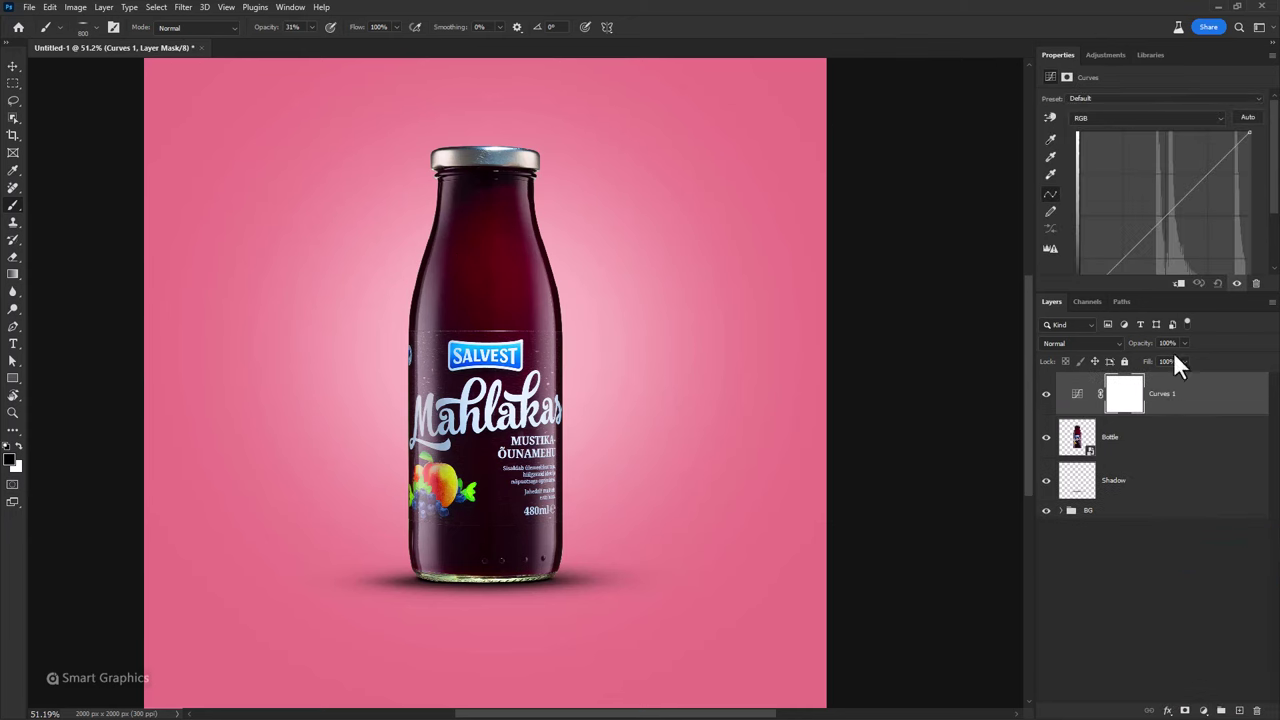
click(1178, 283)
scroll(1217, 206, down, 1)
drag(1250, 100, 1257, 140)
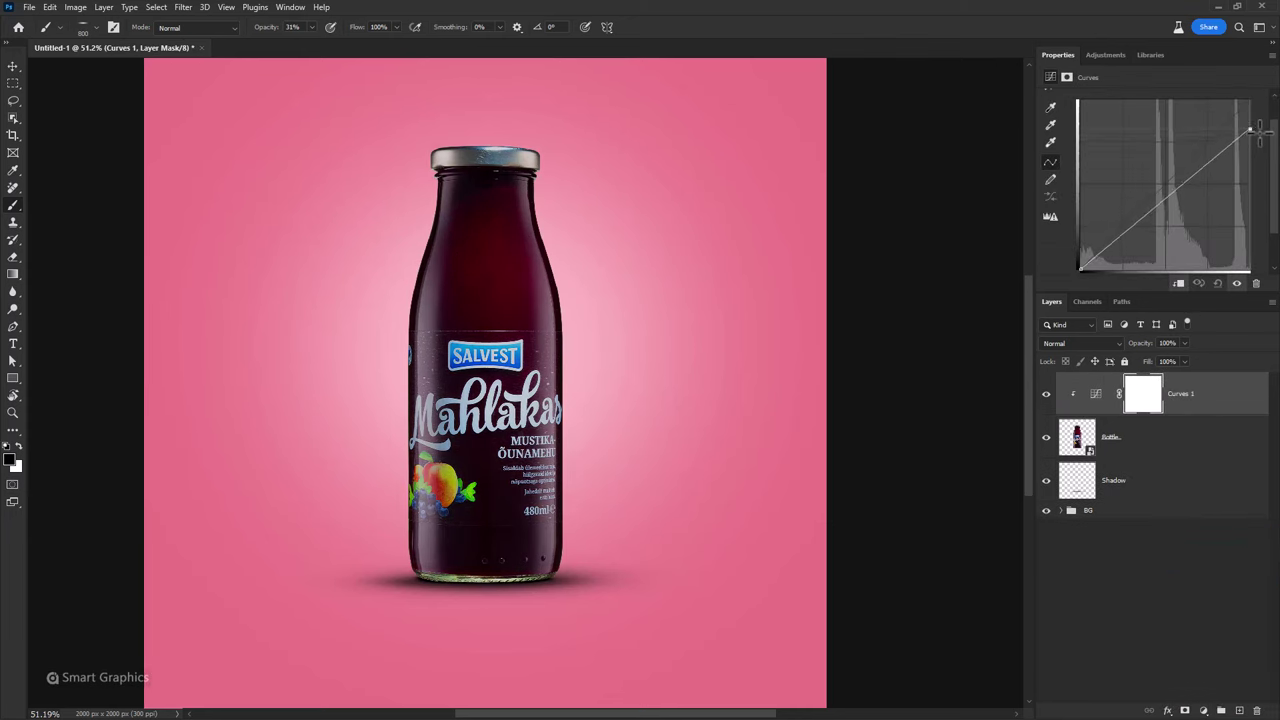
- Target the Curves 1 mask and set the brush size to 45
click(1143, 393)
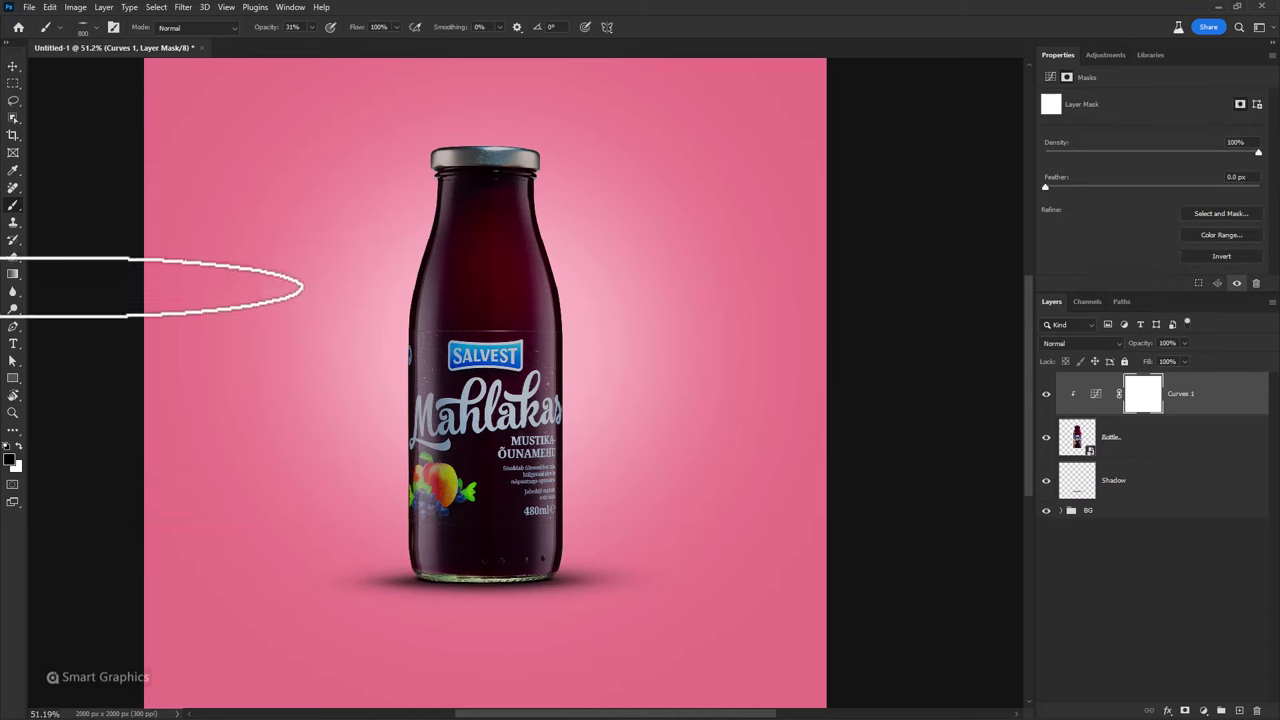
right_click(565, 255)
double_click(640, 470)
scroll(554, 309, up, 3)
scroll(537, 437, up, 5)
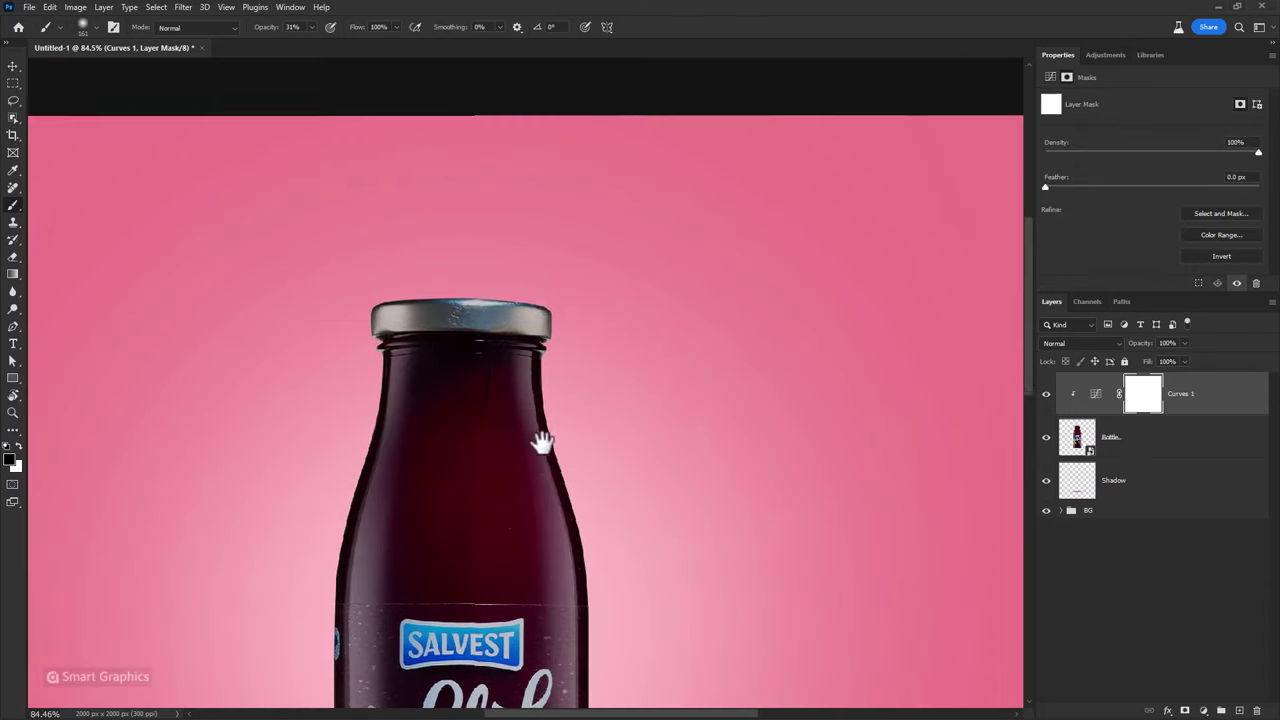
scroll(530, 300, up, 2)
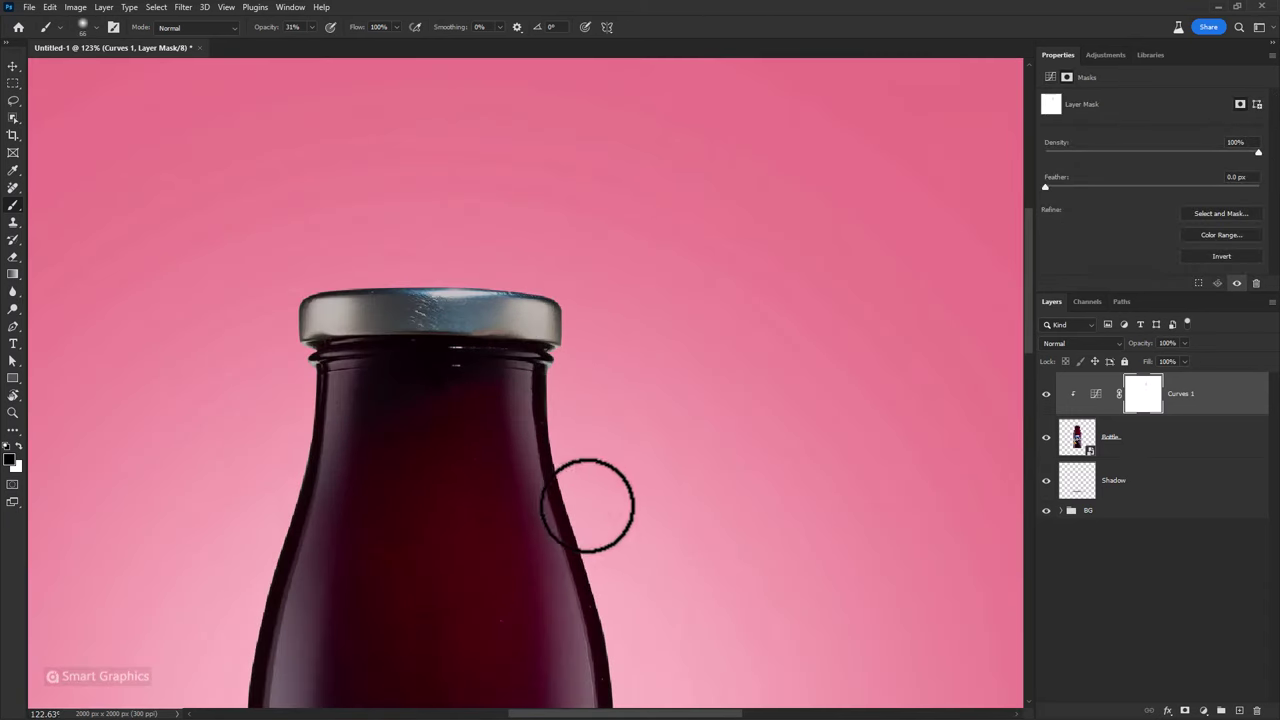
alt+right_click(578, 301)
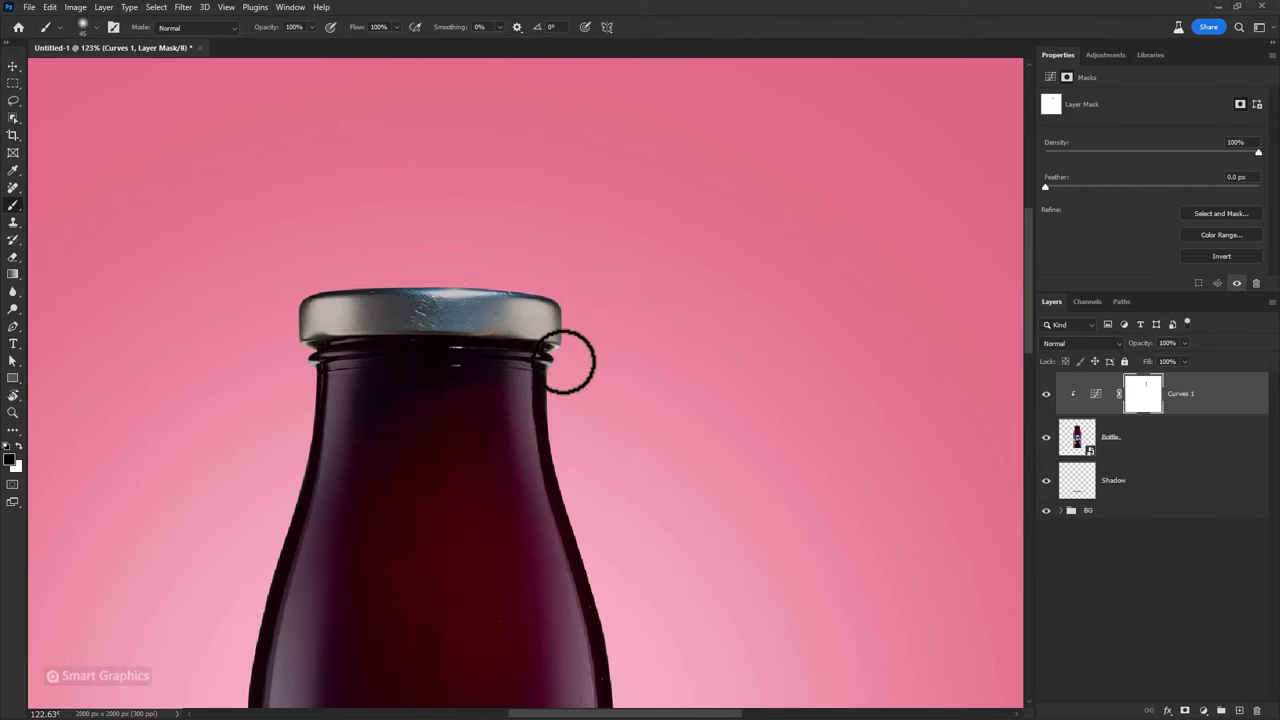
- Trace the bottle's edges and cap on the Curves 1 mask and compare with curves toggled
drag(584, 484, 579, 301)
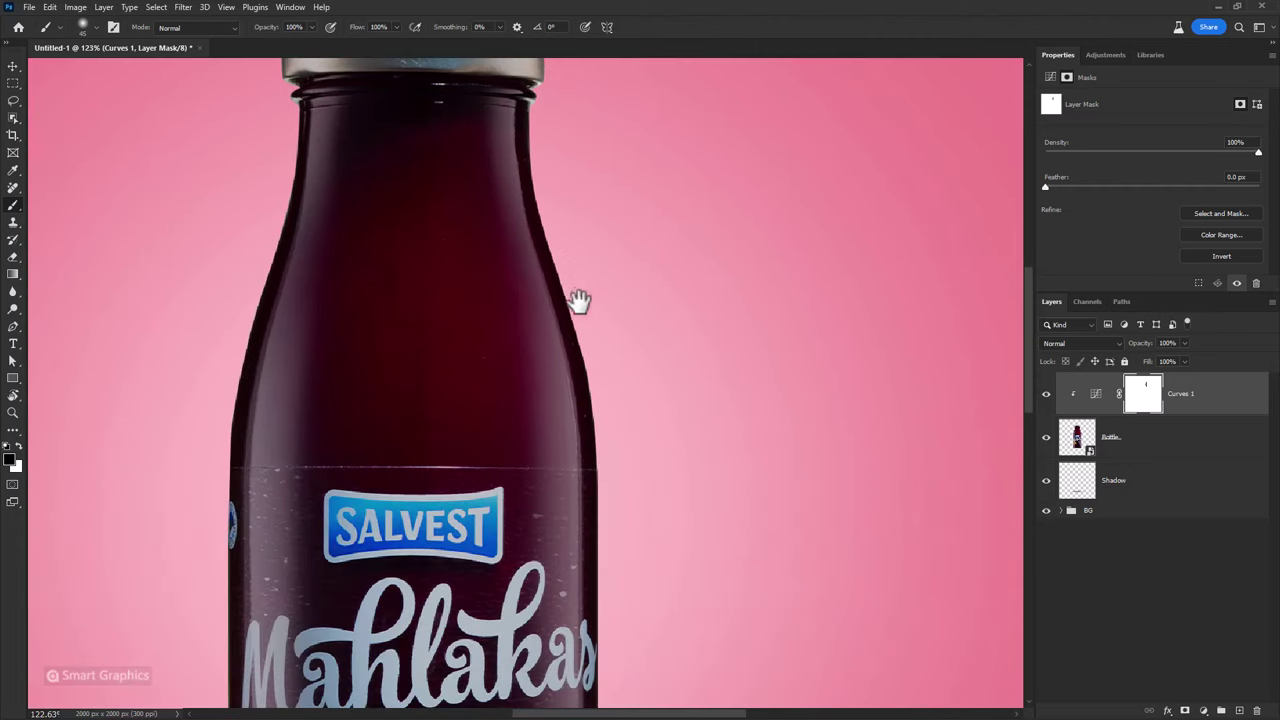
drag(606, 578, 600, 304)
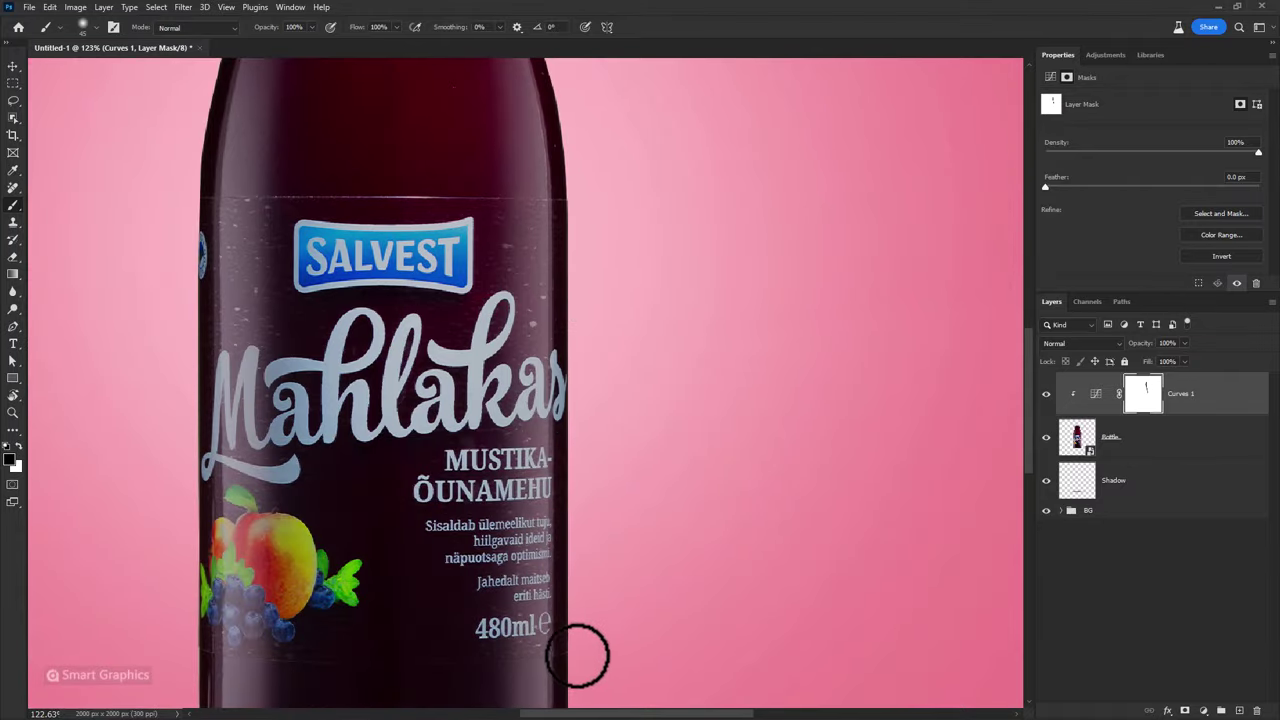
drag(577, 657, 586, 363)
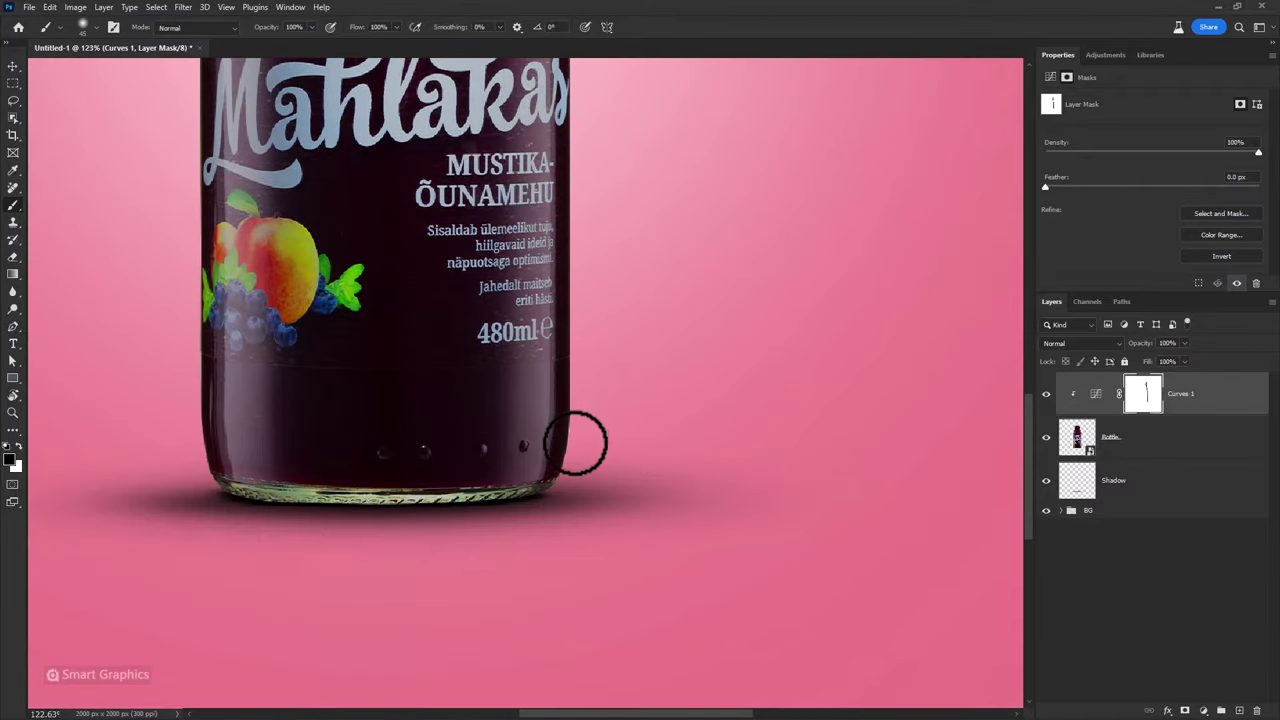
mouse_move(298, 481)
mouse_down()
mouse_move(443, 514)
mouse_move(510, 566)
mouse_up()
scroll(405, 460, up, 5)
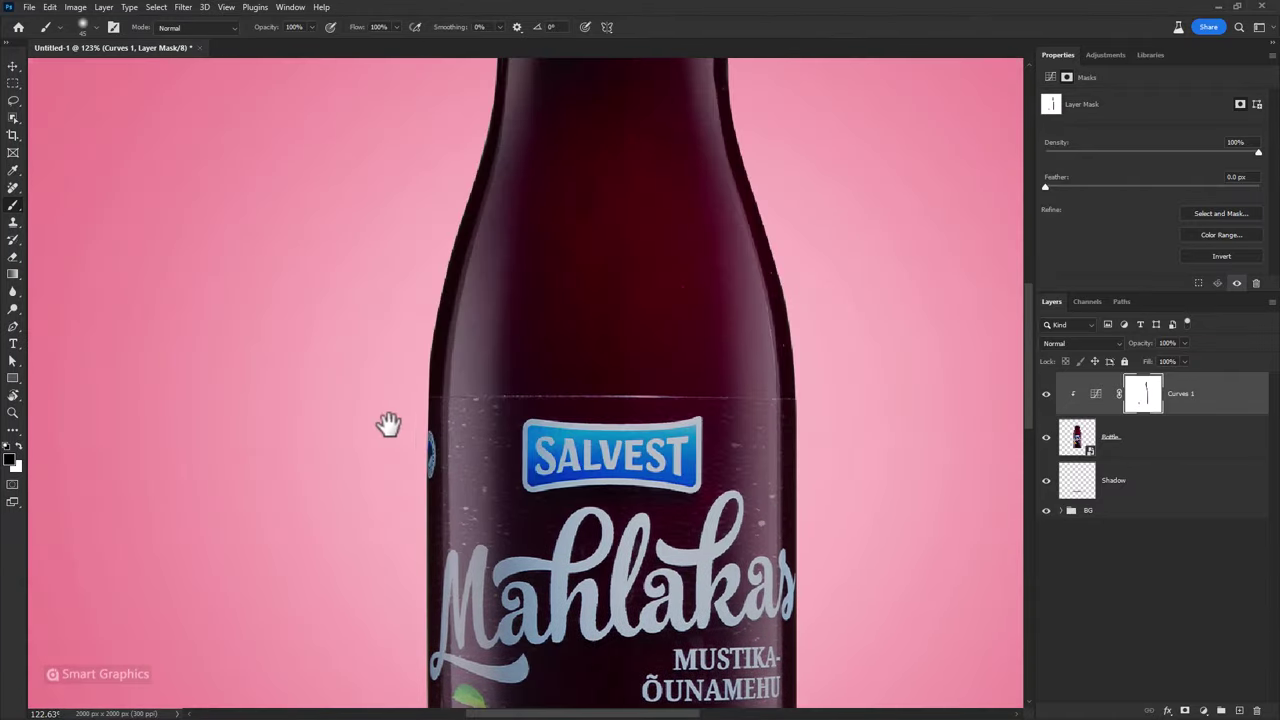
scroll(398, 628, up, 3)
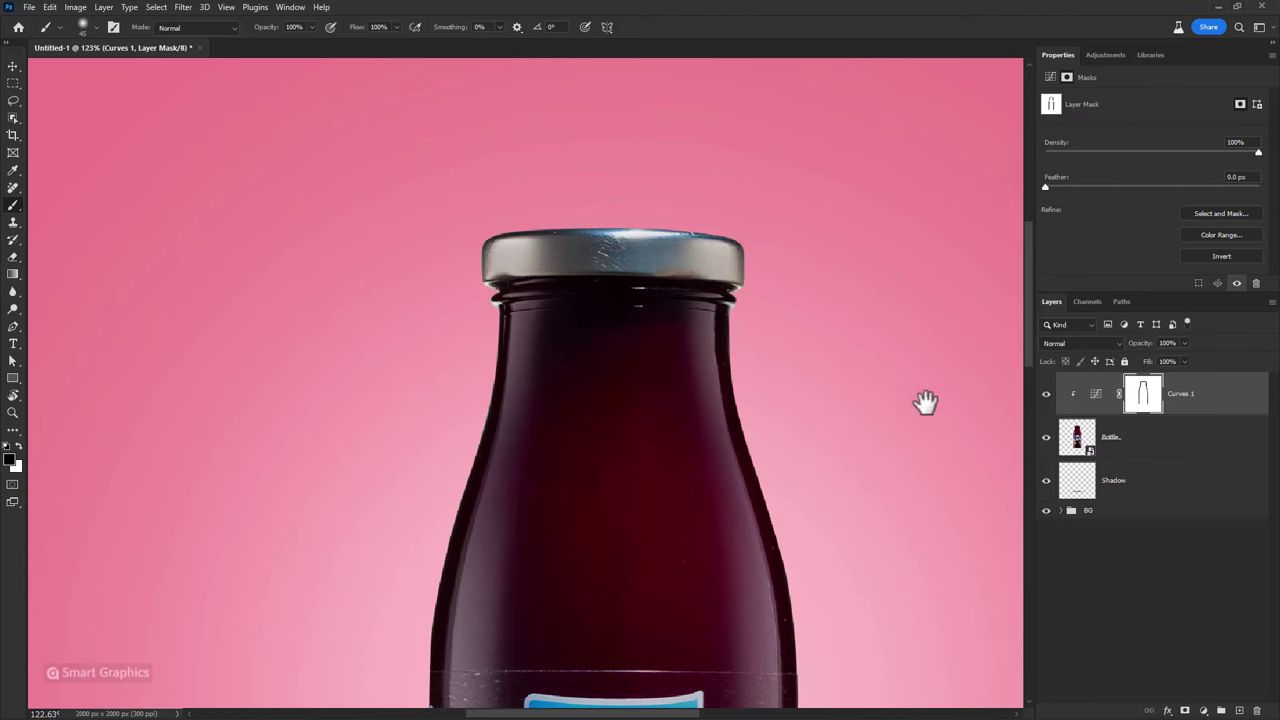
click(1046, 394)
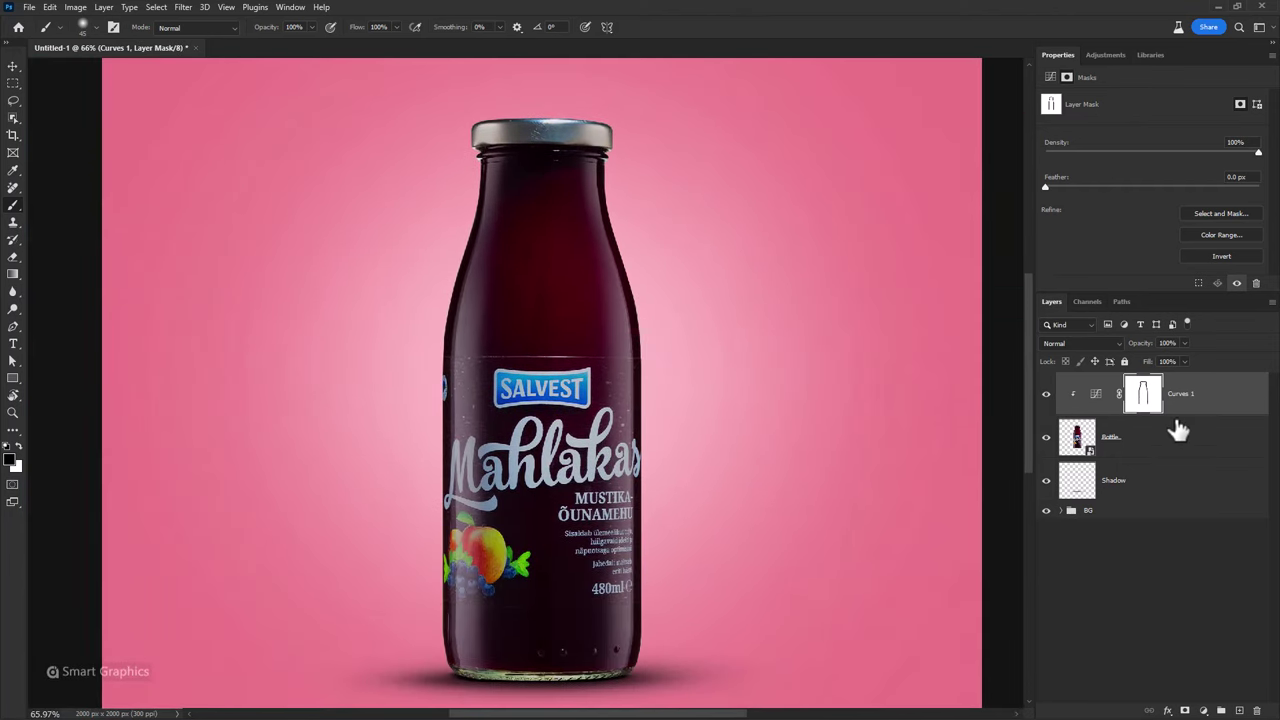
click(1165, 410)
click(1080, 343)
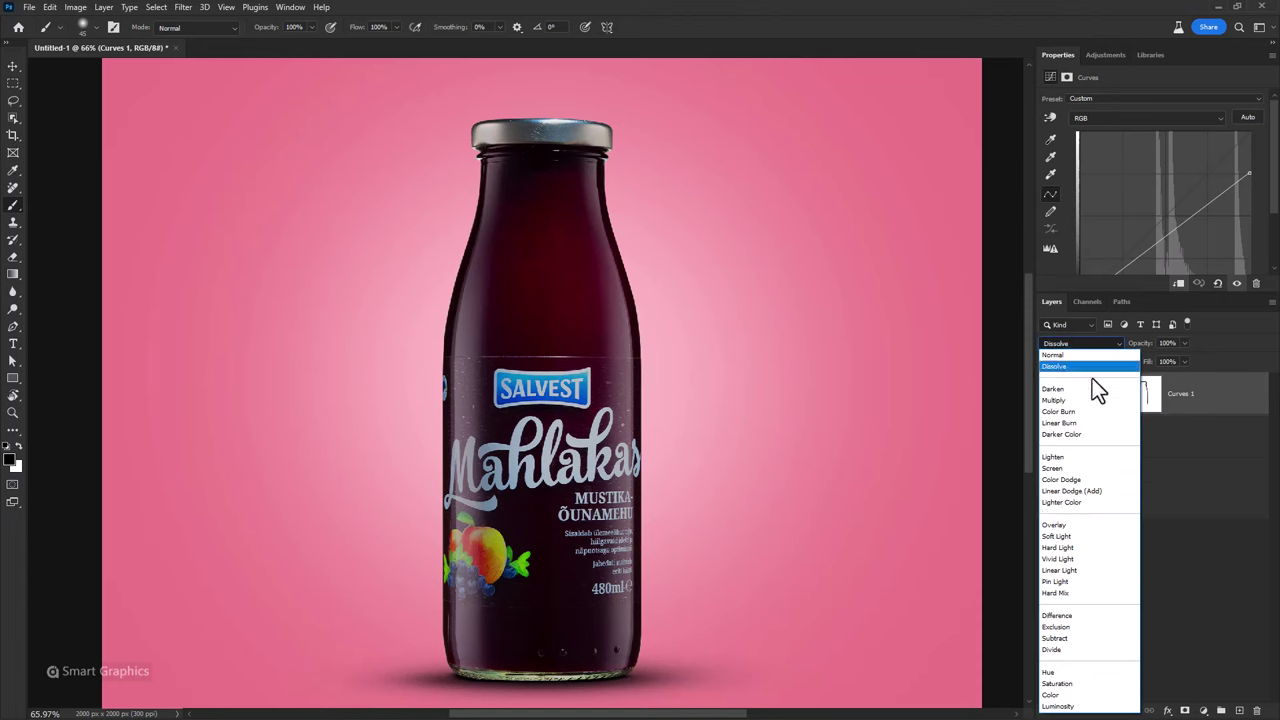
- Set Curves 1 to Linear Dodge (Add) blending and compare it on and off
click(1064, 492)
click(1143, 395)
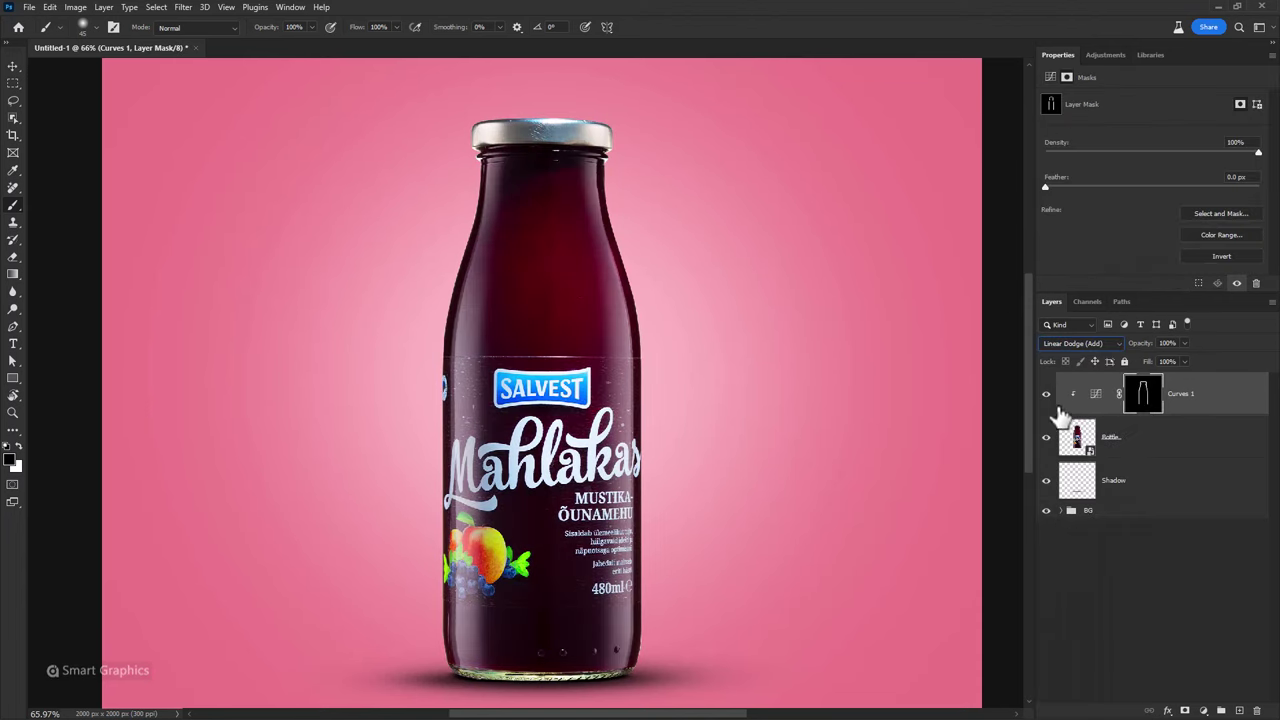
click(1047, 396)
click(1047, 396)
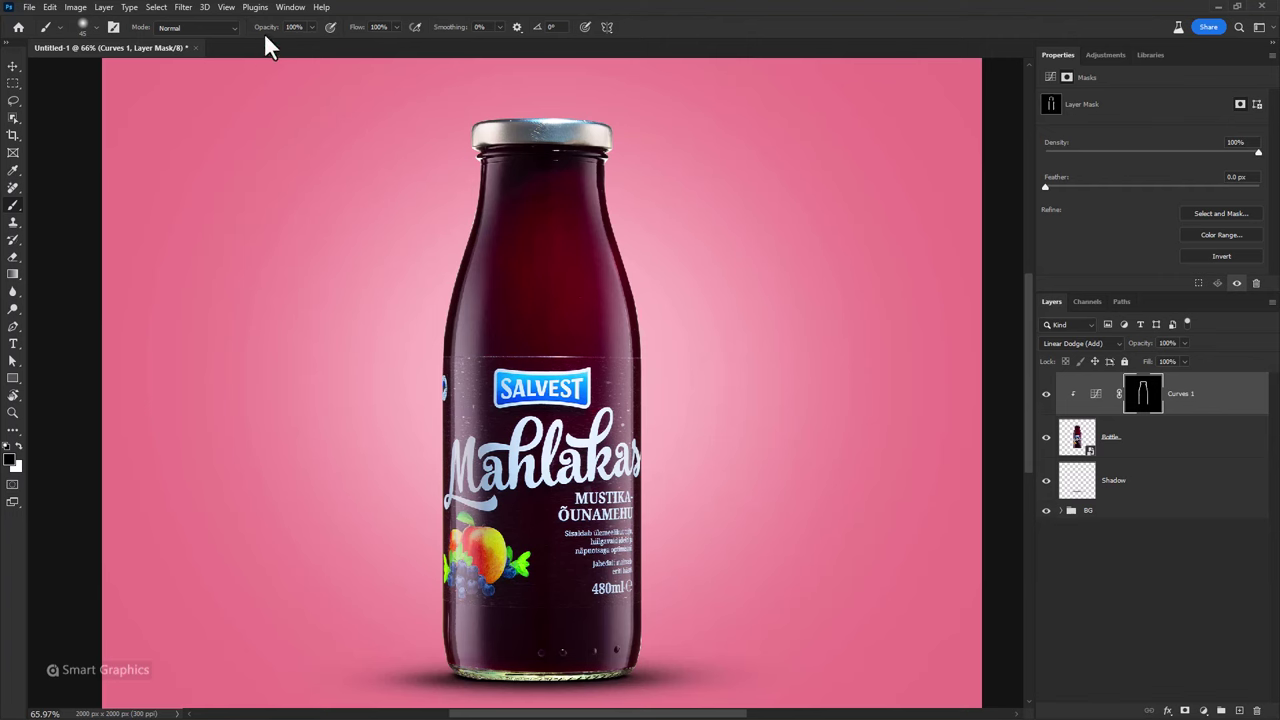
- Paint white over the bottle on the Curves 1 mask to reveal more brightening
key(bracketright)
key(bracketright)
key(bracketright)
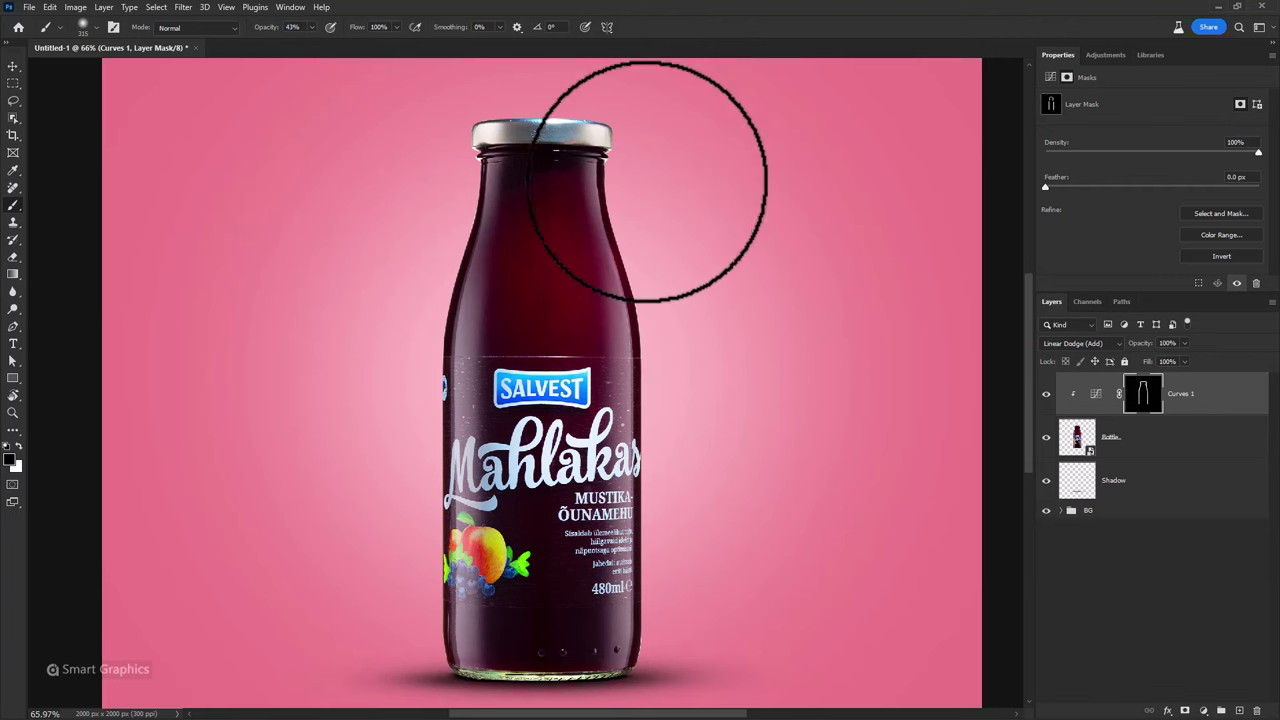
key(x)
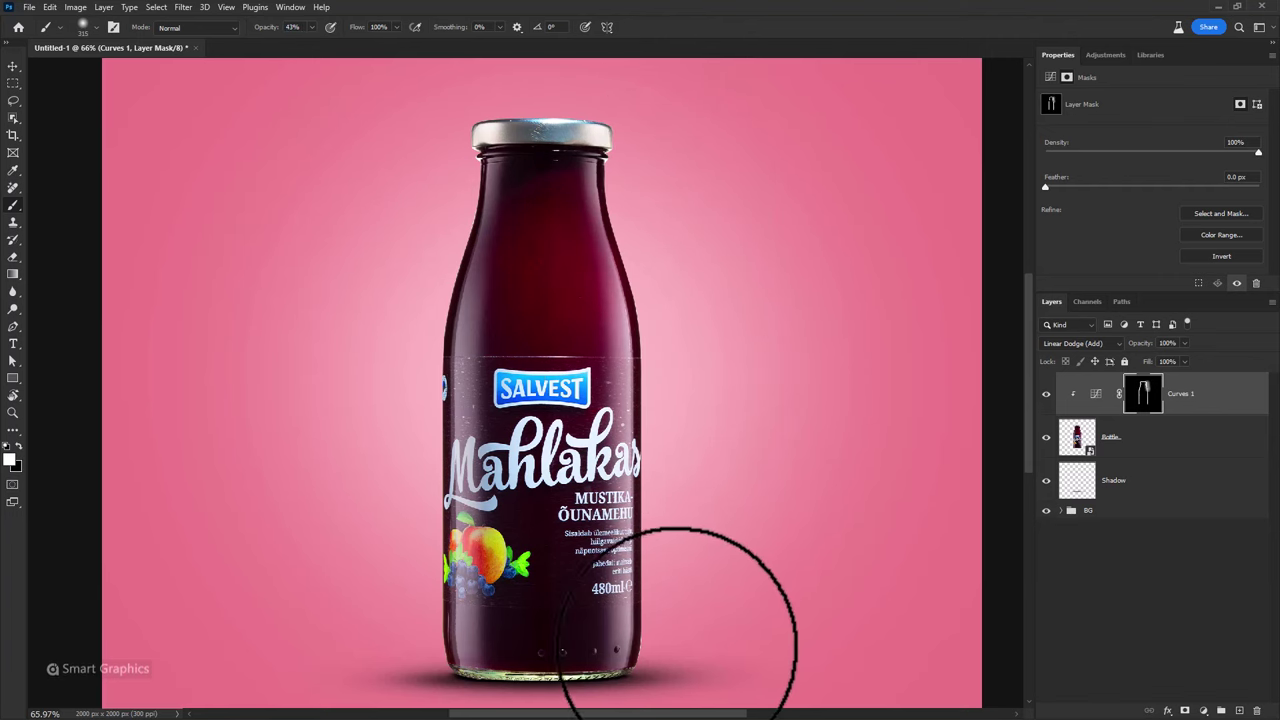
mouse_move(457, 386)
mouse_down()
mouse_move(628, 371)
mouse_move(614, 500)
mouse_move(457, 429)
mouse_move(420, 600)
mouse_up()
scroll(580, 420, down, 2)
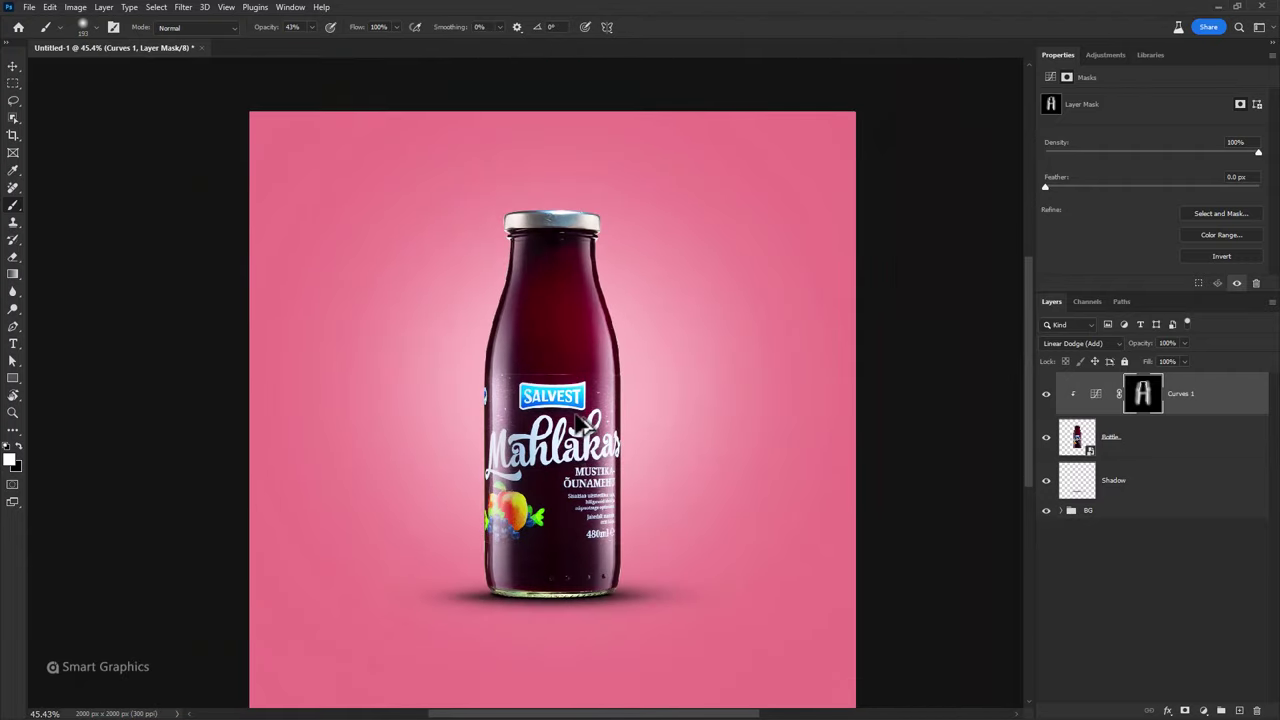
key(ctrl+2)
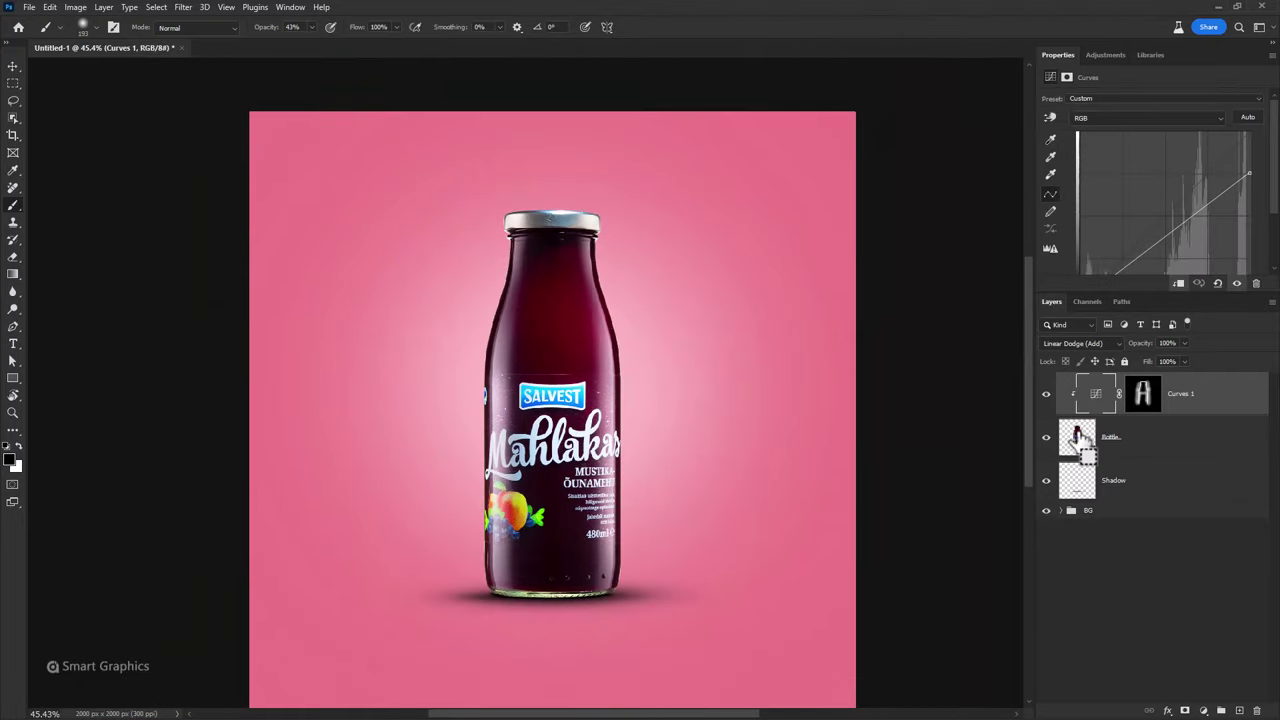
ctrl+click(1078, 437)
click(1203, 710)
- Colour Color Fill 2 with the background pink, invert its mask and clip it to the bottle
click(1209, 474)
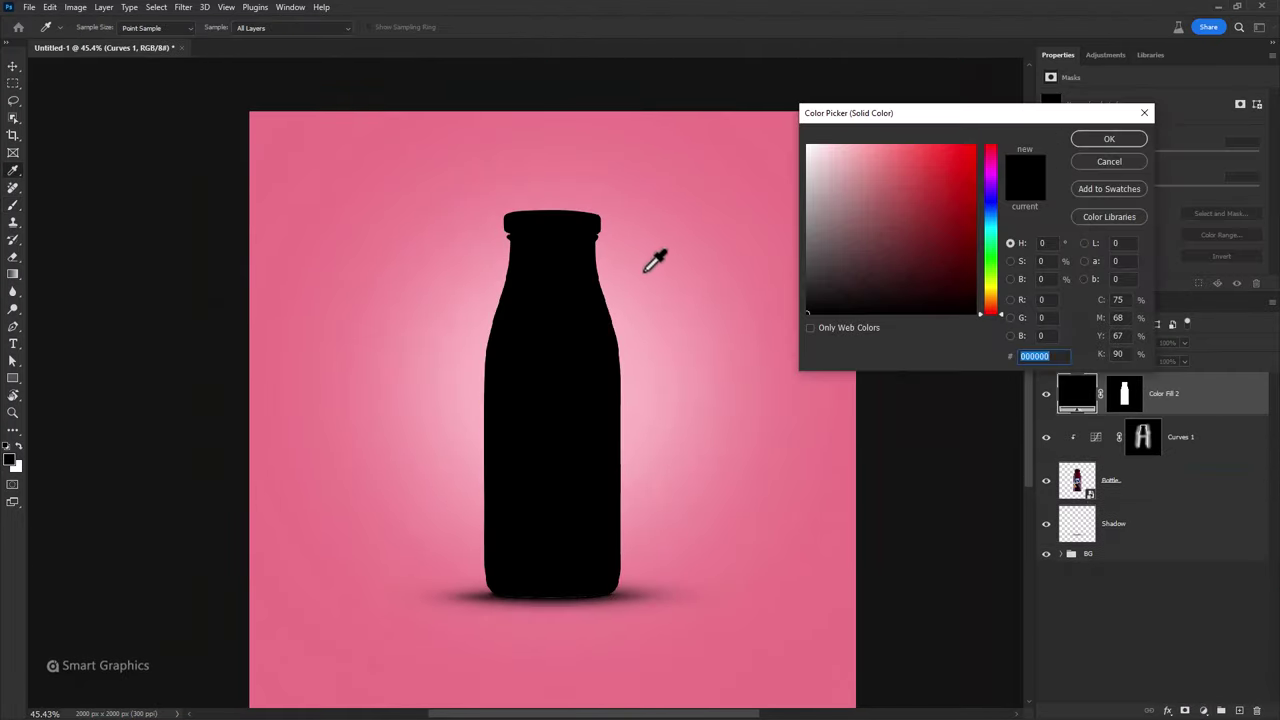
click(617, 282)
click(1100, 140)
click(1123, 400)
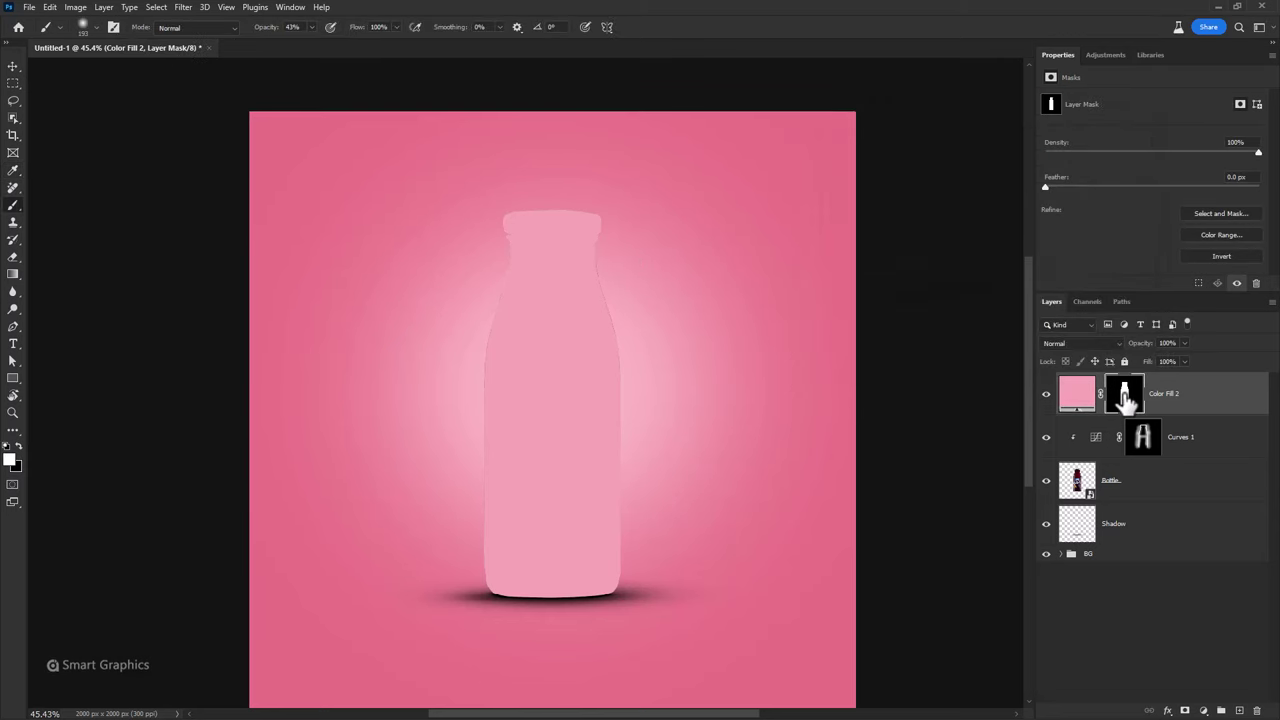
key(ctrl+i)
key(b)
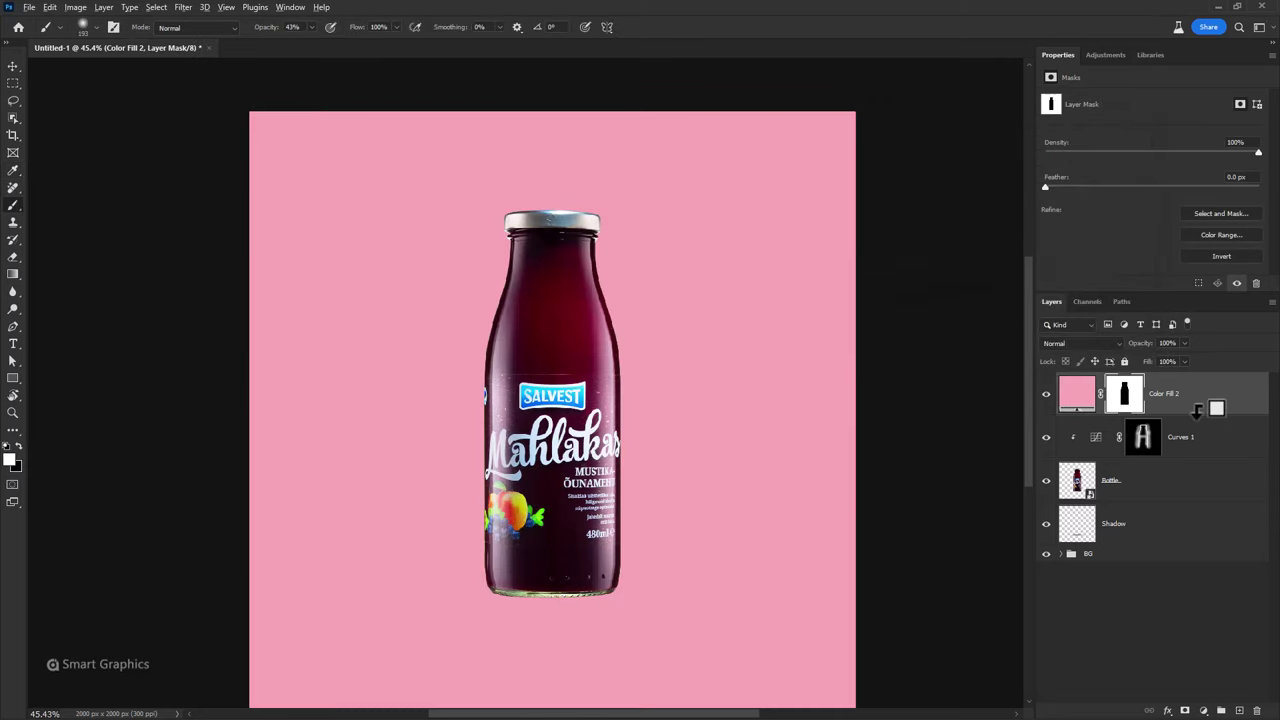
alt+click(1197, 410)
- Paint the pink tint onto the cap and blend the fill in Soft Light
scroll(600, 228, up, 5)
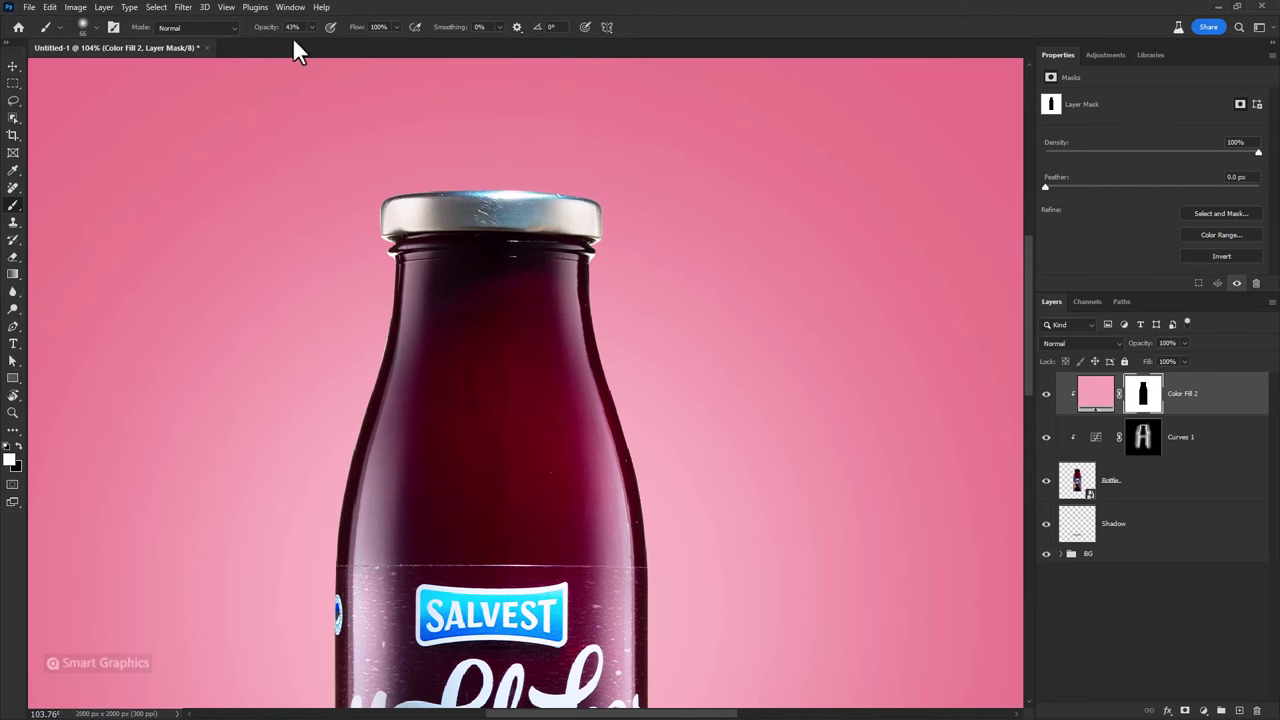
drag(586, 194, 370, 190)
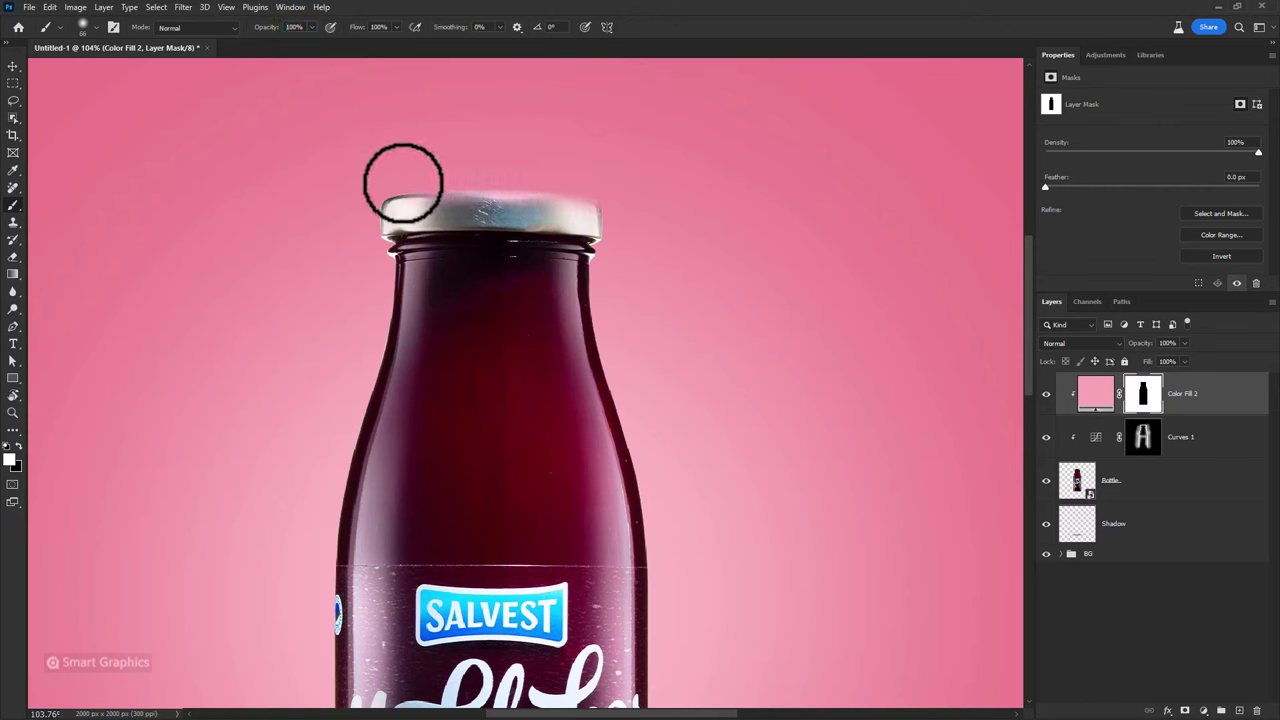
click(1075, 343)
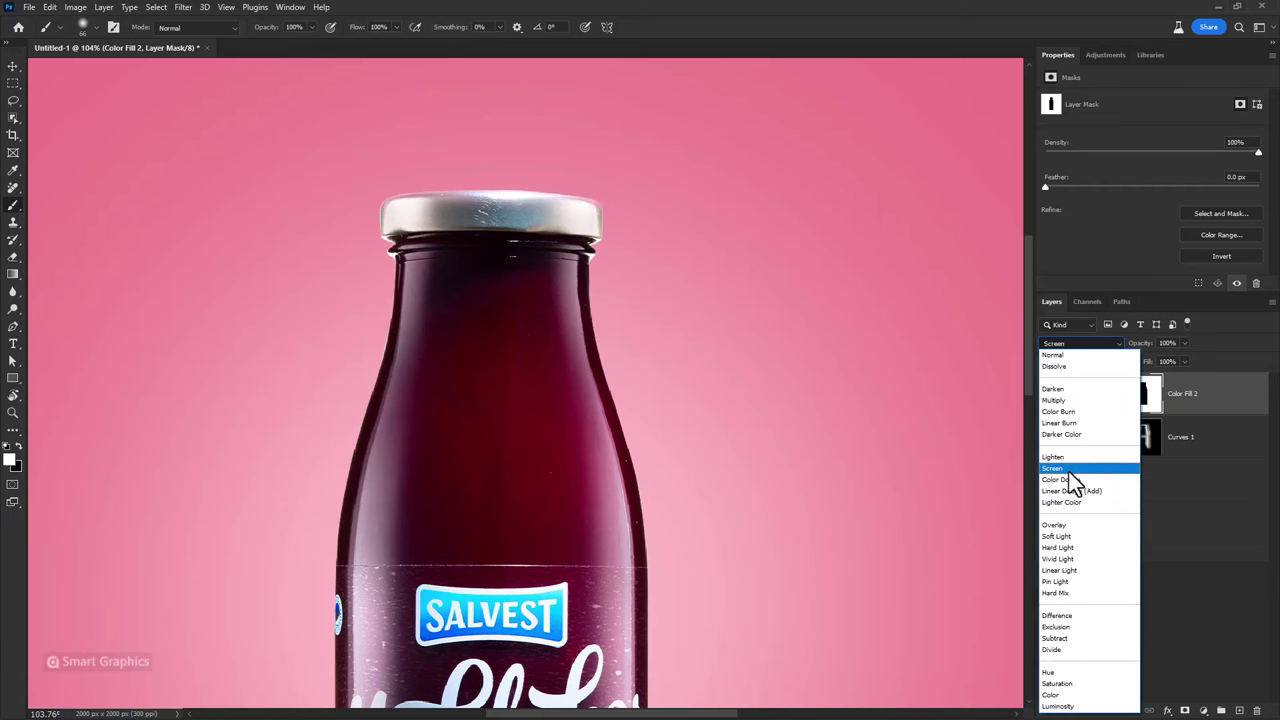
click(1060, 537)
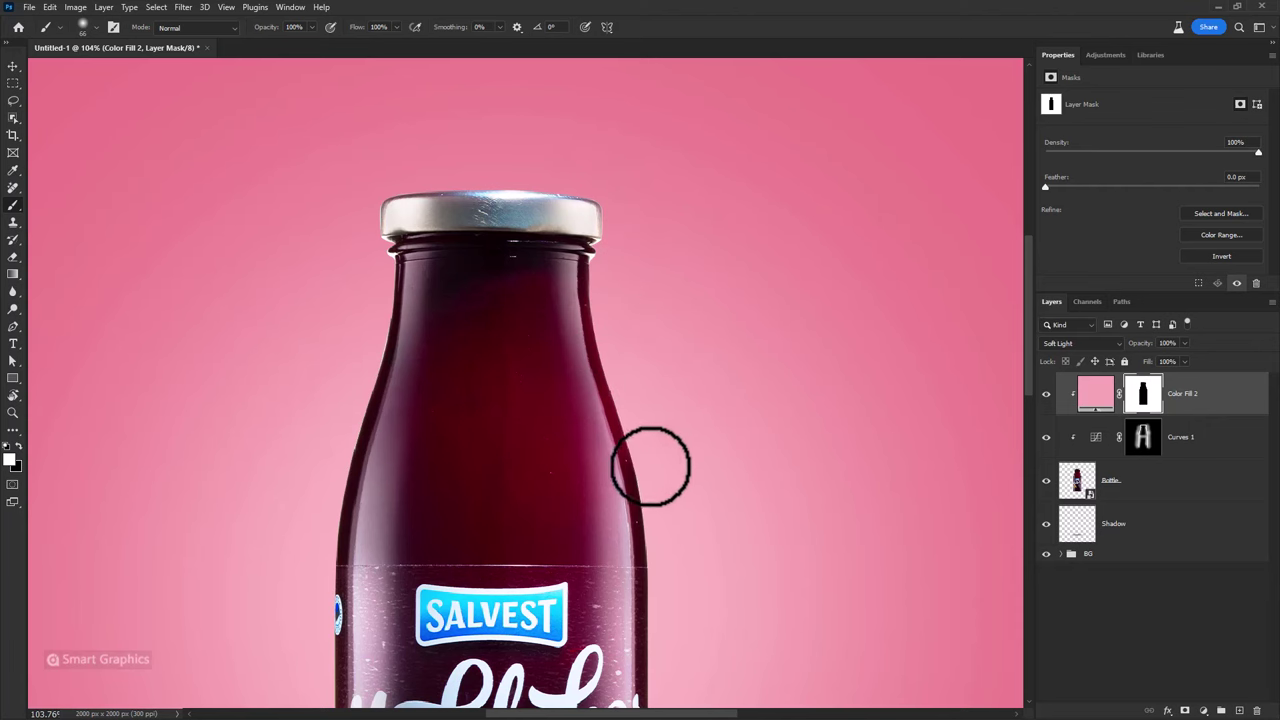
drag(651, 457, 638, 294)
drag(649, 500, 649, 294)
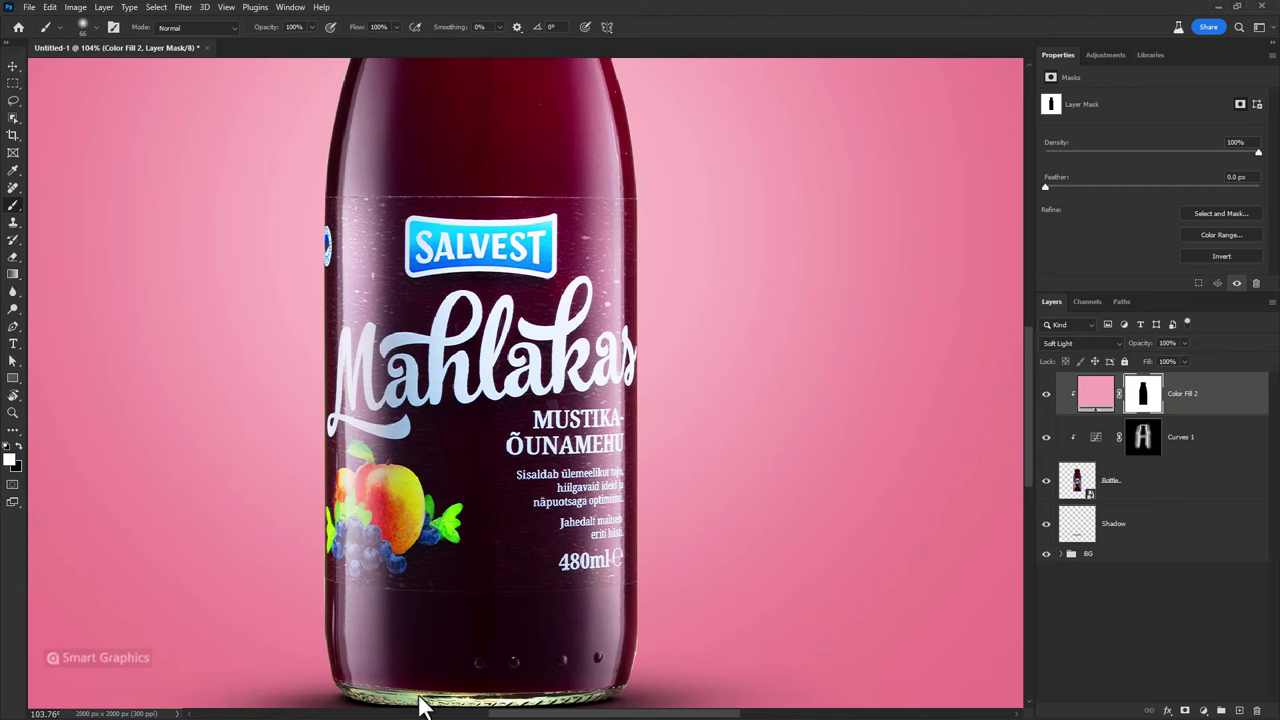
drag(318, 187, 341, 459)
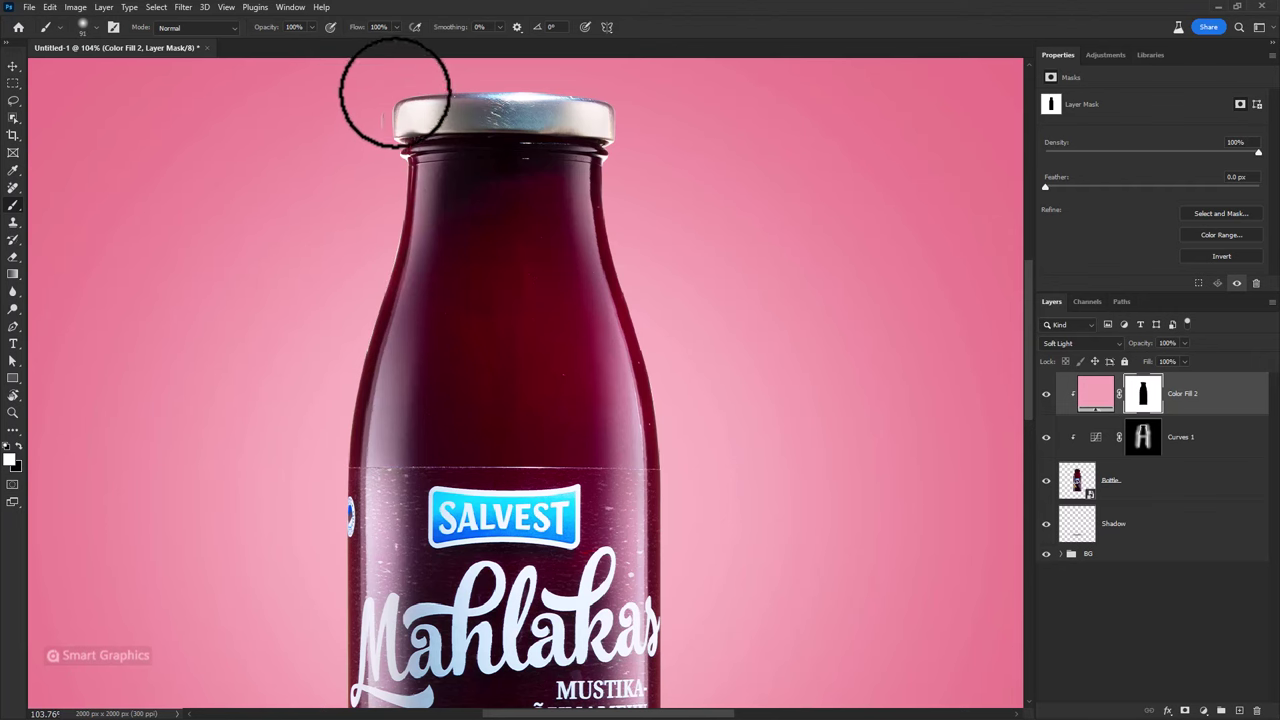
scroll(588, 402, down, 3)
scroll(588, 402, down, 2)
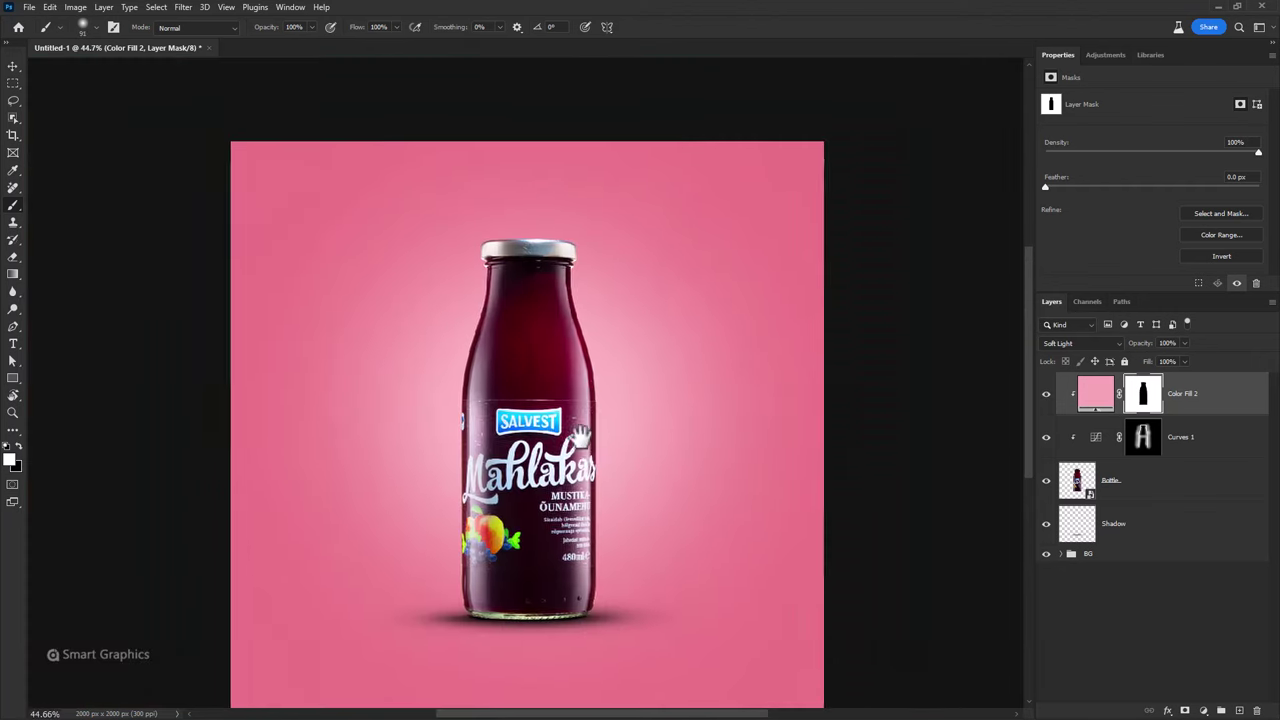
- Add a Curves 2 adjustment above the Bottle layer with its top point pulled down
click(1181, 537)
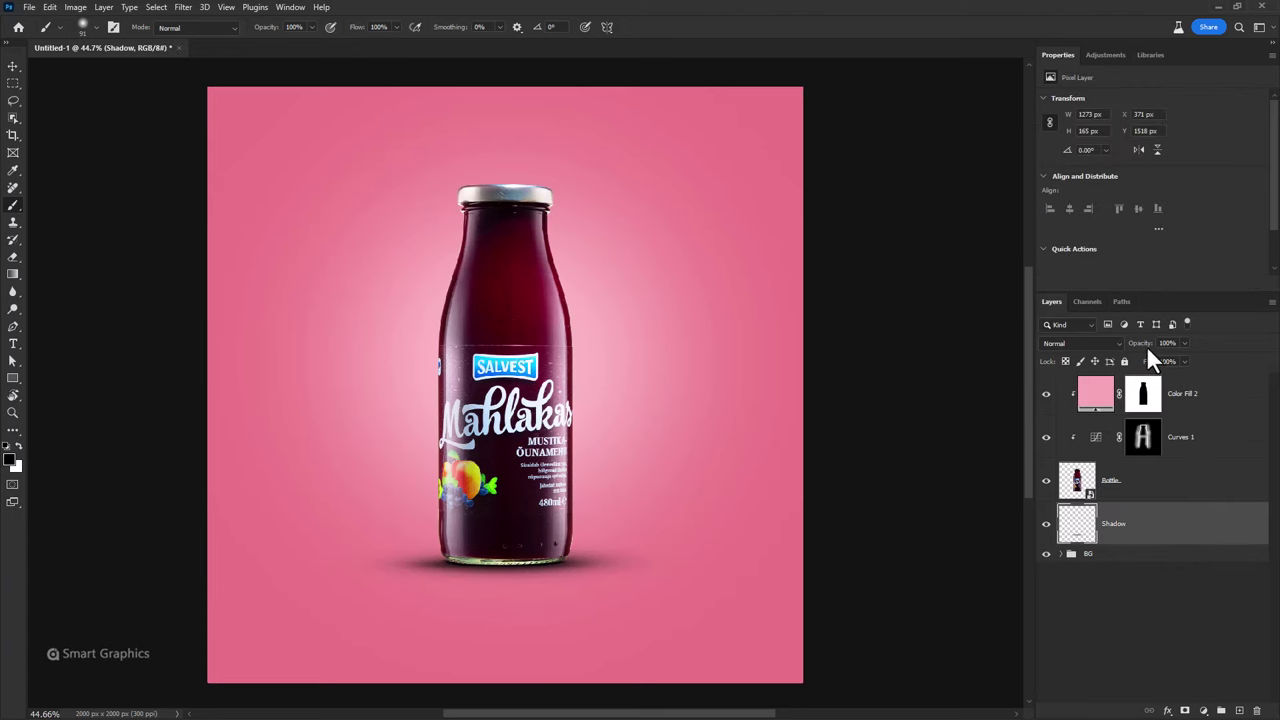
click(1210, 400)
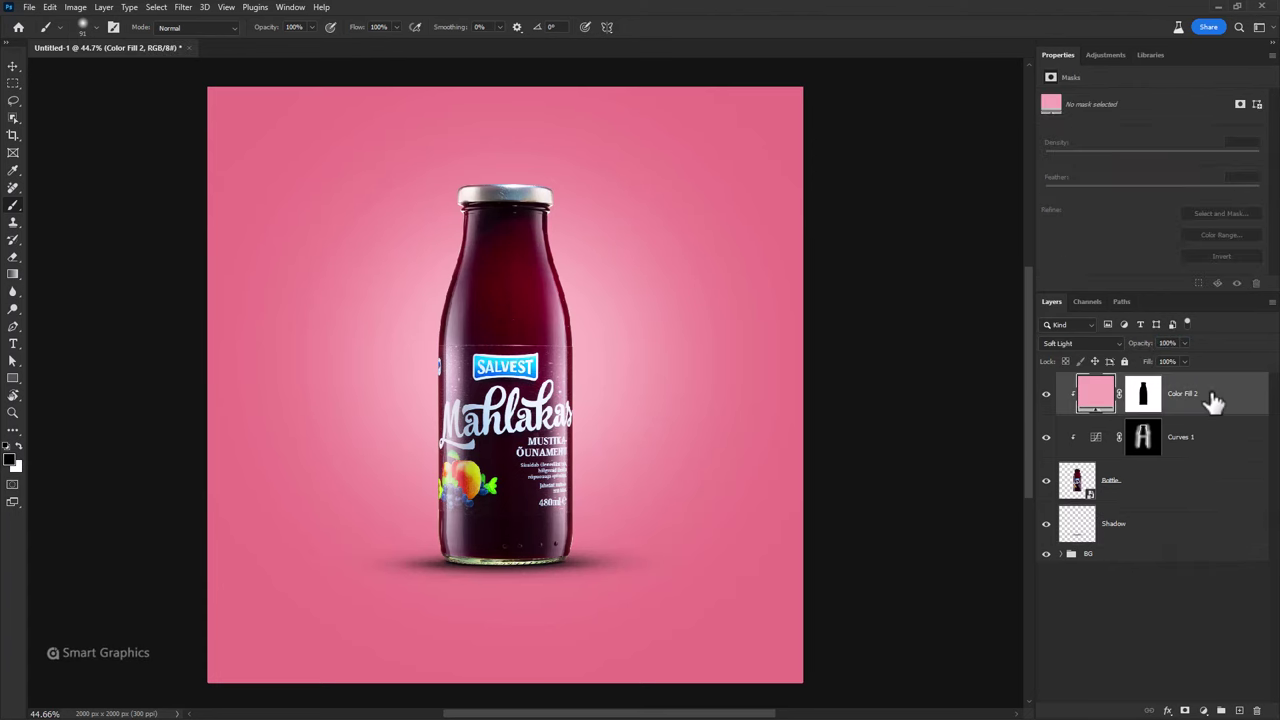
click(1195, 482)
click(1203, 710)
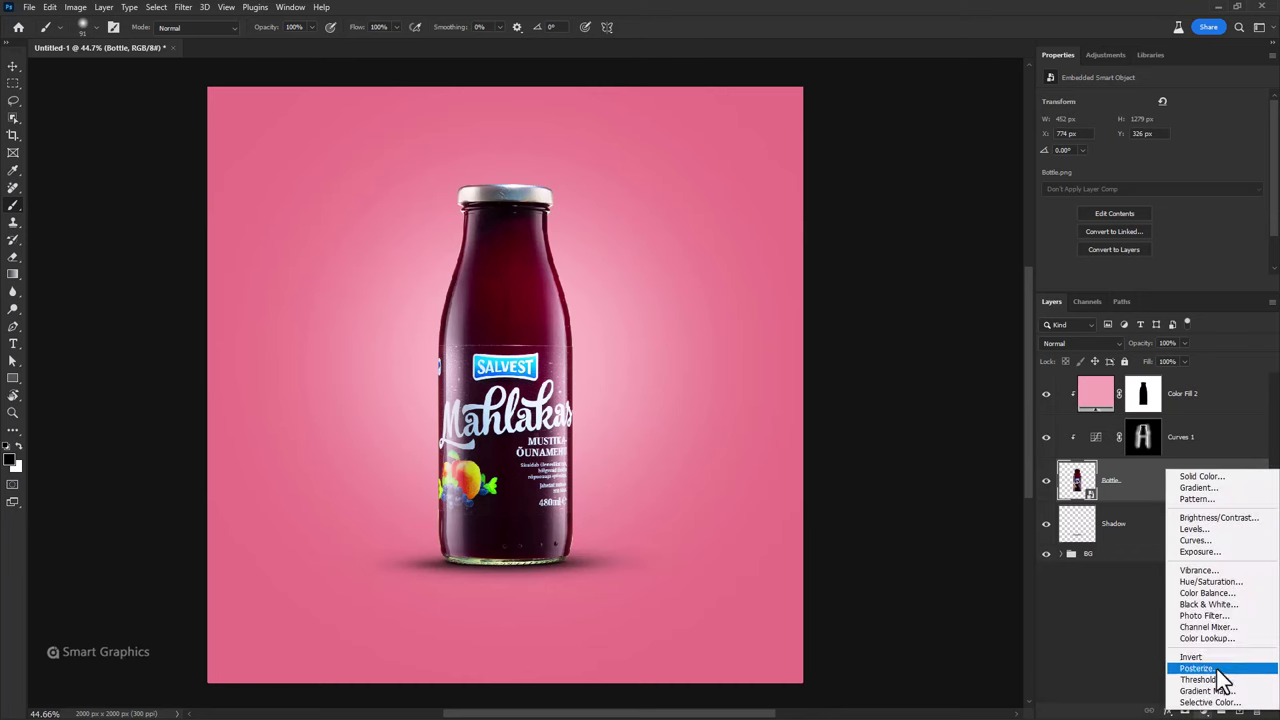
click(1195, 541)
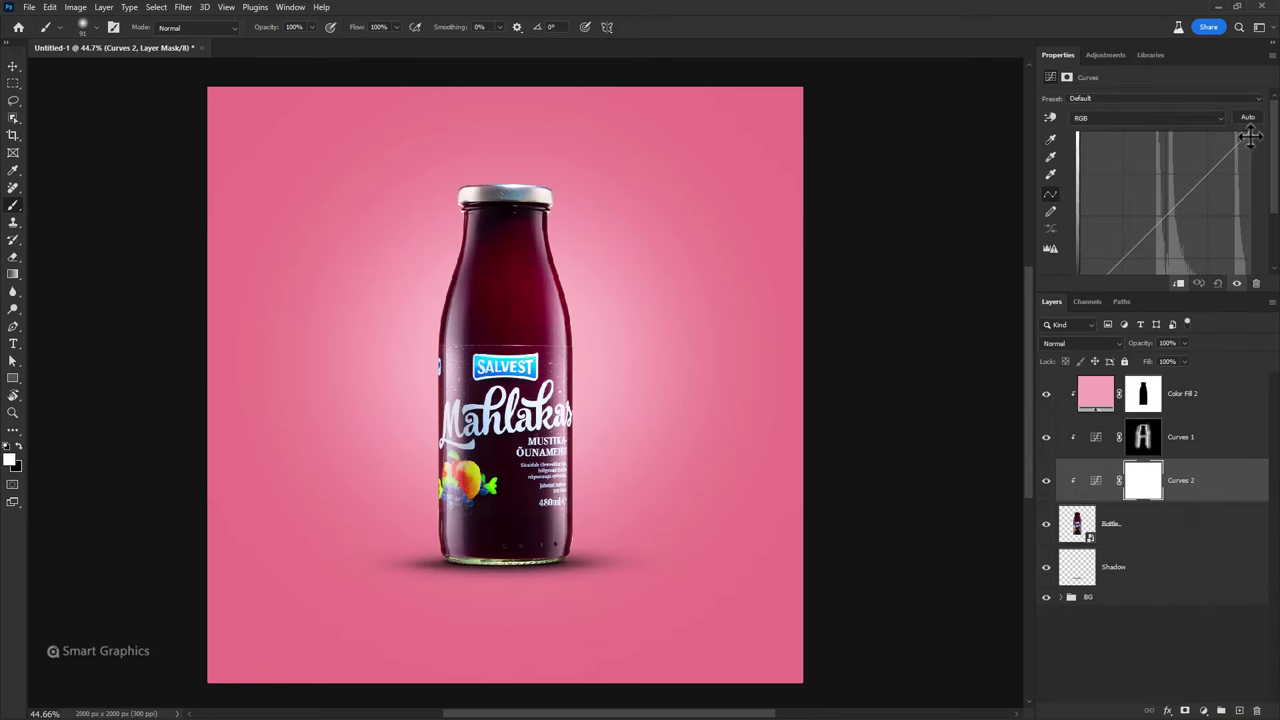
drag(1249, 136, 1249, 192)
scroll(1180, 210, down, 1)
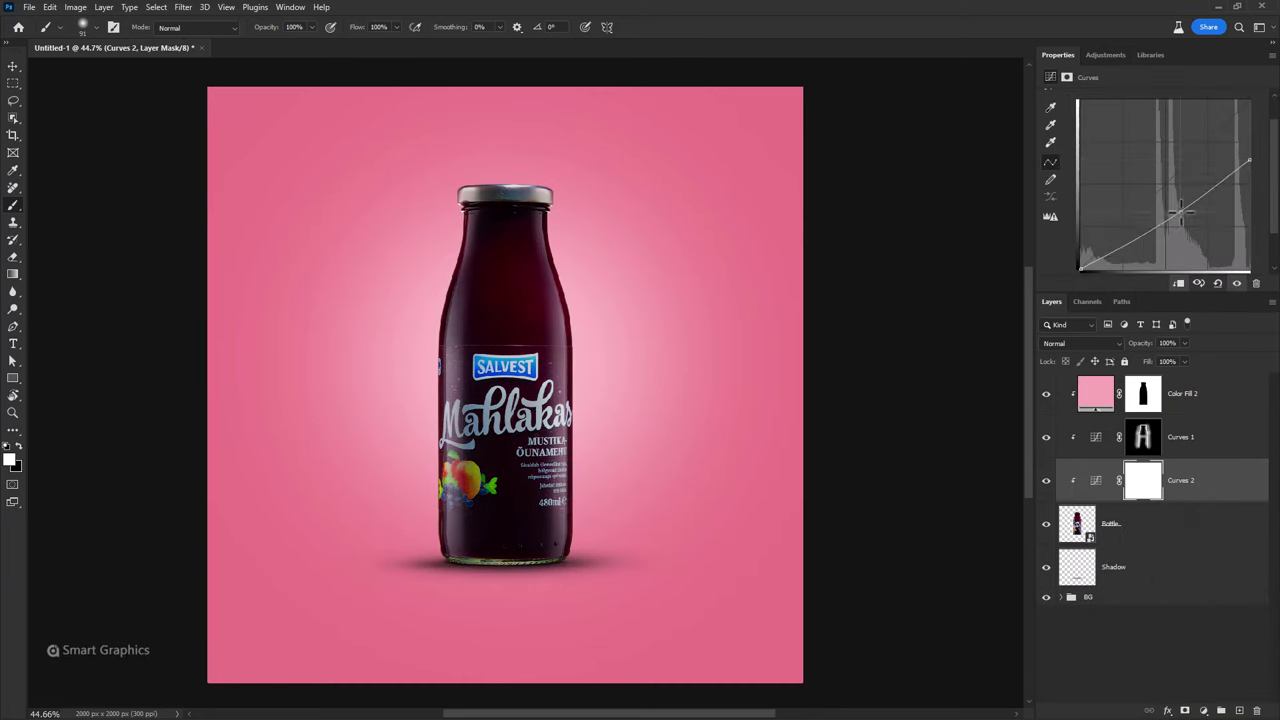
- Invert the Curves 2 mask and paint the darkening onto the bottle base at 76% opacity
click(1150, 484)
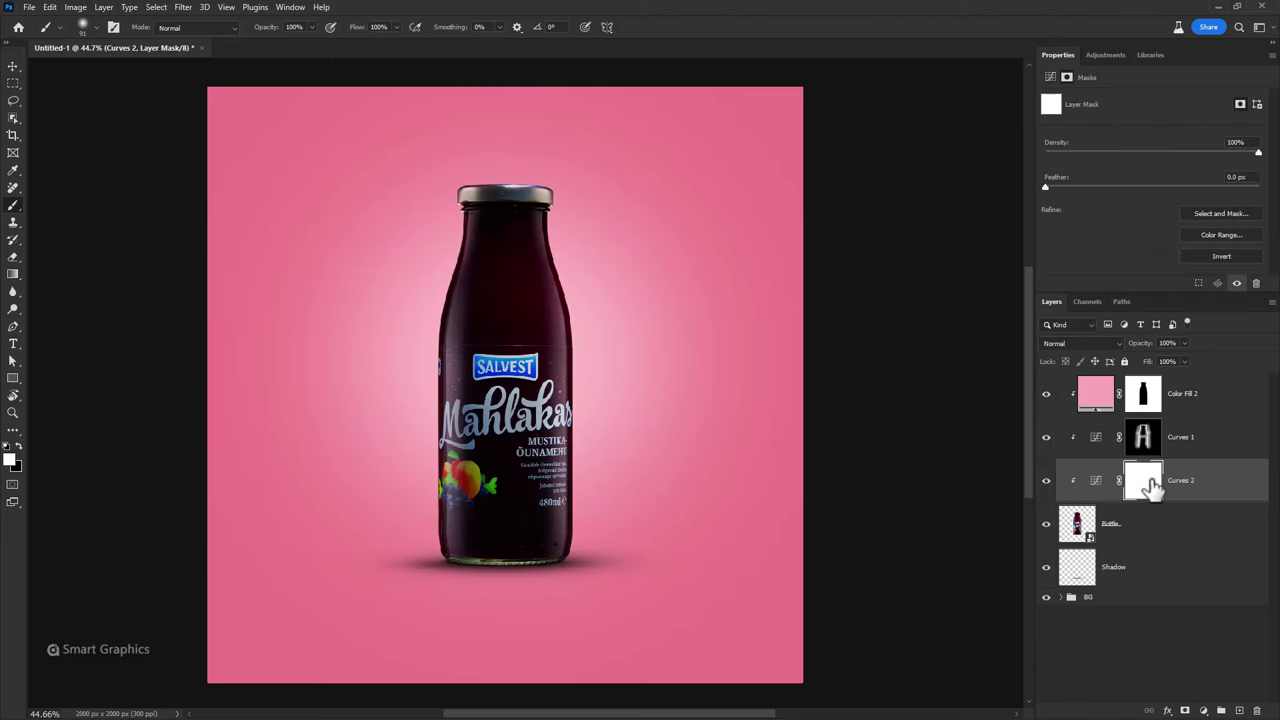
key(ctrl+i)
drag(487, 567, 591, 537)
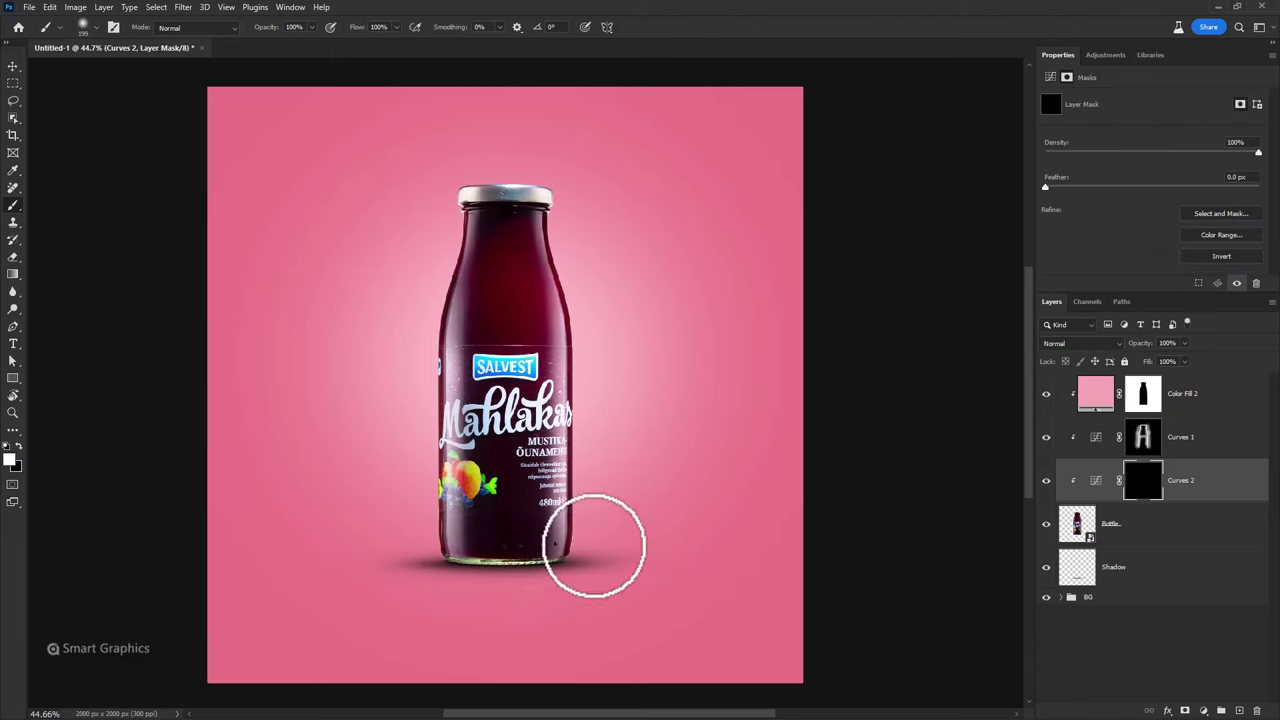
text(76)
key(Return)
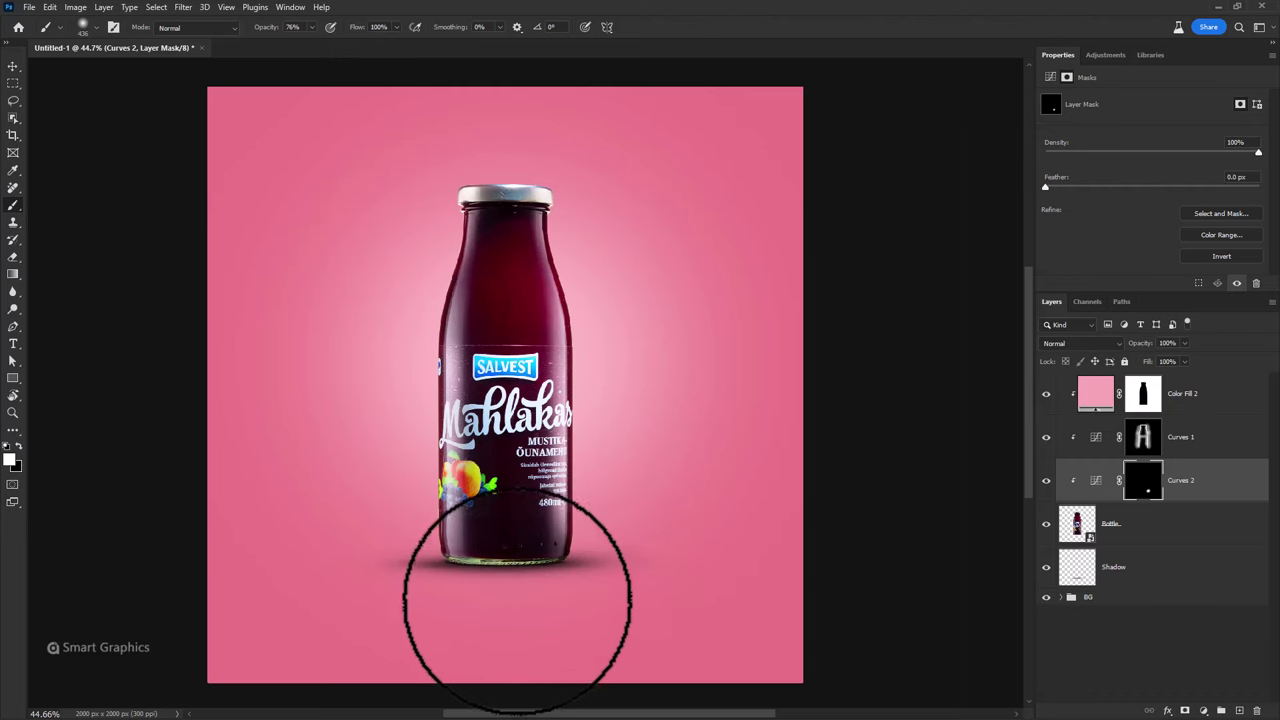
drag(491, 600, 528, 614)
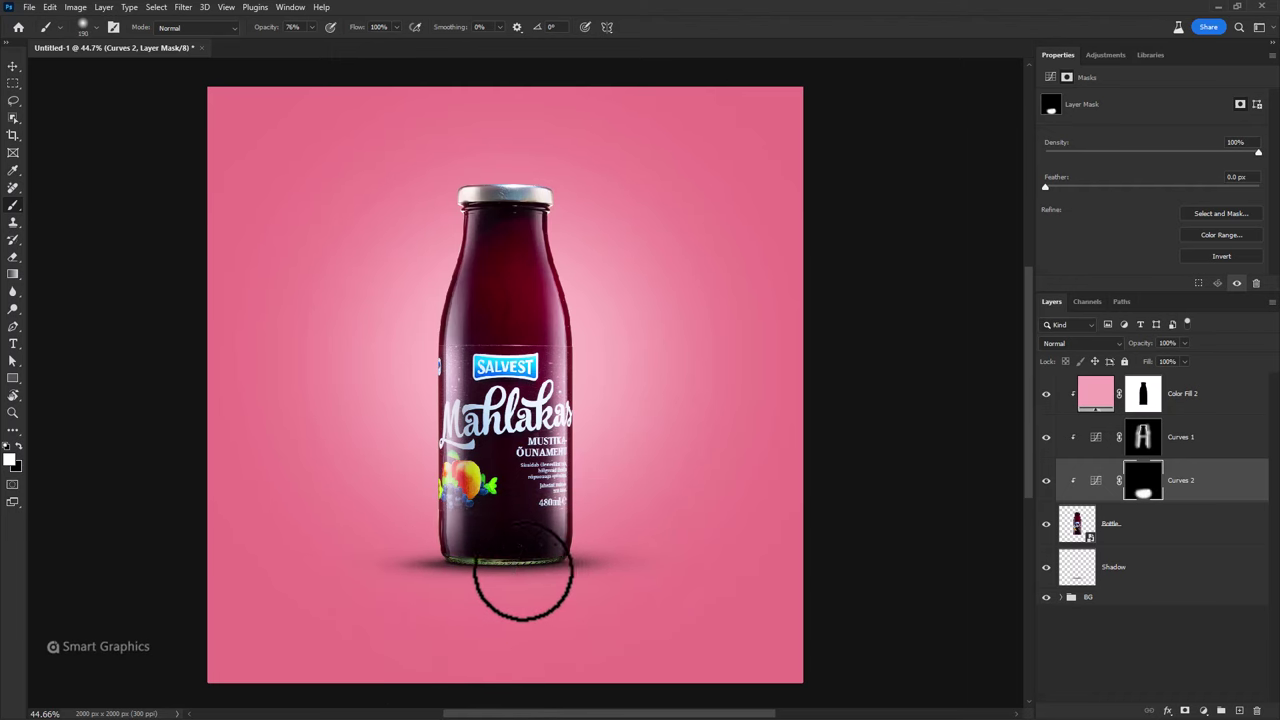
click(1046, 480)
click(1046, 480)
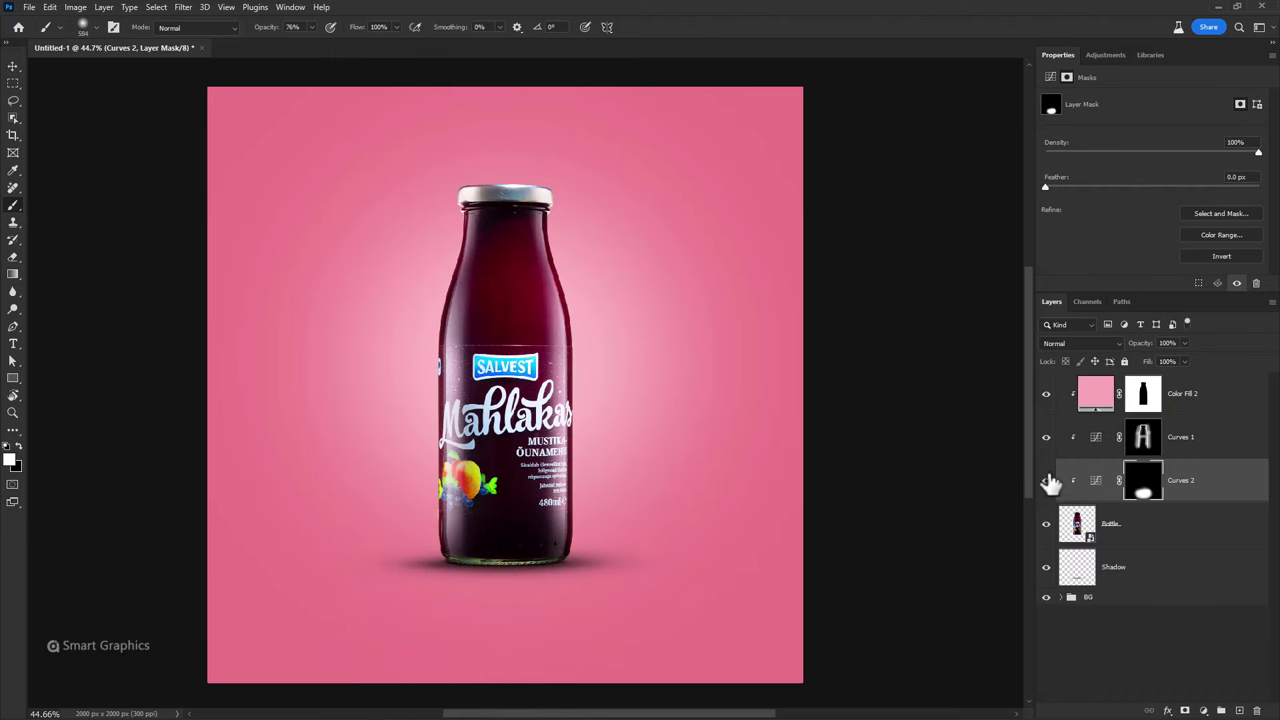
- Group the bottle layers down to Shadow as Bottle and enlarge the layer thumbnails
click(1213, 400)
shift+click(1163, 575)
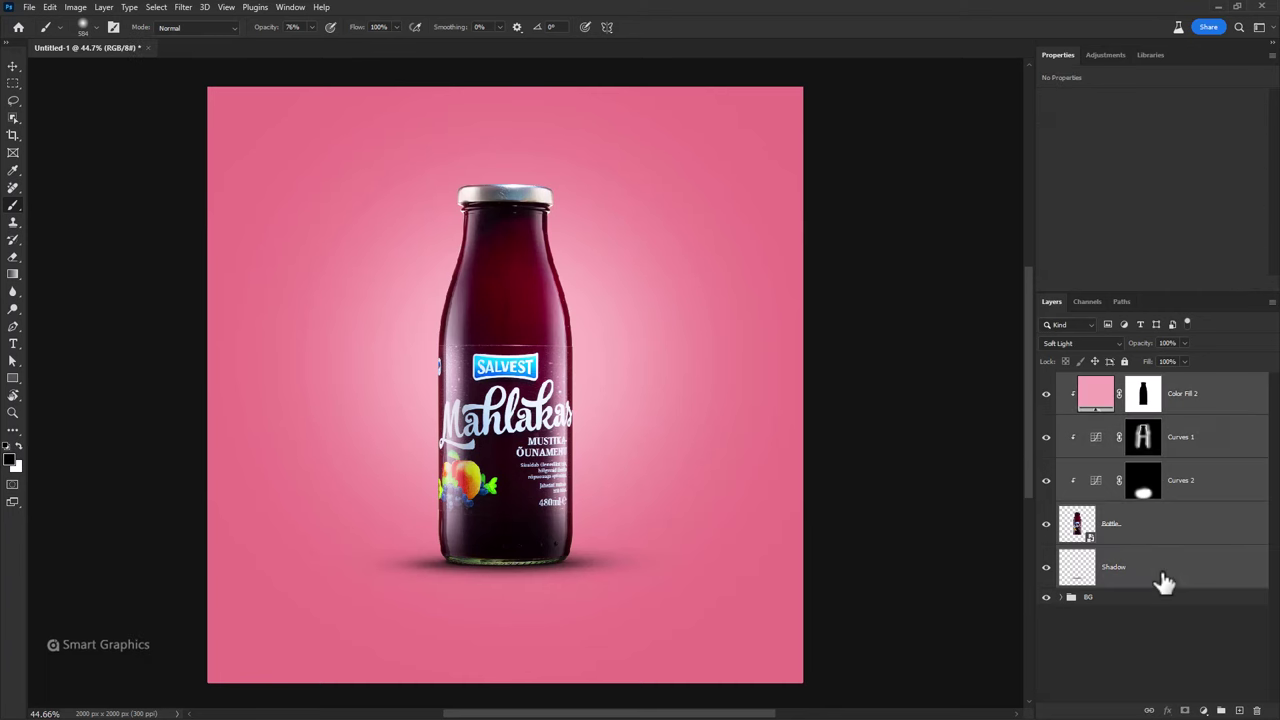
key(ctrl+g)
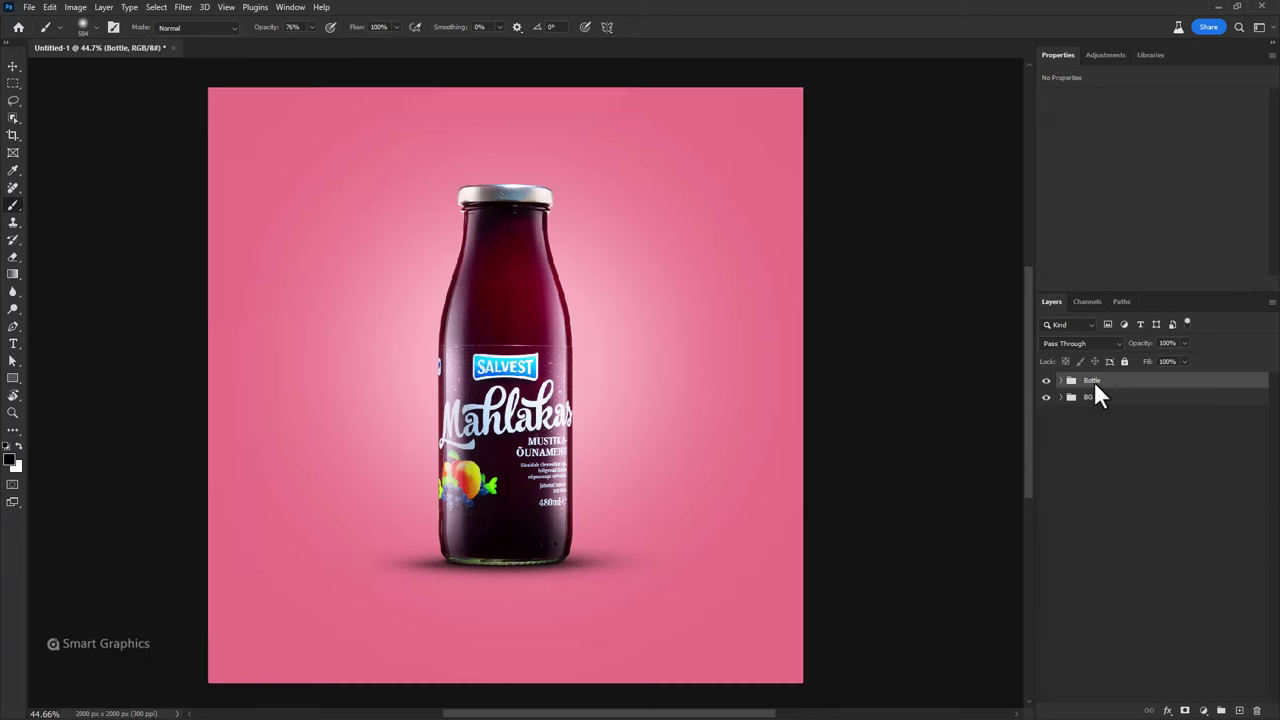
right_click(1166, 429)
click(1156, 470)
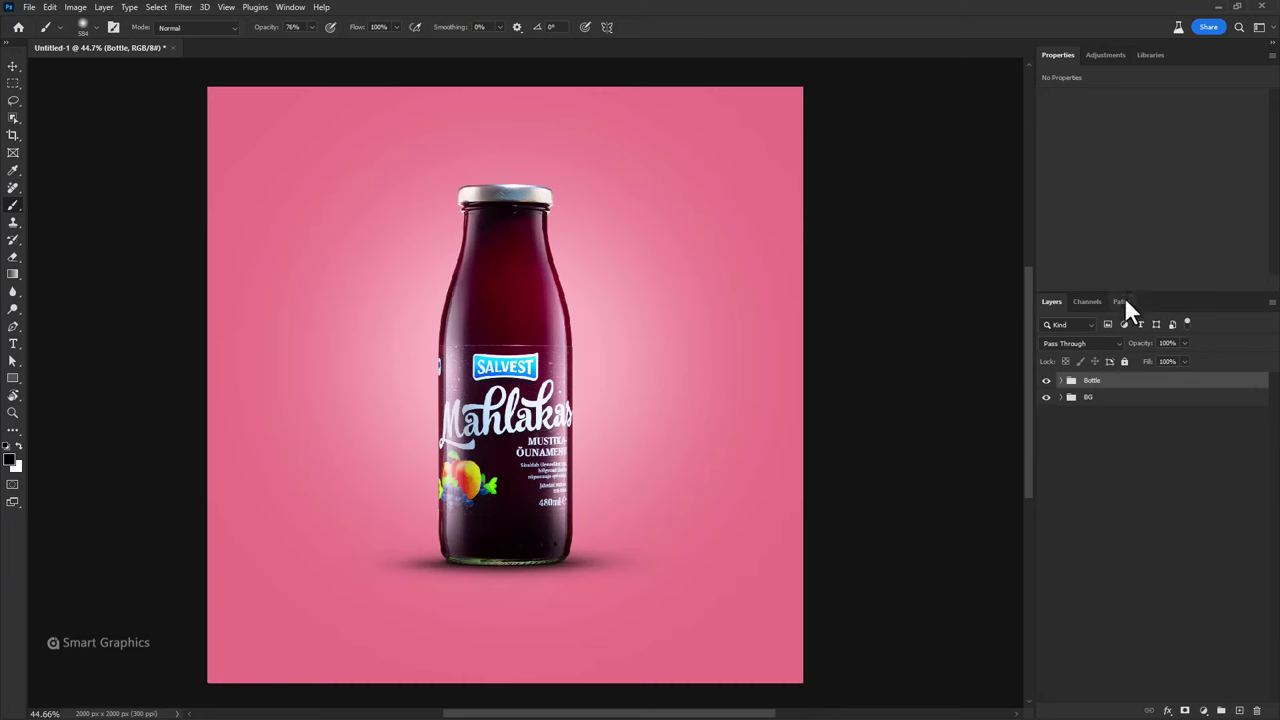
drag(1125, 293, 1125, 262)
click(1061, 351)
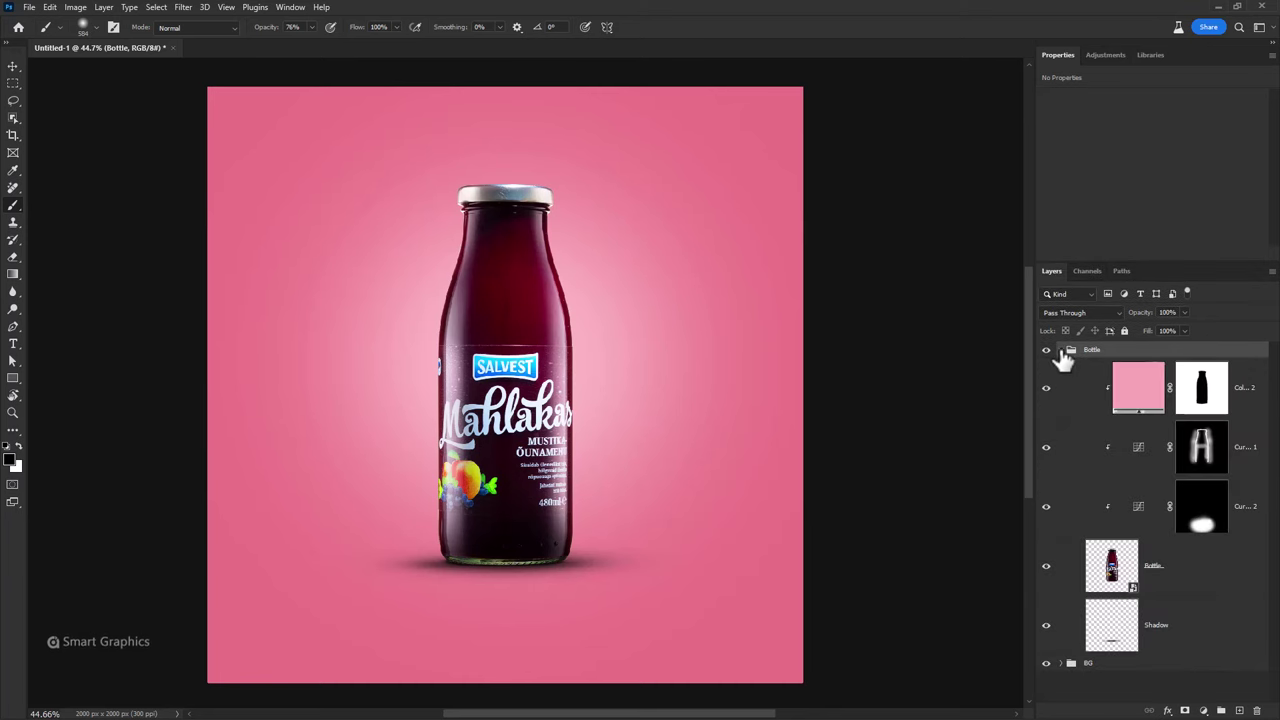
click(1061, 351)
- Drag blueberries.png from File Explorer onto the canvas beside the bottle's base
key(alt+Tab)
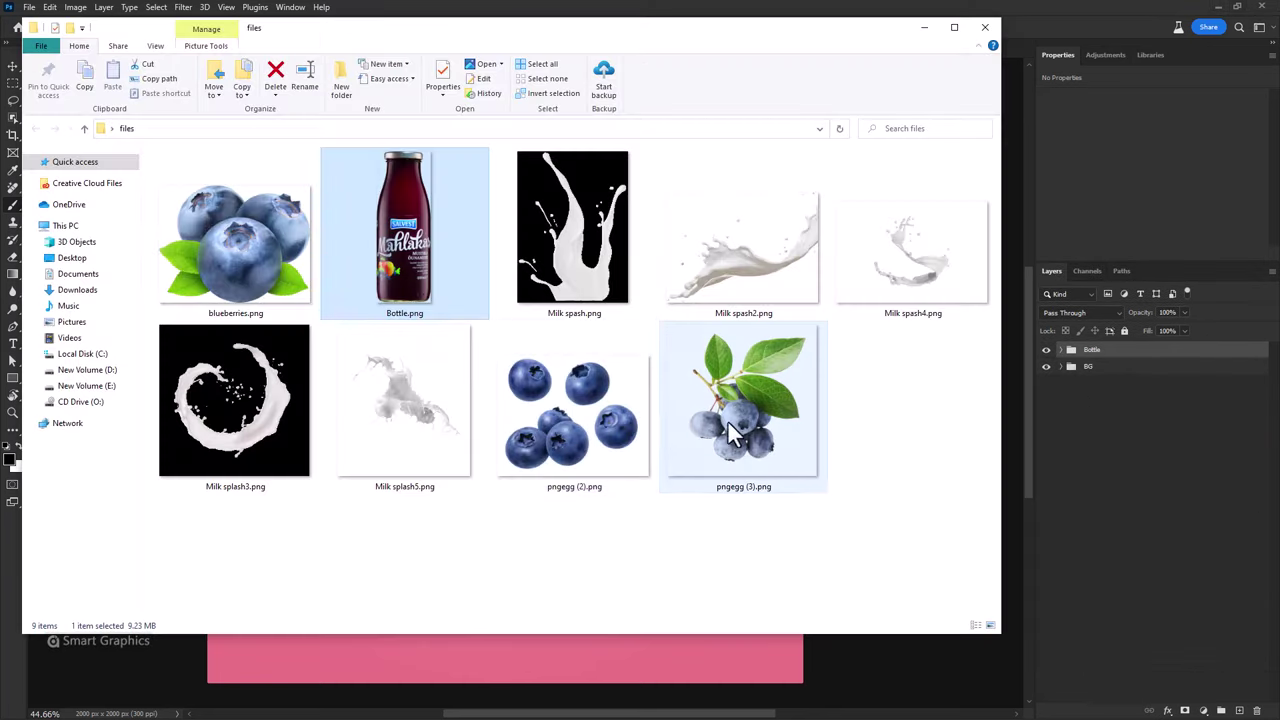
mouse_move(265, 275)
mouse_down()
mouse_move(550, 205)
mouse_move(457, 543)
mouse_move(592, 570)
mouse_move(603, 545)
mouse_up()
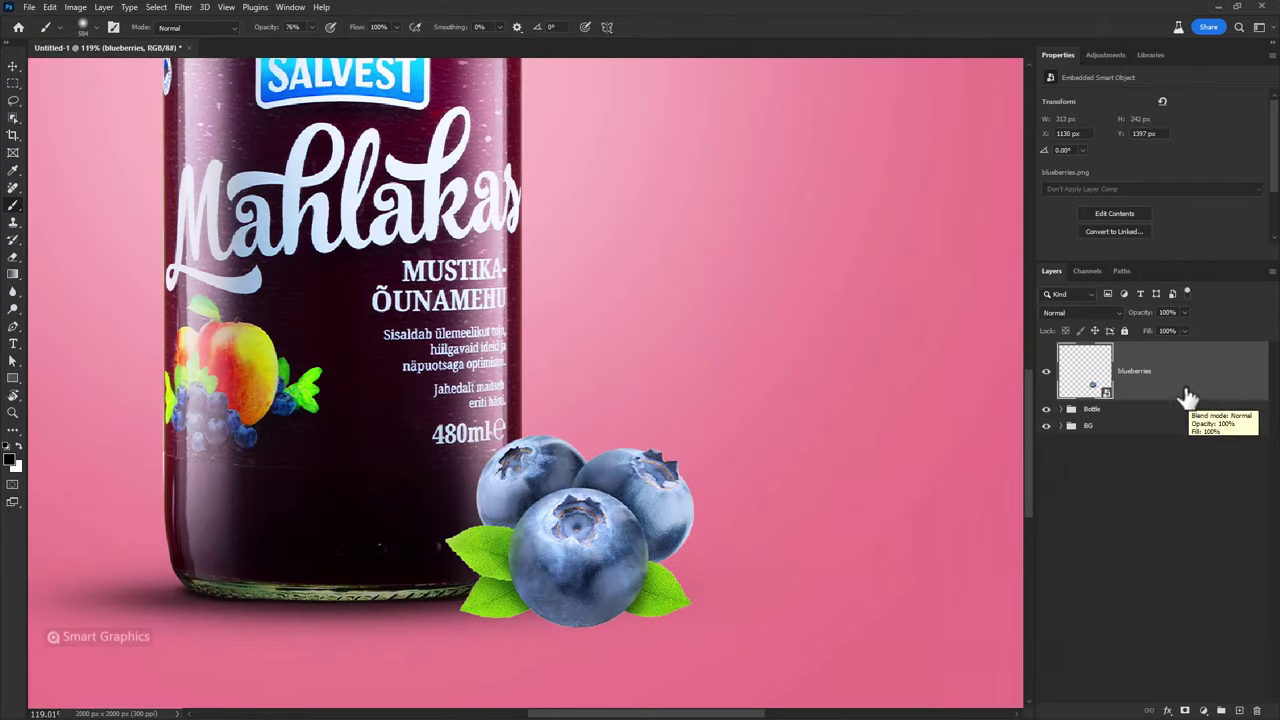
- Add a clipped Curves 3 masked to the lower blueberries, plus a new layer above Bottle
click(1203, 710)
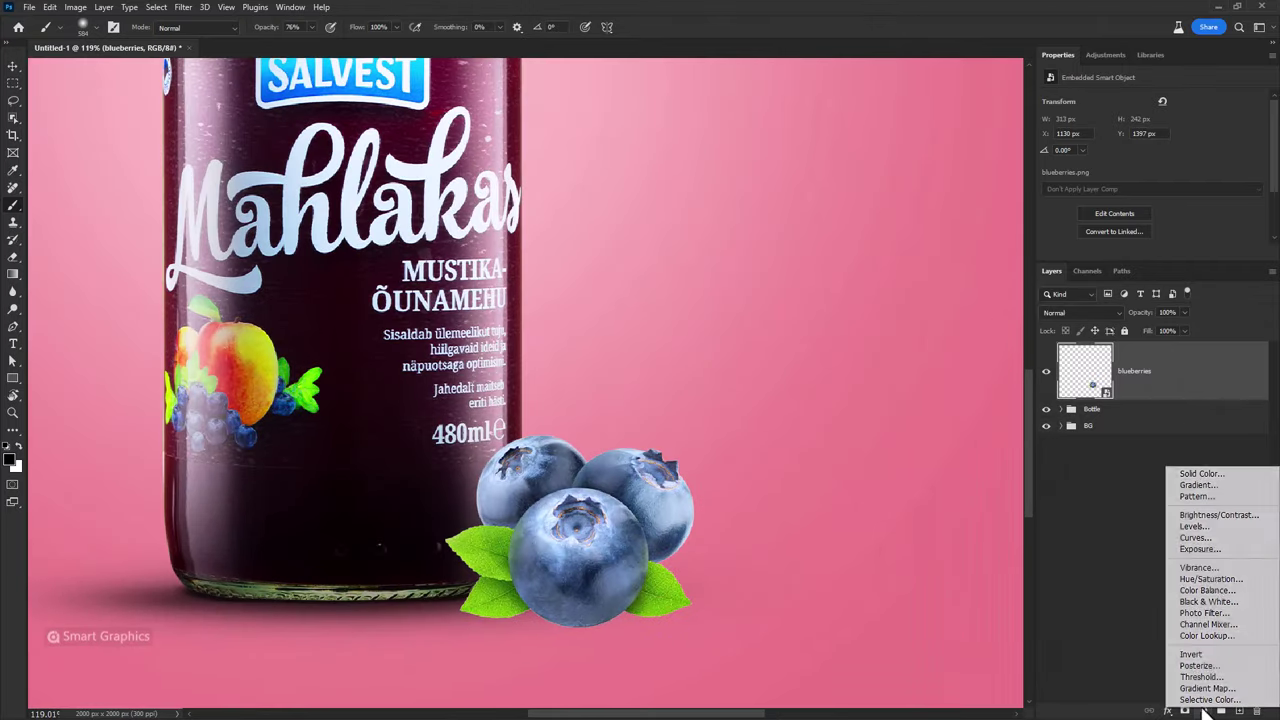
click(1200, 539)
alt+click(1211, 398)
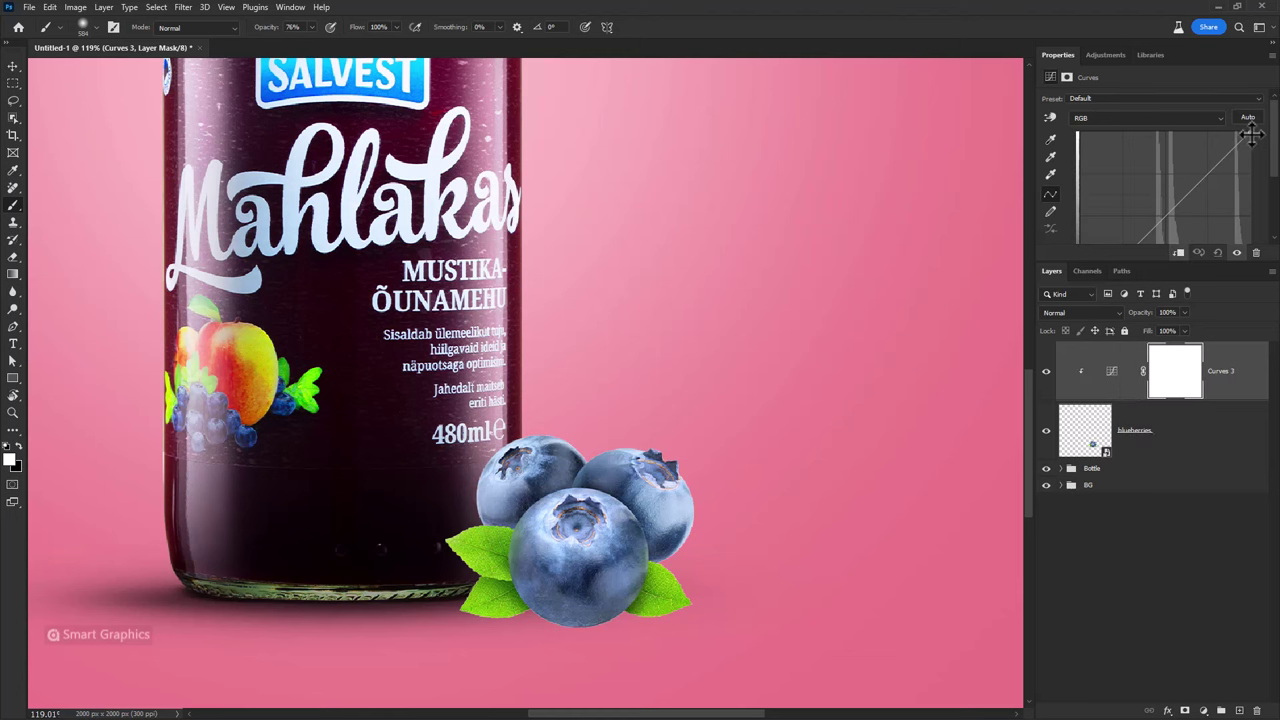
drag(1250, 135, 1264, 214)
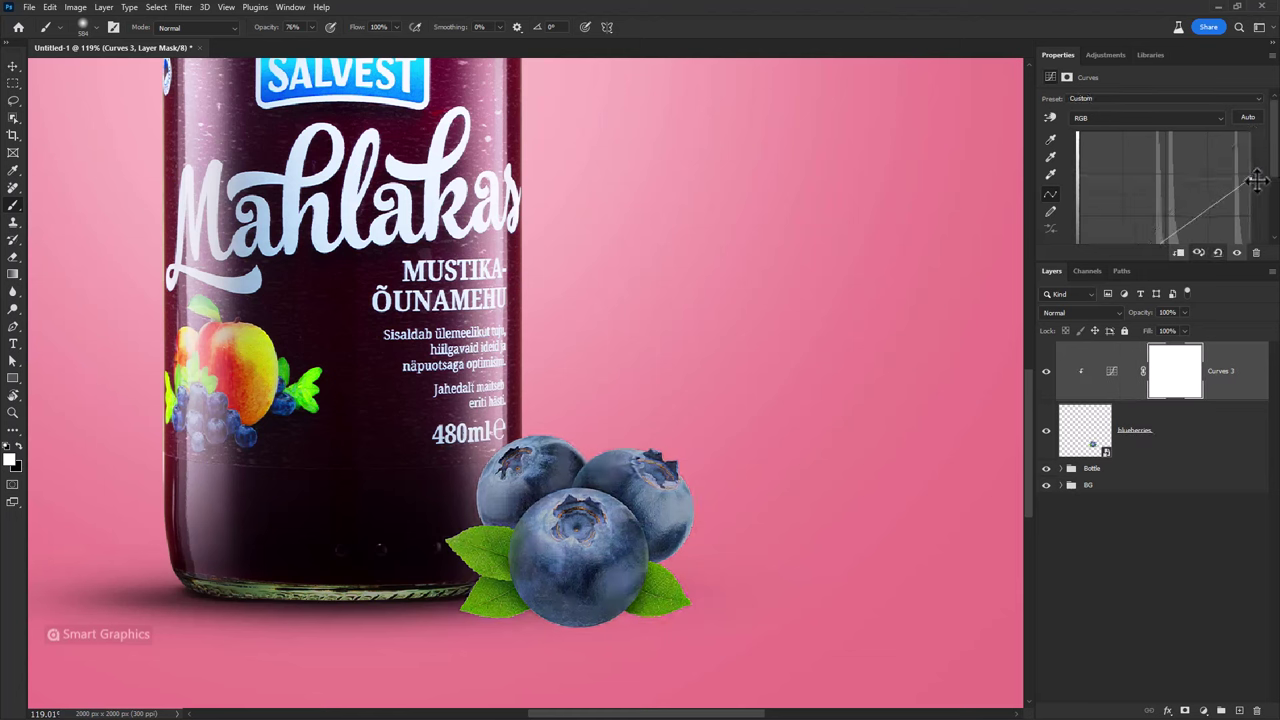
click(1185, 387)
key(ctrl+i)
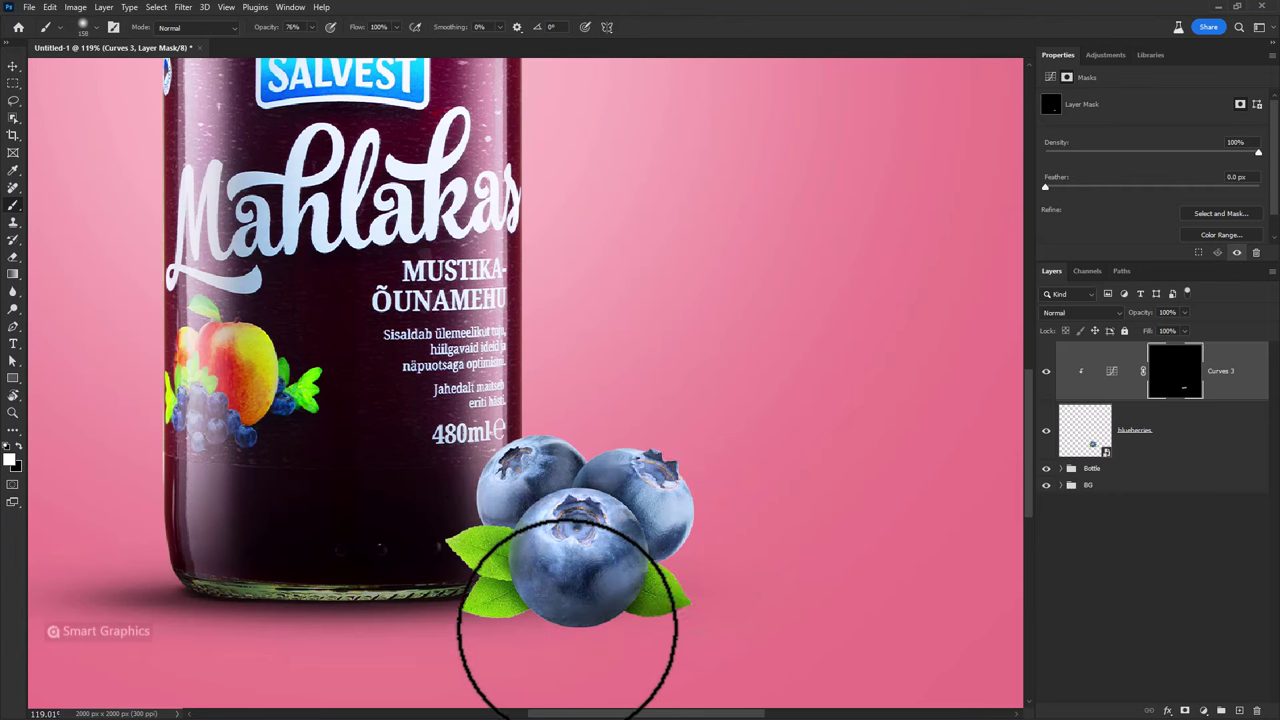
mouse_move(543, 628)
mouse_down()
mouse_move(500, 610)
mouse_move(503, 586)
mouse_move(463, 543)
mouse_move(482, 536)
mouse_move(563, 603)
mouse_move(706, 589)
mouse_move(706, 491)
mouse_move(700, 529)
mouse_up()
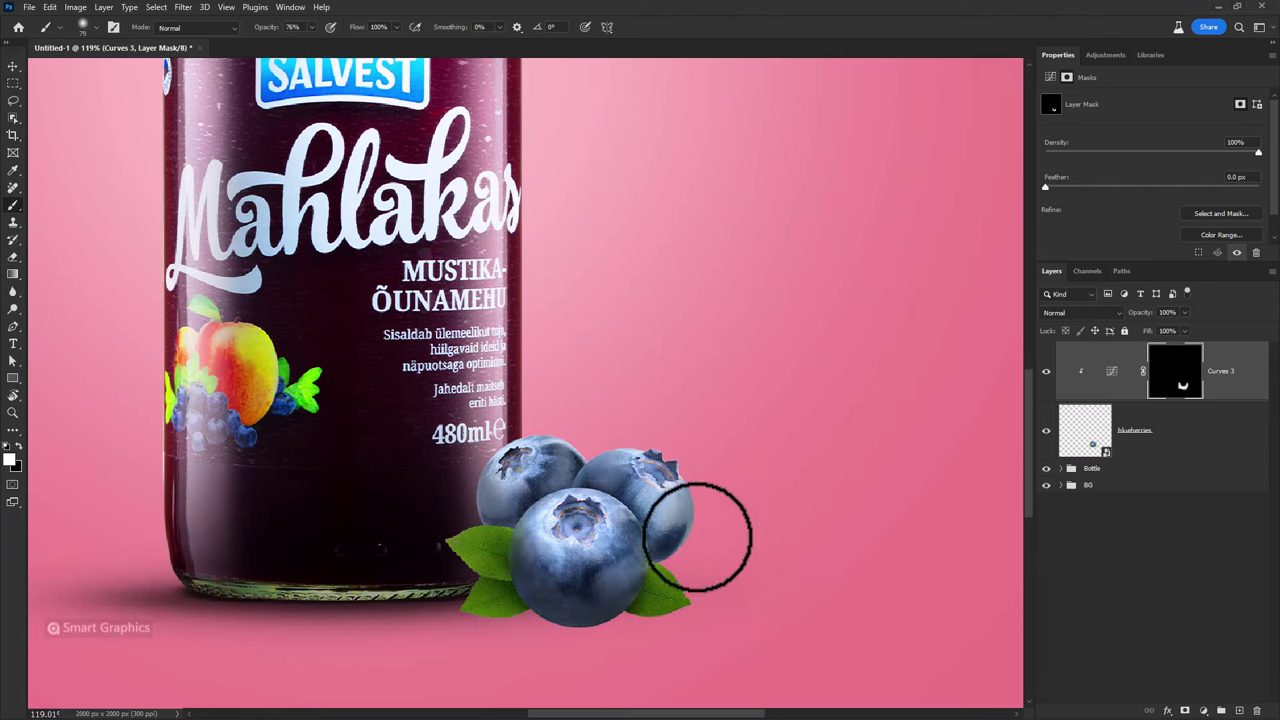
click(1183, 470)
click(1238, 710)
text(shadow)
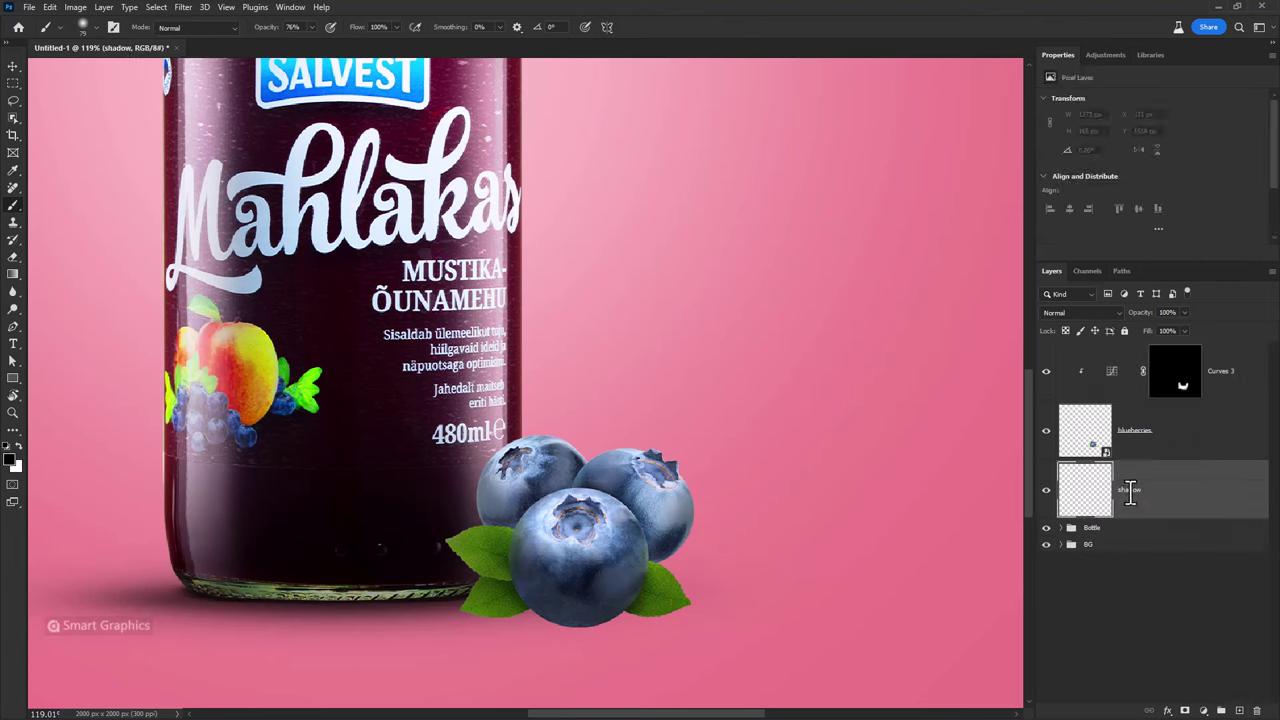
- Paint a soft black shadow at 37% brush opacity beneath the blueberries cluster
right_click(560, 418)
key(Return)
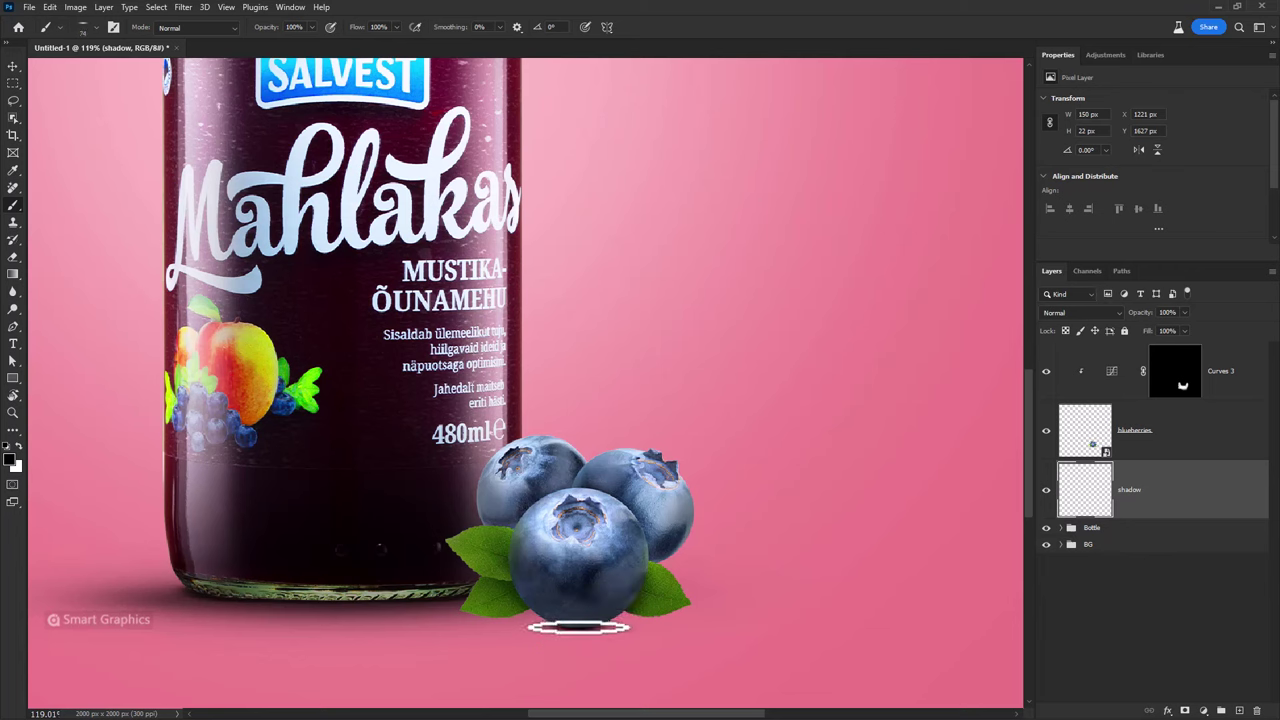
key(bracketright)
key(bracketright)
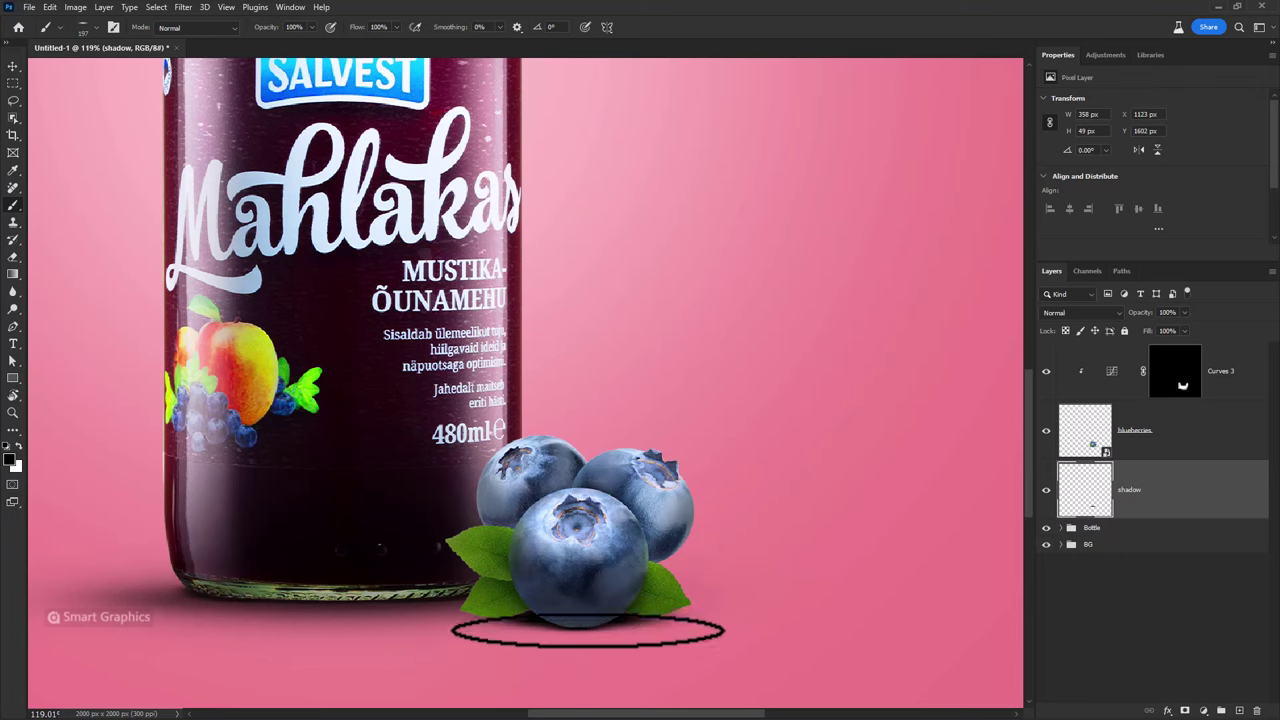
click(601, 613)
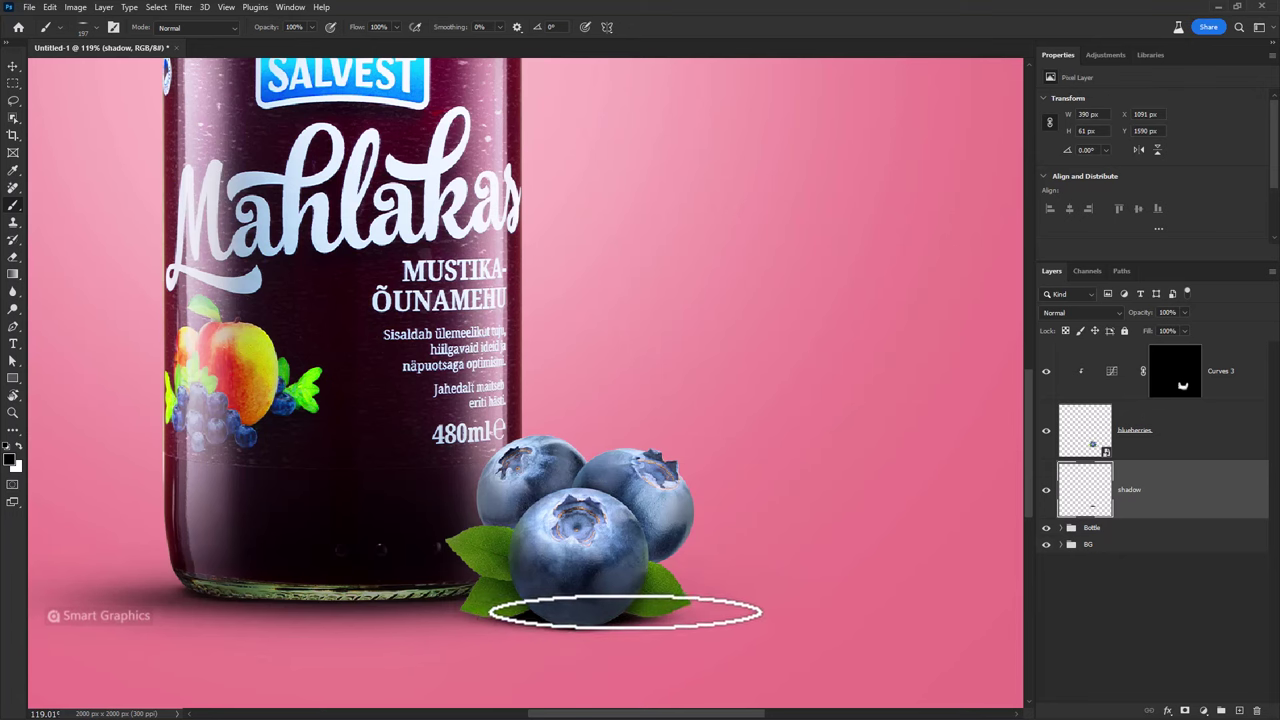
drag(617, 606, 568, 561)
text(37)
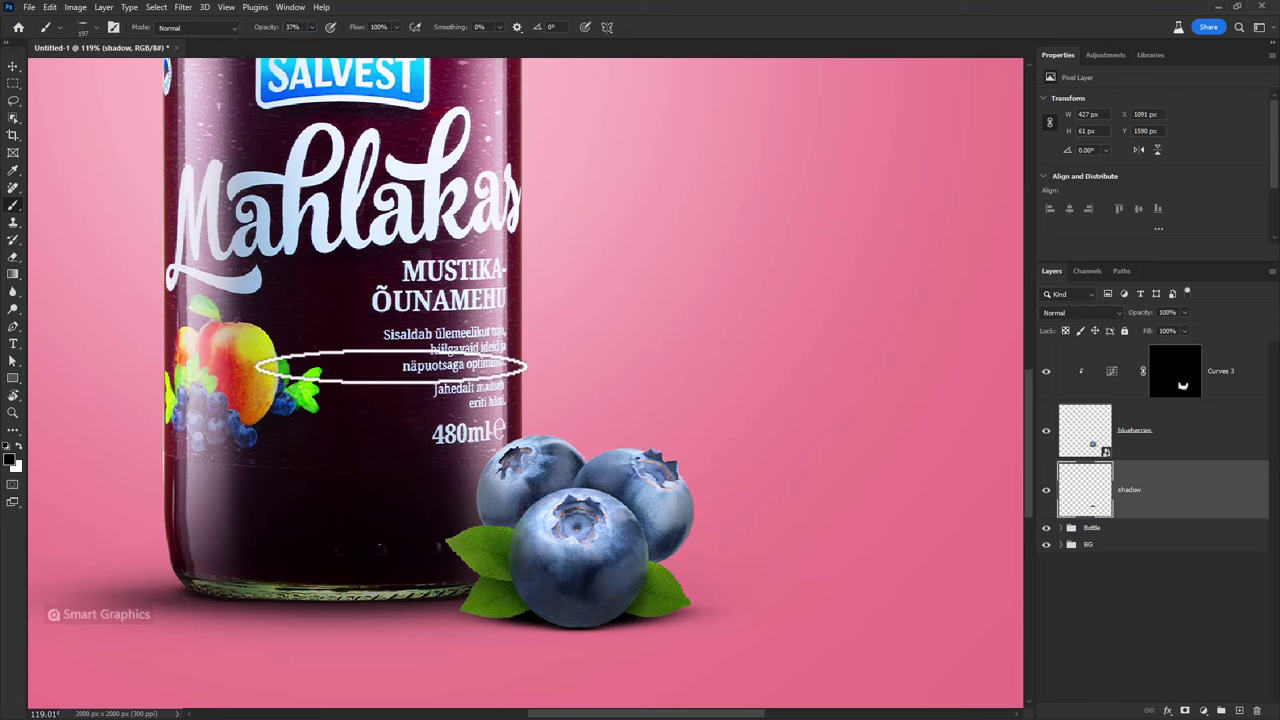
click(576, 636)
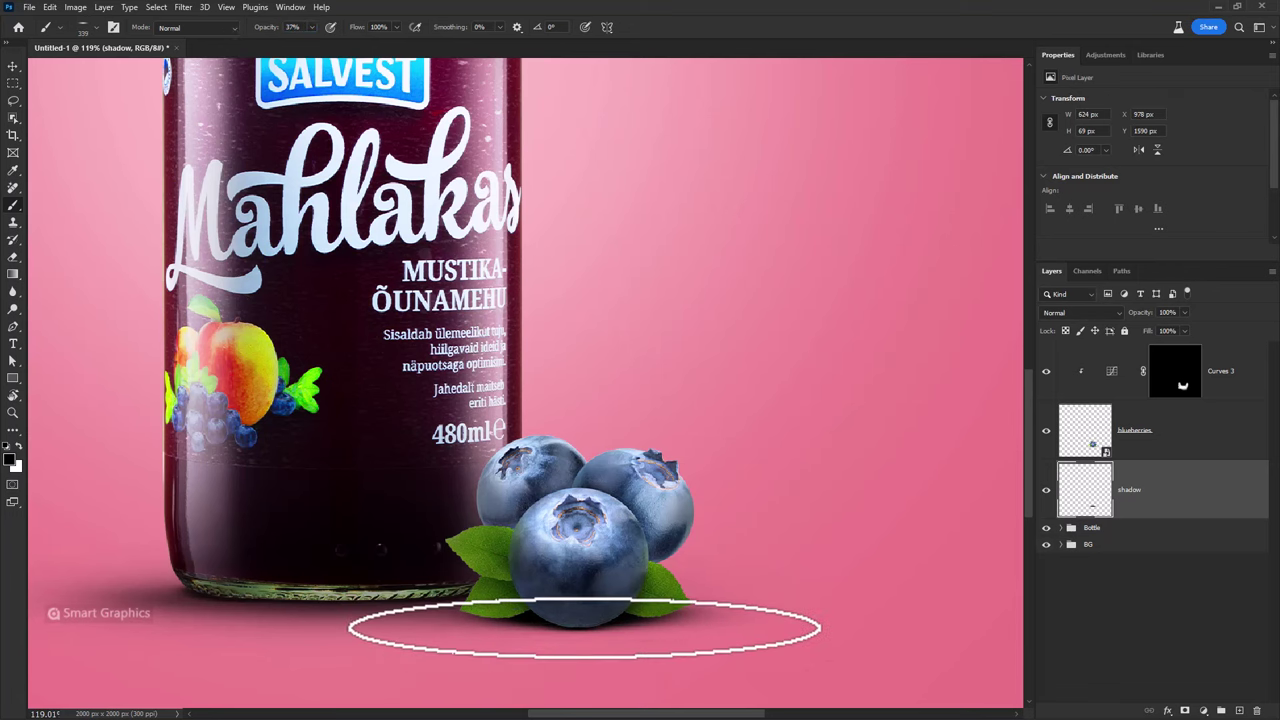
key(bracketright)
drag(557, 623, 691, 690)
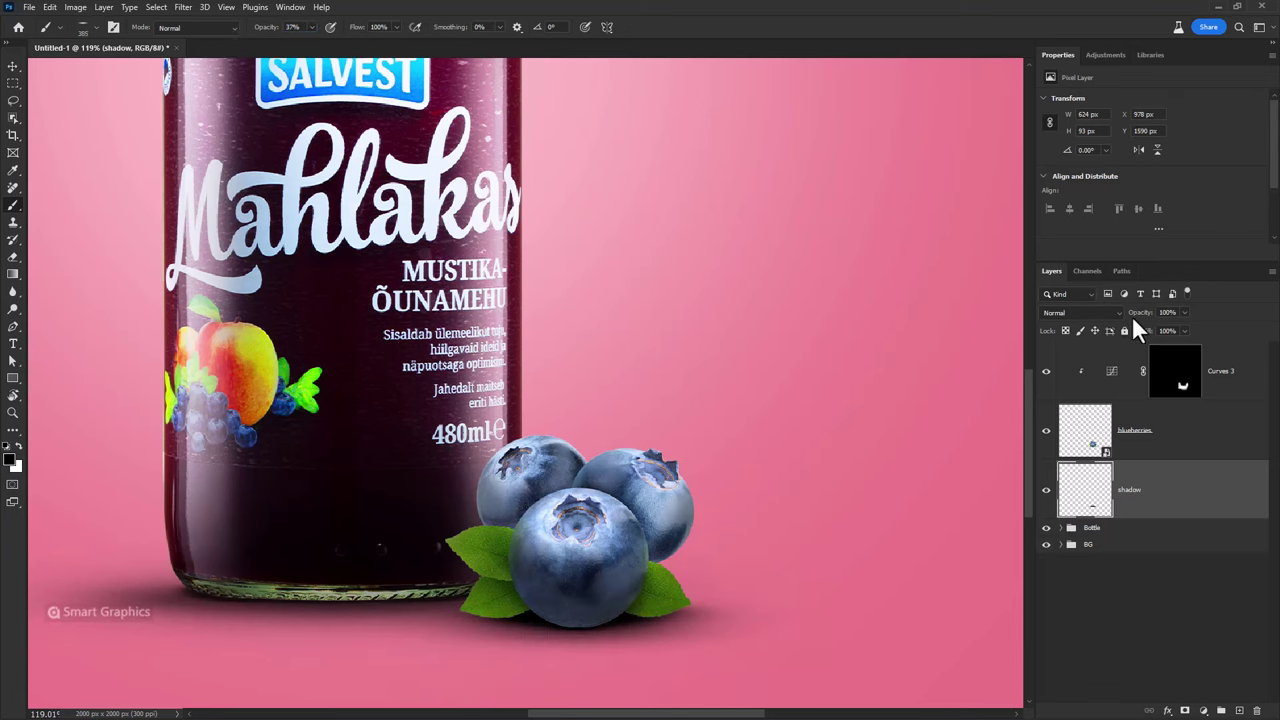
- Add a Solid Color fill sampled from the pink background above Curves 3, with an inverted mask
click(1220, 402)
click(1203, 710)
click(1174, 470)
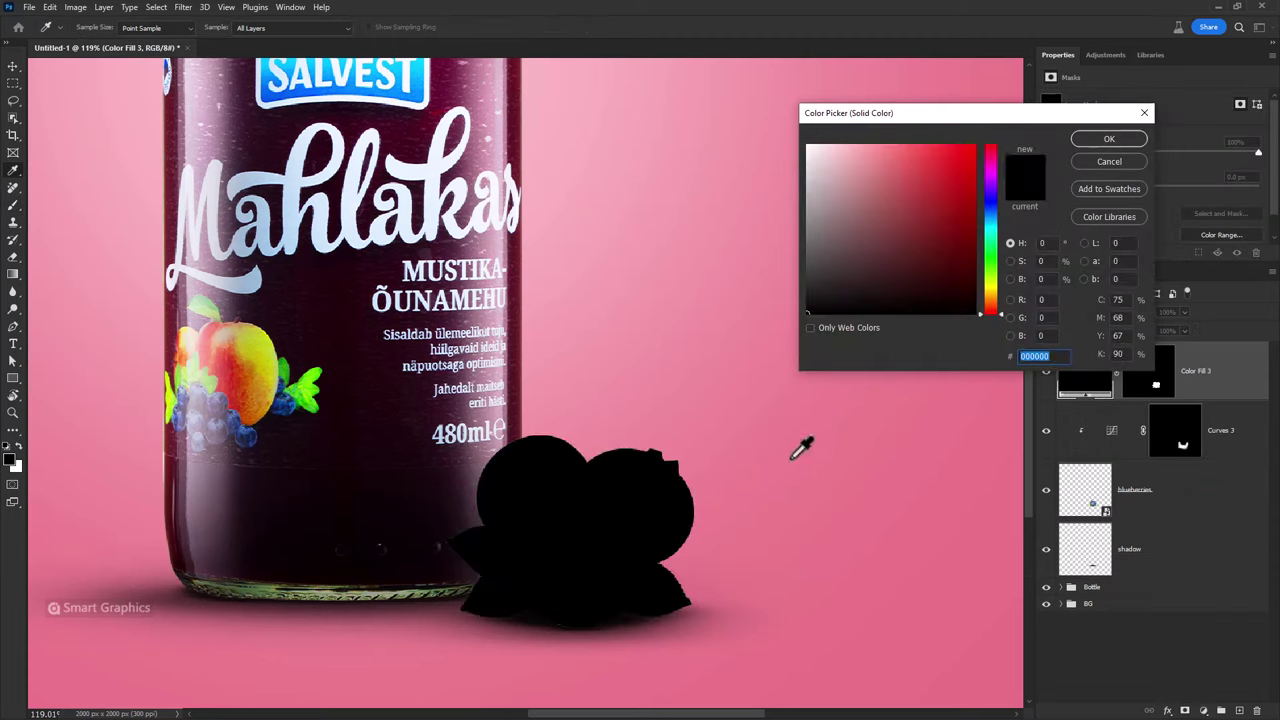
drag(802, 449, 640, 366)
key(Return)
key(ctrl+i)
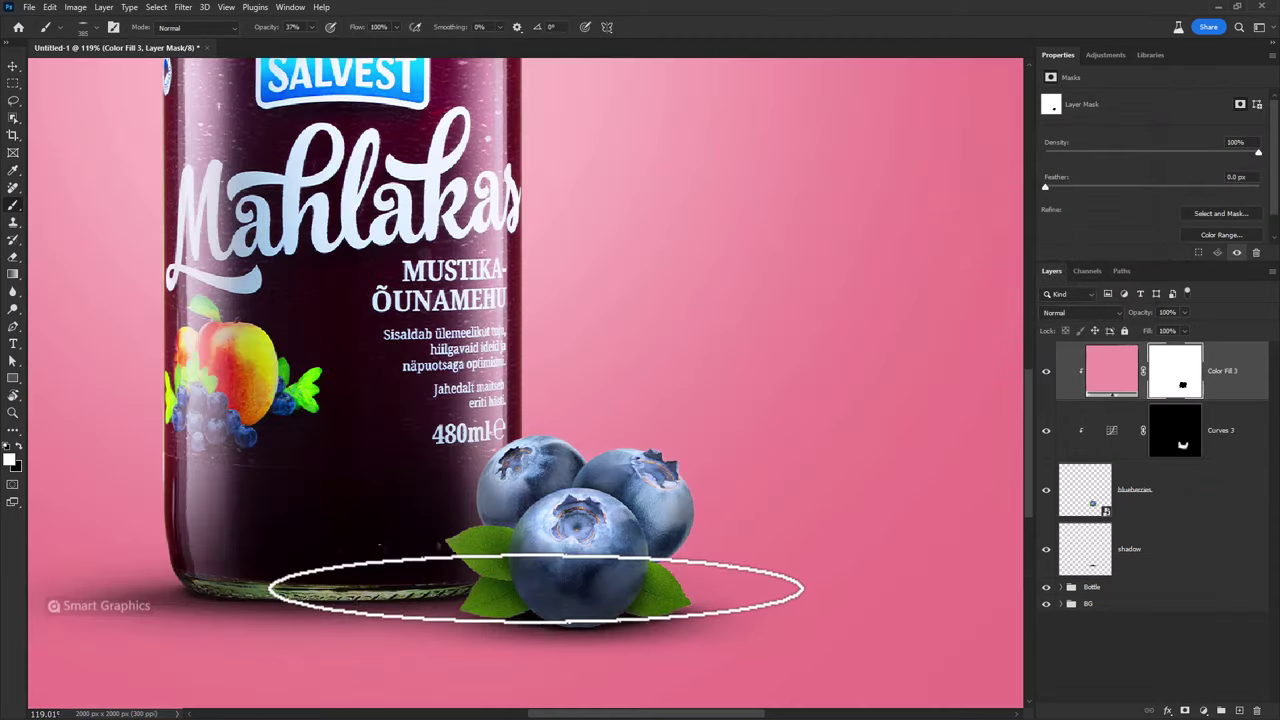
- Ready a soft round brush for the fill's mask and blend the pink fill with Soft Light
right_click(575, 560)
double_click(590, 547)
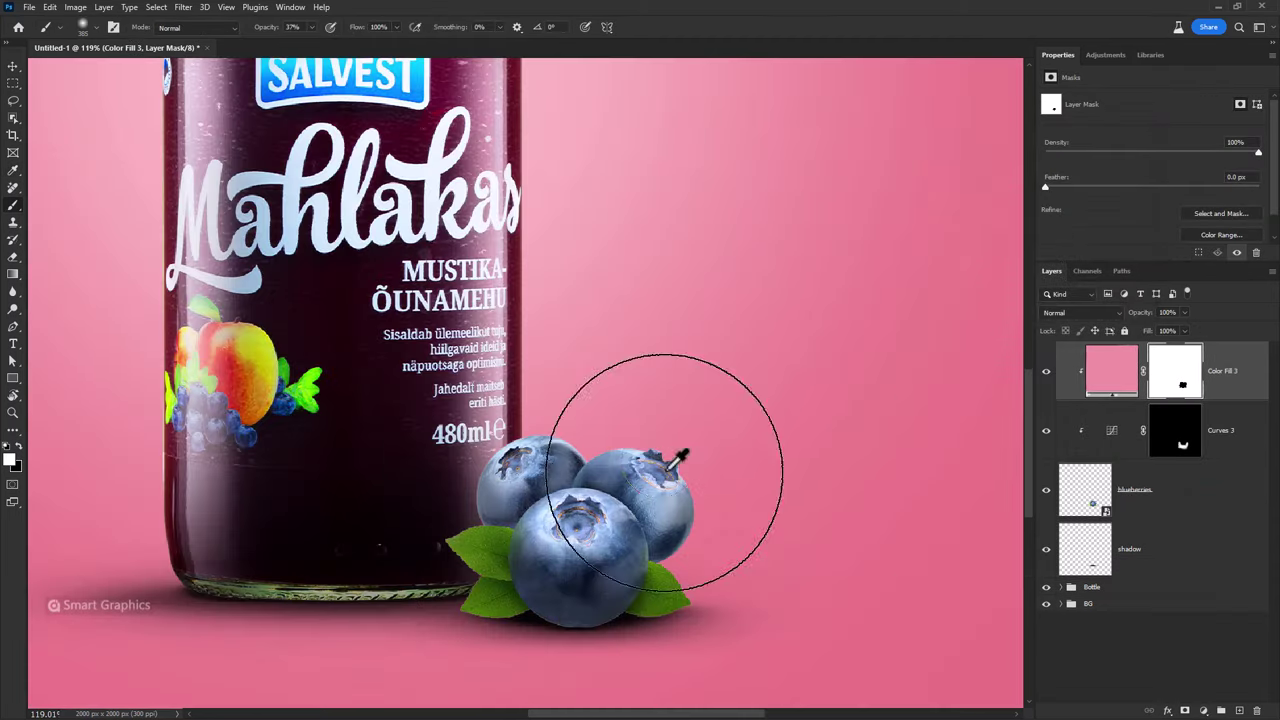
drag(680, 457, 522, 460)
drag(698, 523, 694, 585)
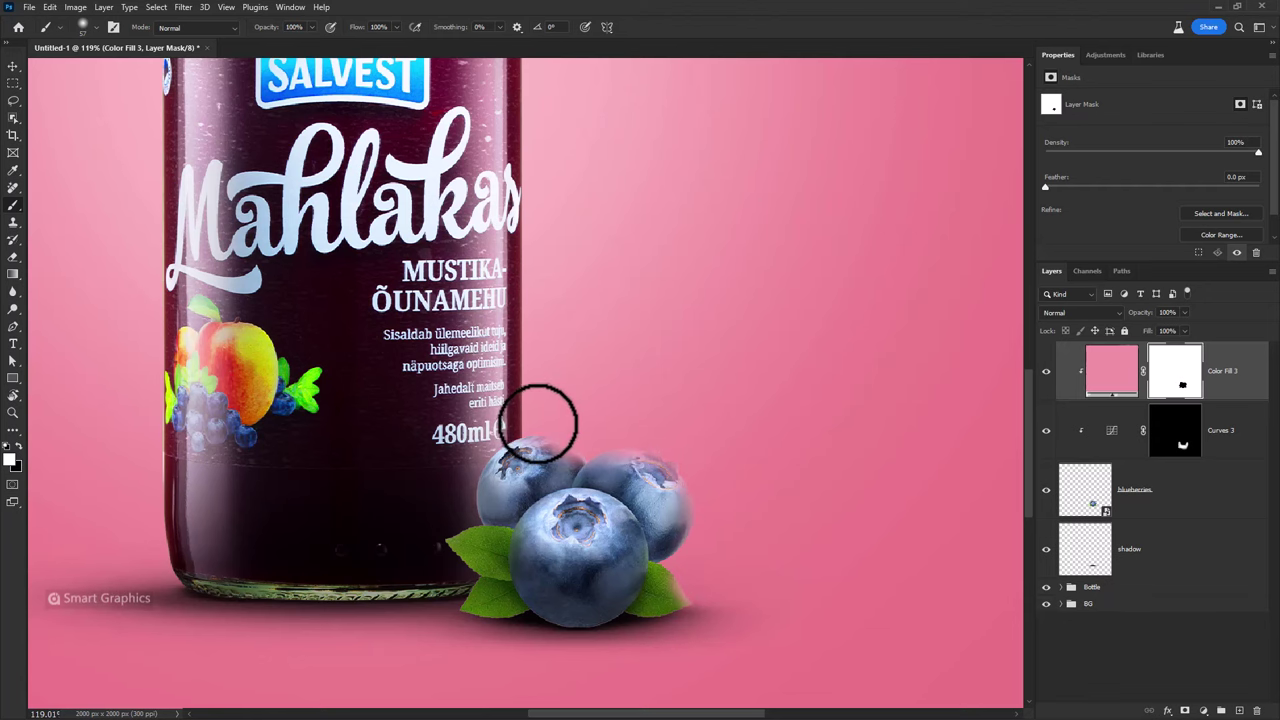
key(v)
click(1080, 312)
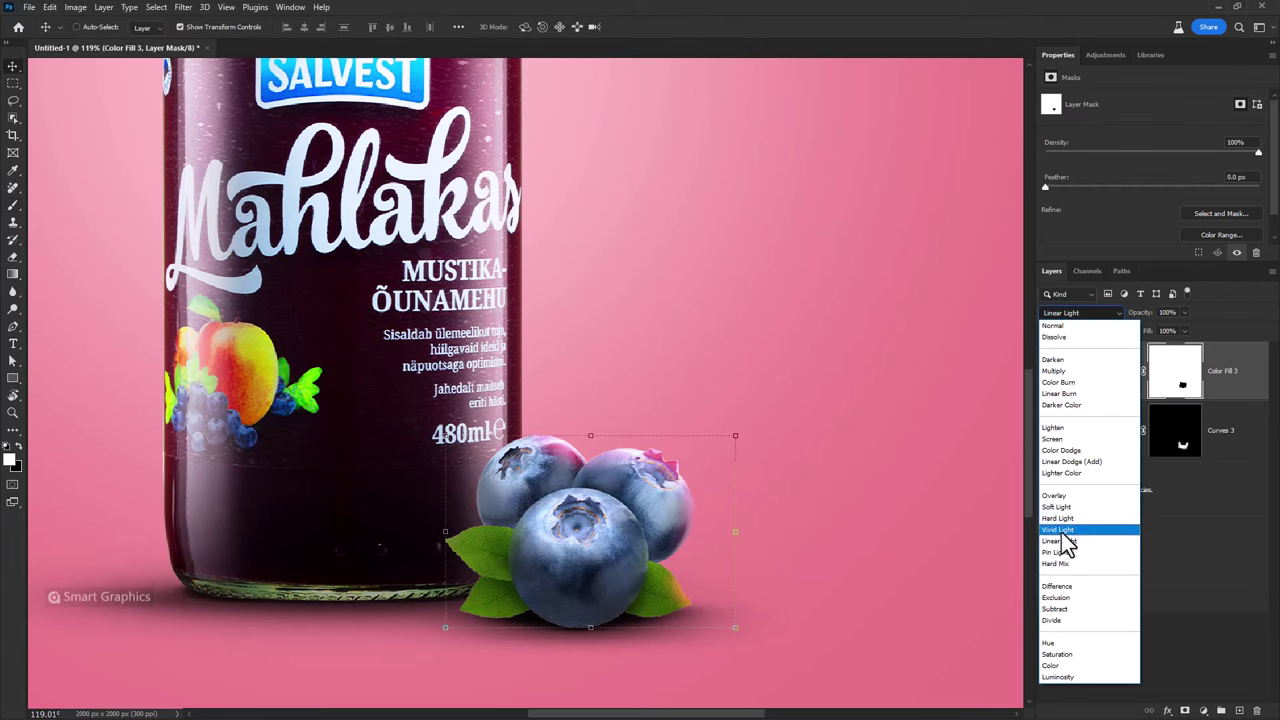
click(1063, 520)
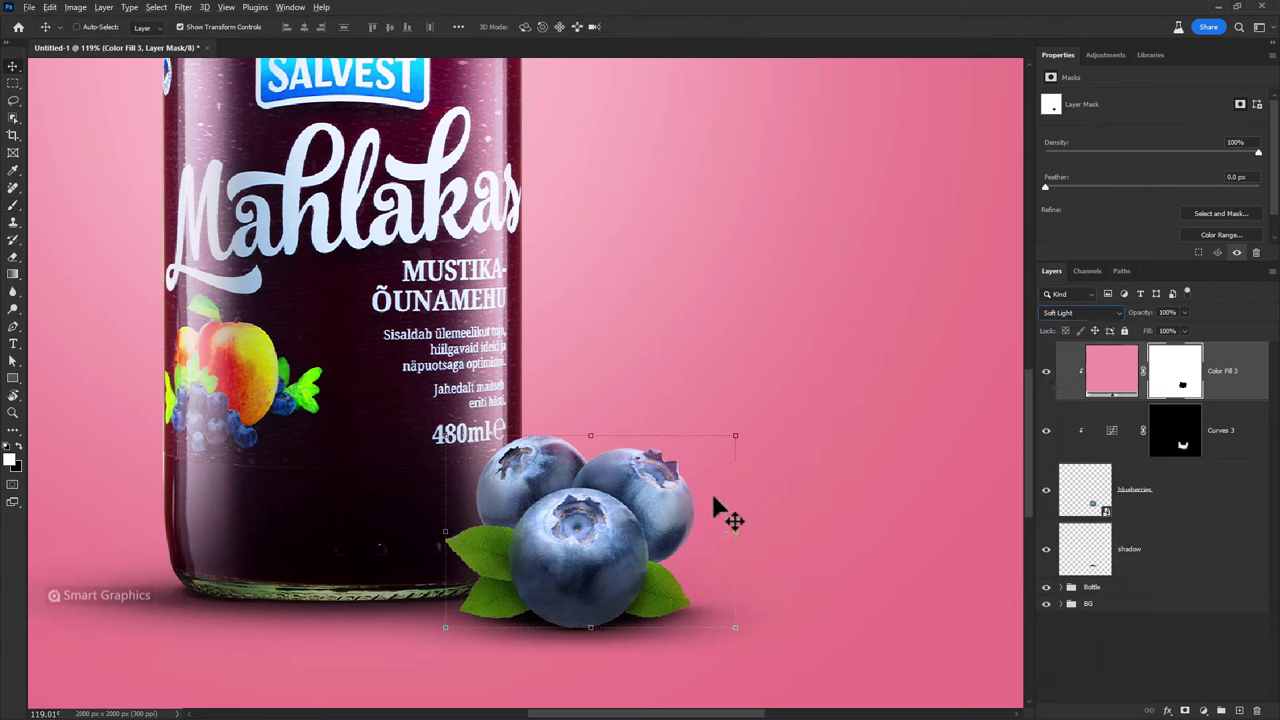
key(b)
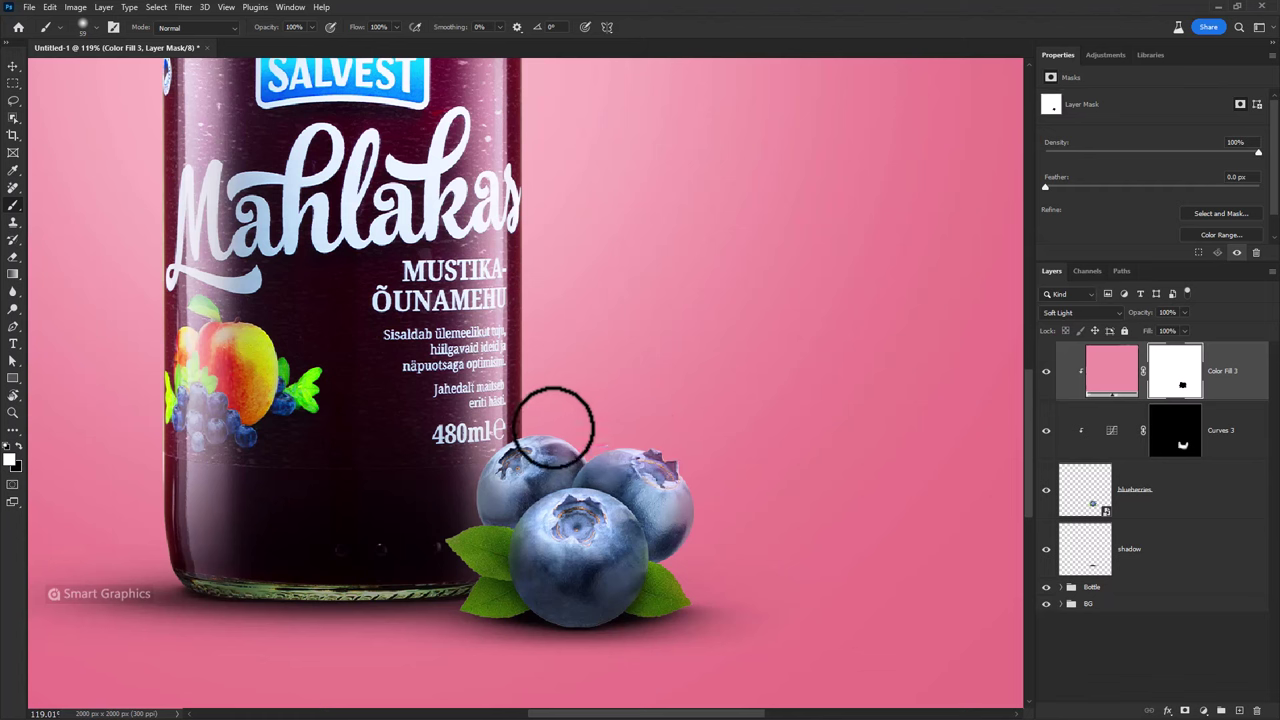
key(bracketright)
key(bracketright)
key(v)
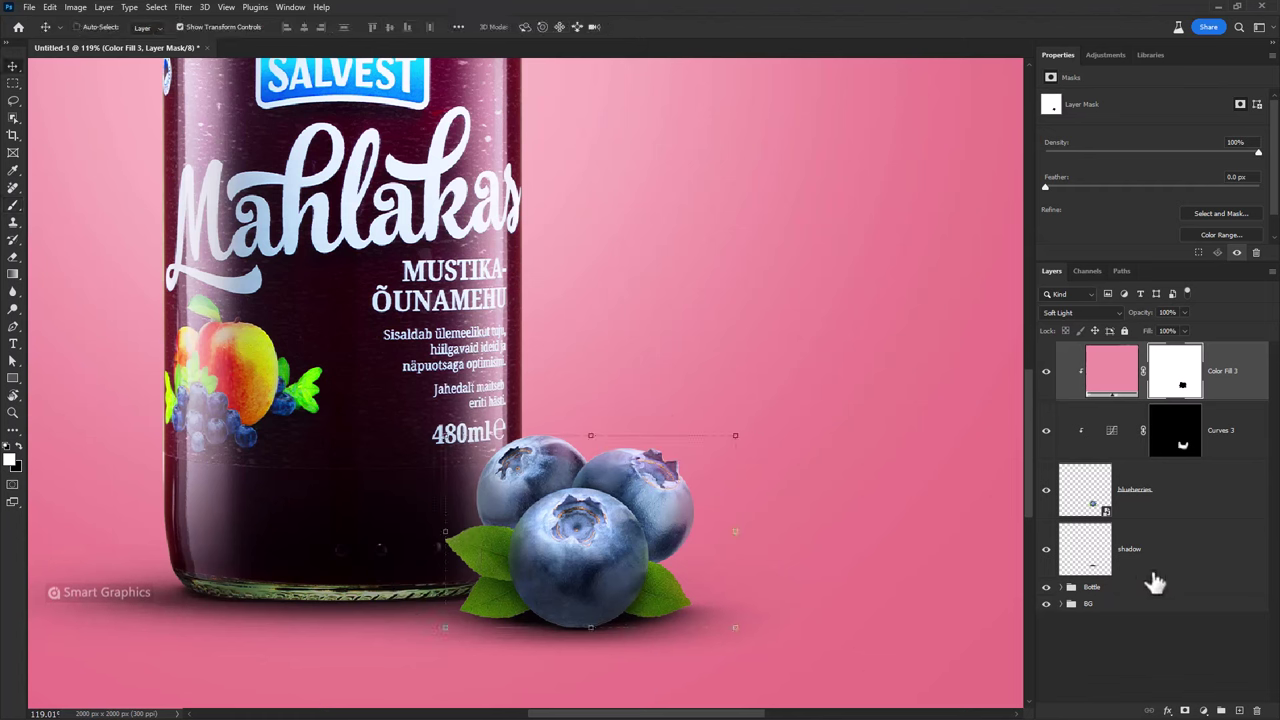
- Group Color Fill 3, Curves 3, blueberries and shadow, naming the group blube1
shift+click(1165, 575)
key(ctrl+g)
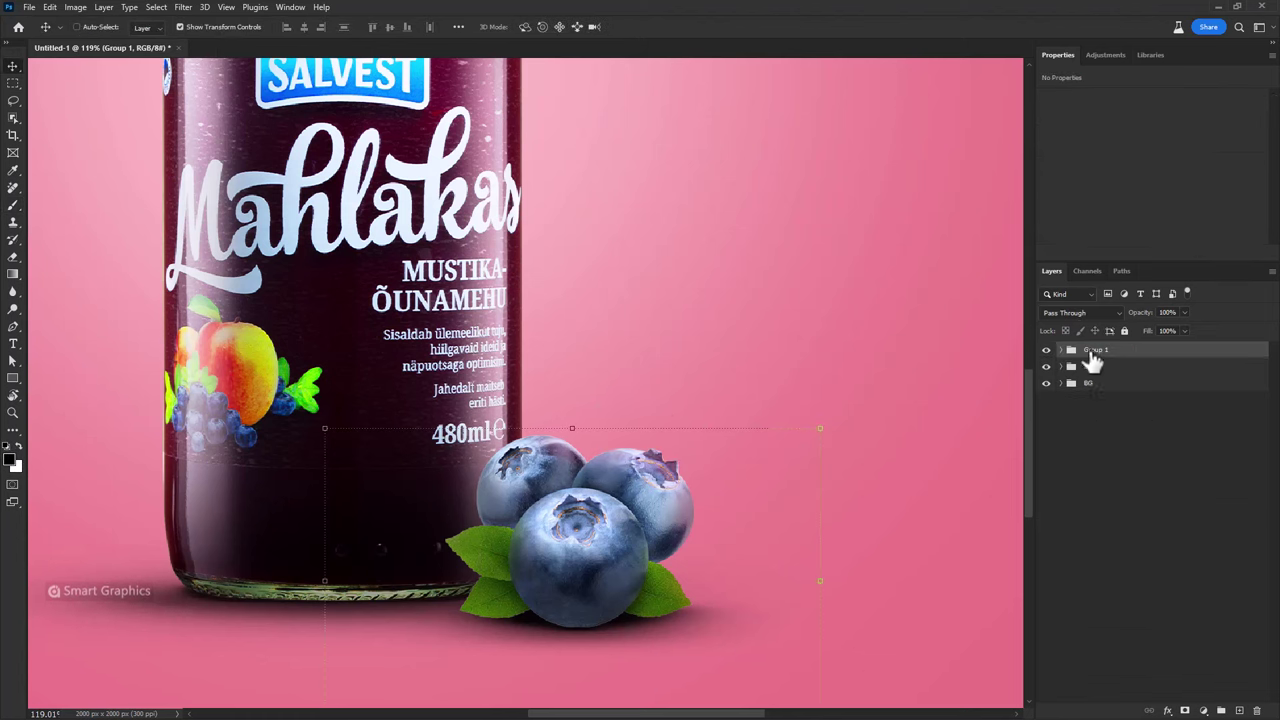
double_click(1093, 350)
text(blubes)
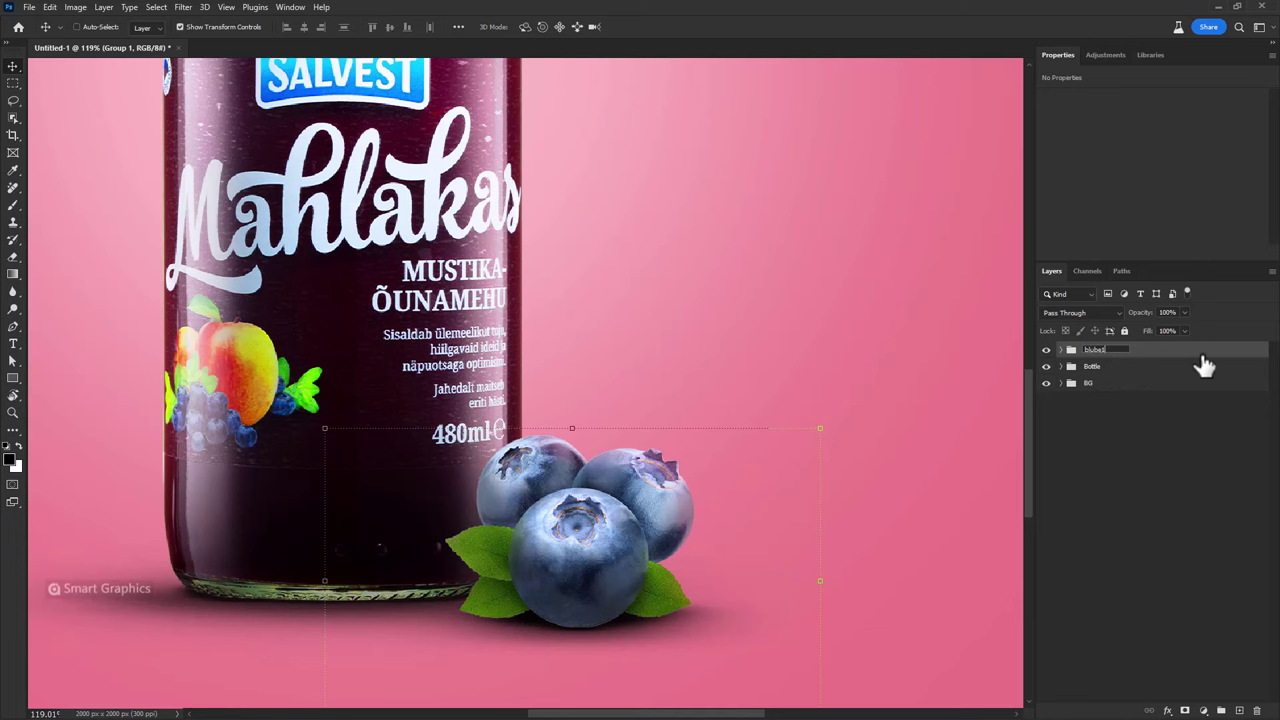
key(Return)
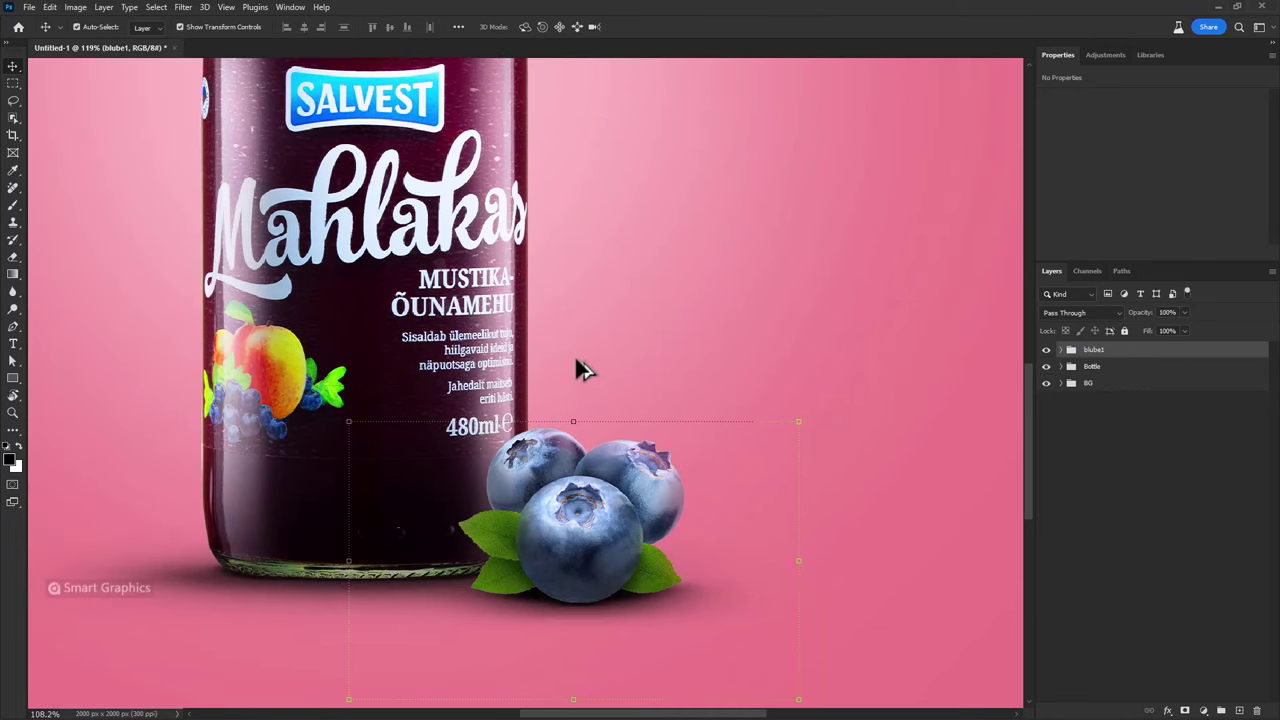
- Zoom out on the canvas and switch to the folder of source images
scroll(574, 355, down, 2)
scroll(563, 345, down, 2)
scroll(565, 355, down, 2)
scroll(590, 390, down, 1)
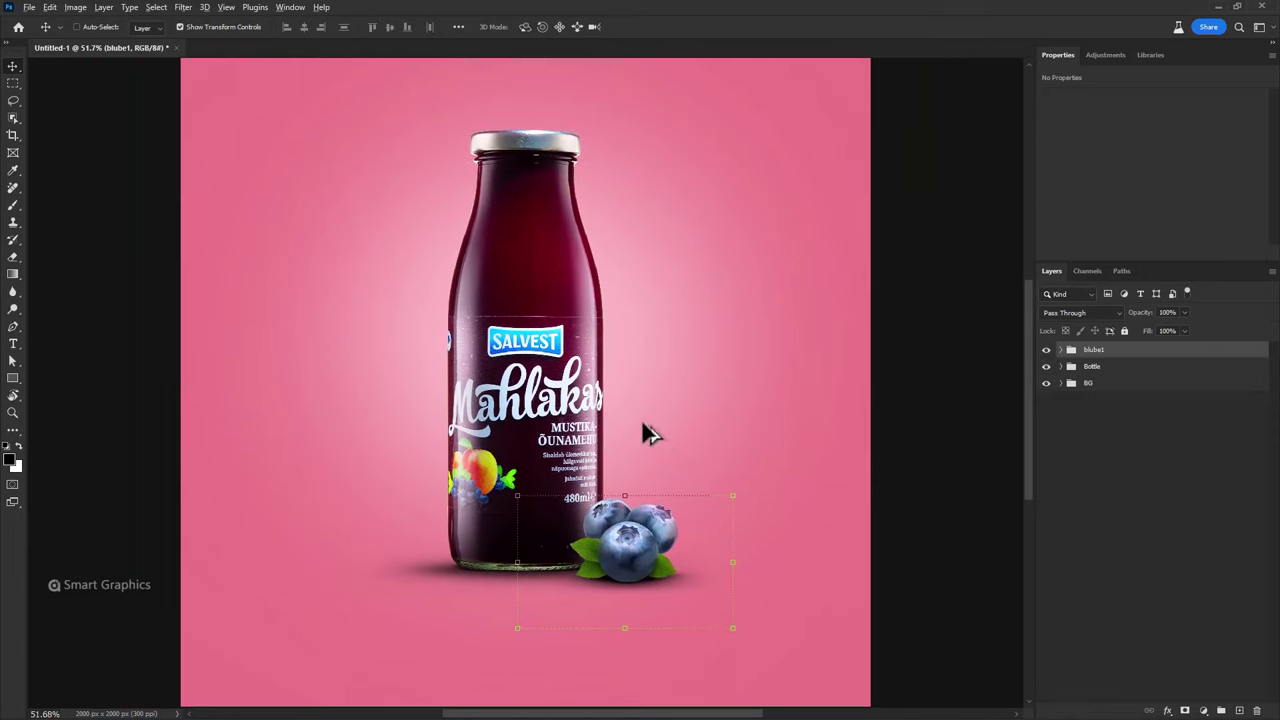
key(alt+Tab)
- Place Milk splash.png, scale it down, and tuck its layer below the Bottle group
drag(571, 257, 558, 485)
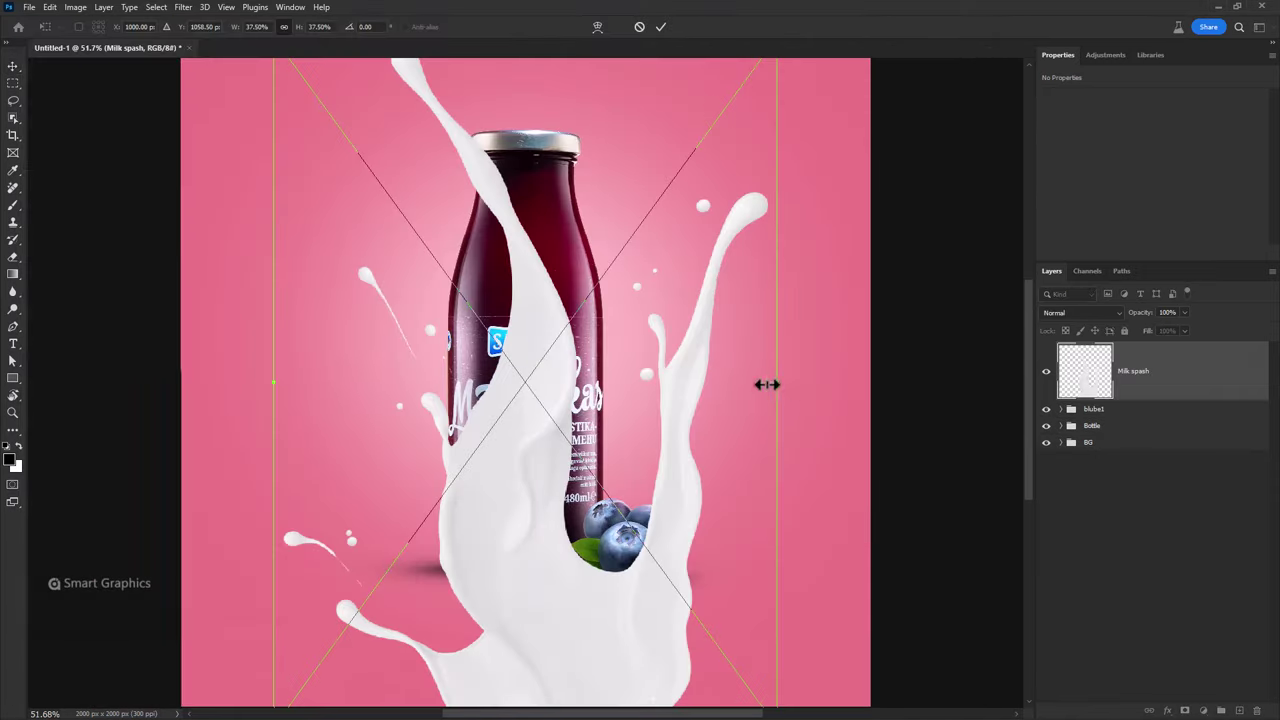
scroll(634, 387, down, 1)
drag(634, 387, 540, 203)
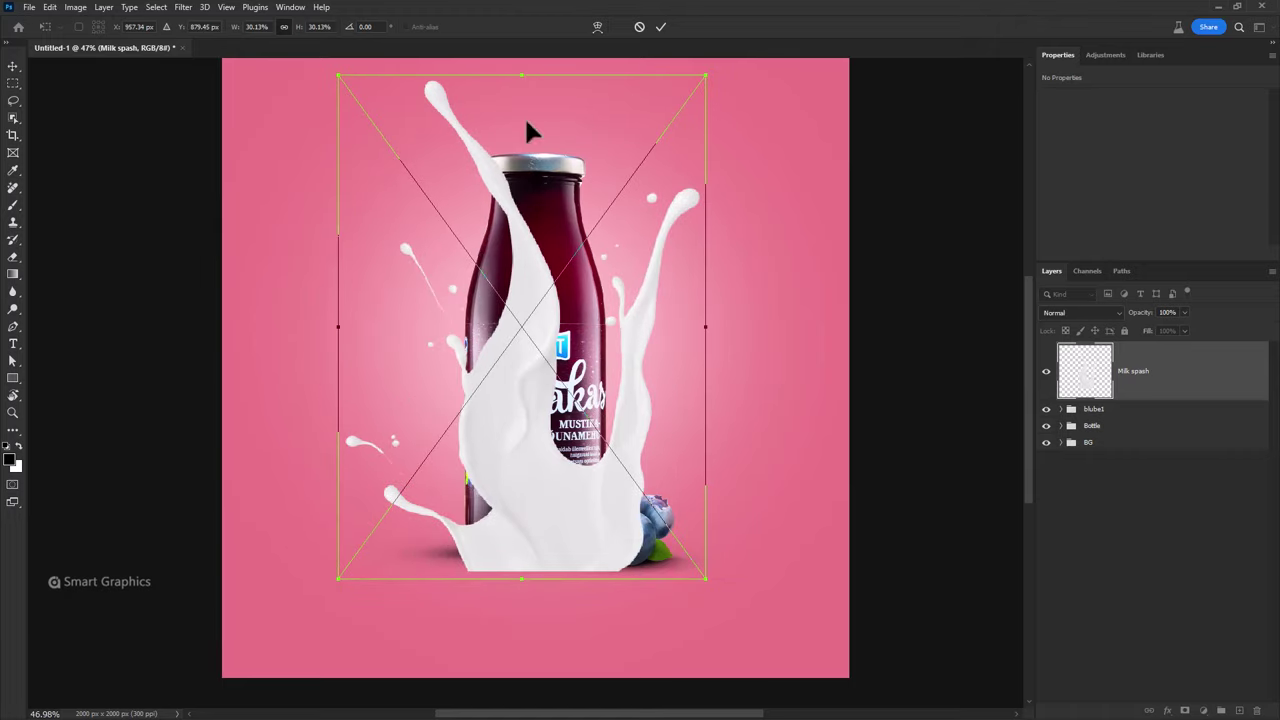
drag(521, 74, 521, 100)
drag(555, 323, 556, 345)
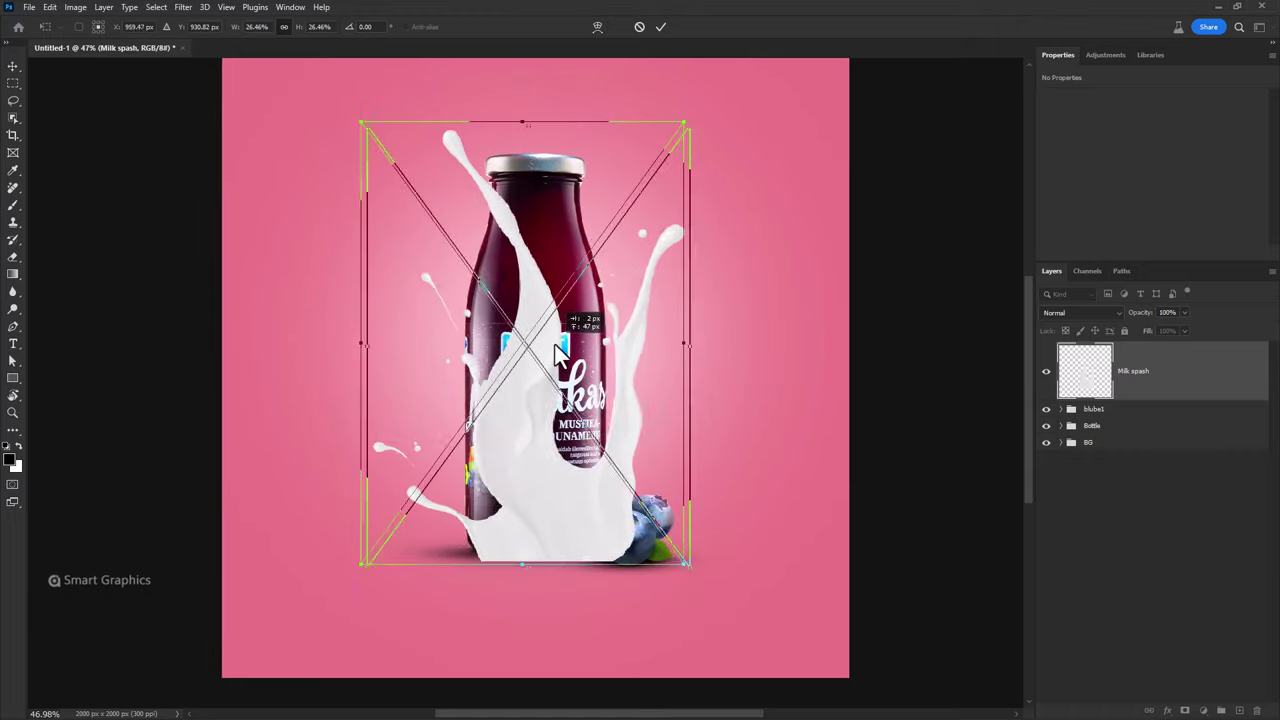
key(Return)
drag(1160, 390, 1150, 434)
drag(607, 461, 566, 405)
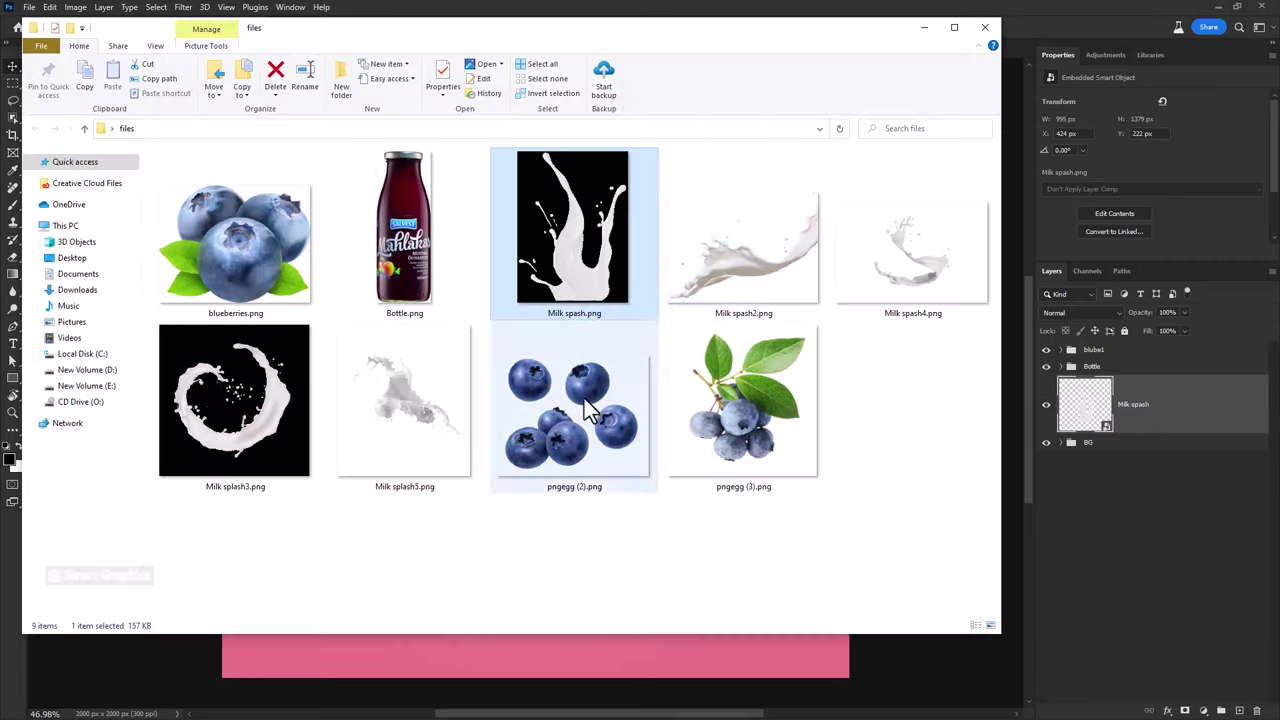
- Place Milk splash4.png, enlarge it, and move its layer above the bottle
drag(851, 317, 551, 458)
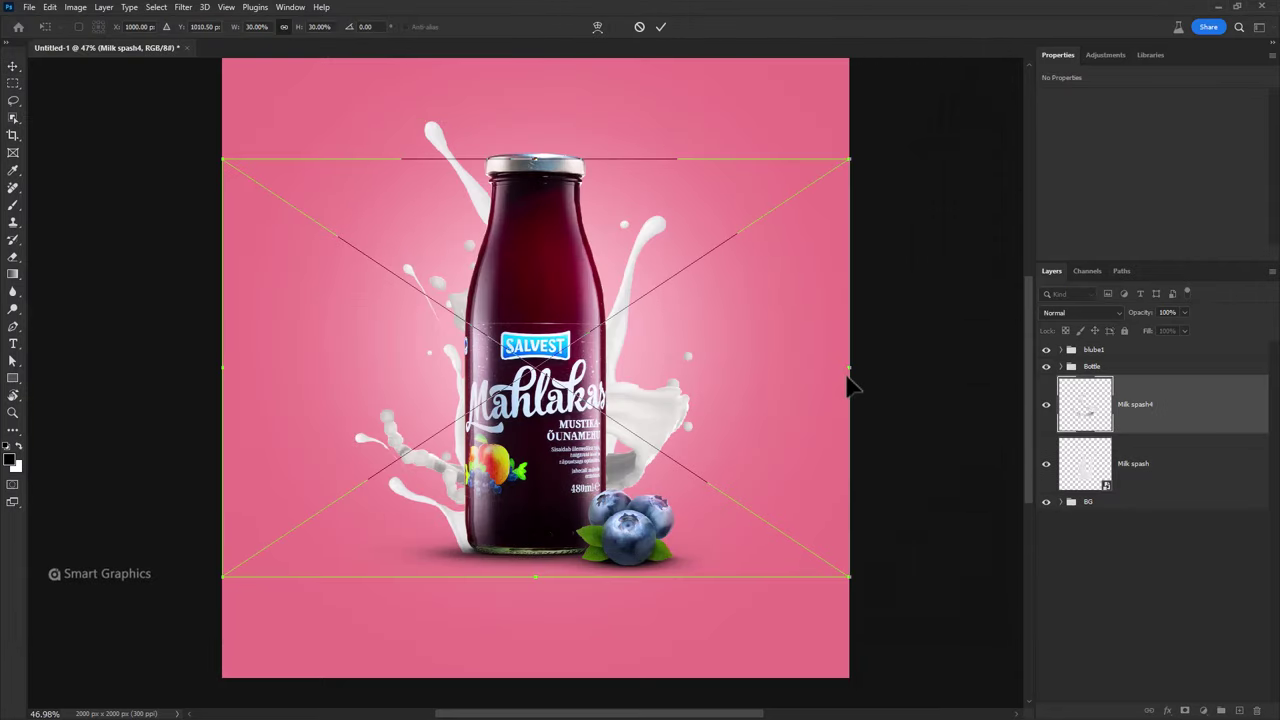
mouse_move(523, 155)
mouse_down()
mouse_move(538, 66)
mouse_move(558, 230)
mouse_up()
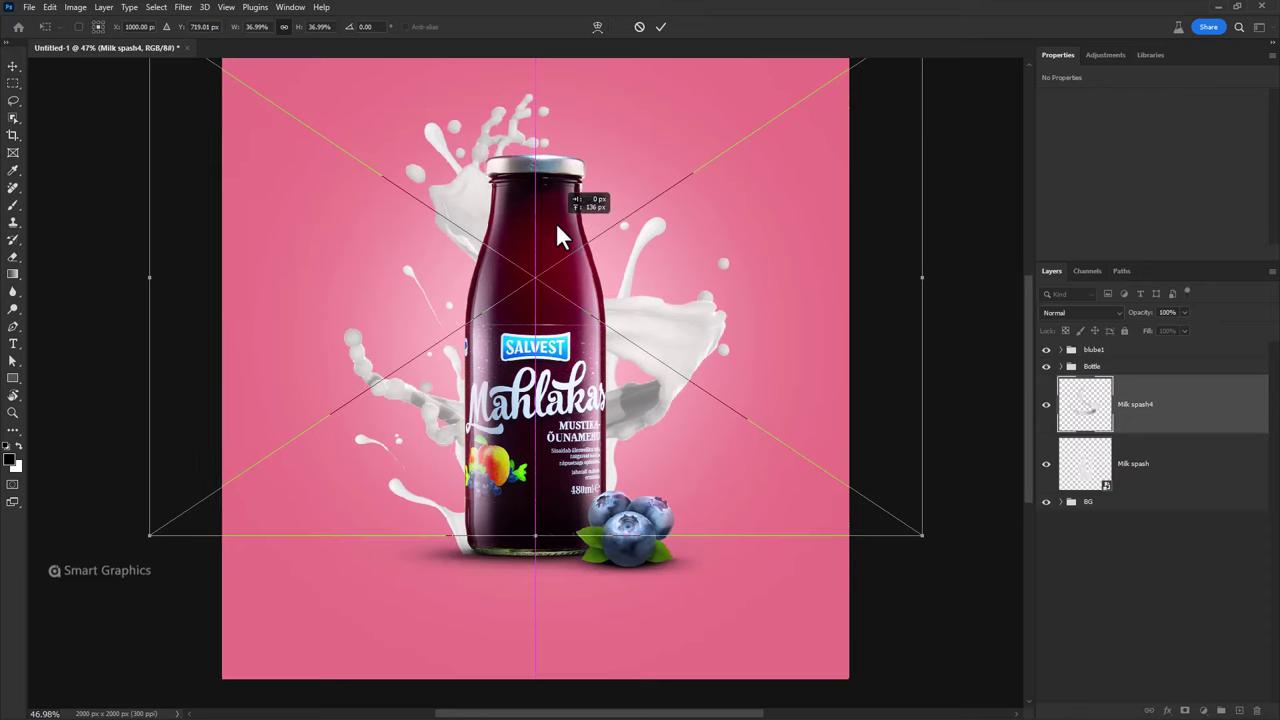
key(Return)
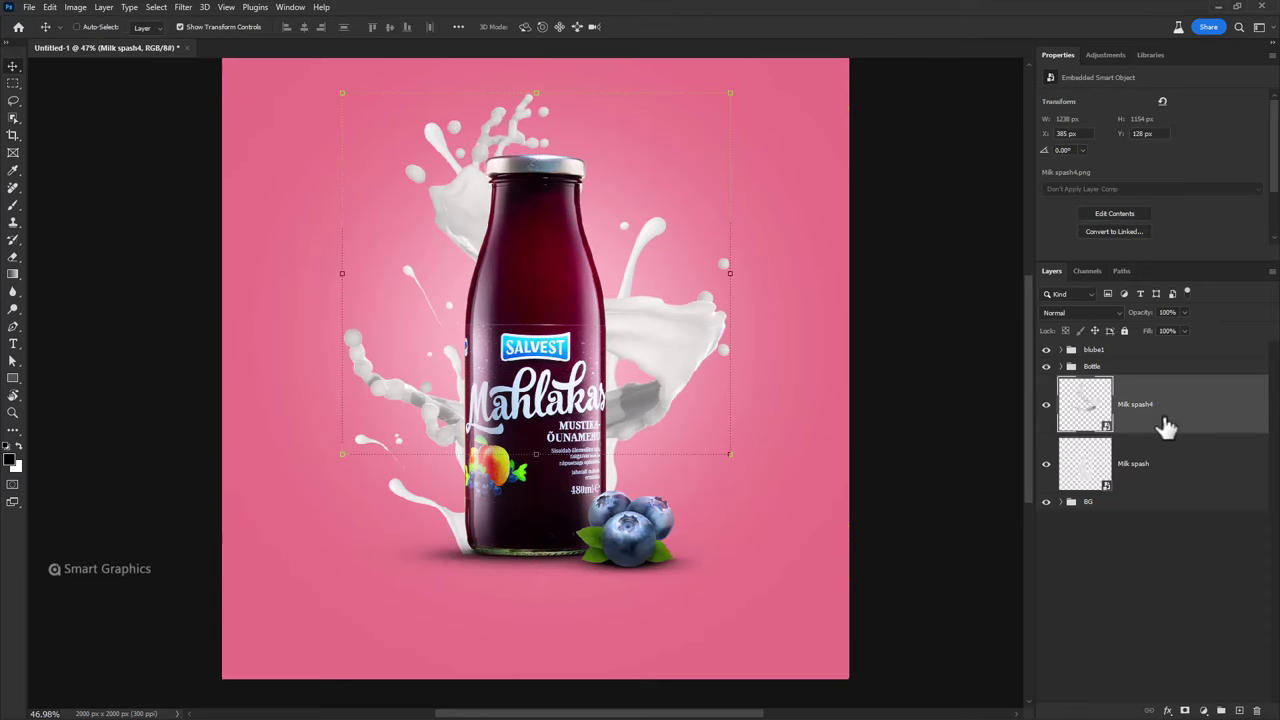
drag(1195, 420, 1163, 342)
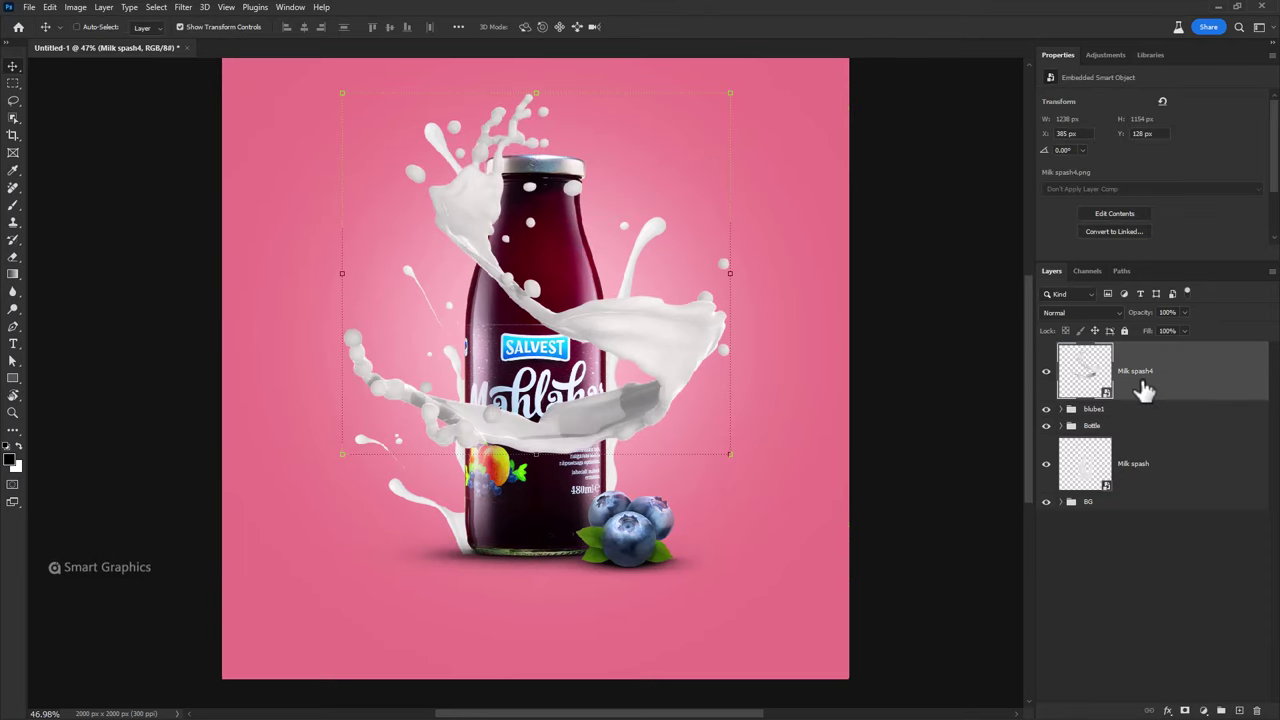
drag(691, 390, 666, 372)
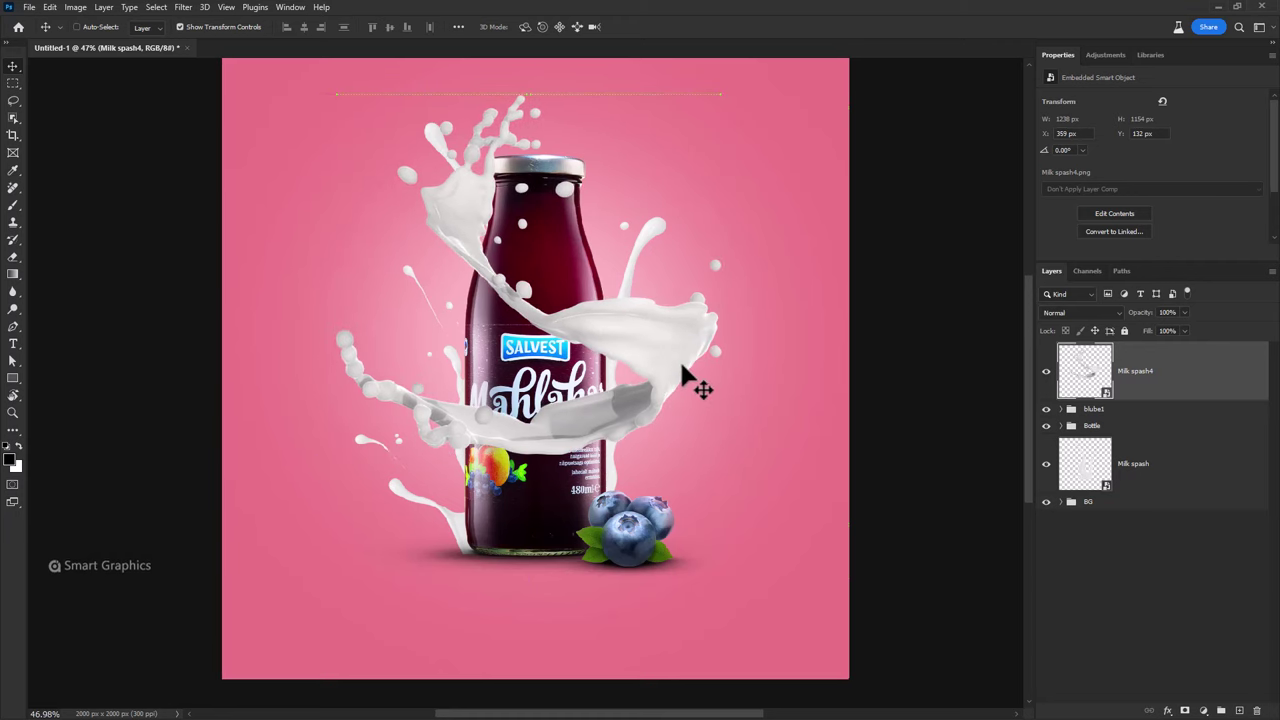
- Give Milk spash4 an inverted bottle-shaped layer mask from the bottle's outline
click(1062, 426)
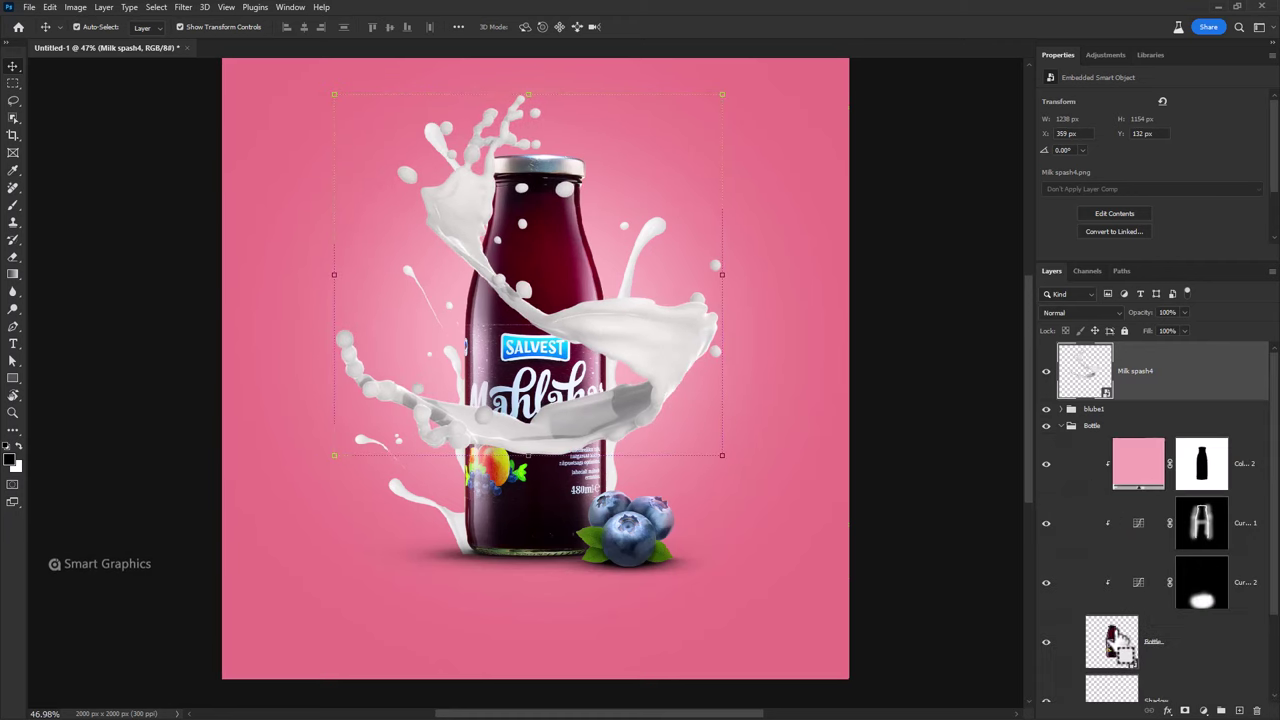
right_click(1122, 400)
click(1063, 424)
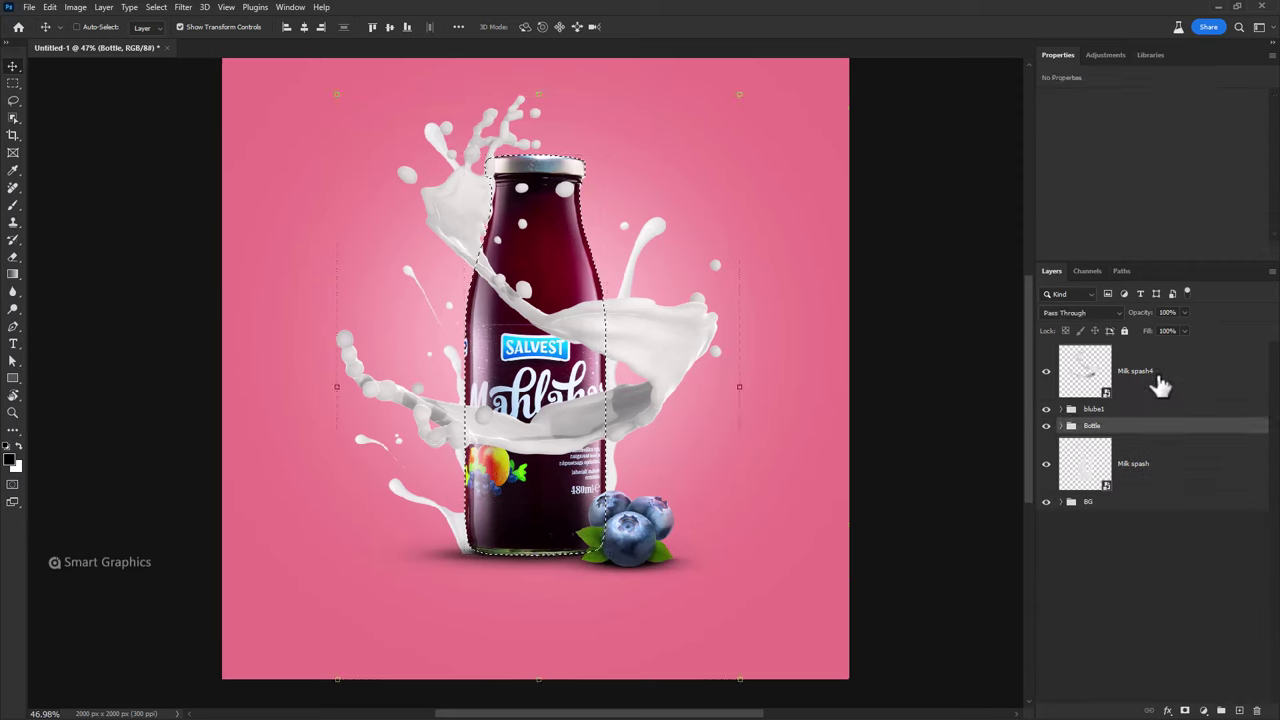
click(1157, 380)
click(1185, 710)
key(ctrl+i)
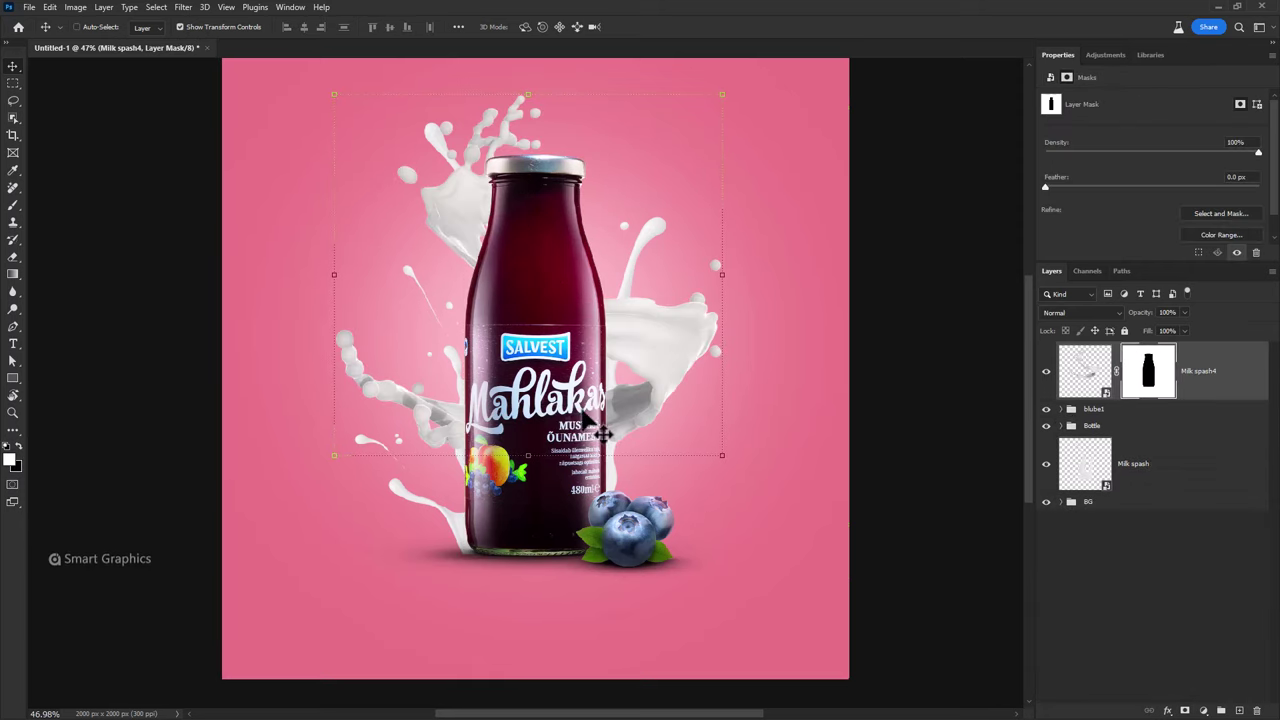
- Paint black with a soft round brush to hide the milk droplets over the bottle neck
click(13, 206)
right_click(533, 255)
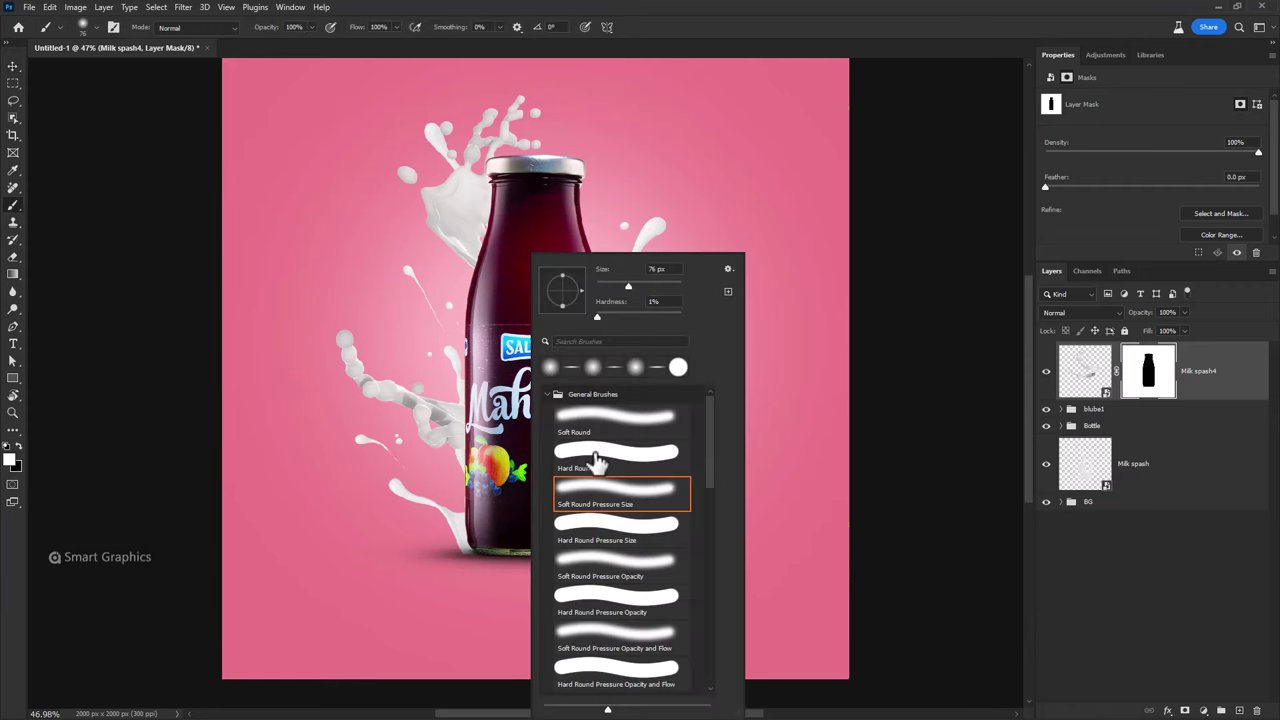
double_click(592, 452)
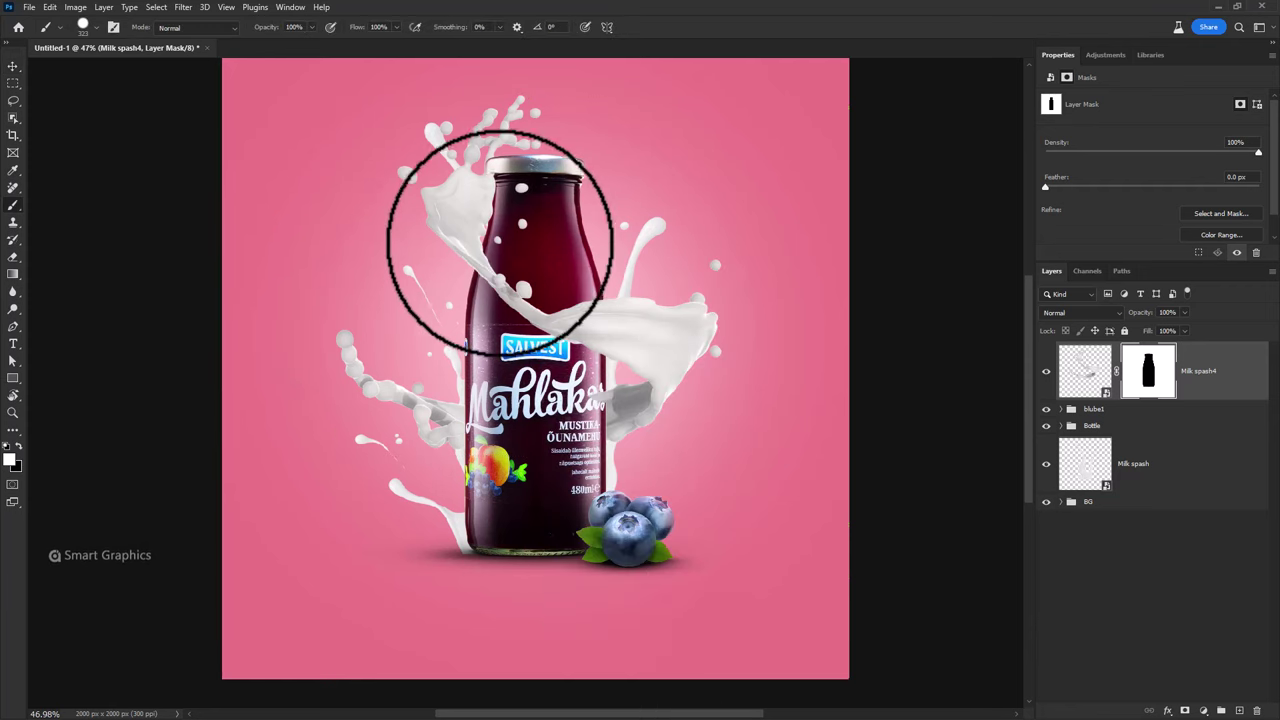
key(bracketright)
key(bracketright)
key(bracketright)
scroll(559, 183, up, 5)
key(x)
key(bracketleft)
key(bracketleft)
key(bracketleft)
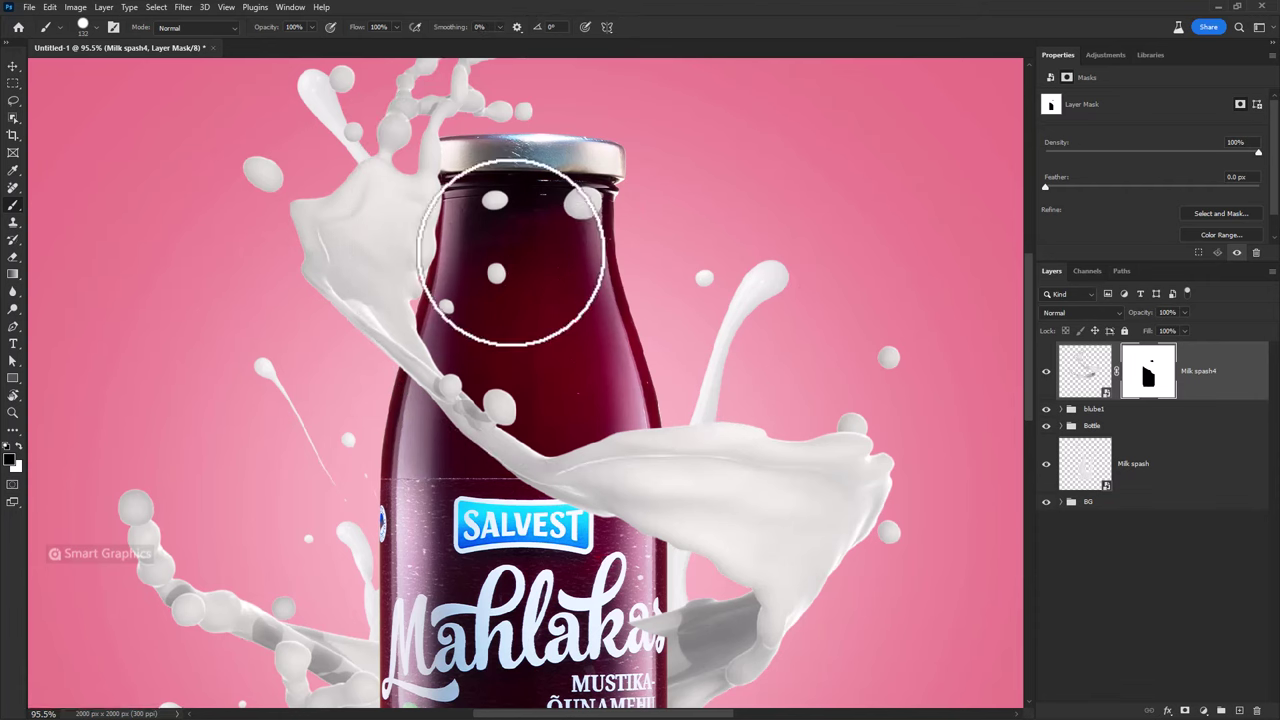
mouse_move(524, 208)
mouse_down()
mouse_move(514, 251)
mouse_move(528, 366)
mouse_up()
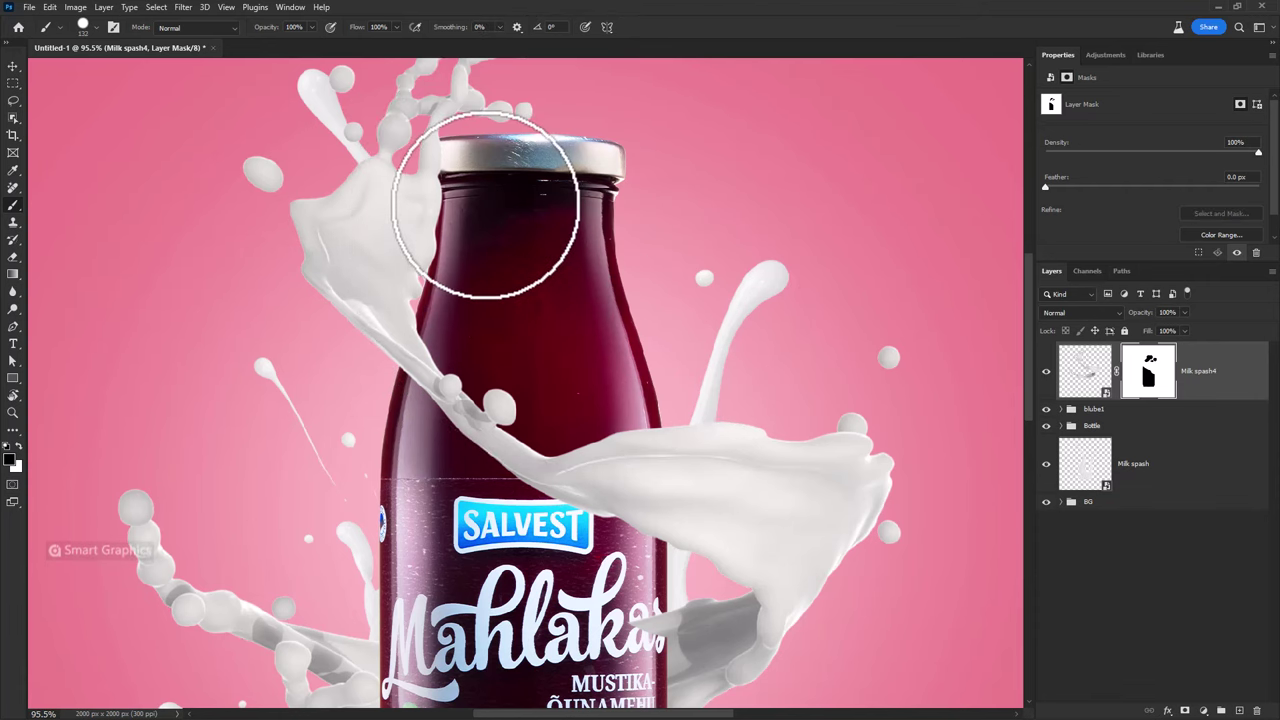
- Add an empty Layer 2 above Milk spash4
key(ctrl+h)
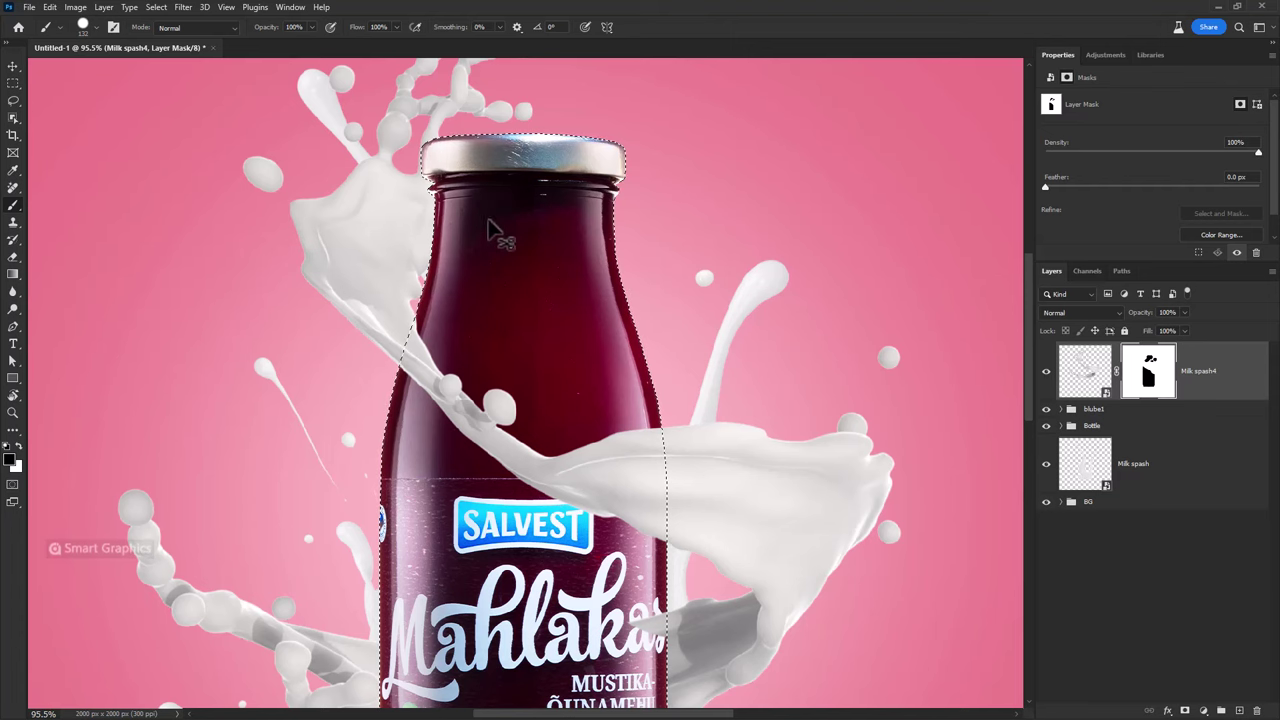
drag(548, 308, 548, 346)
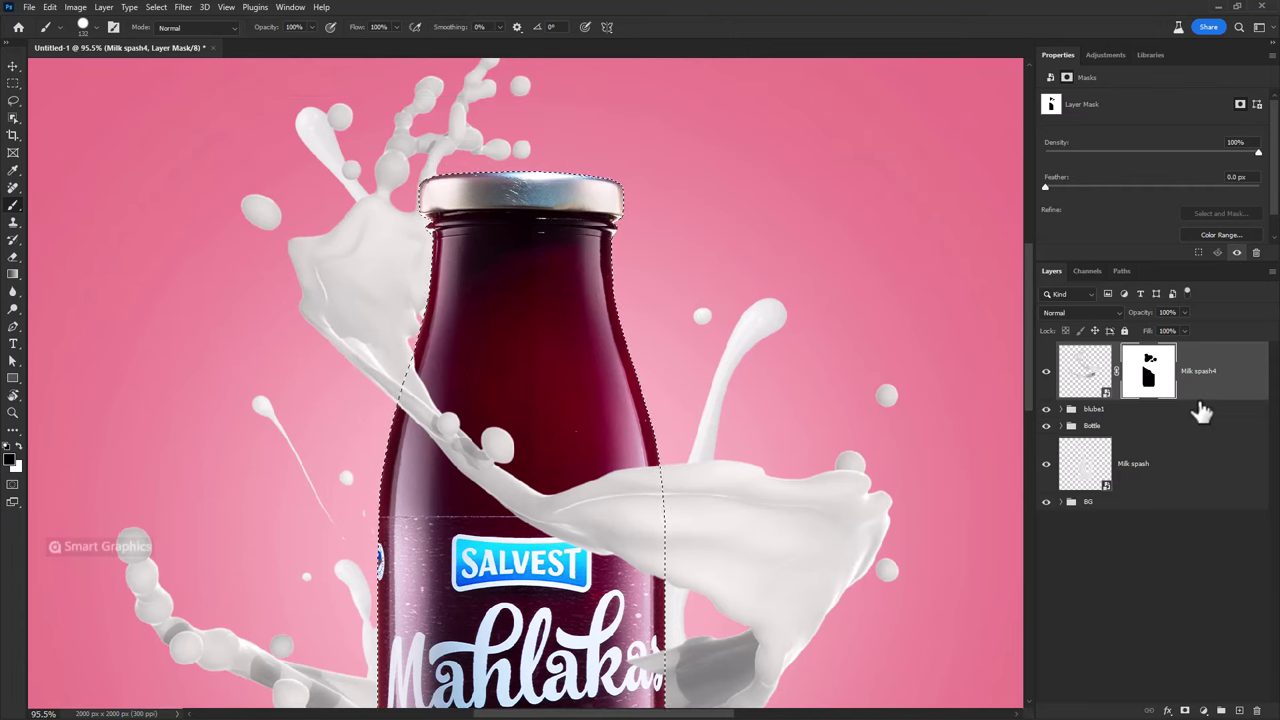
click(1240, 710)
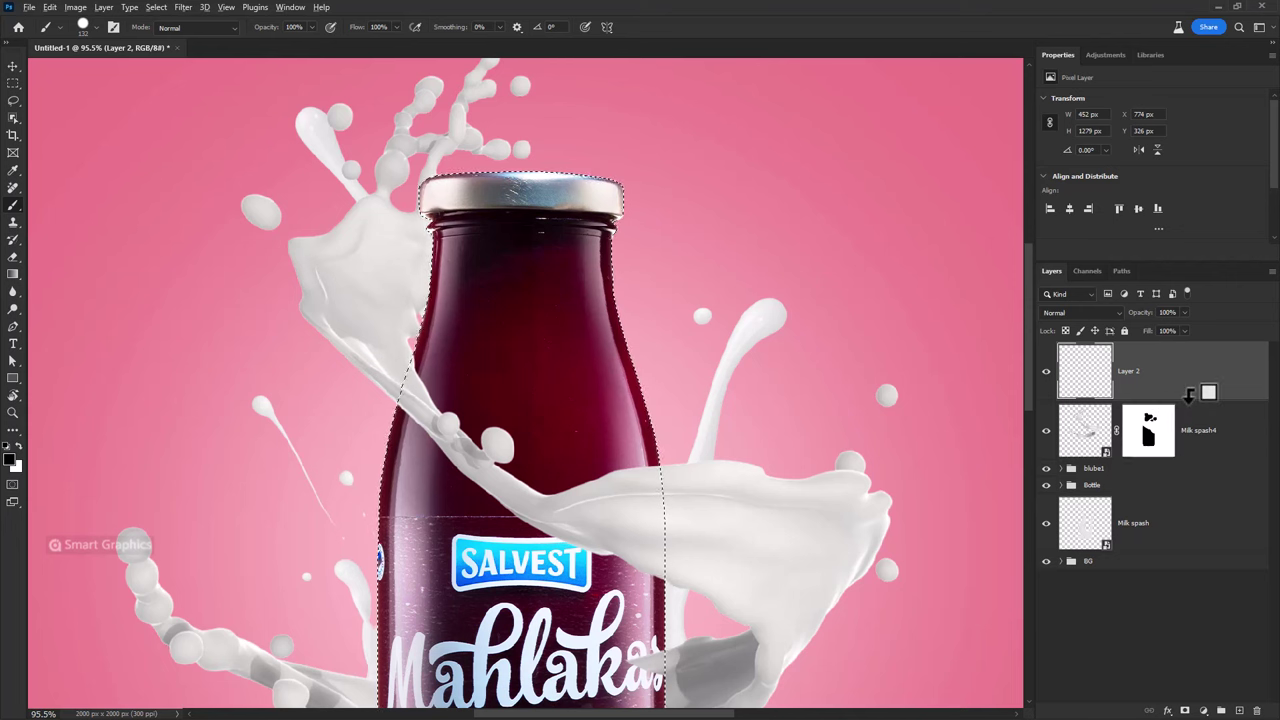
- Clip Layer 2 to Milk spash4 and pick a soft brush for shading
alt+click(1189, 396)
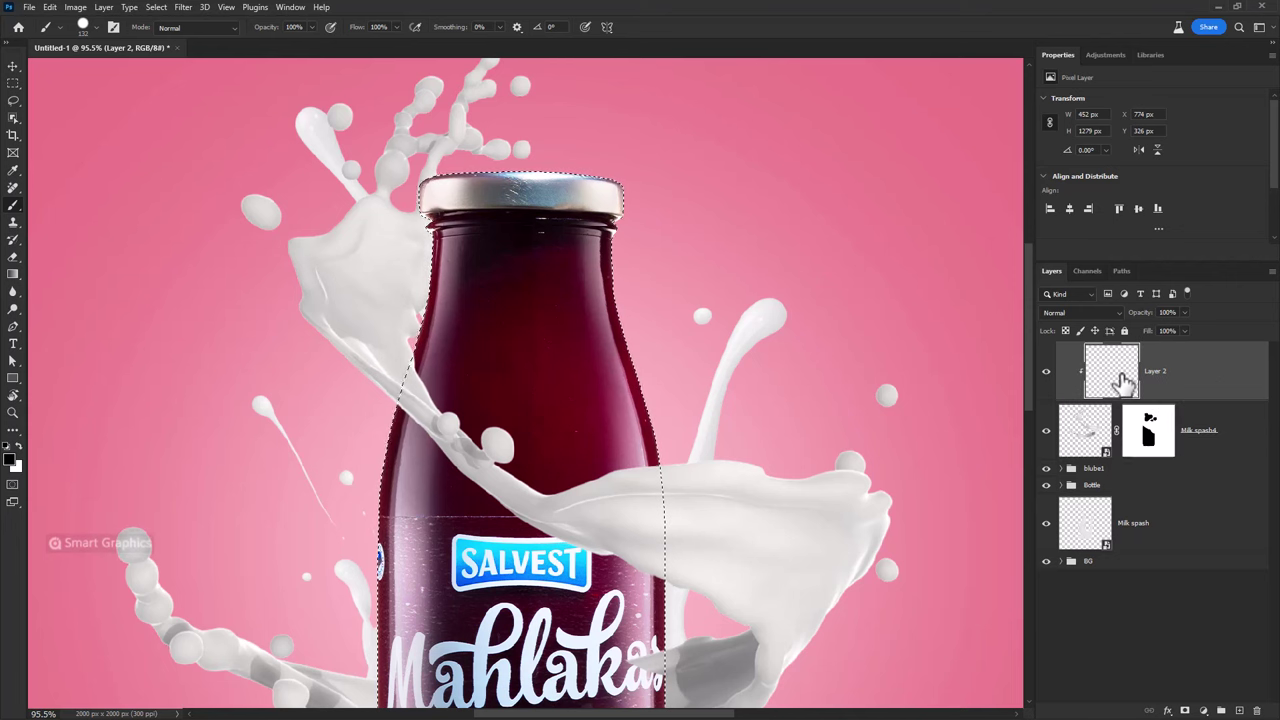
right_click(510, 337)
double_click(563, 423)
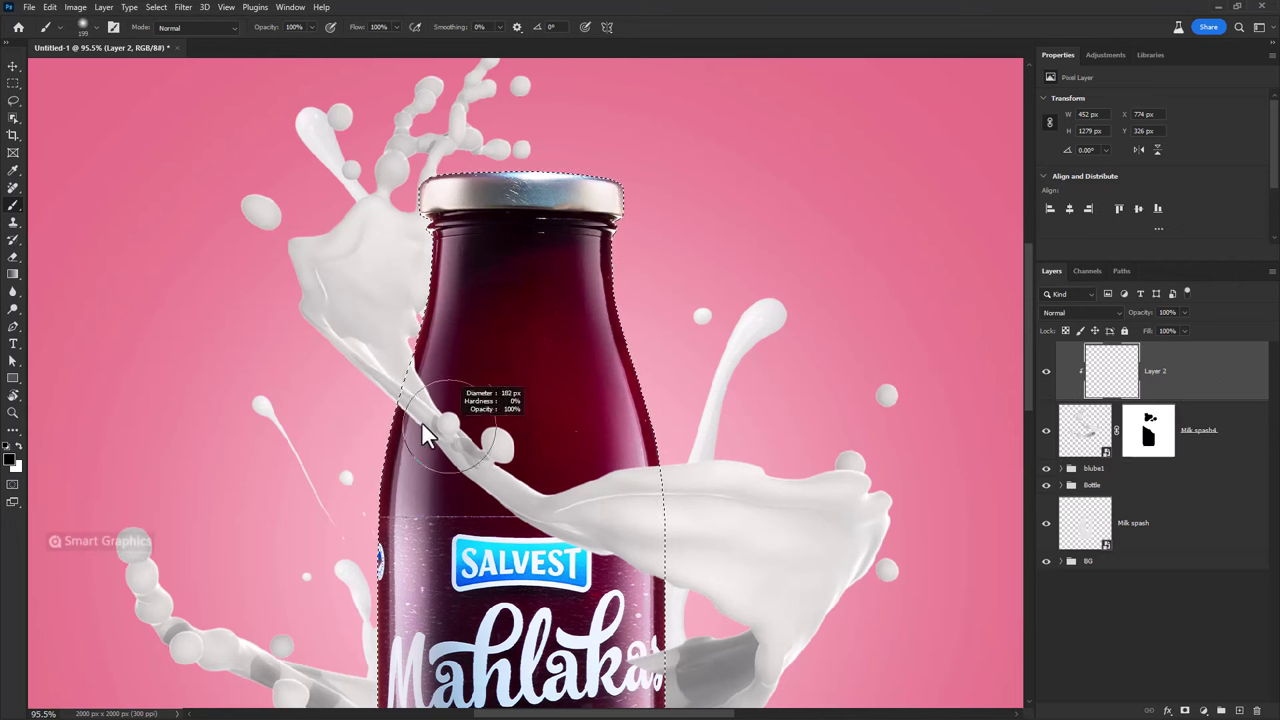
key(ctrl+z)
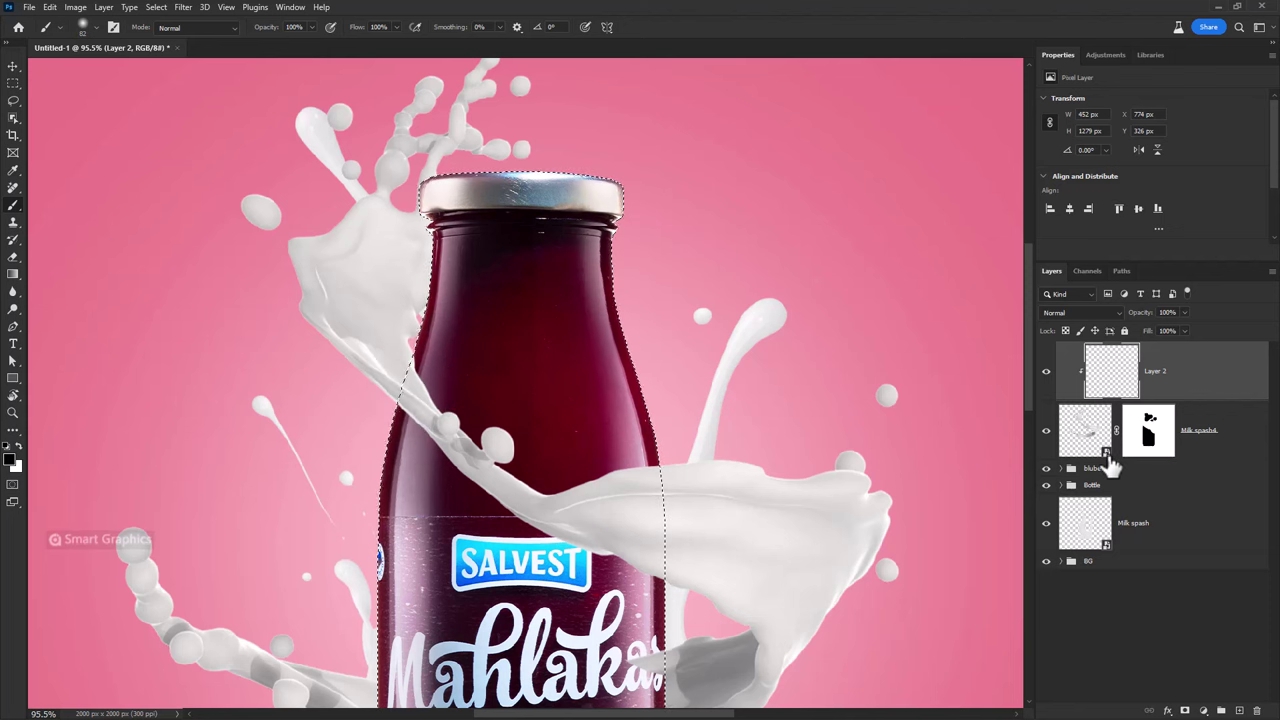
- Invert the bottle selection and paint grey shading where the splash crosses the bottle
click(157, 7)
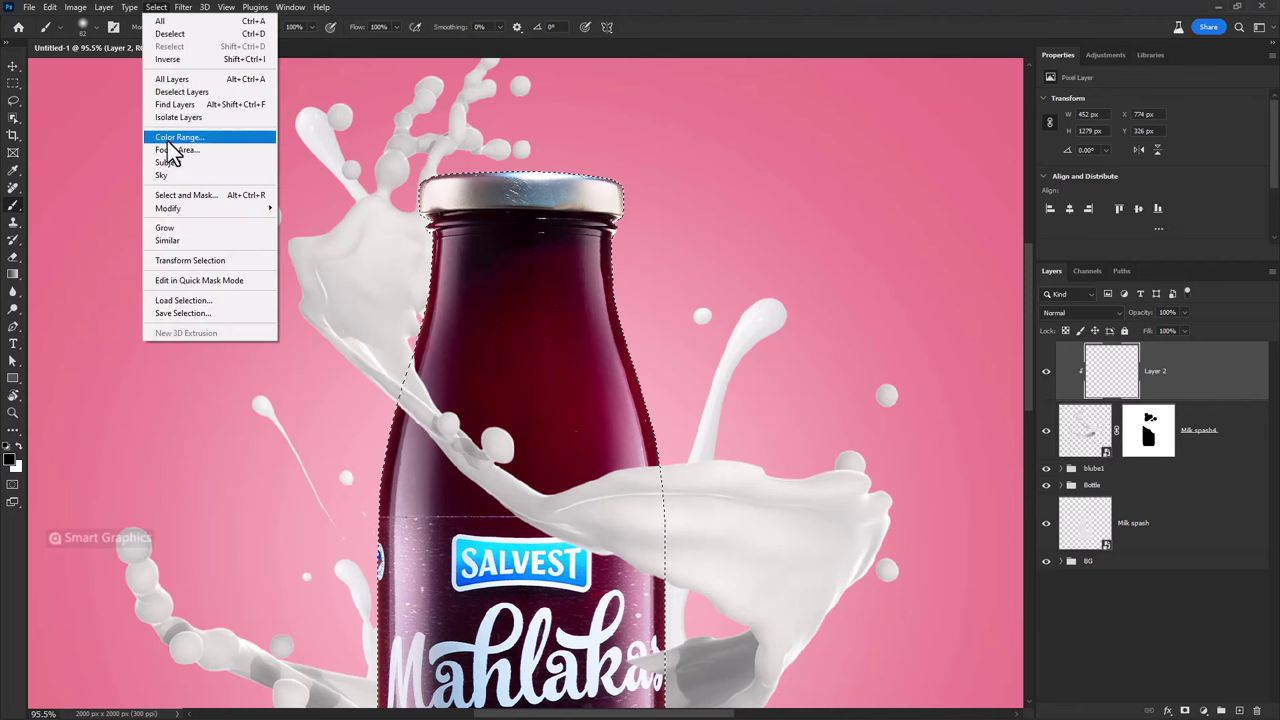
click(180, 62)
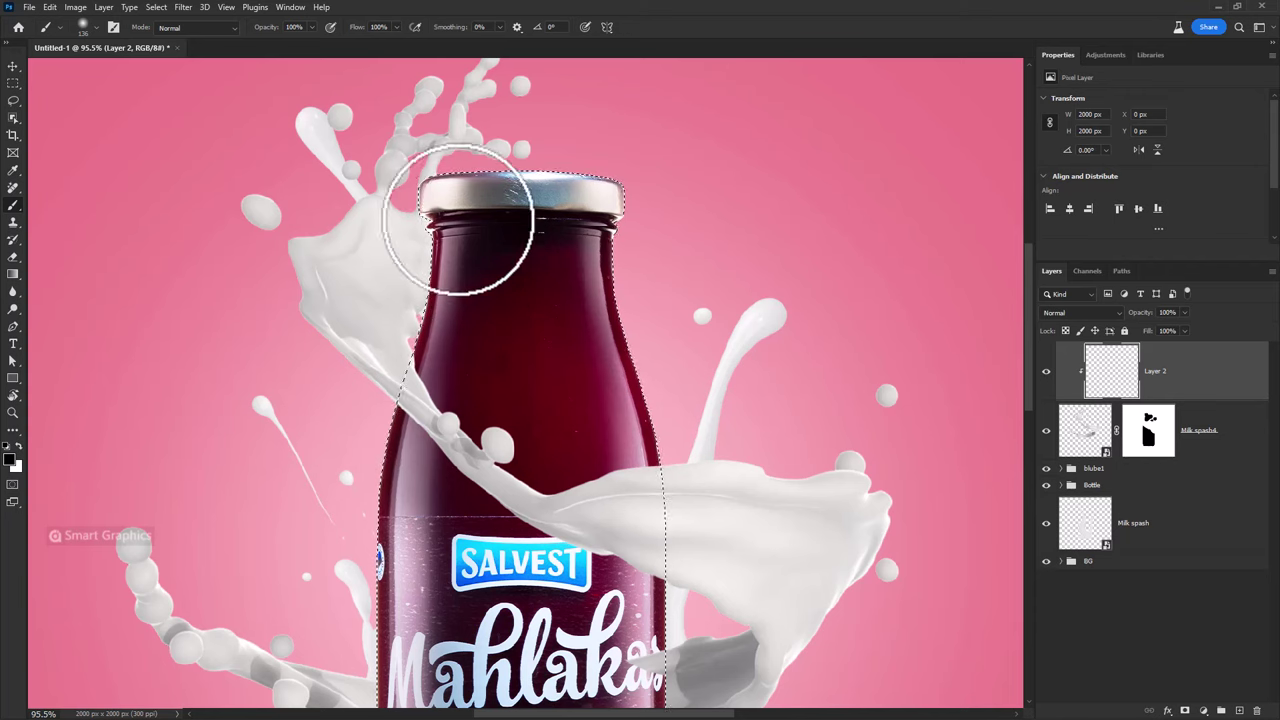
key(bracketright)
key(bracketright)
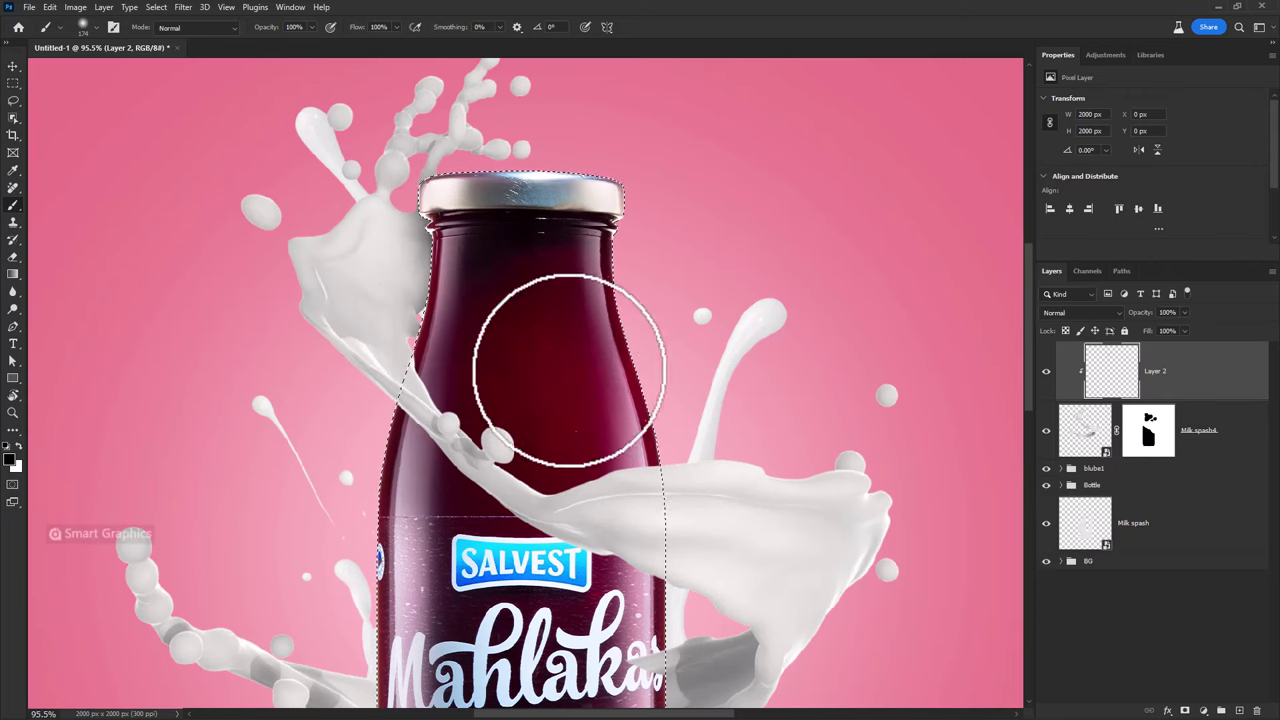
scroll(568, 370, down, 5)
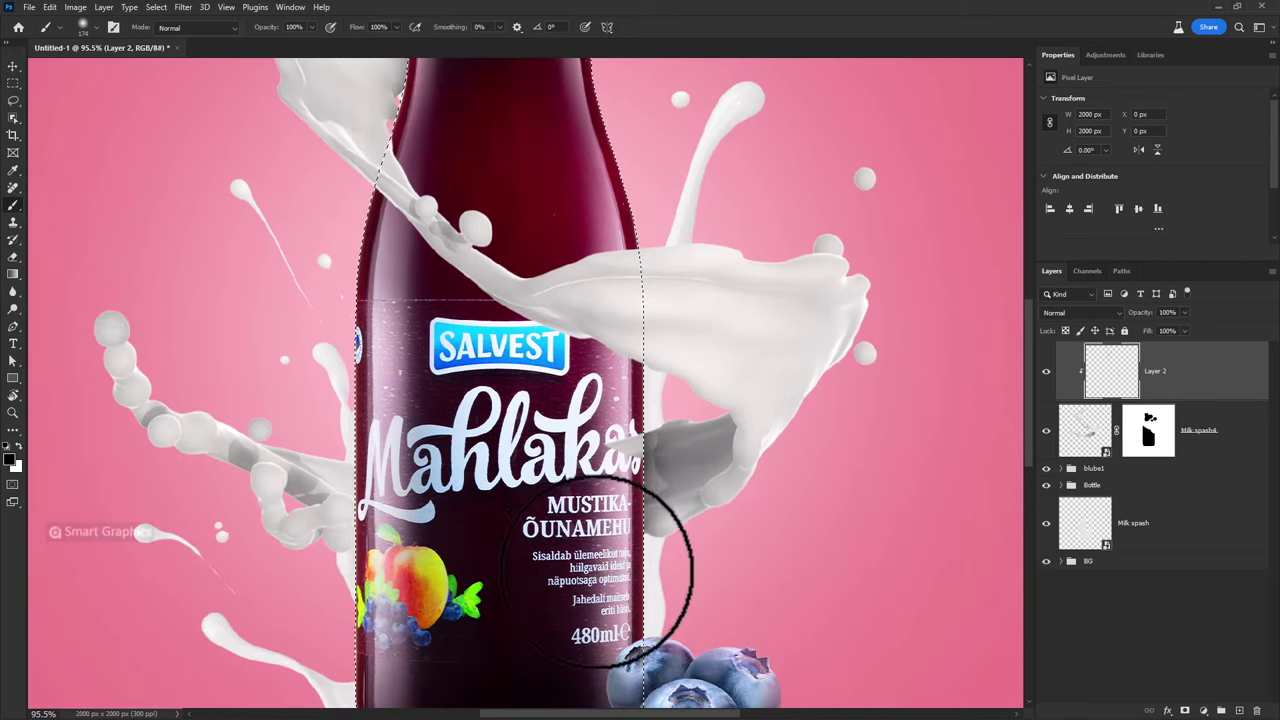
drag(371, 414, 380, 550)
key(bracketleft)
key(bracketleft)
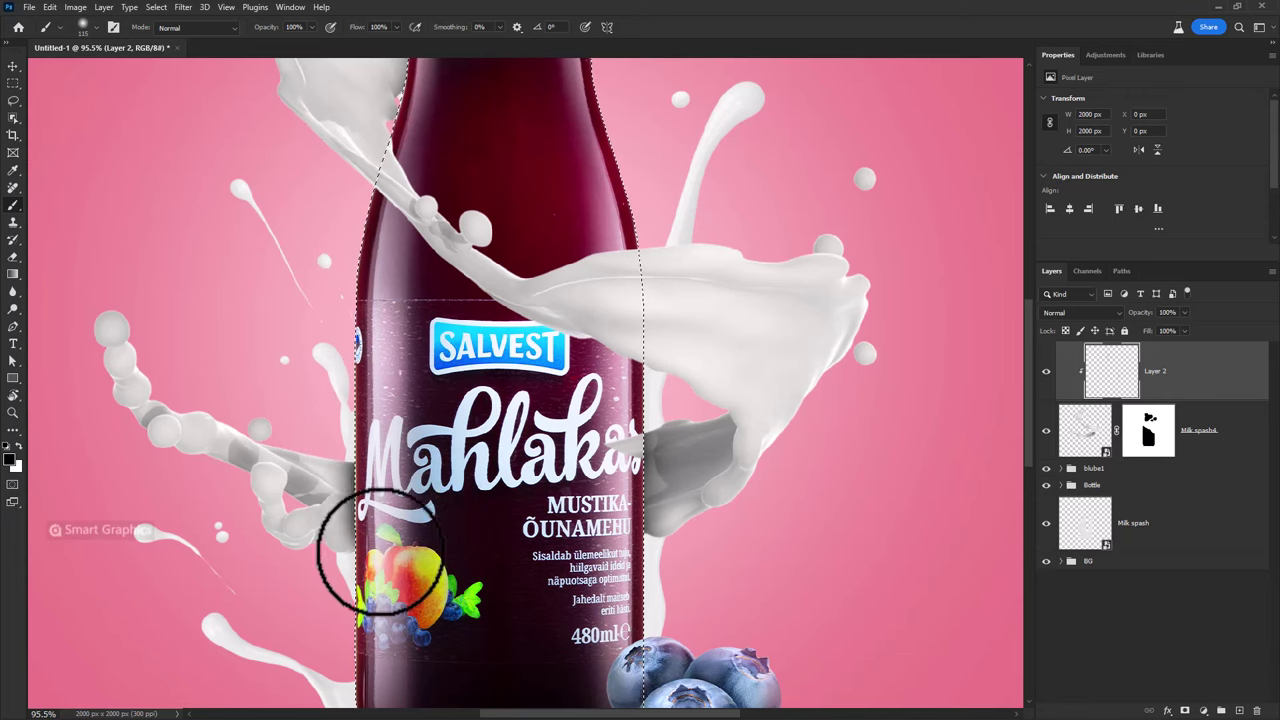
scroll(371, 543, down, 2)
scroll(480, 530, down, 1)
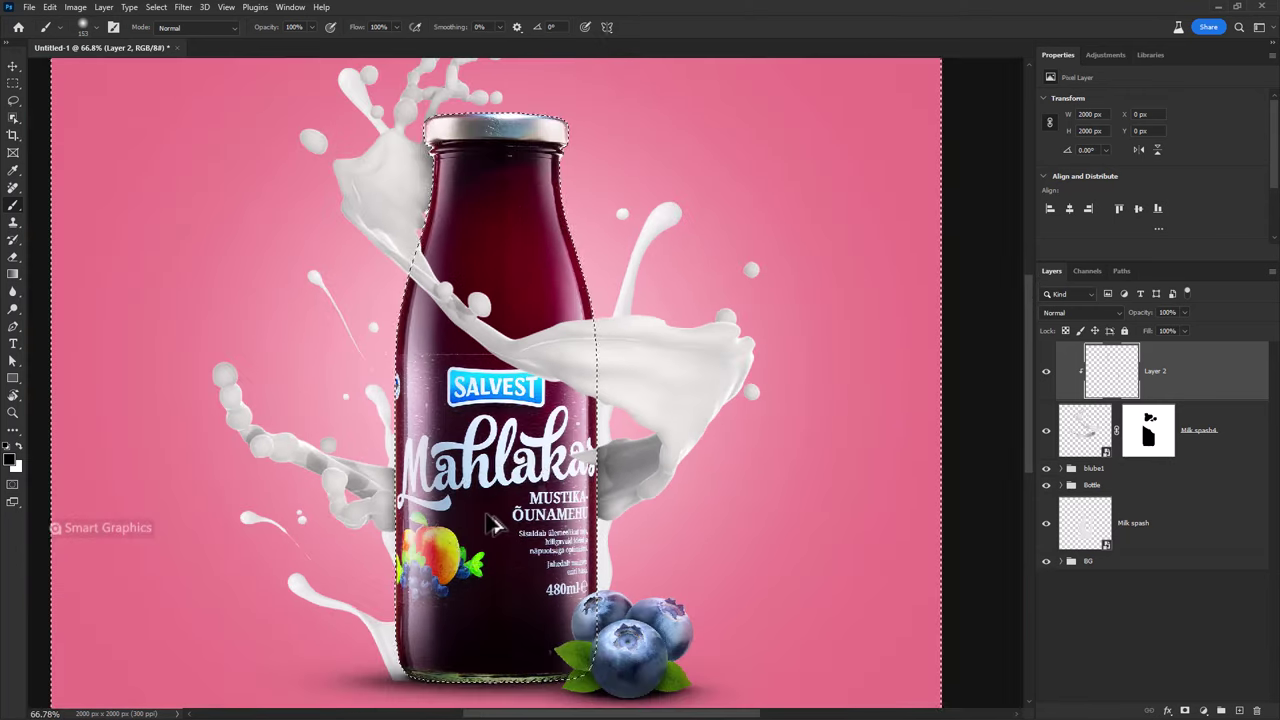
scroll(490, 525, up, 1)
click(1160, 530)
- Add Layer 3 clipped to Milk spash and darken the splash near the bottle's lower left
click(1239, 710)
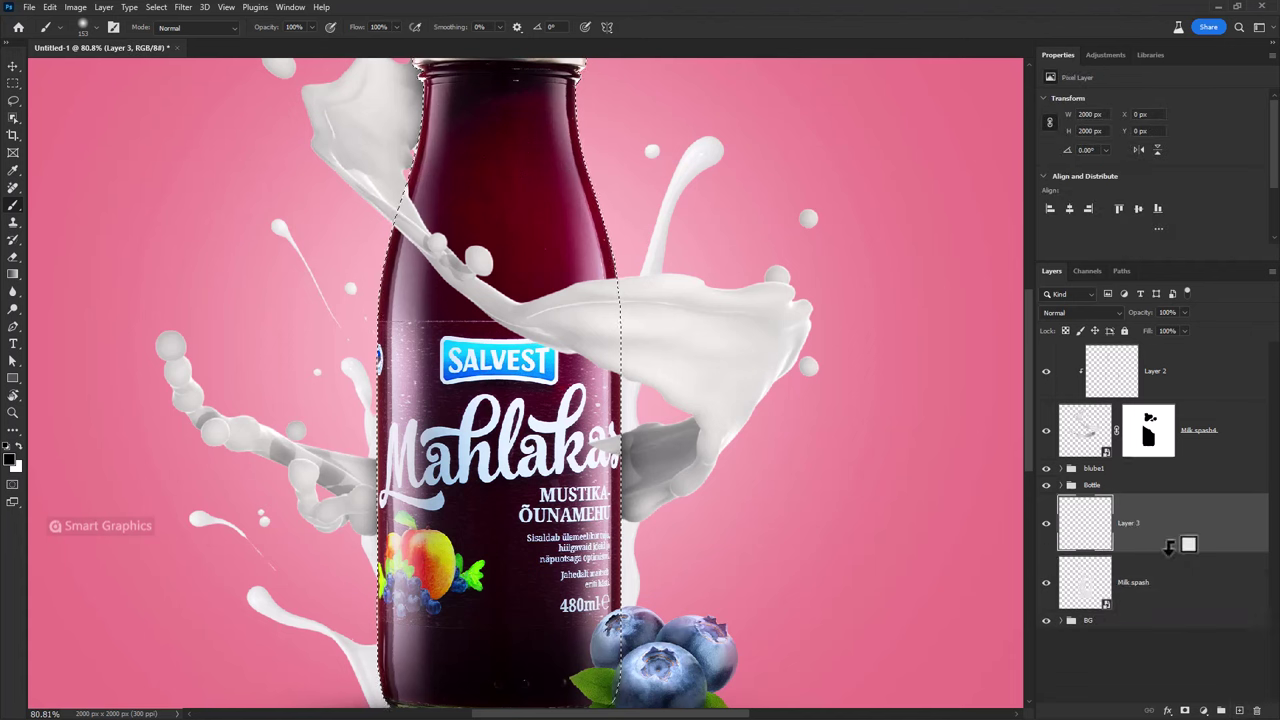
alt+click(1168, 547)
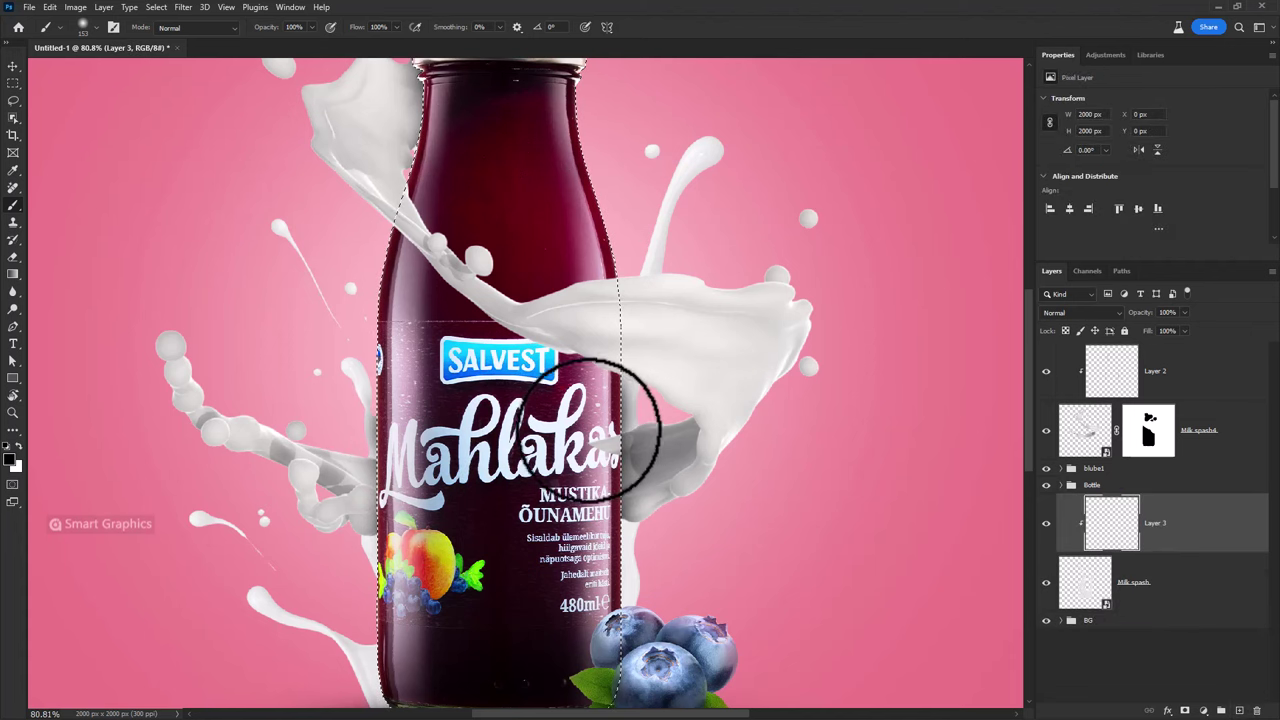
scroll(623, 528, down, 2)
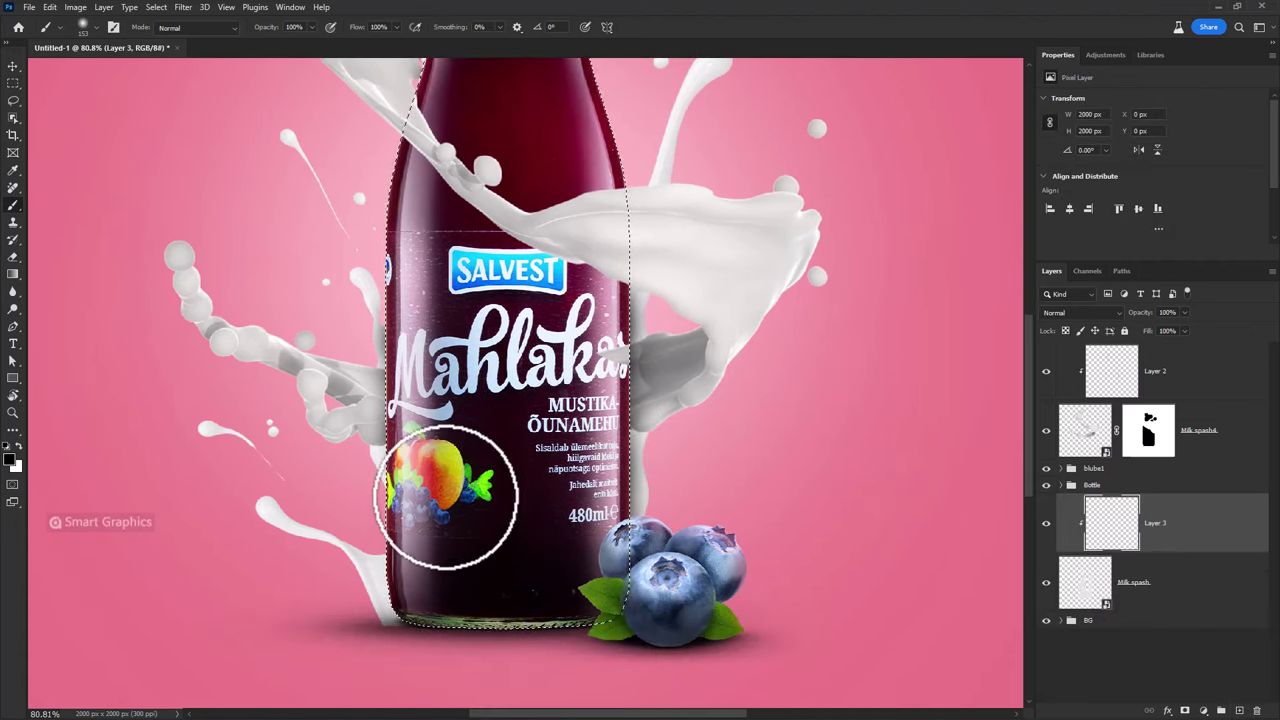
key(bracketleft)
key(bracketleft)
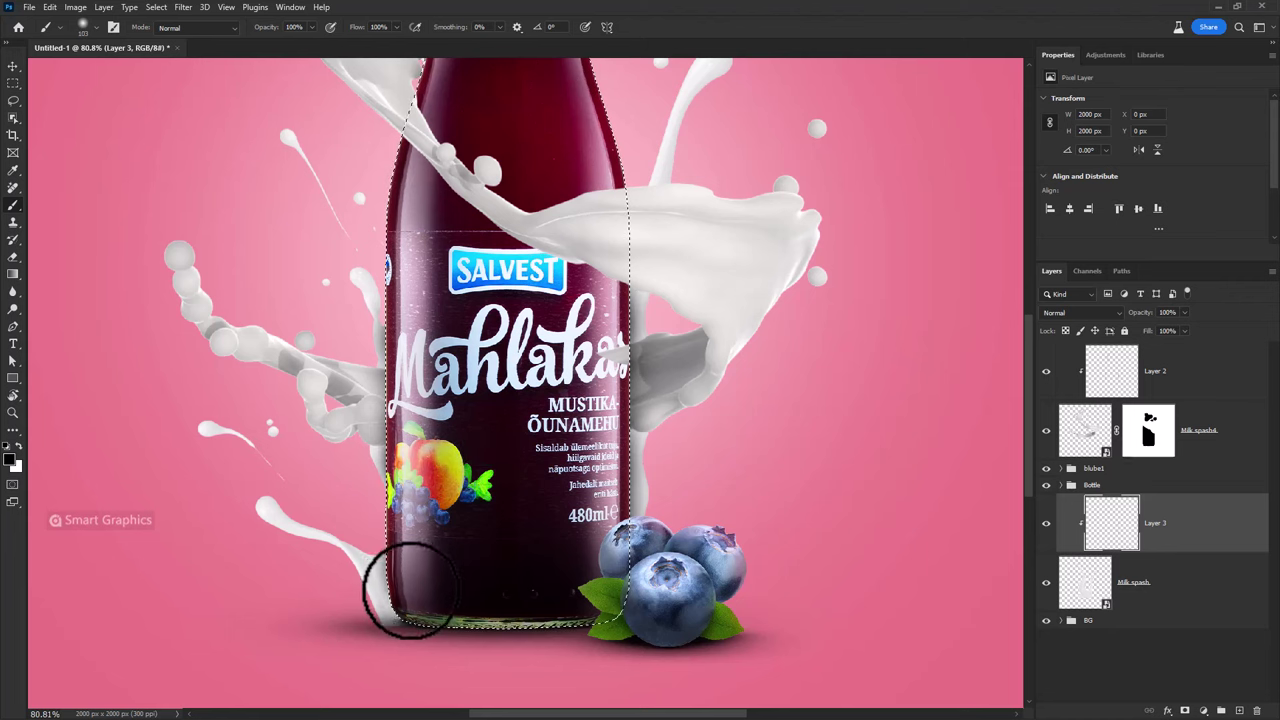
drag(405, 553, 508, 563)
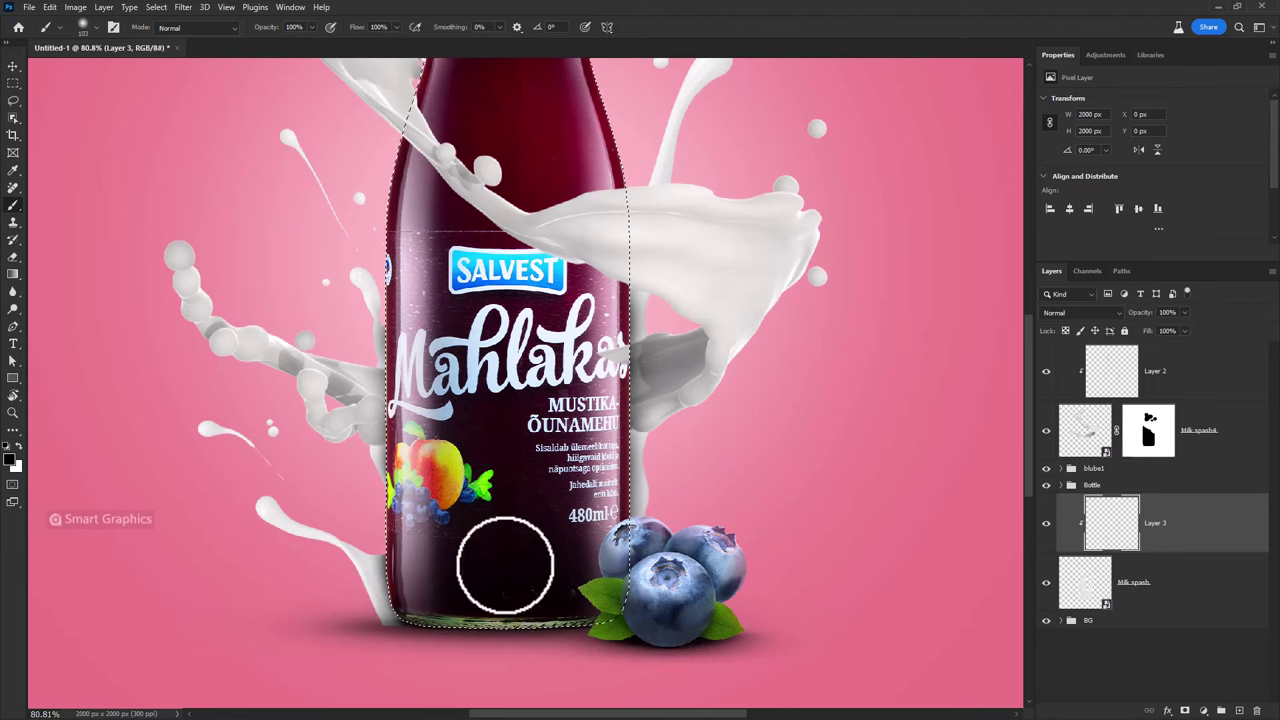
- Mask Milk spash and paint out the stray droplets and the streak beside the bottle neck
click(1142, 601)
click(1184, 711)
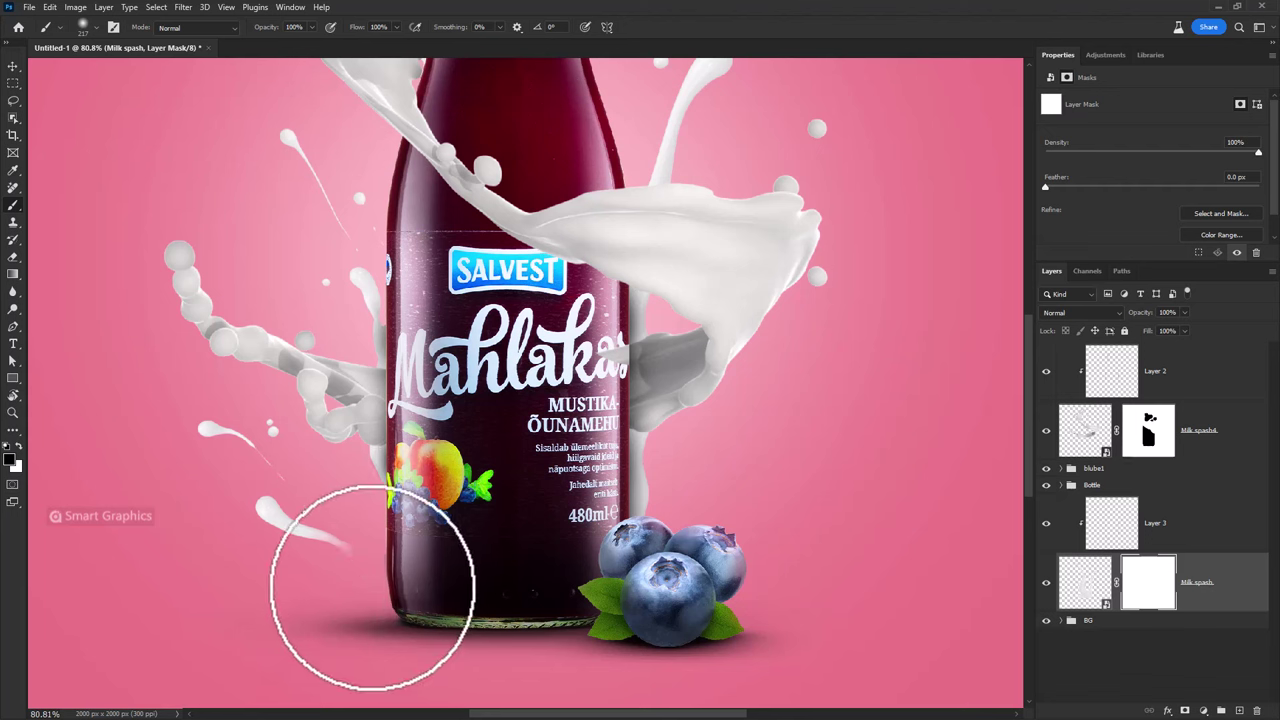
drag(243, 509, 294, 514)
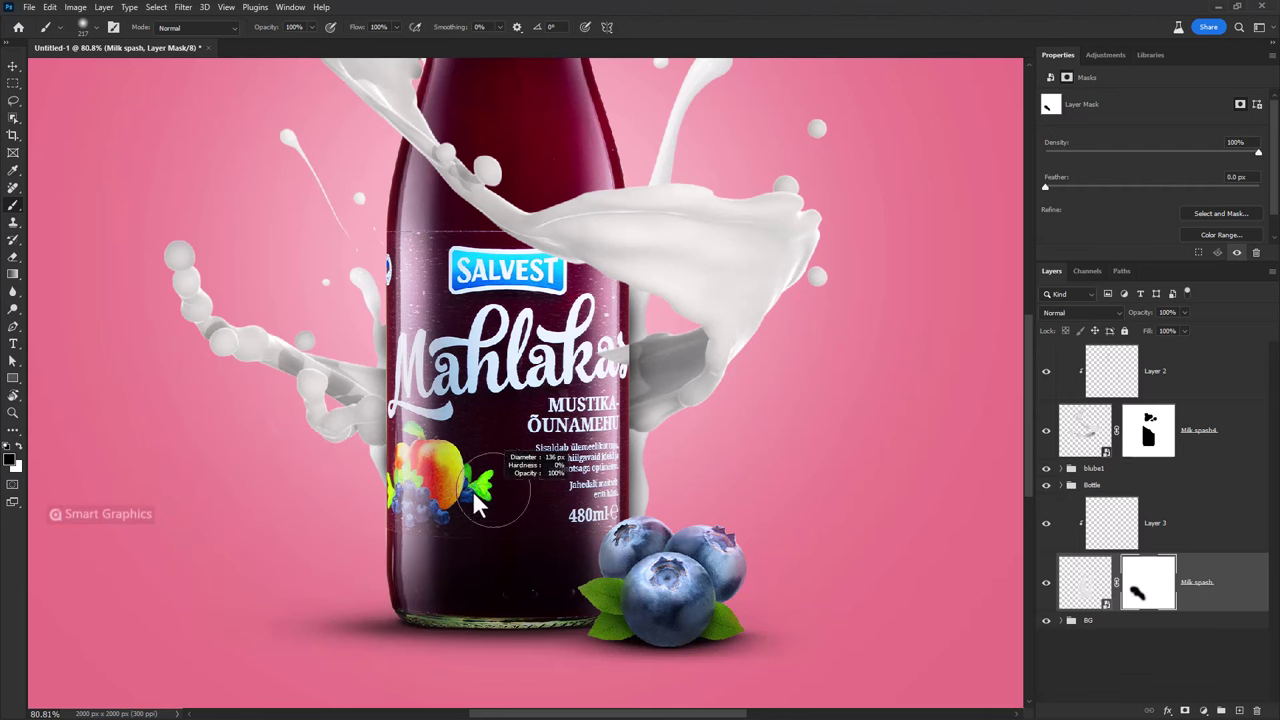
mouse_move(413, 258)
mouse_down()
mouse_move(451, 451)
mouse_move(323, 357)
mouse_up()
right_click(390, 385)
key(Escape)
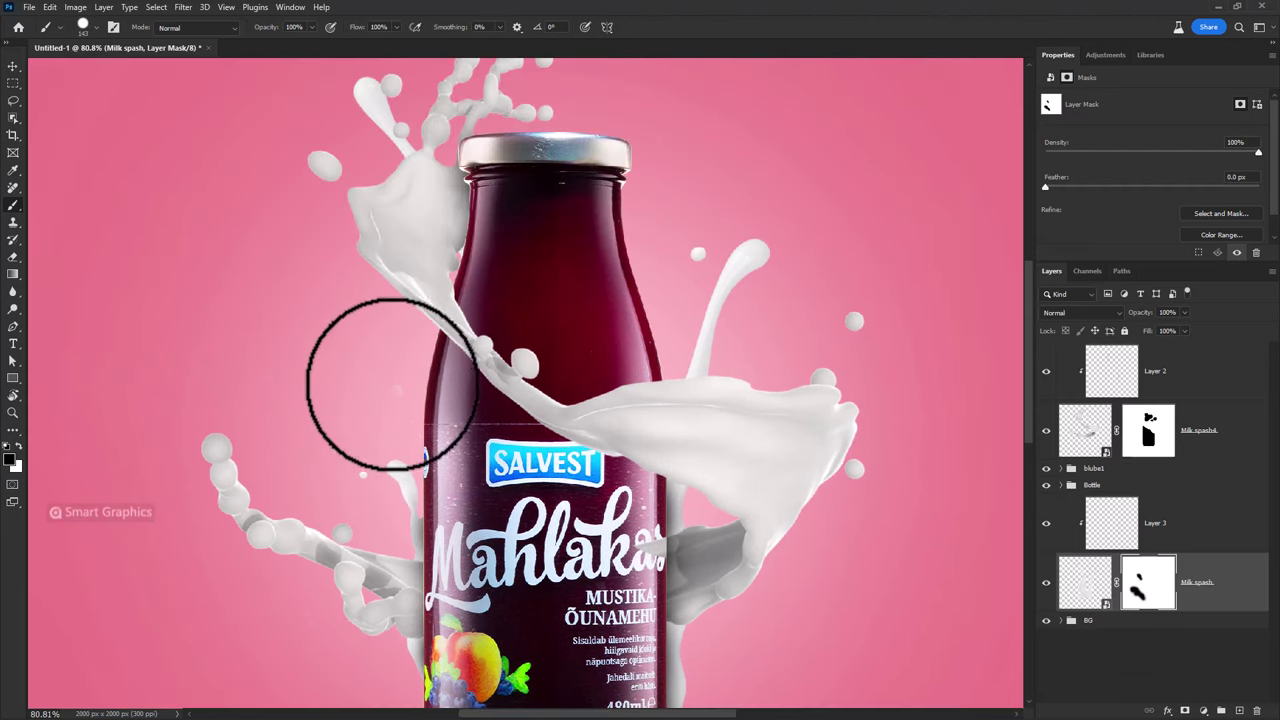
click(860, 466)
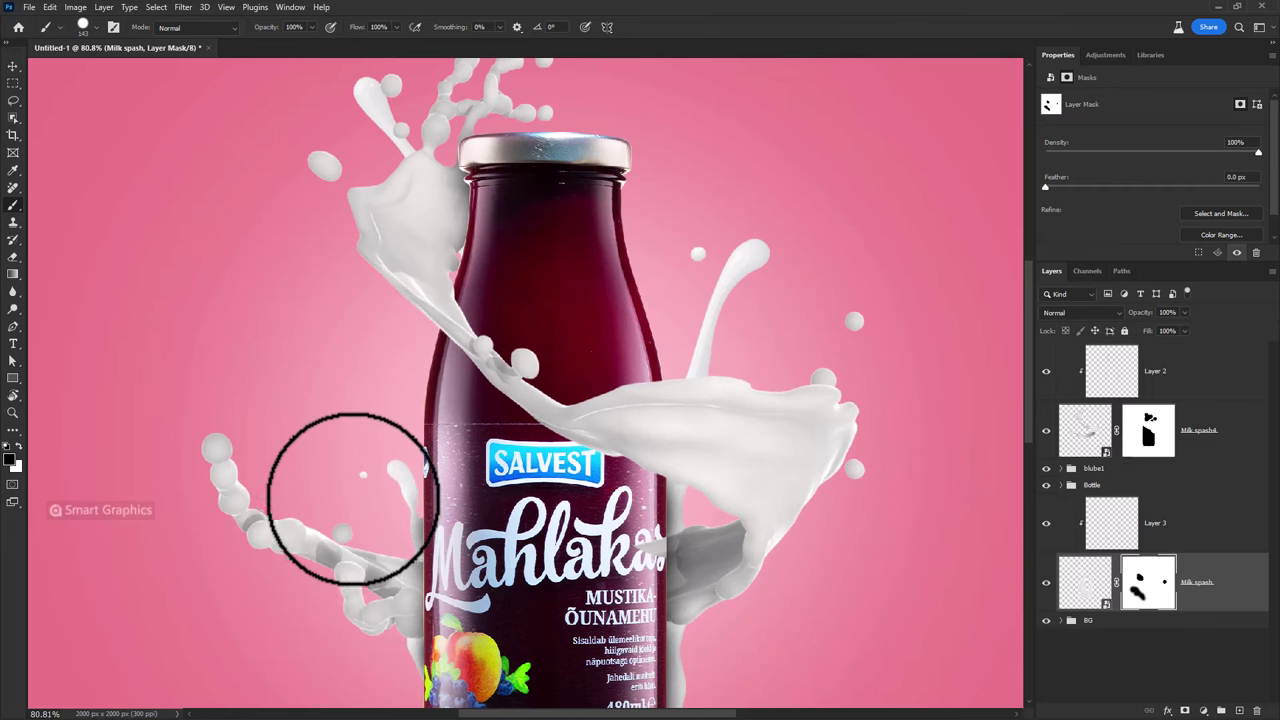
scroll(484, 499, down, 2)
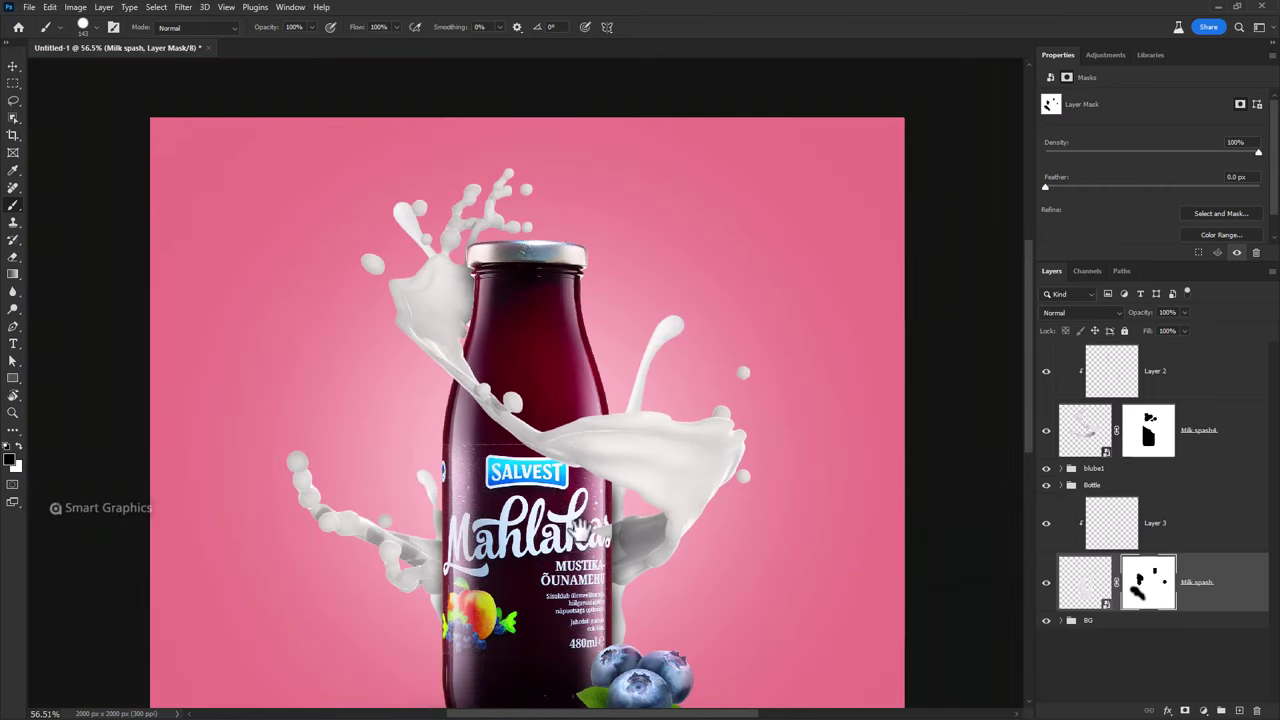
drag(578, 530, 551, 471)
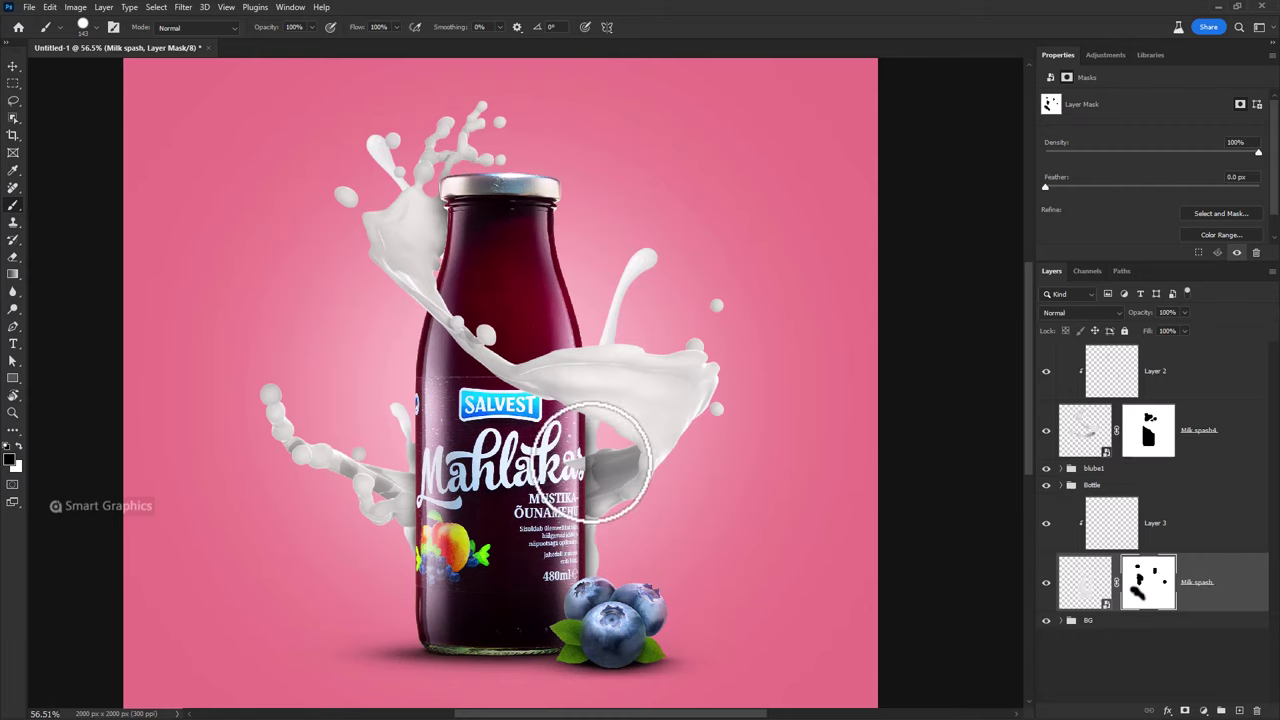
scroll(595, 462, down, 1)
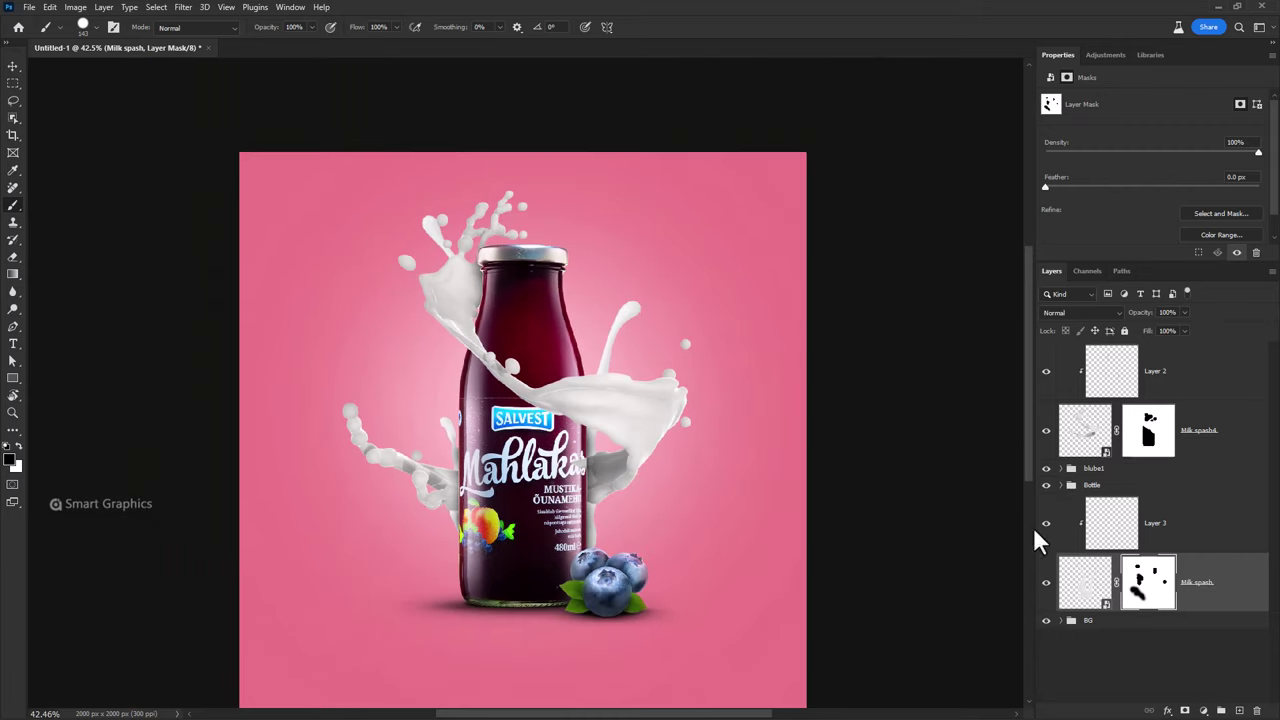
- Place Milk spash2.png behind the bottle, rotated about 71°
click(1238, 537)
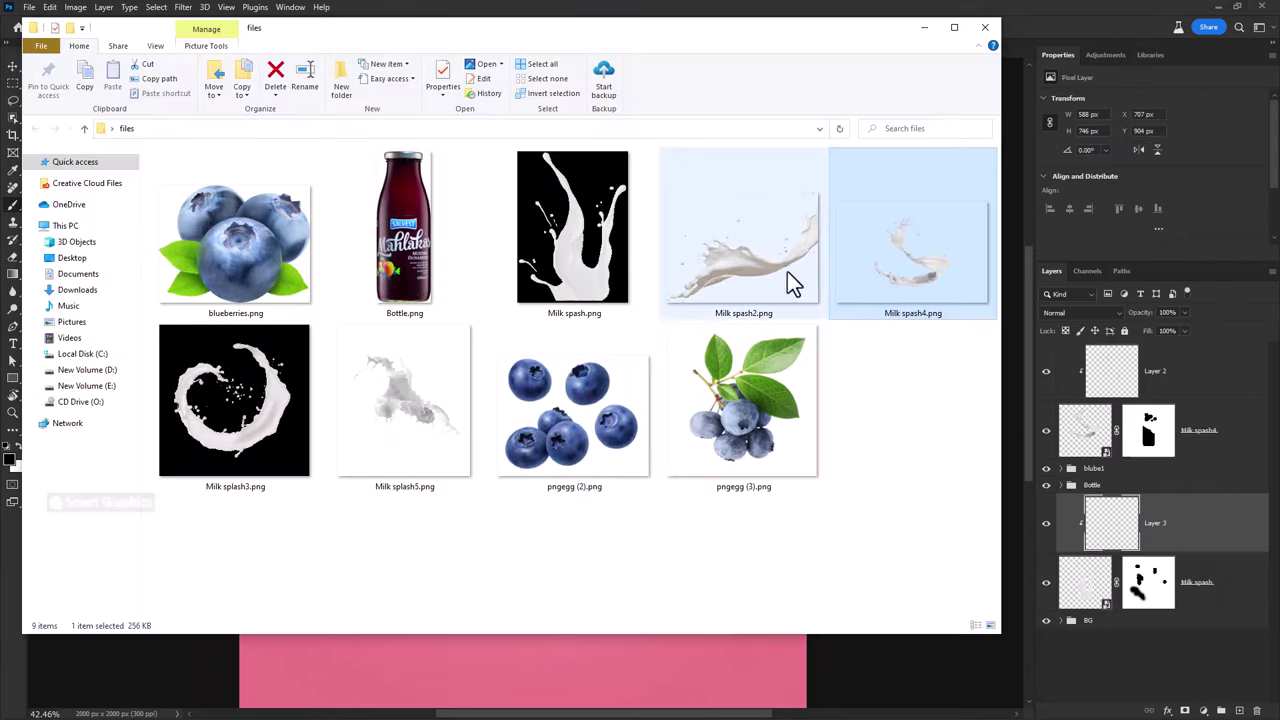
drag(787, 271, 640, 492)
mouse_move(780, 430)
mouse_down()
mouse_move(500, 650)
mouse_move(478, 610)
mouse_move(543, 581)
mouse_move(553, 529)
mouse_move(532, 590)
mouse_move(558, 551)
mouse_up()
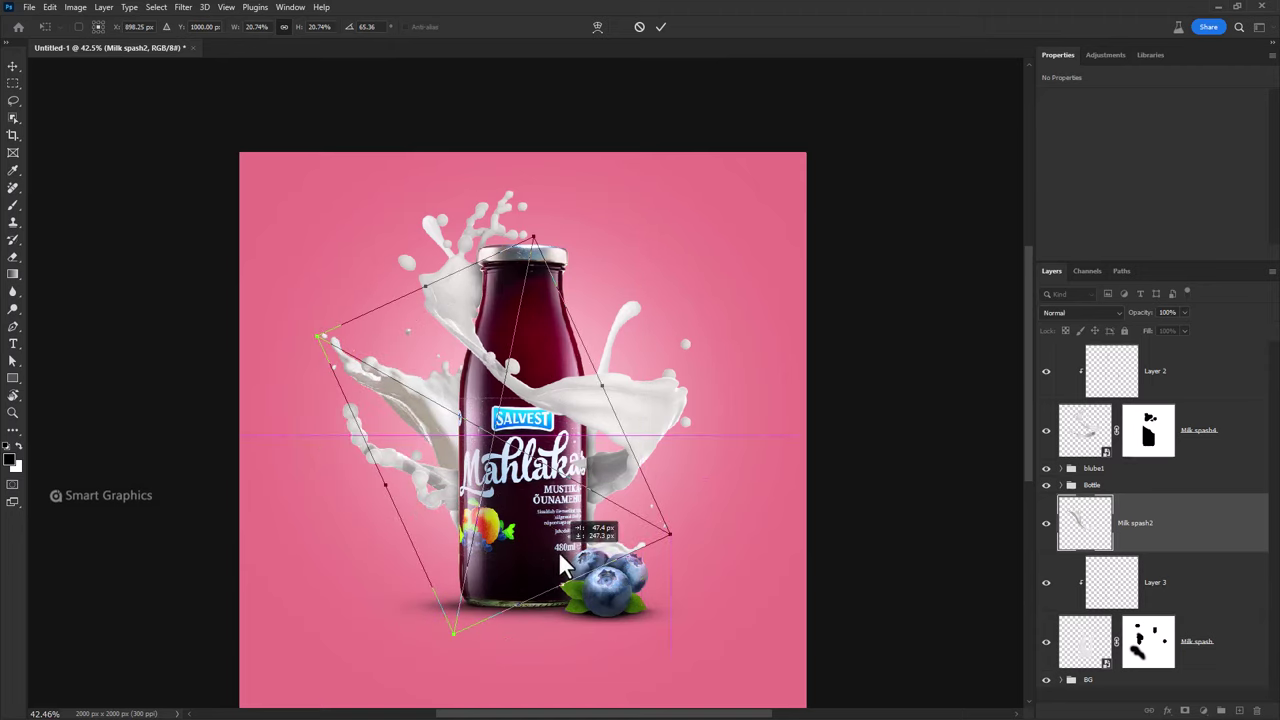
key(Return)
key(b)
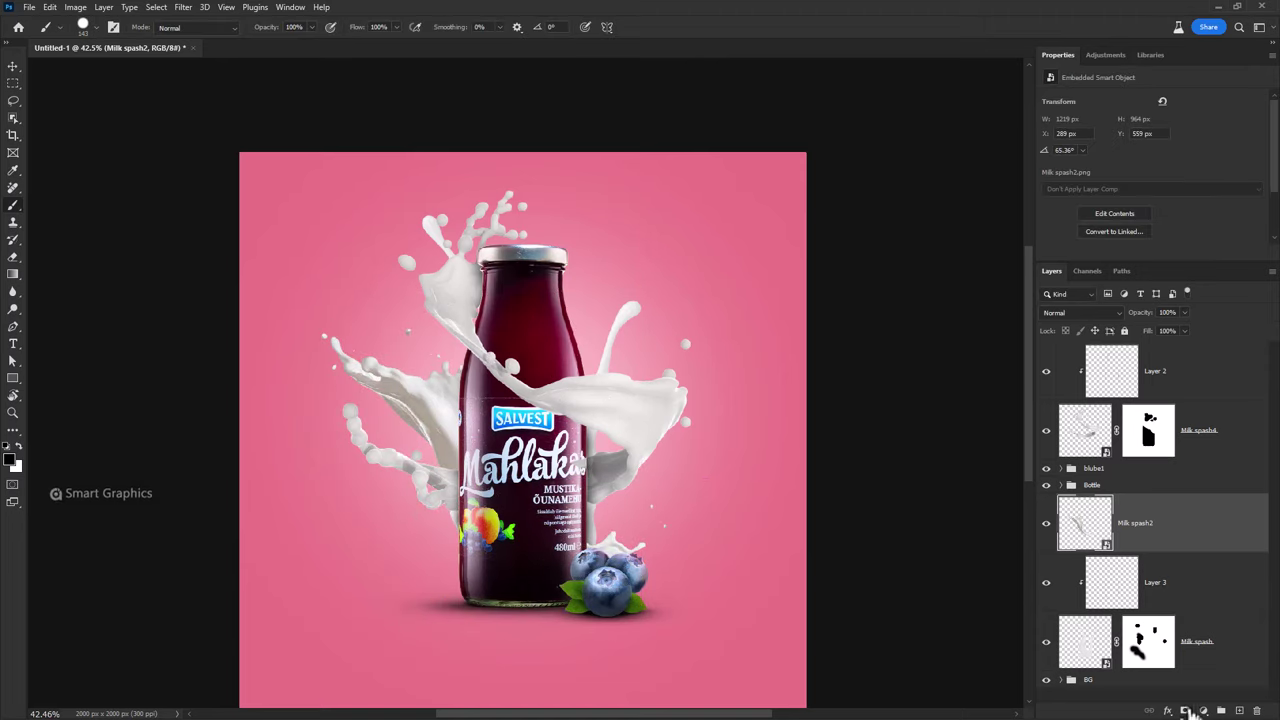
- Add Layer 4 clipped to Milk spash2 and paint shading onto it
click(1239, 710)
alt+click(1200, 551)
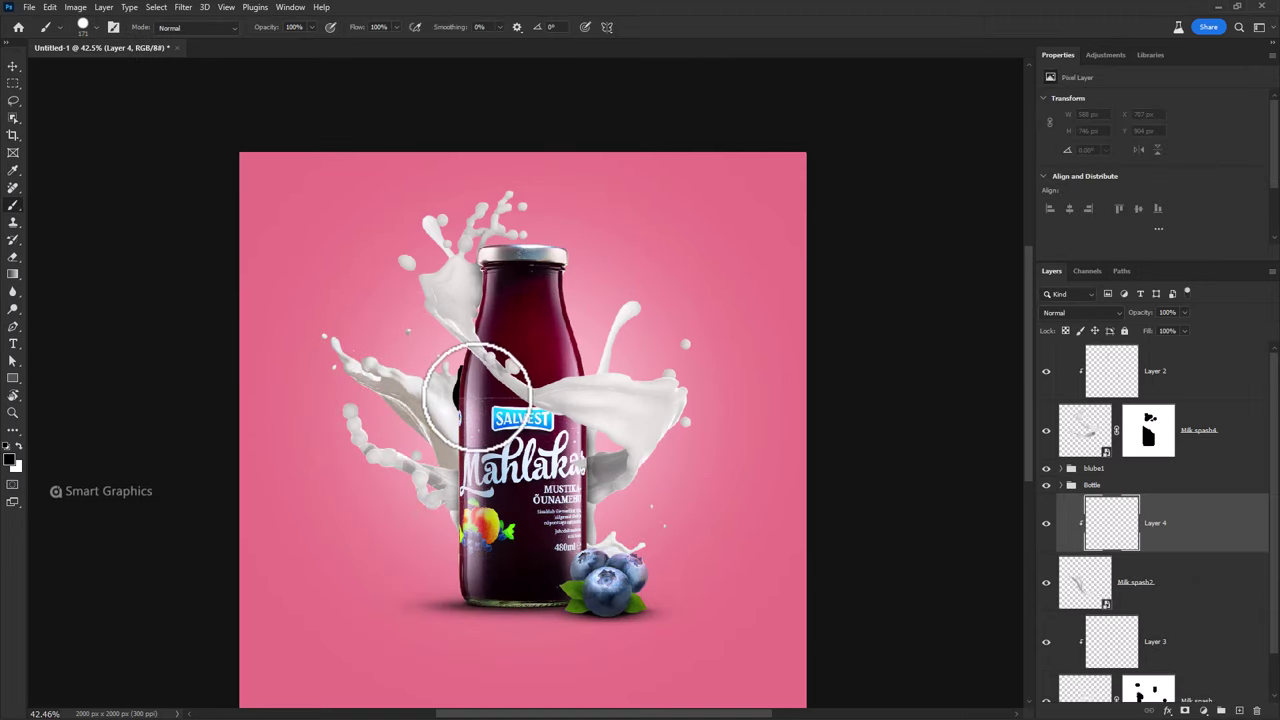
right_click(477, 395)
key(Return)
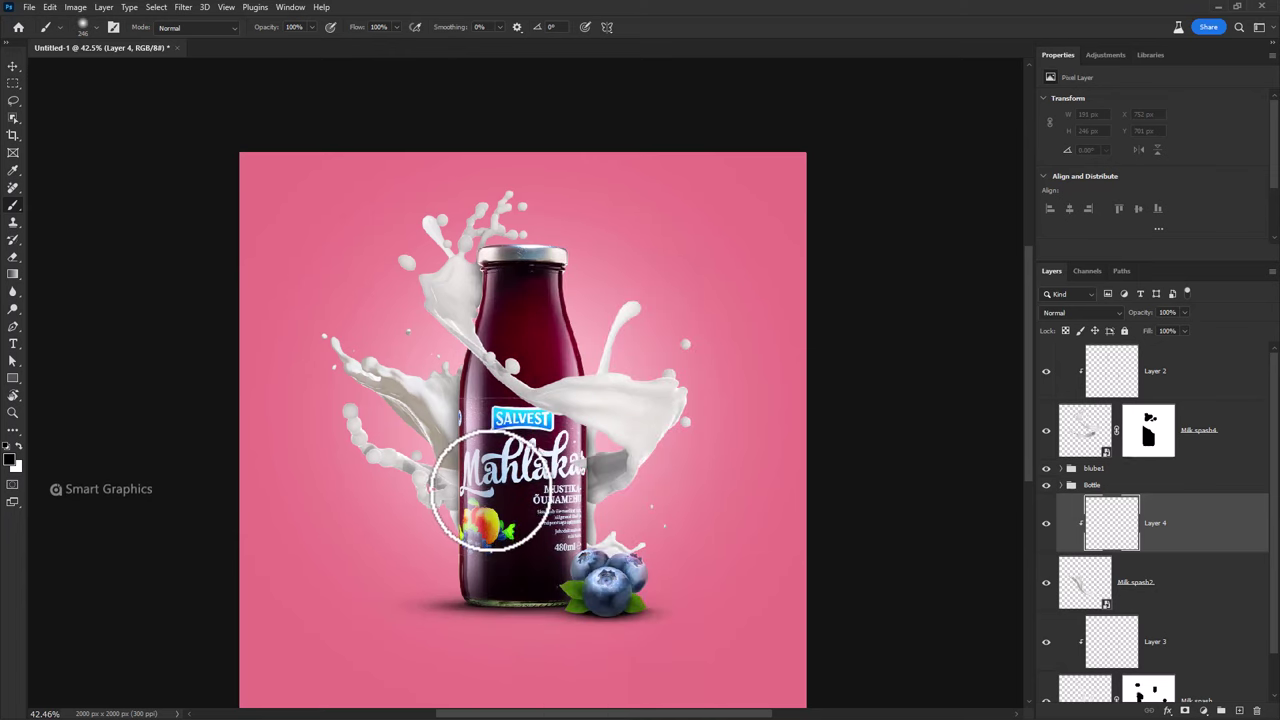
drag(559, 380, 562, 522)
scroll(511, 375, up, 3)
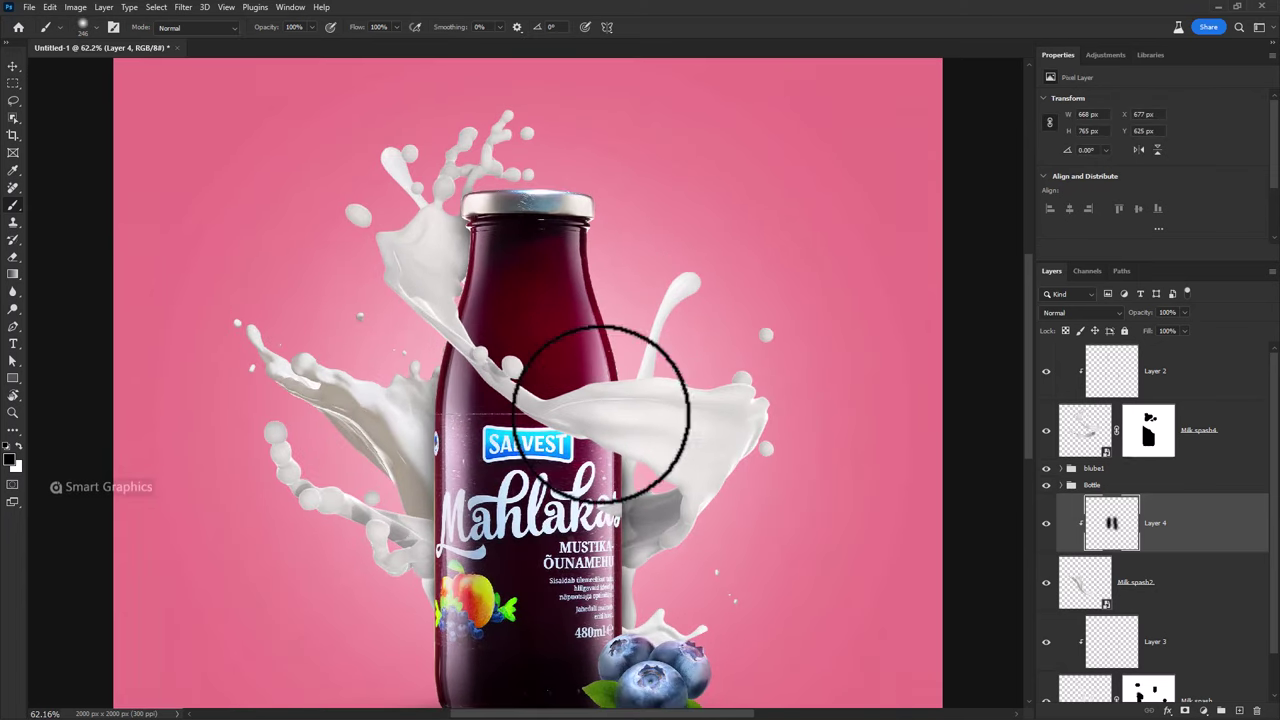
- Add a clipped Layer 5 above Color Fill inside the Bottle group and load the splash outline
click(1138, 488)
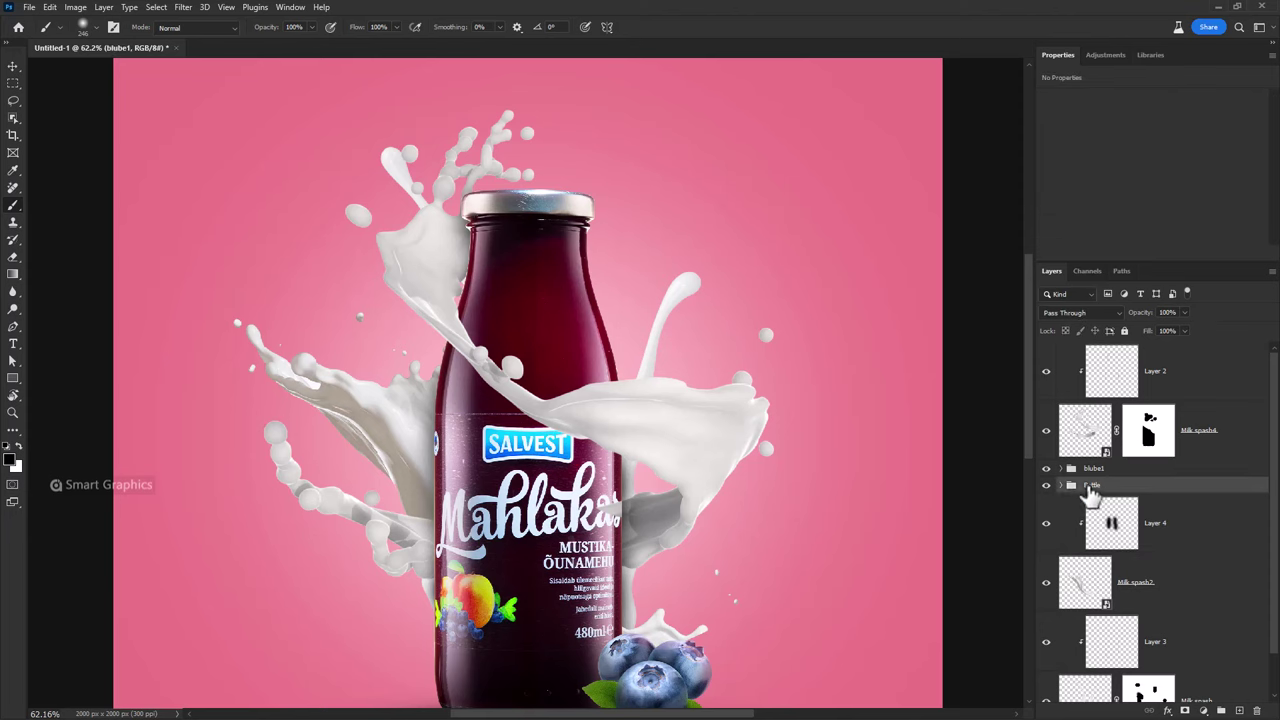
click(1061, 485)
click(1230, 540)
key(ctrl+shift+alt+n)
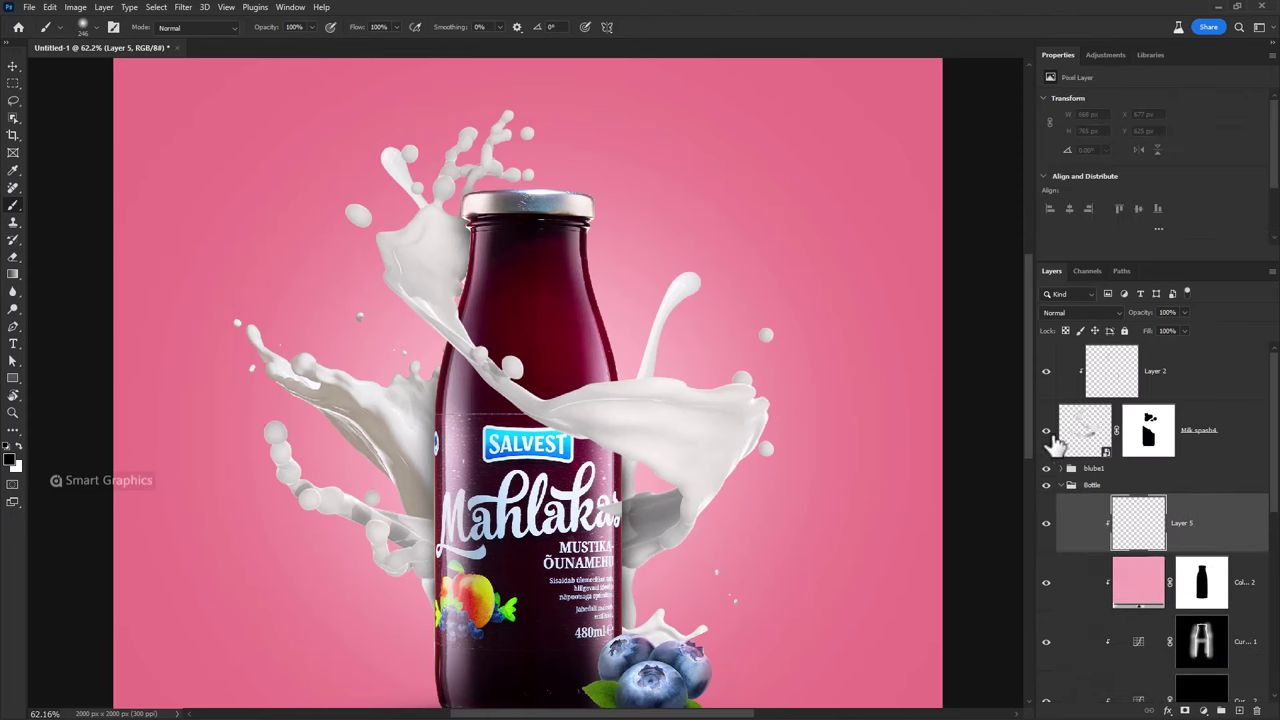
ctrl+click(1088, 430)
- Invert the selection and paint a soft shadow on the bottle beside the milk splash
click(158, 7)
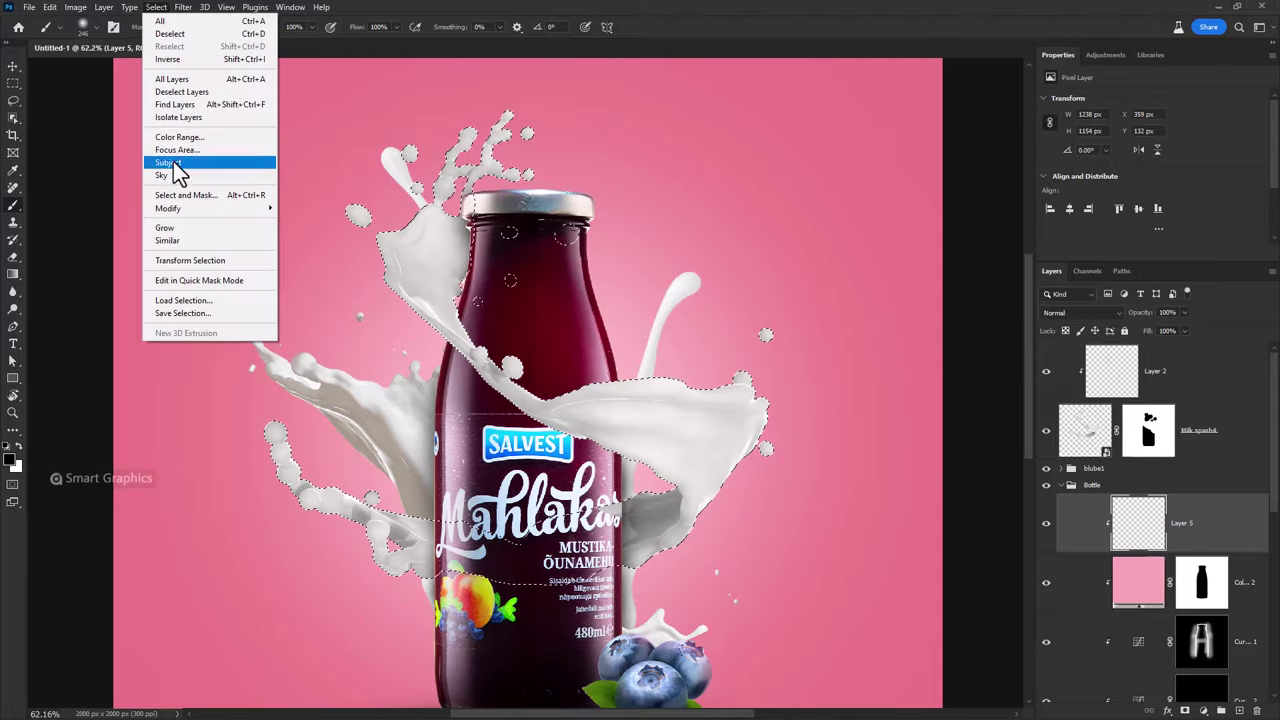
click(168, 59)
alt+scroll(618, 398, up, 2)
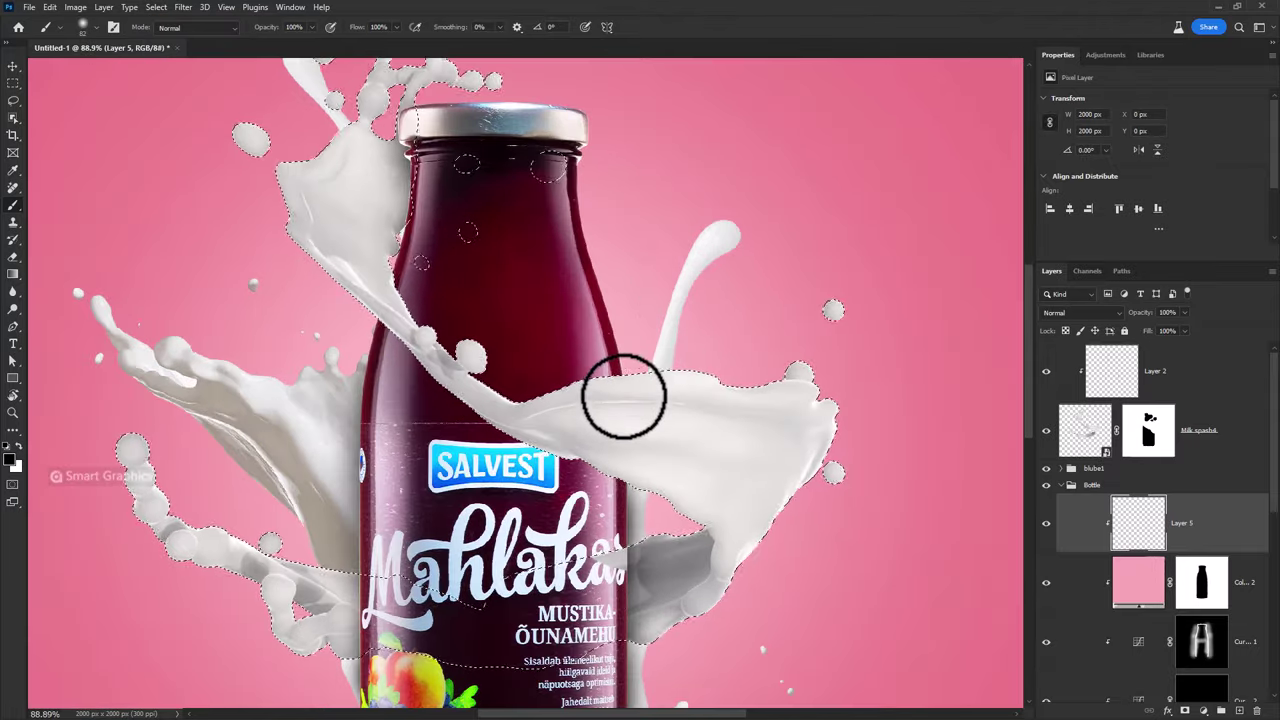
drag(584, 410, 600, 418)
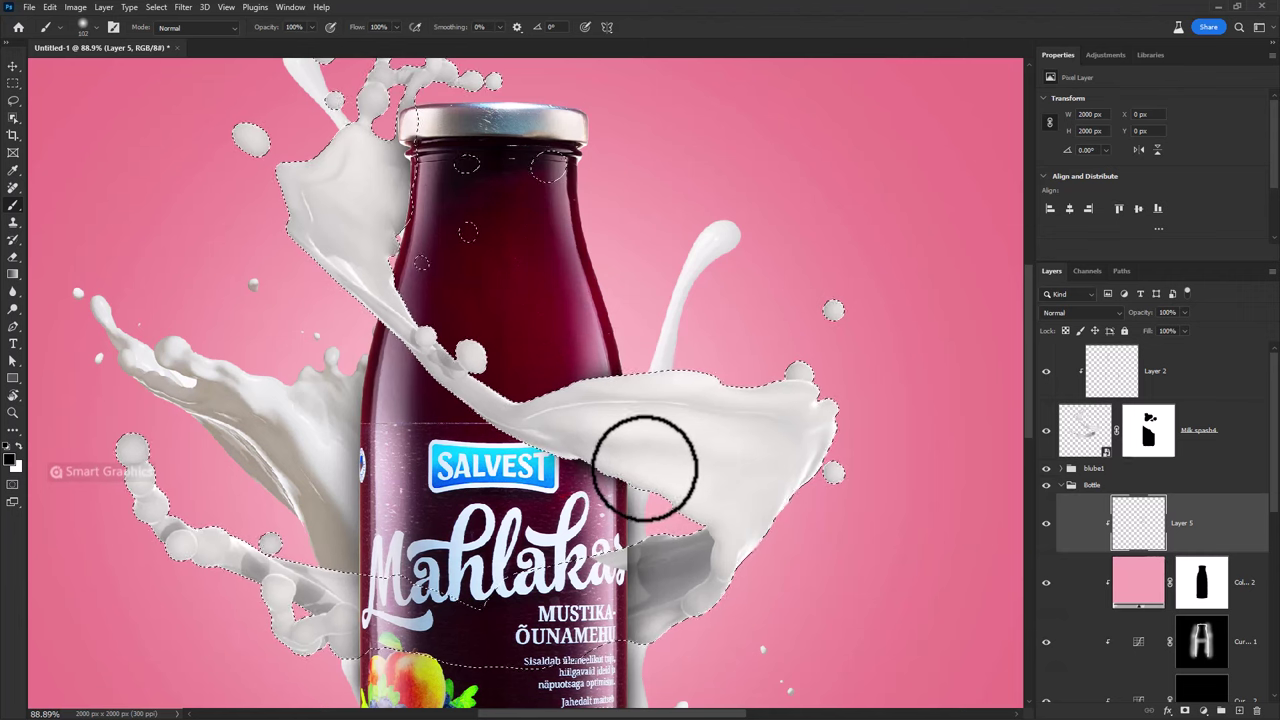
drag(520, 418, 586, 418)
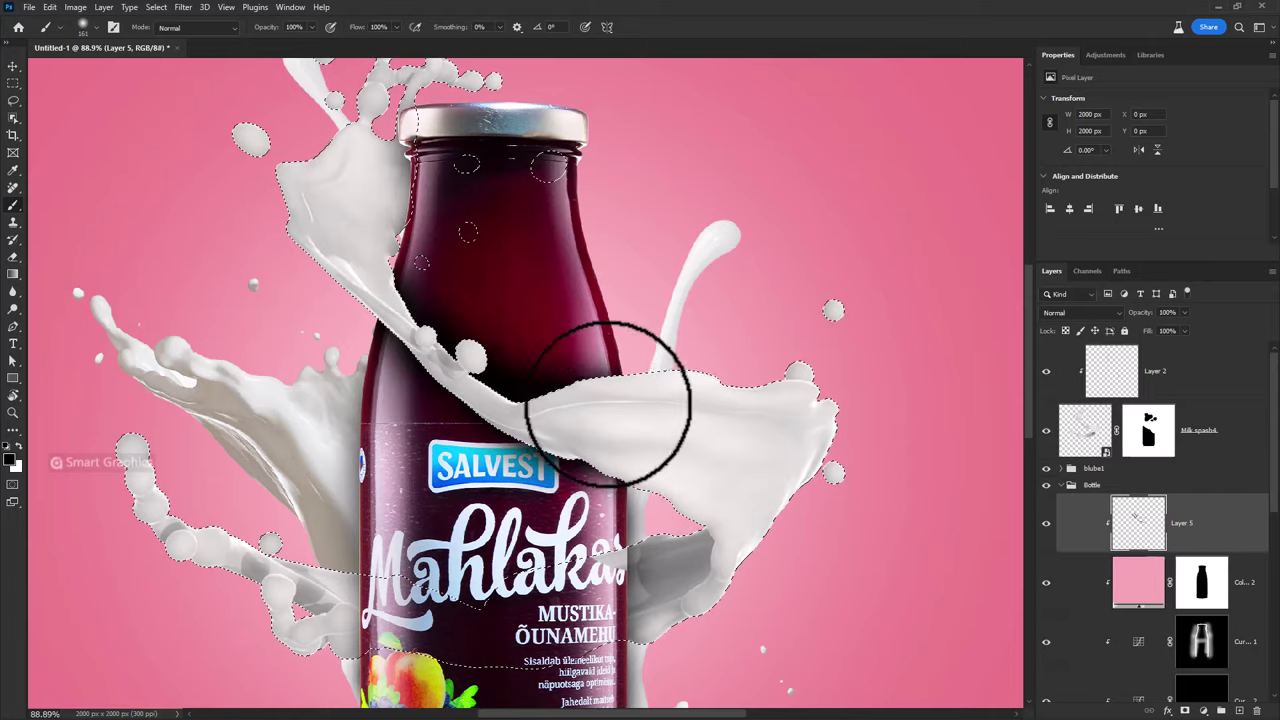
drag(614, 386, 663, 471)
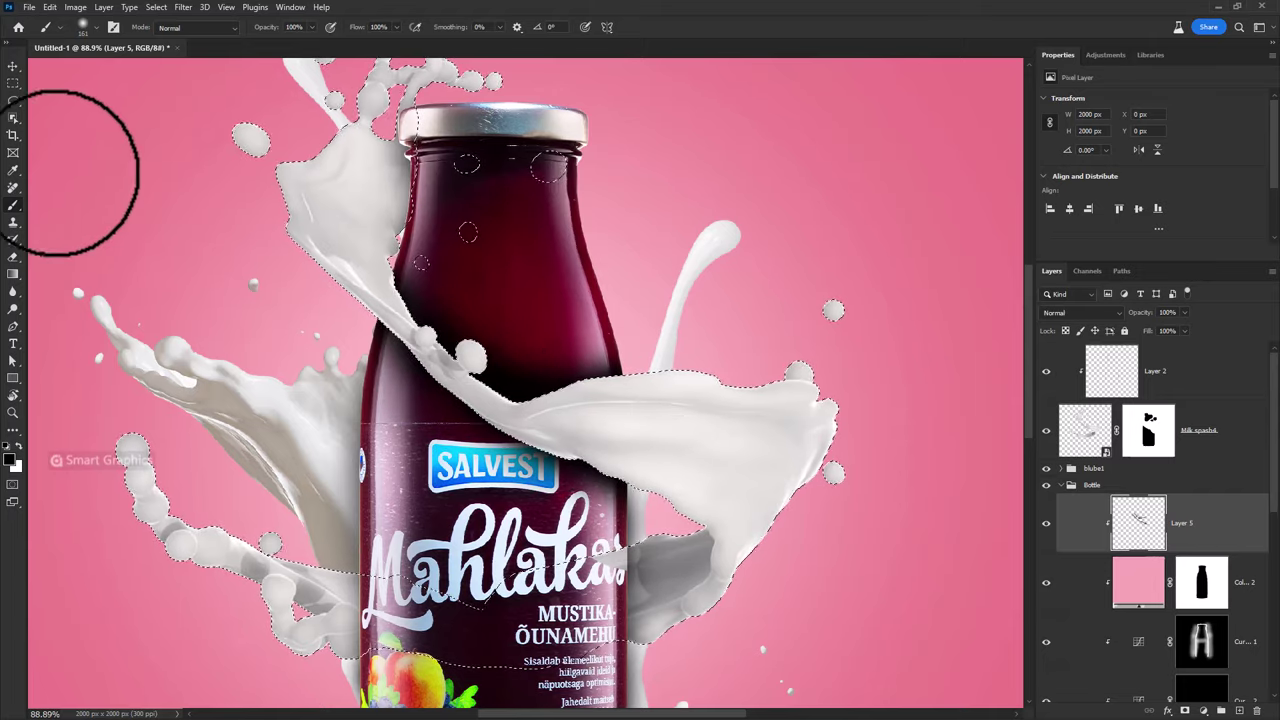
- Erase the unwanted parts of the shadow on Layer 5
right_click(13, 257)
click(80, 257)
right_click(330, 255)
key(Escape)
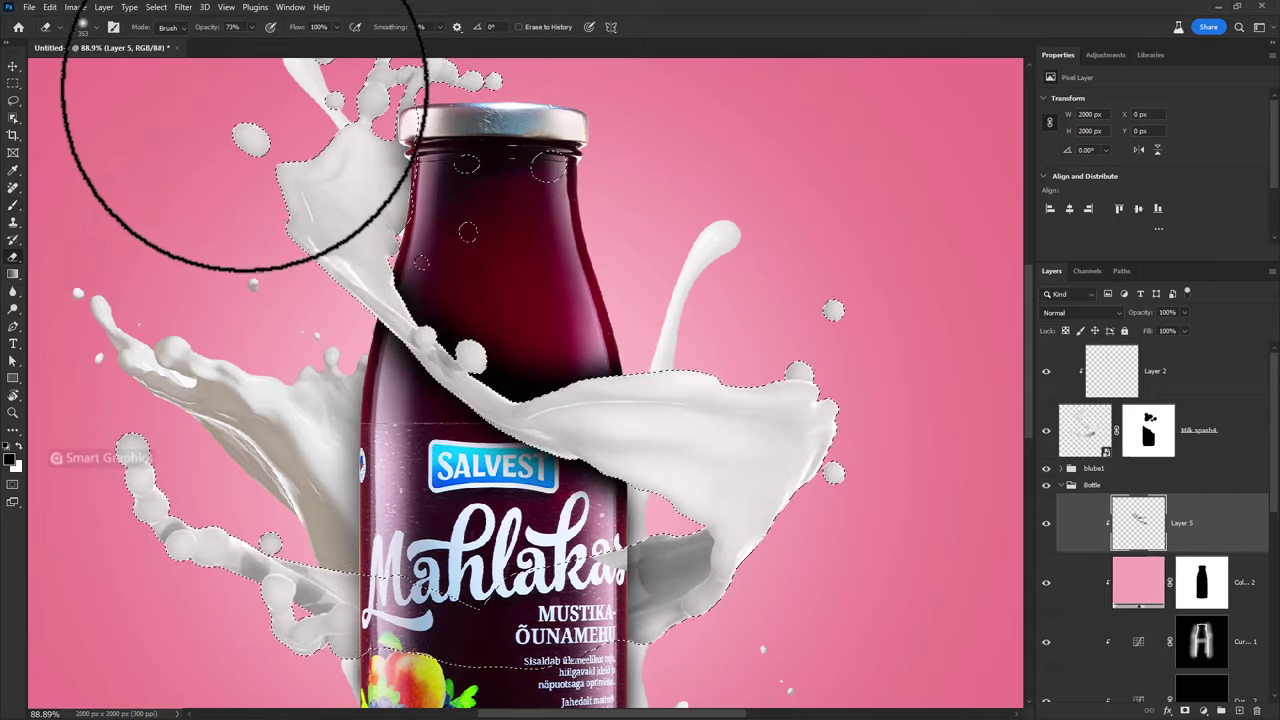
drag(570, 312, 505, 318)
key(bracketright)
key(bracketright)
key(bracketright)
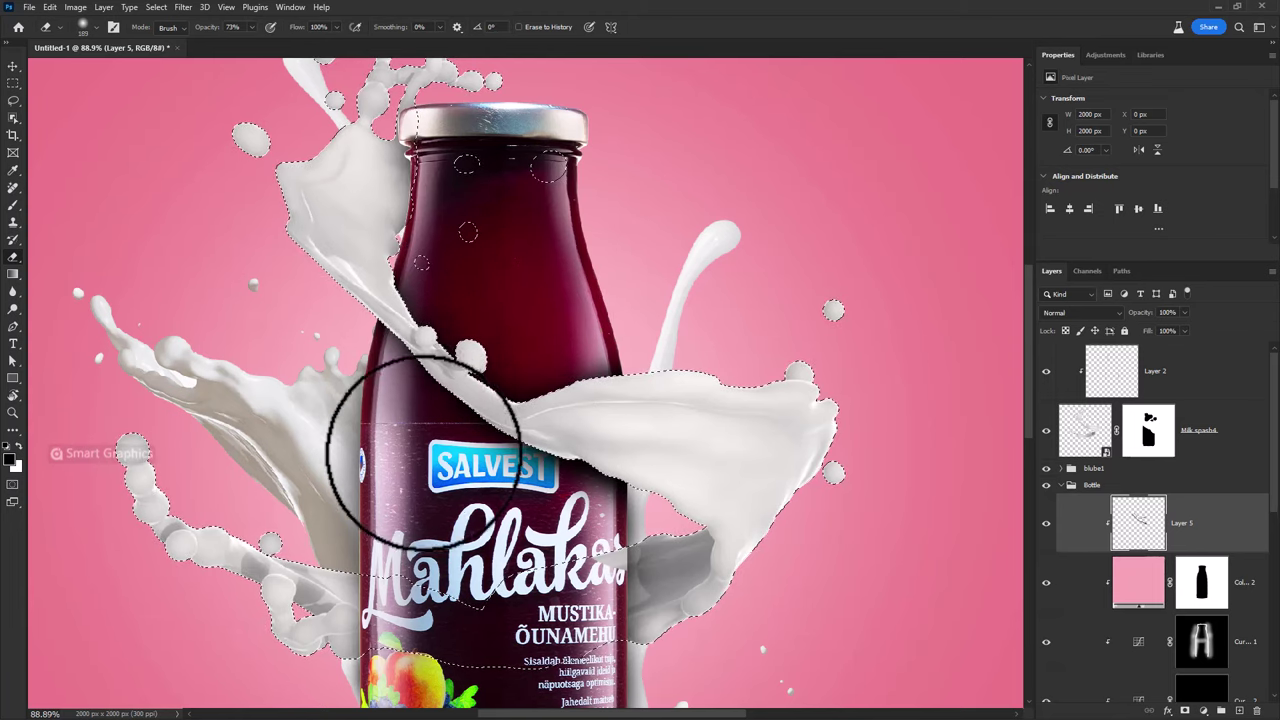
- Set Layer 5 to Multiply at 76% opacity and deselect
click(1080, 312)
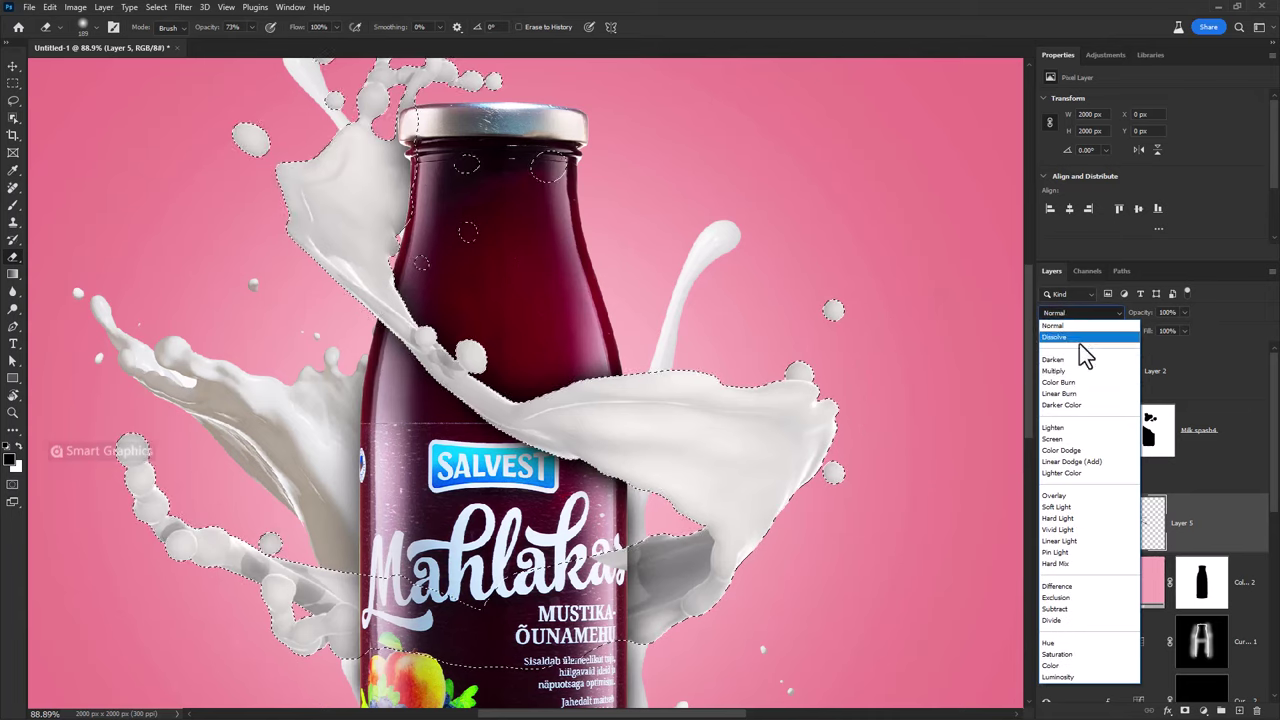
click(1068, 388)
click(1080, 312)
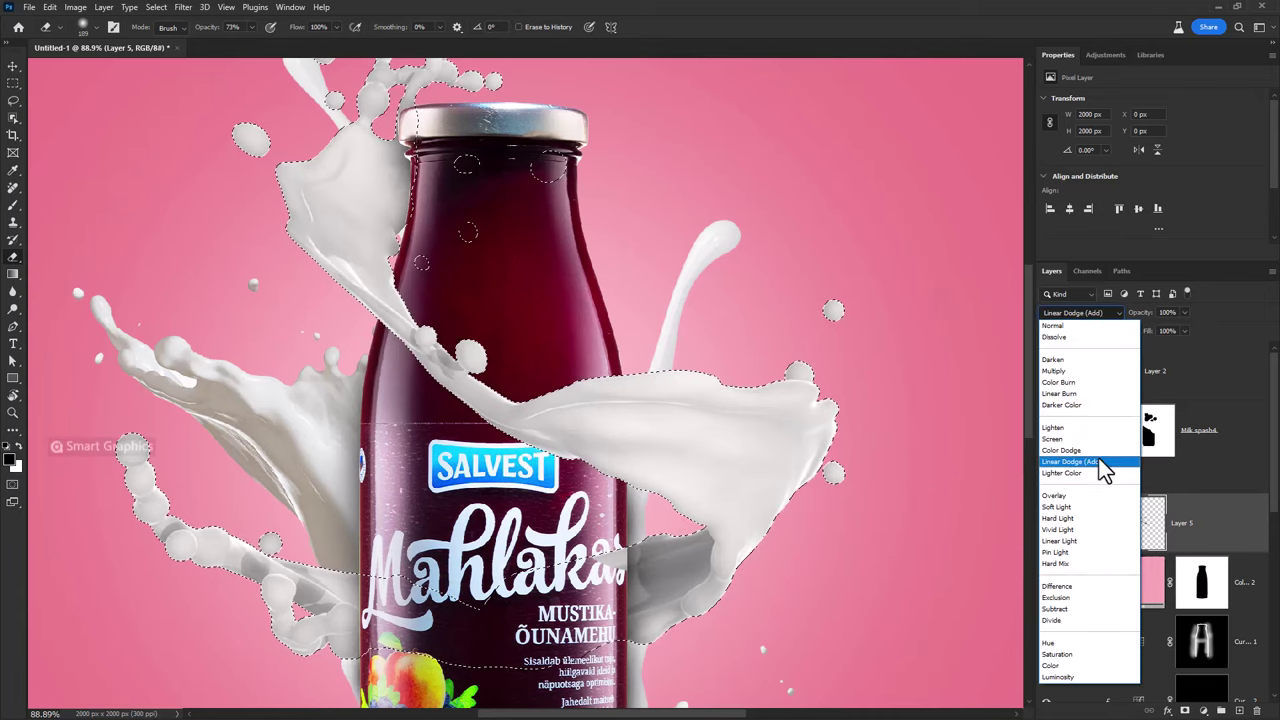
click(1068, 371)
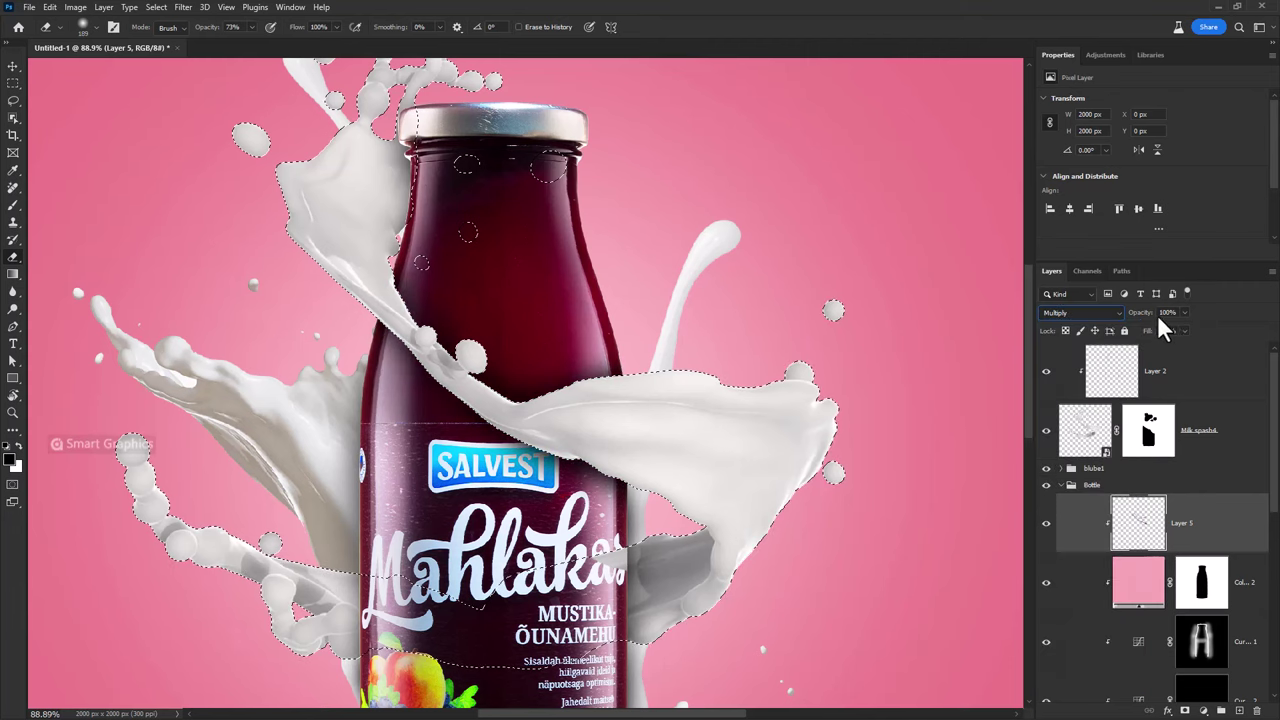
drag(1145, 313, 1130, 320)
key(ctrl+d)
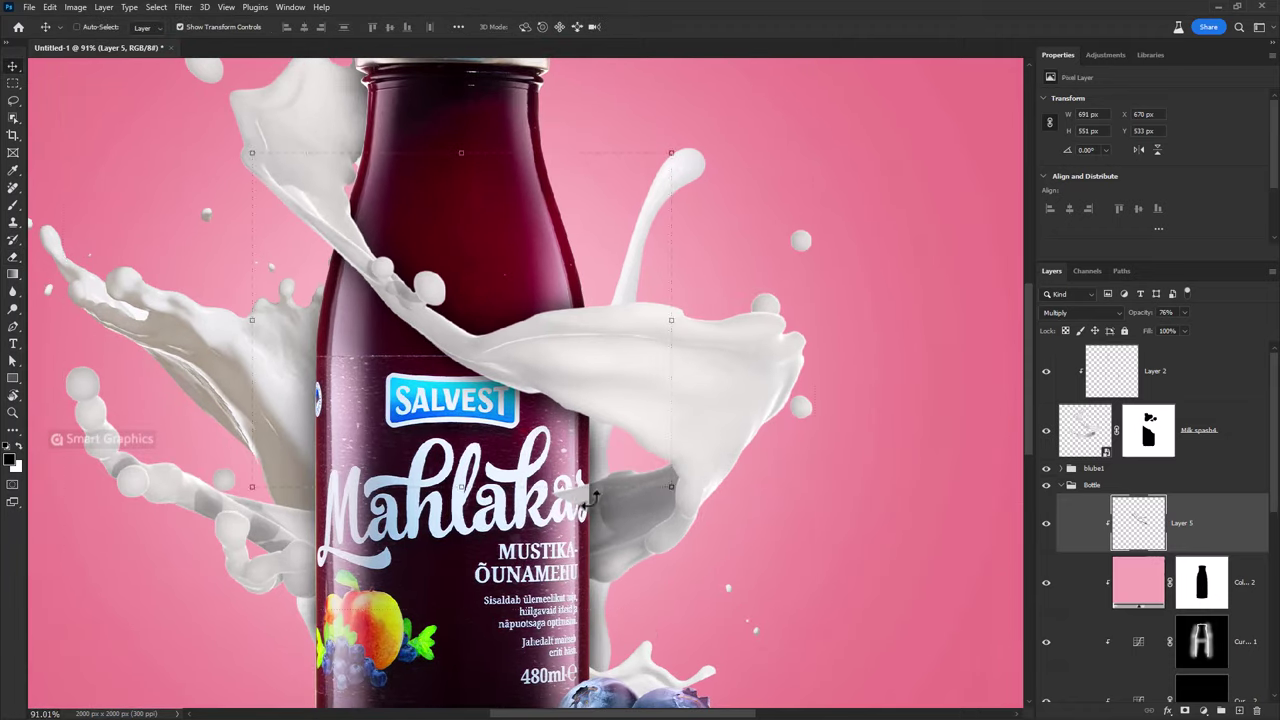
- Toggle Milk spash4's visibility to check the label, then target its layer mask
click(1128, 445)
click(1046, 431)
click(1149, 430)
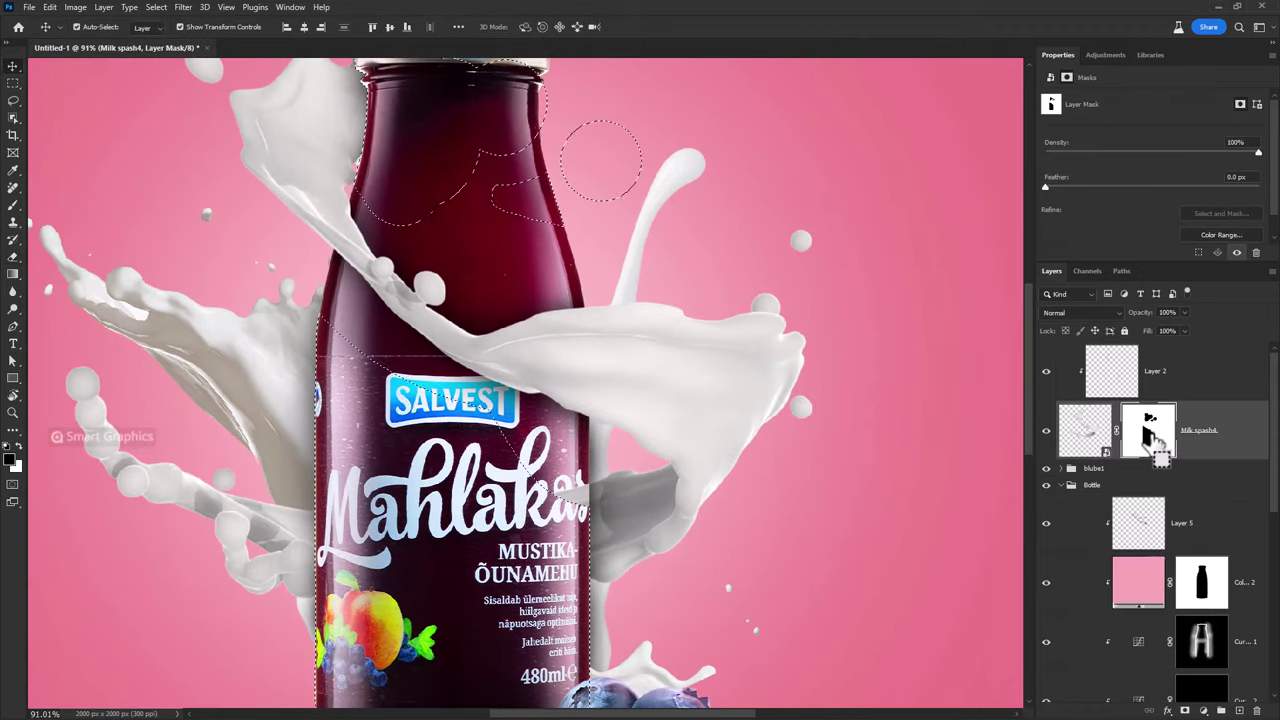
scroll(600, 506, up, 2)
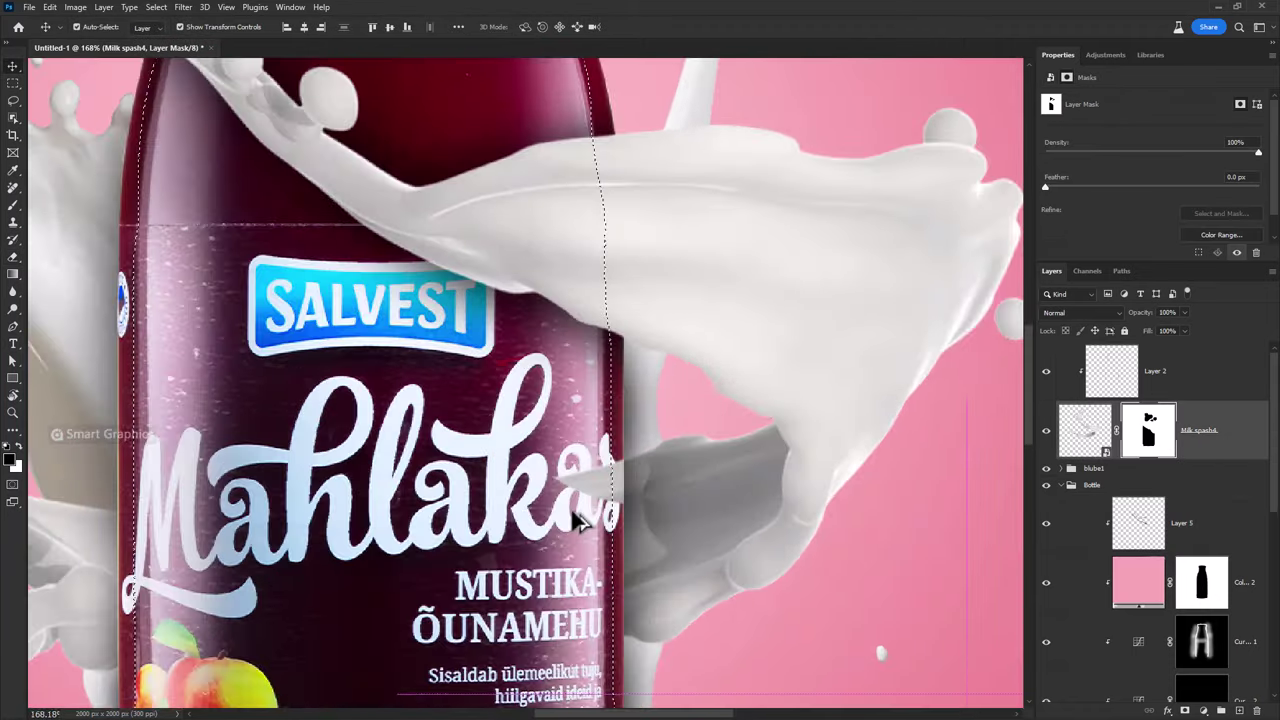
scroll(590, 512, up, 3)
- Paint black with a smaller soft brush over the splash tip covering the Mahlakas lettering
key(b)
right_click(510, 480)
key(Escape)
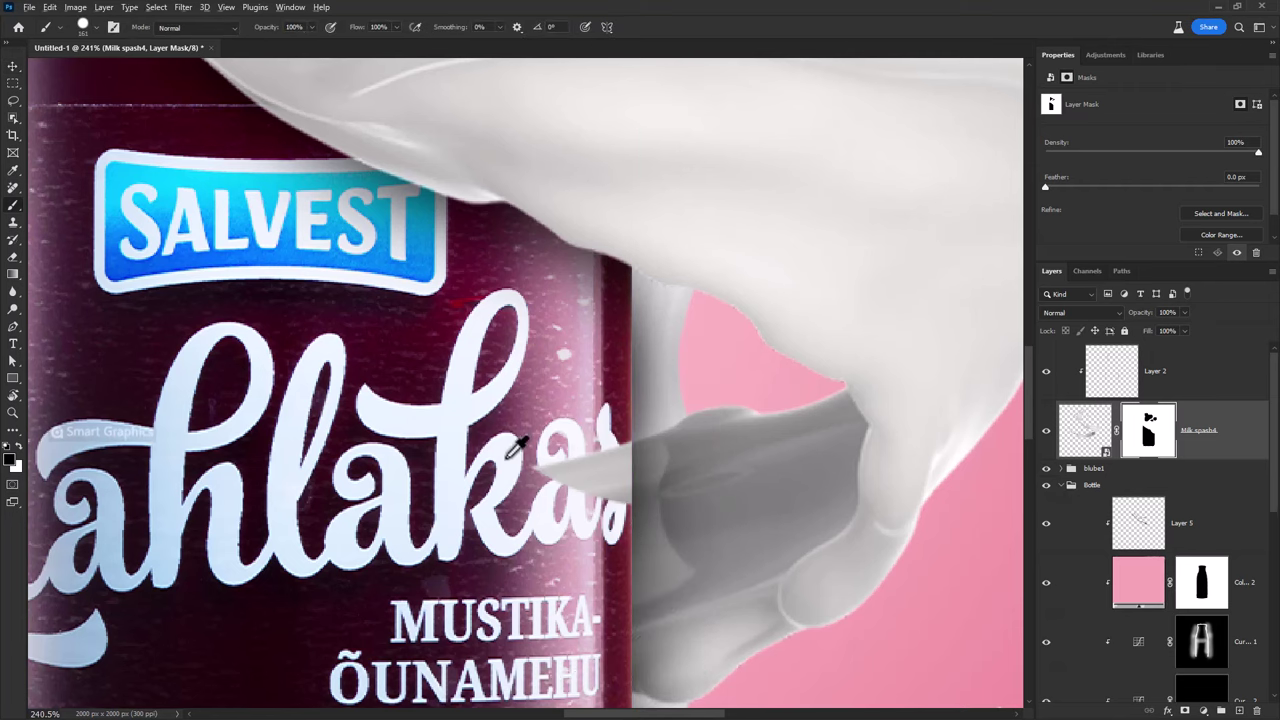
key(bracketleft)
key(bracketleft)
key(bracketleft)
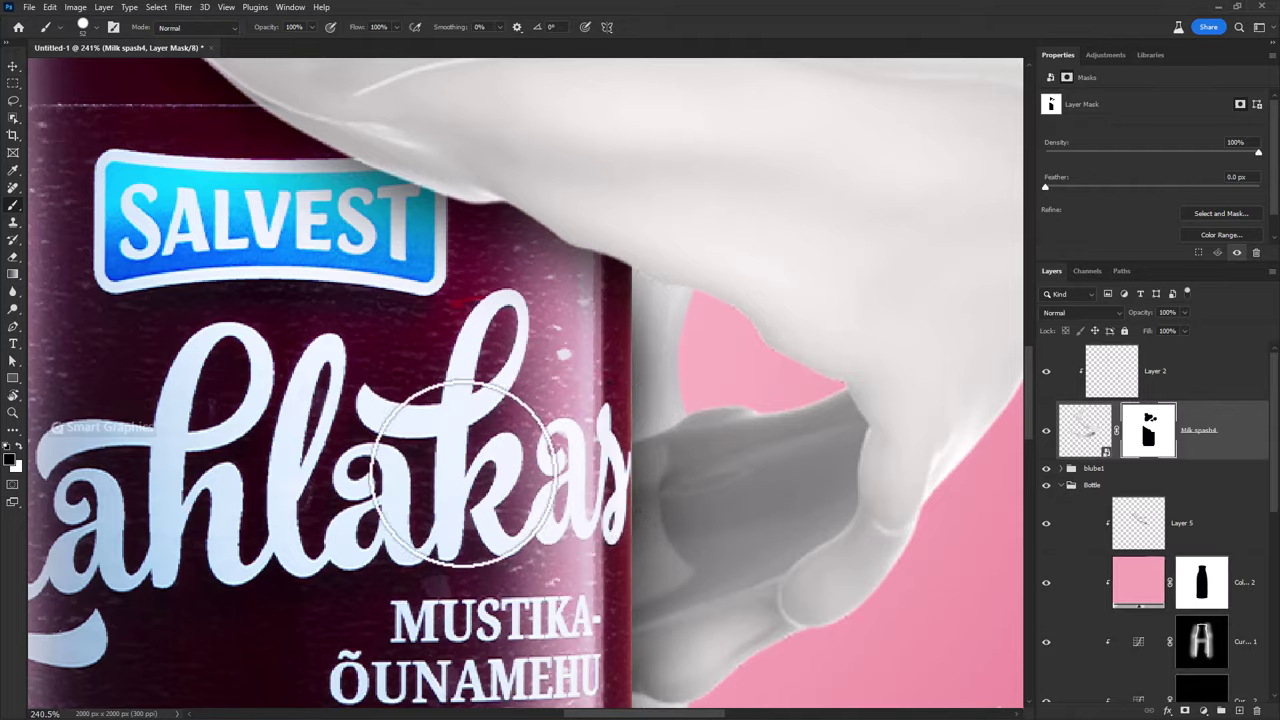
scroll(495, 430, down, 3)
scroll(470, 475, down, 2)
scroll(468, 480, down, 3)
scroll(470, 478, up, 1)
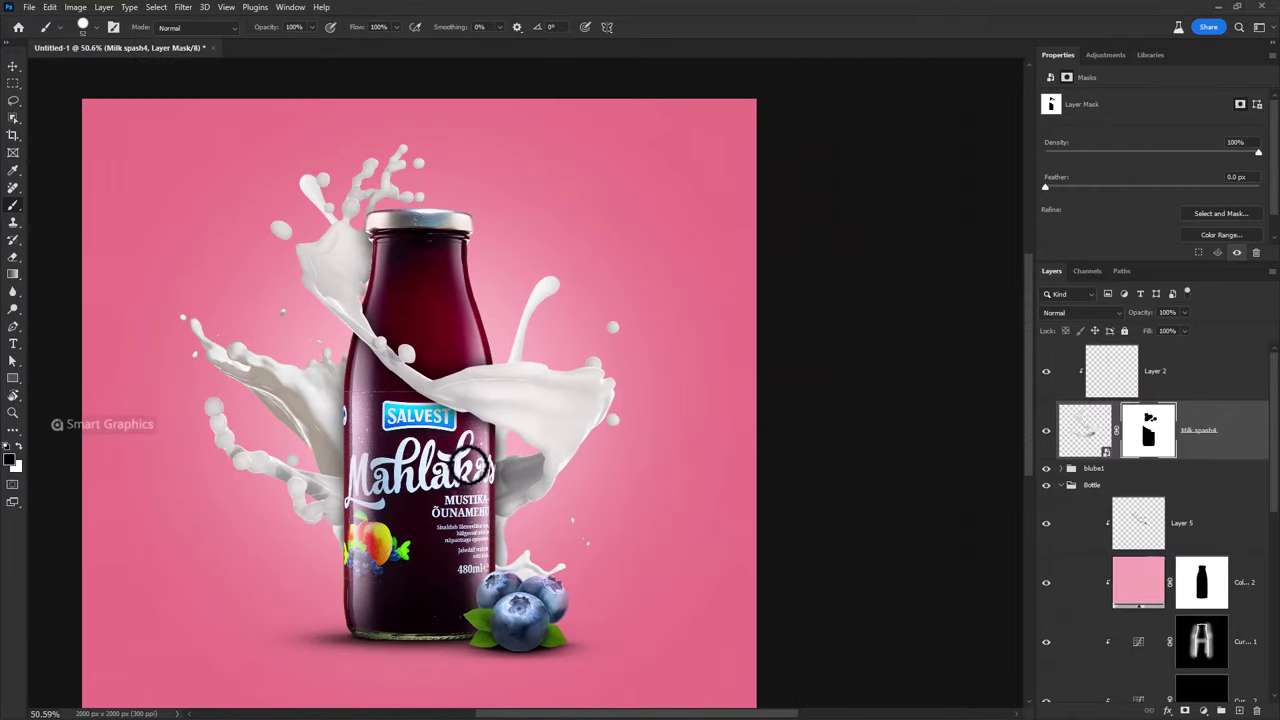
scroll(475, 478, down, 1)
scroll(612, 488, up, 1)
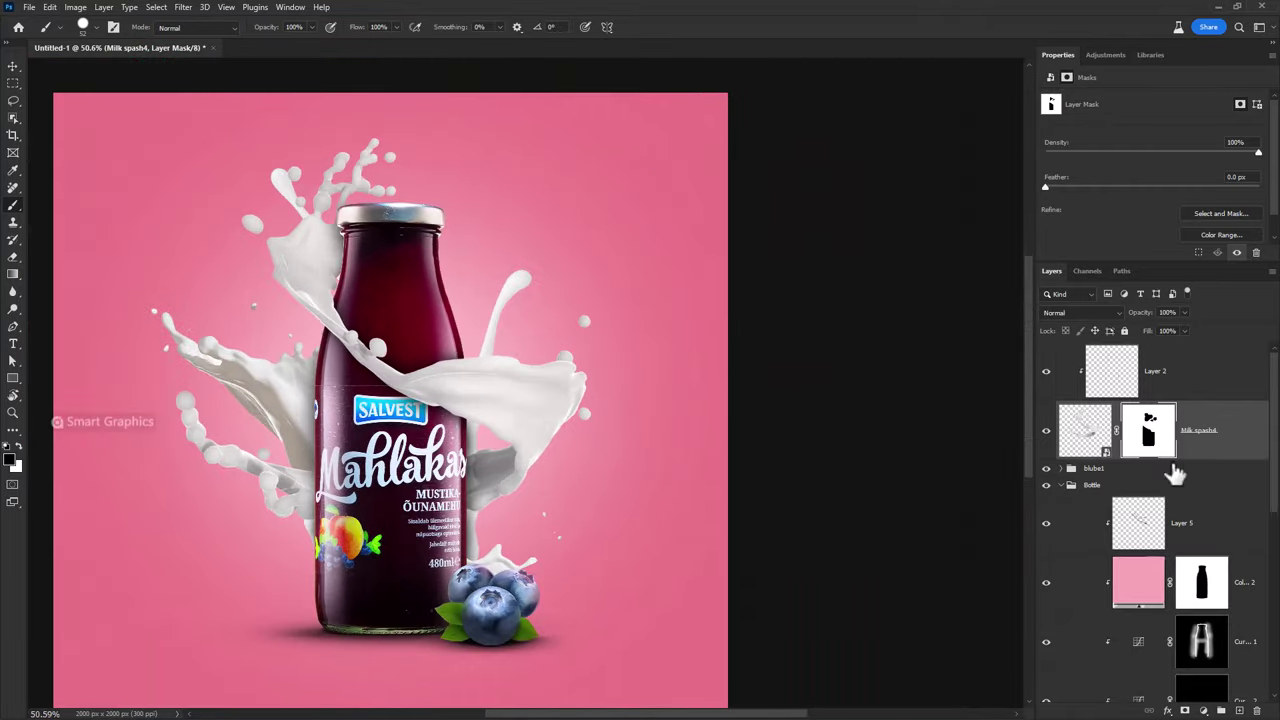
- Add a colorized Hue/Saturation adjustment at Hue 212, Saturation 48 above the splash
click(1204, 710)
click(1208, 590)
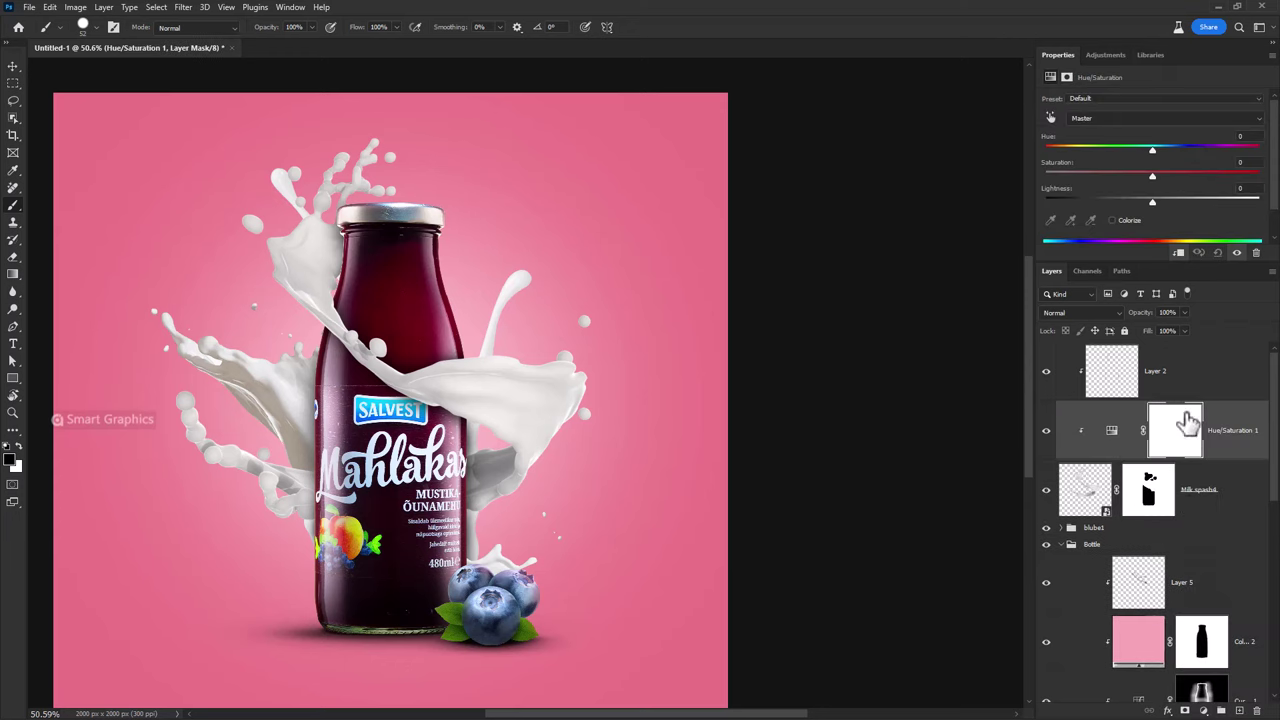
click(1130, 221)
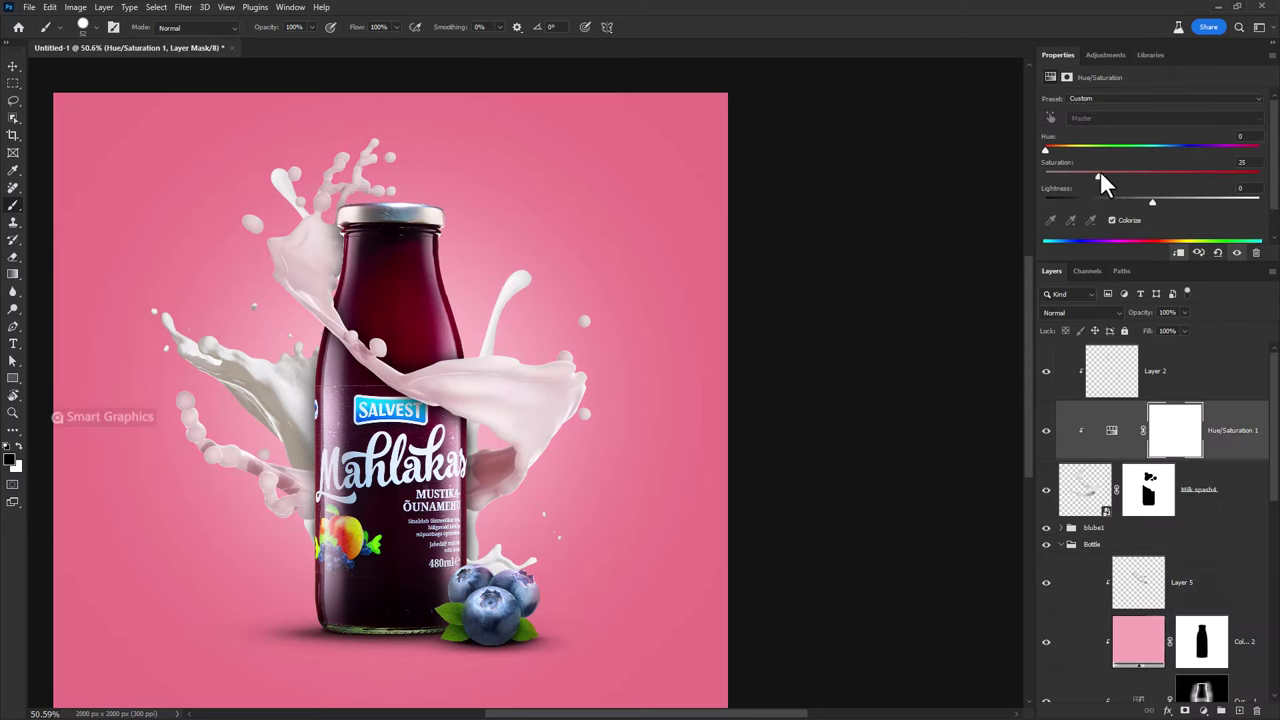
drag(1068, 150, 1166, 150)
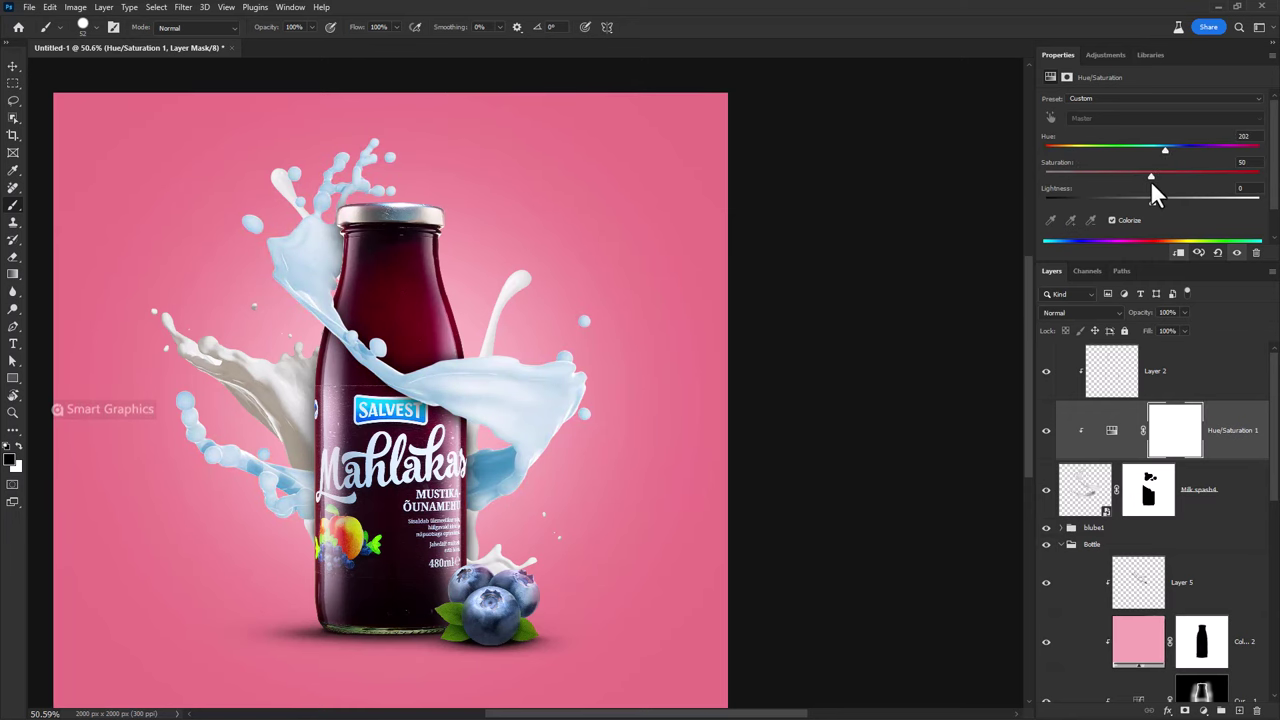
drag(1165, 200, 1152, 200)
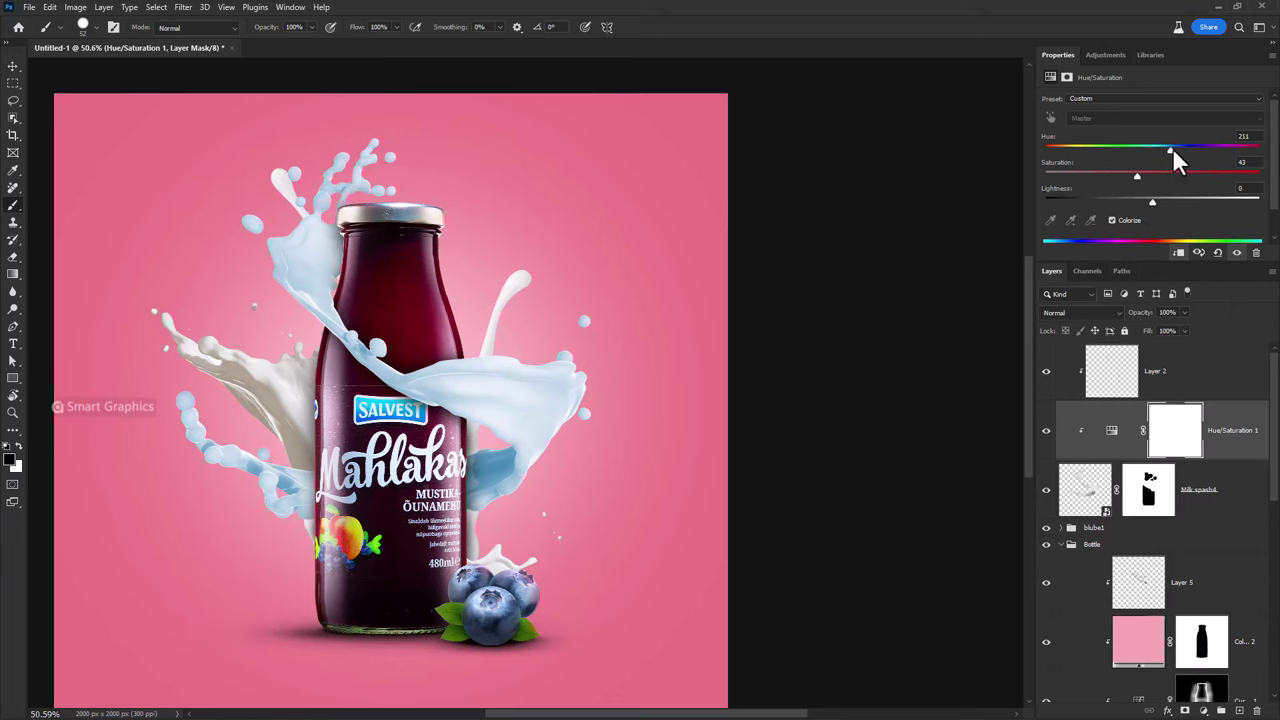
drag(1165, 150, 1177, 172)
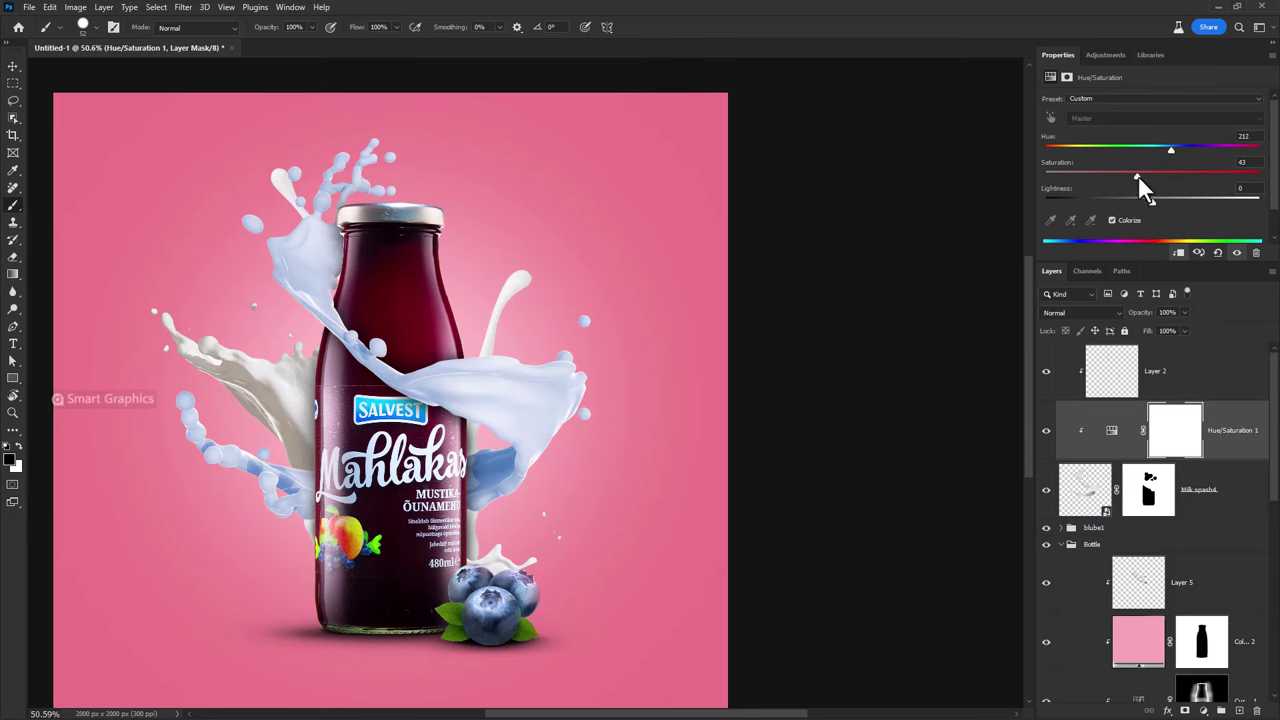
- Copy the blue tint adjustment into the Bottle group, clipped to Layer 5
scroll(1225, 457, down, 1)
drag(1236, 404, 1233, 567)
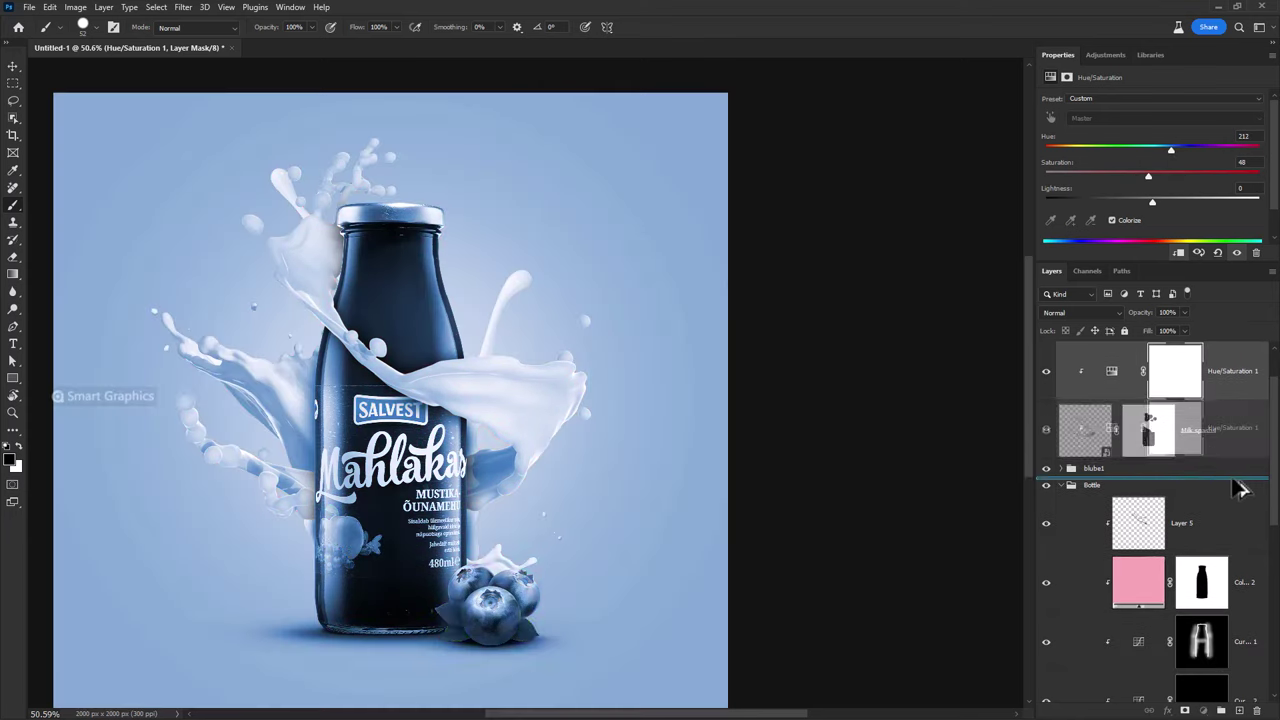
alt+click(1235, 553)
scroll(1245, 537, down, 1)
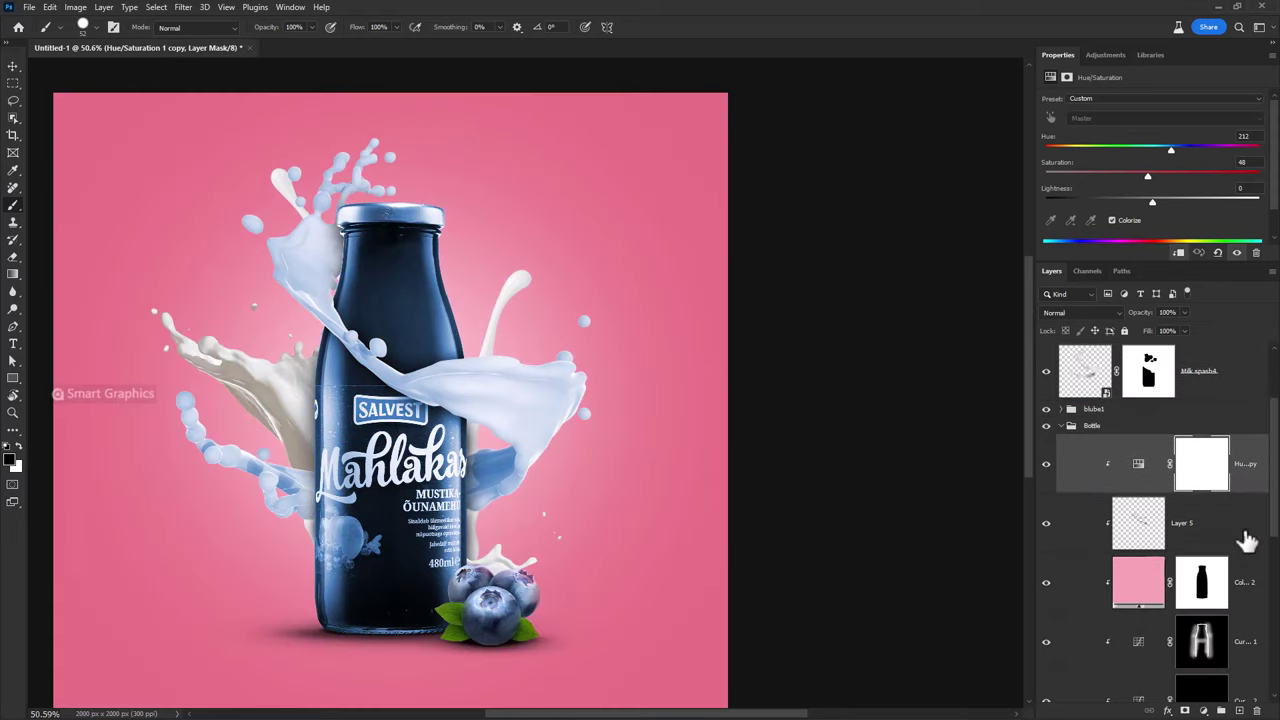
scroll(1238, 515, down, 2)
mouse_move(1252, 378)
mouse_down()
mouse_move(1200, 652)
mouse_move(1215, 650)
mouse_up()
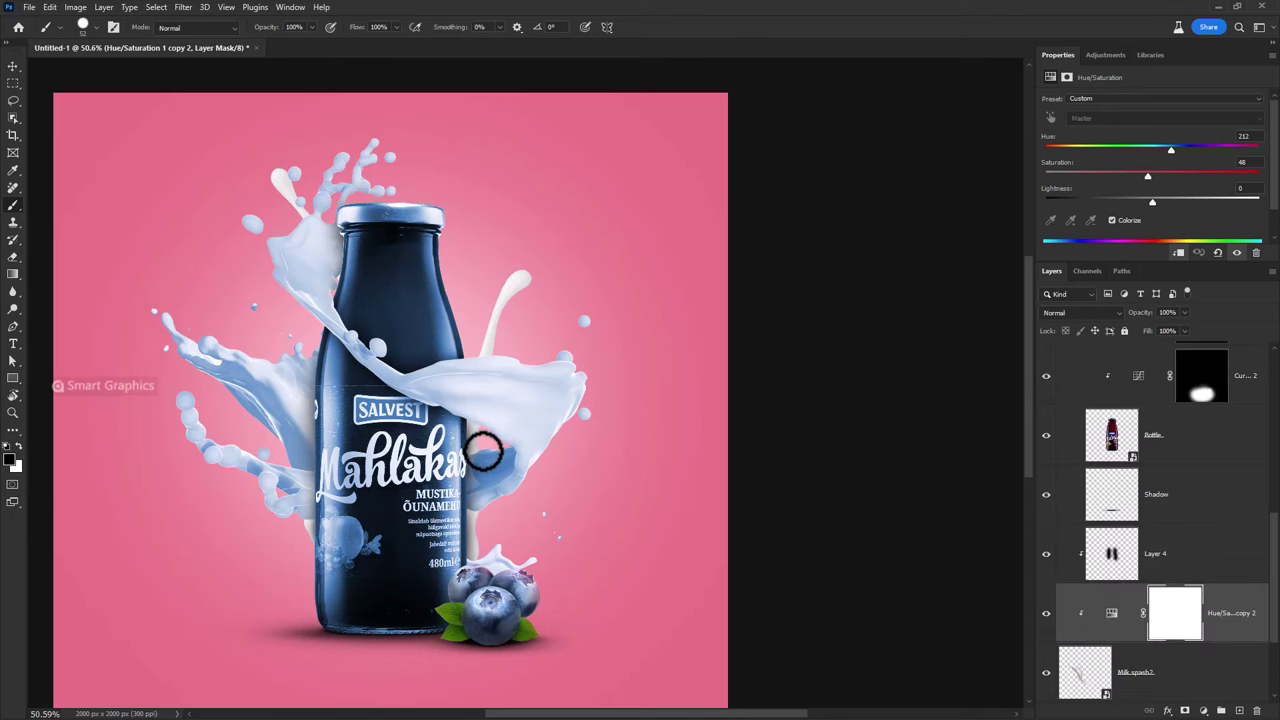
- Delete the Hue/Saturation copy from the bottle so it keeps its original colour
scroll(482, 450, down, 2)
scroll(1165, 465, up, 3)
scroll(1180, 443, up, 1)
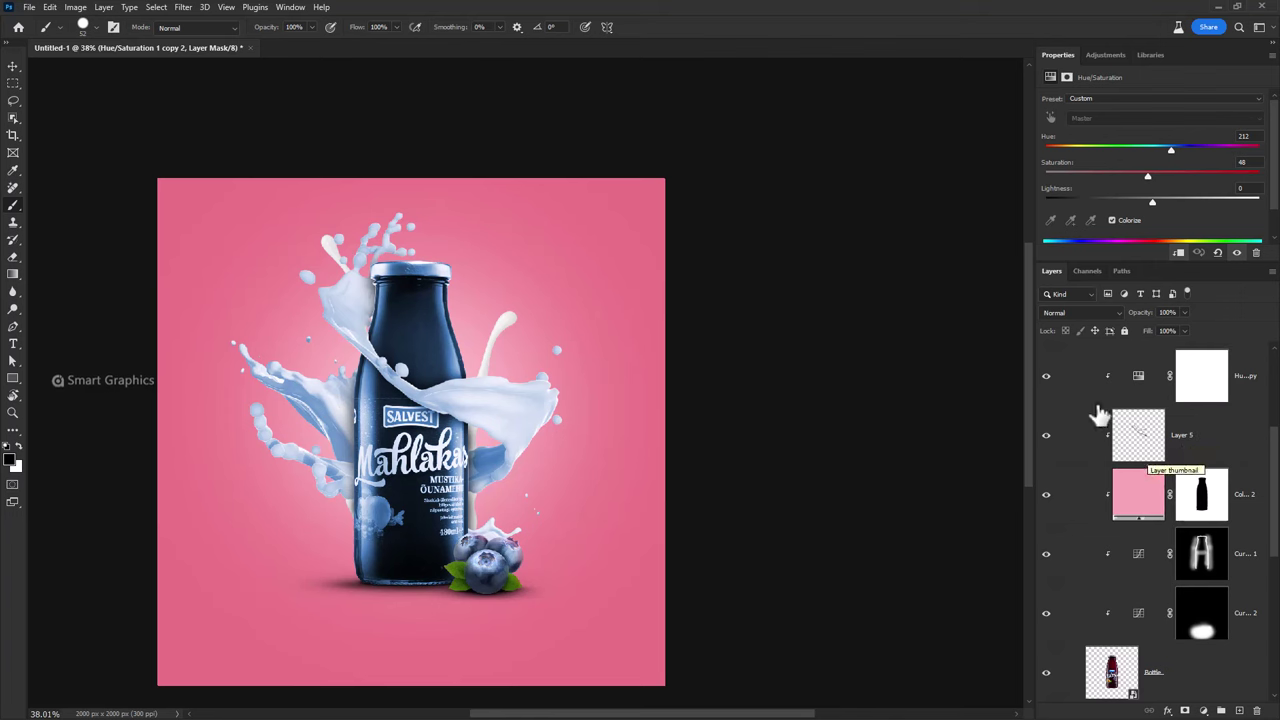
click(1046, 376)
click(1046, 376)
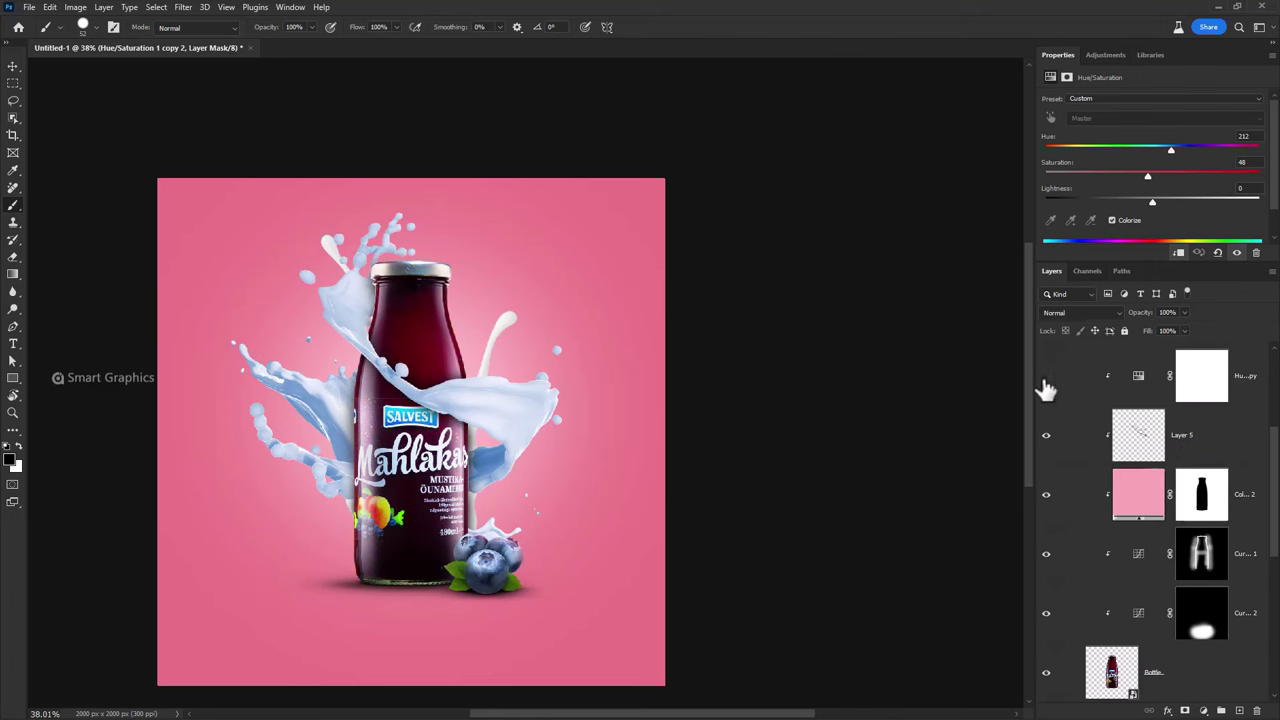
click(1249, 400)
scroll(1130, 485, up, 2)
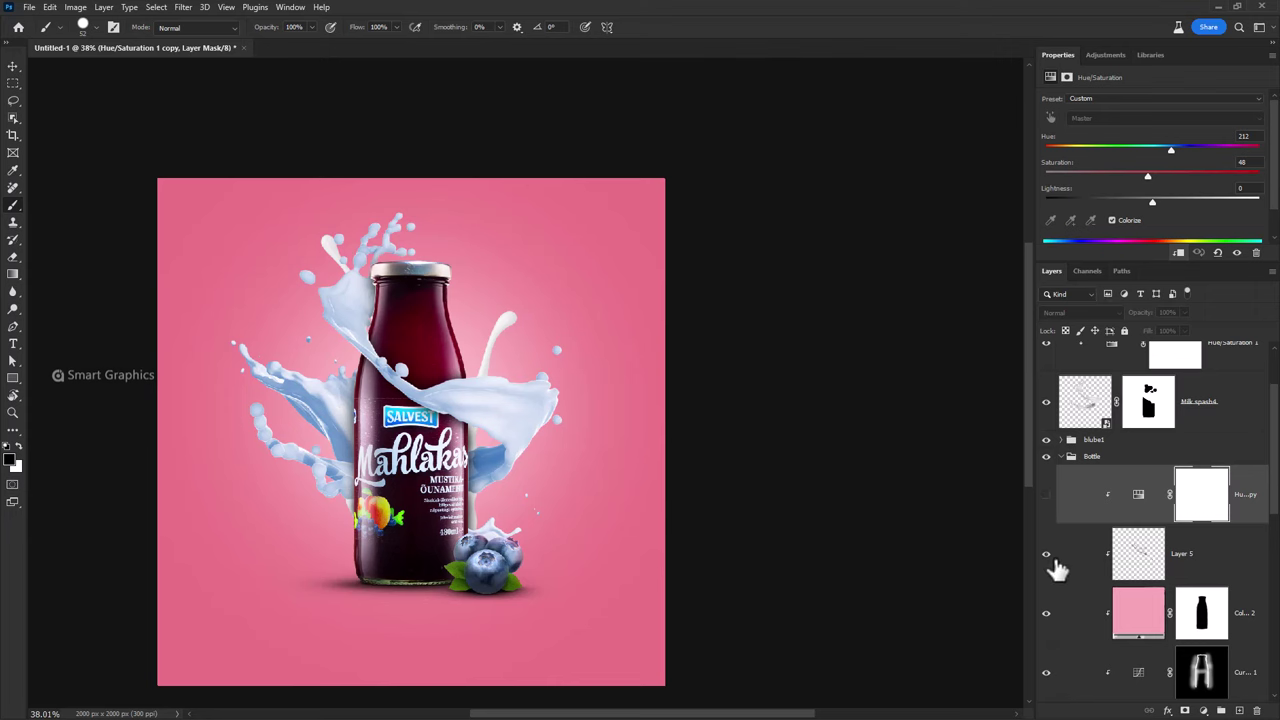
click(1200, 566)
click(1257, 518)
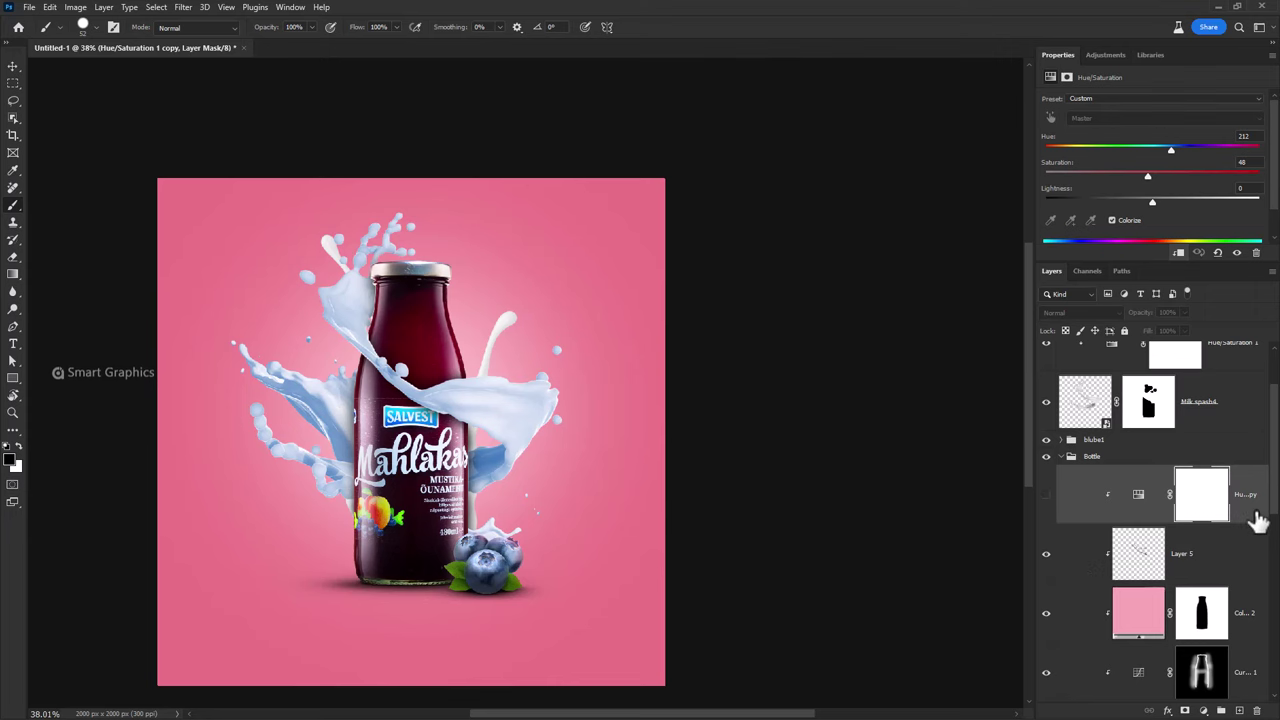
key(Delete)
- Clip a copy of the blue tint to Milk spash, then select Milk spash2
key(v)
ctrl+click(512, 326)
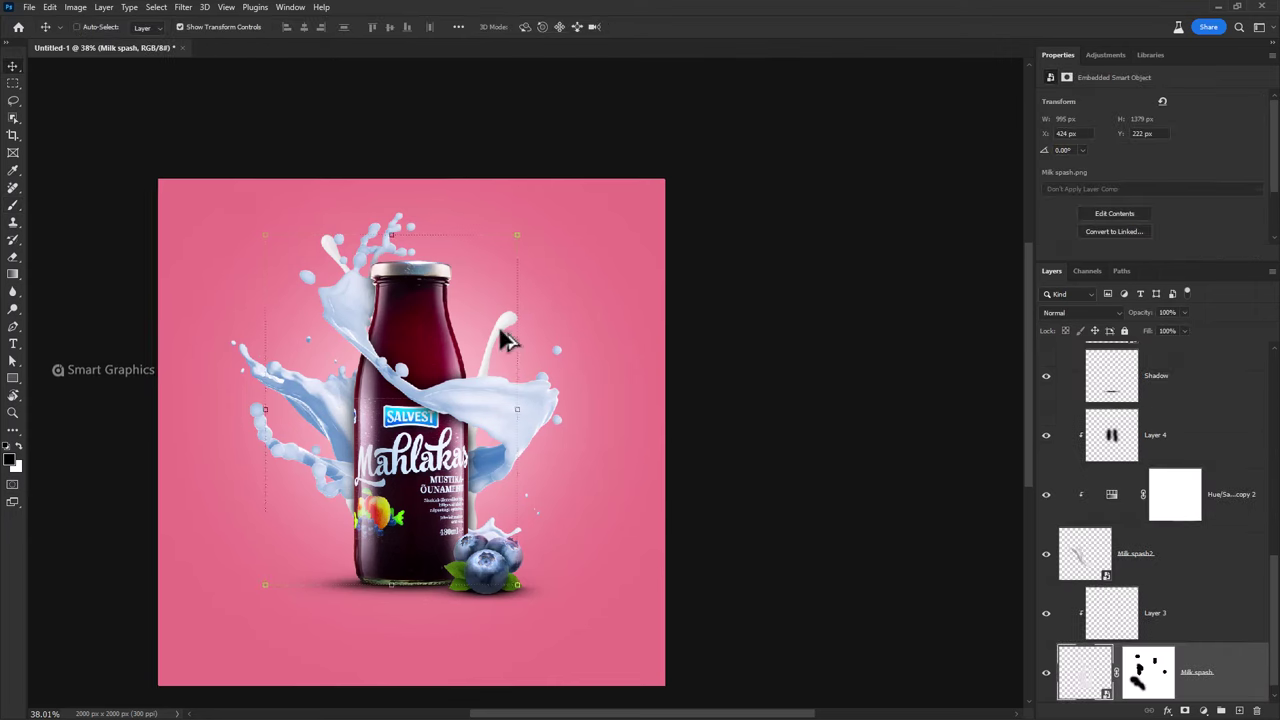
scroll(1237, 662, down, 1)
drag(1175, 478, 1214, 622)
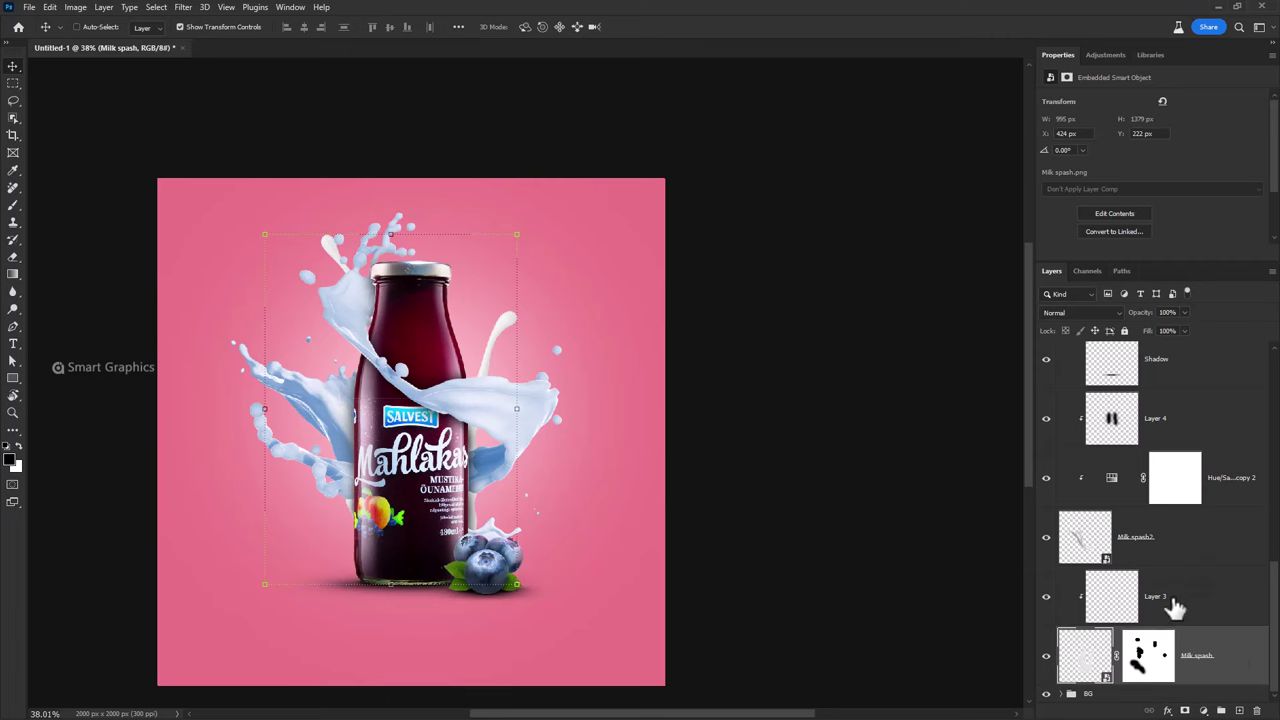
key(ctrl+alt+g)
scroll(1072, 642, down, 1)
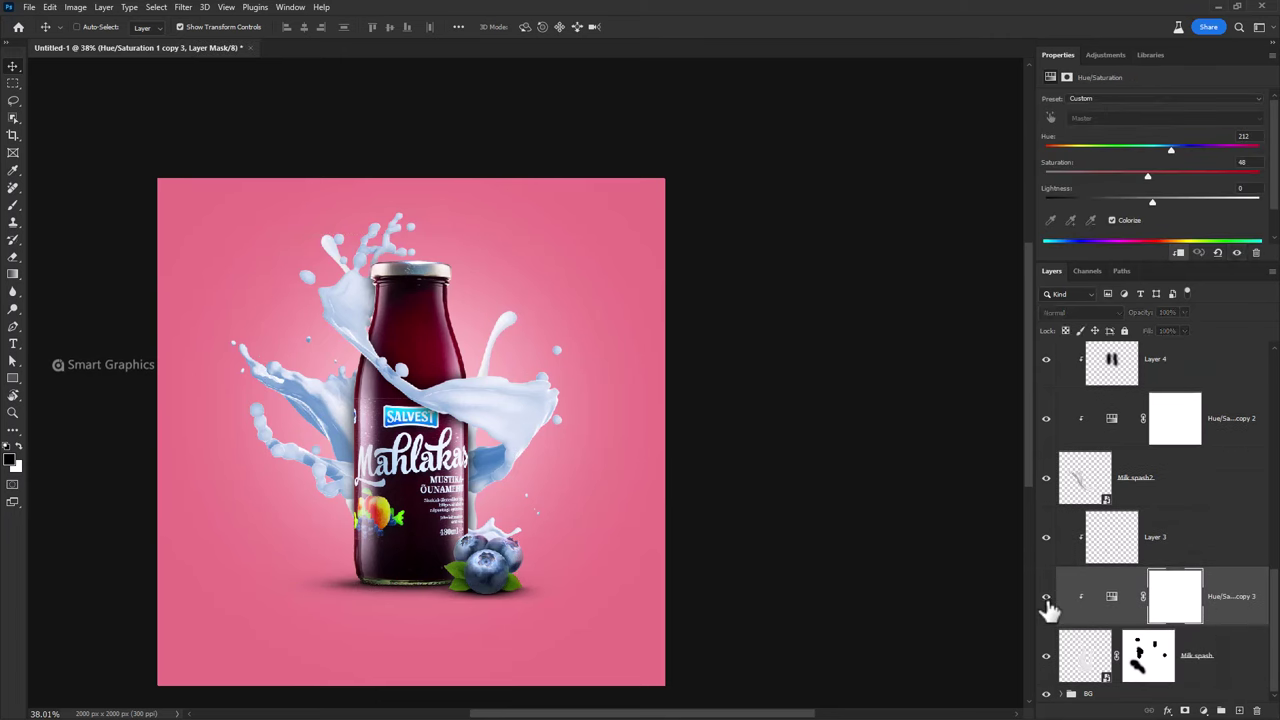
scroll(474, 447, down, 1)
scroll(580, 420, up, 2)
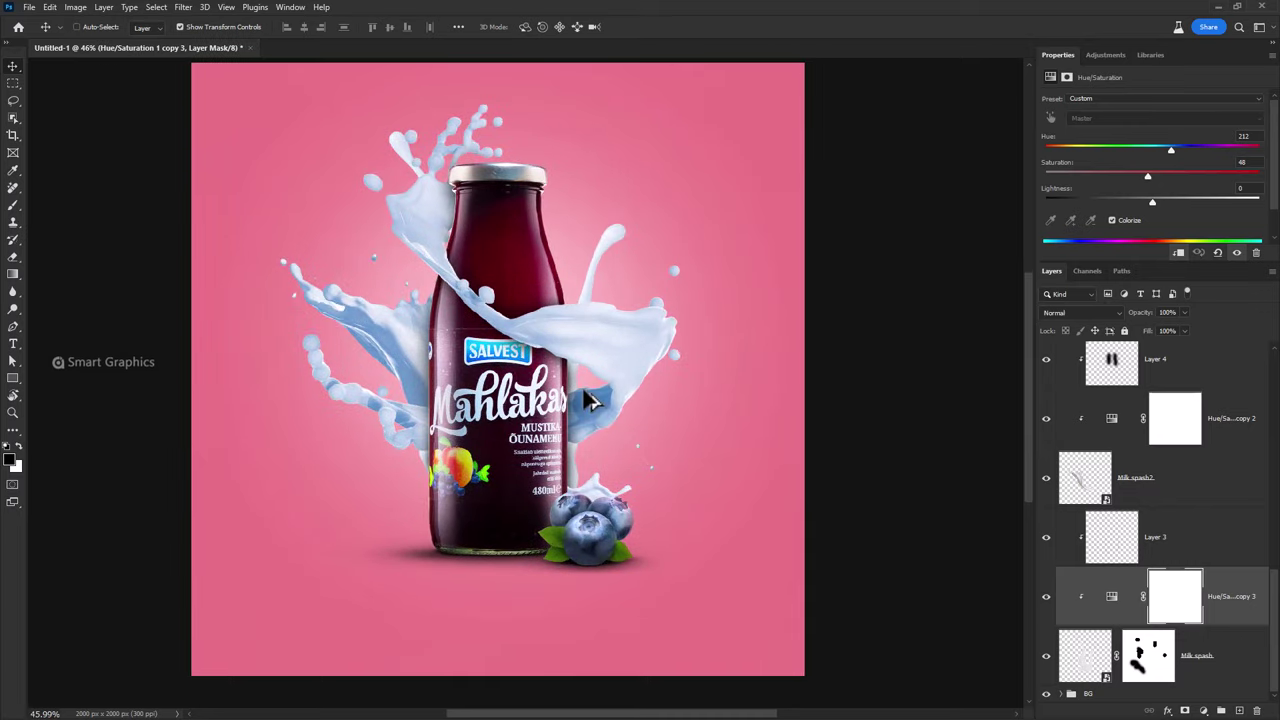
click(1100, 492)
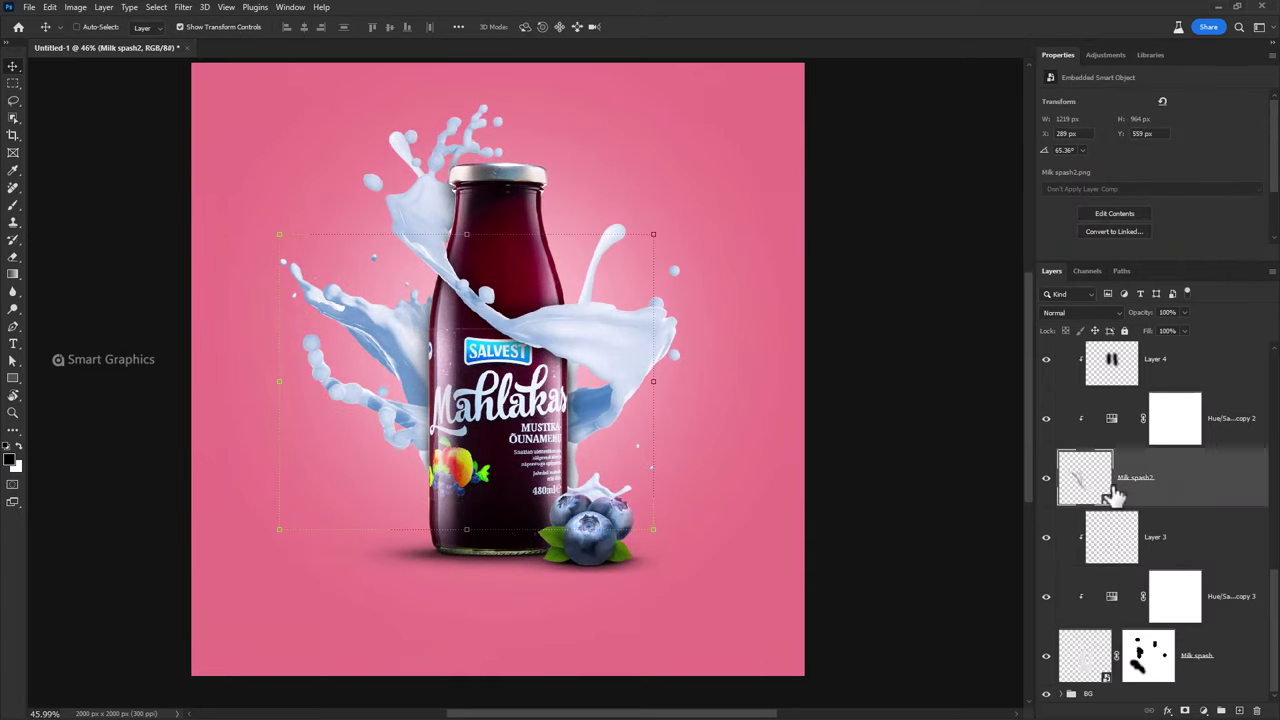
click(1205, 711)
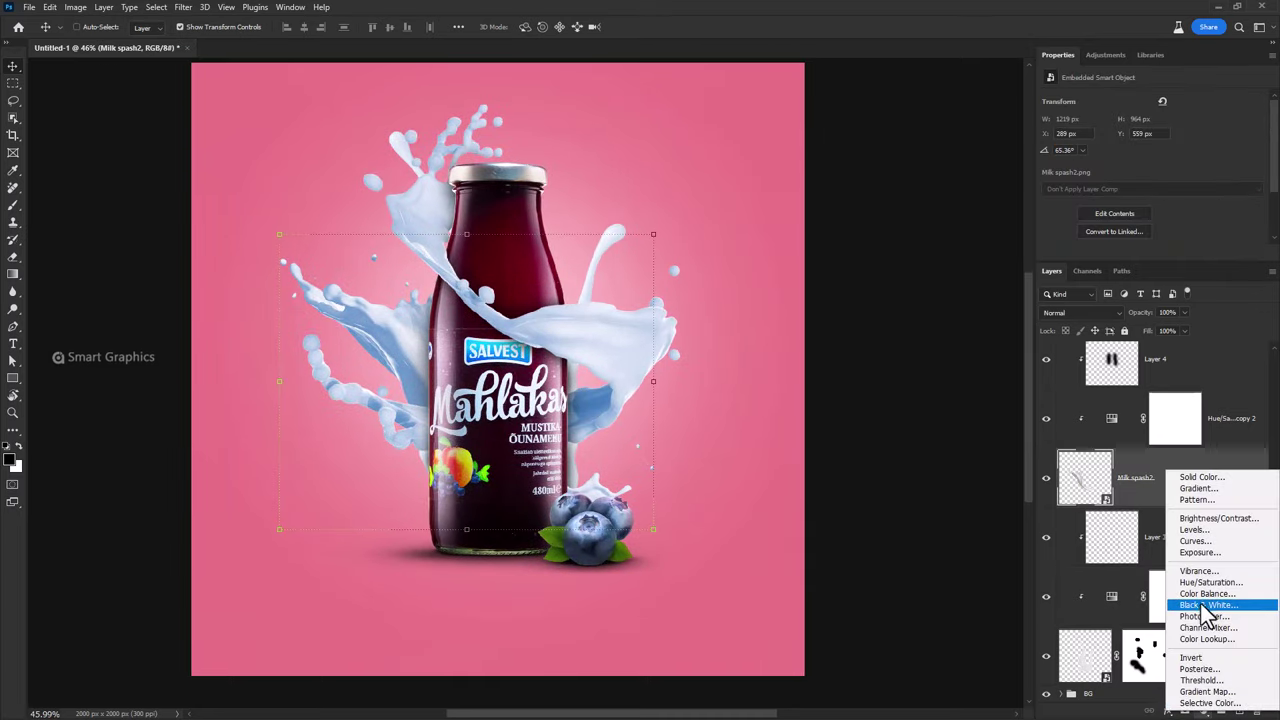
- Add a darkening Curves 4 clipped to Milk spash2 with an inverted mask
click(1195, 541)
alt+click(1218, 446)
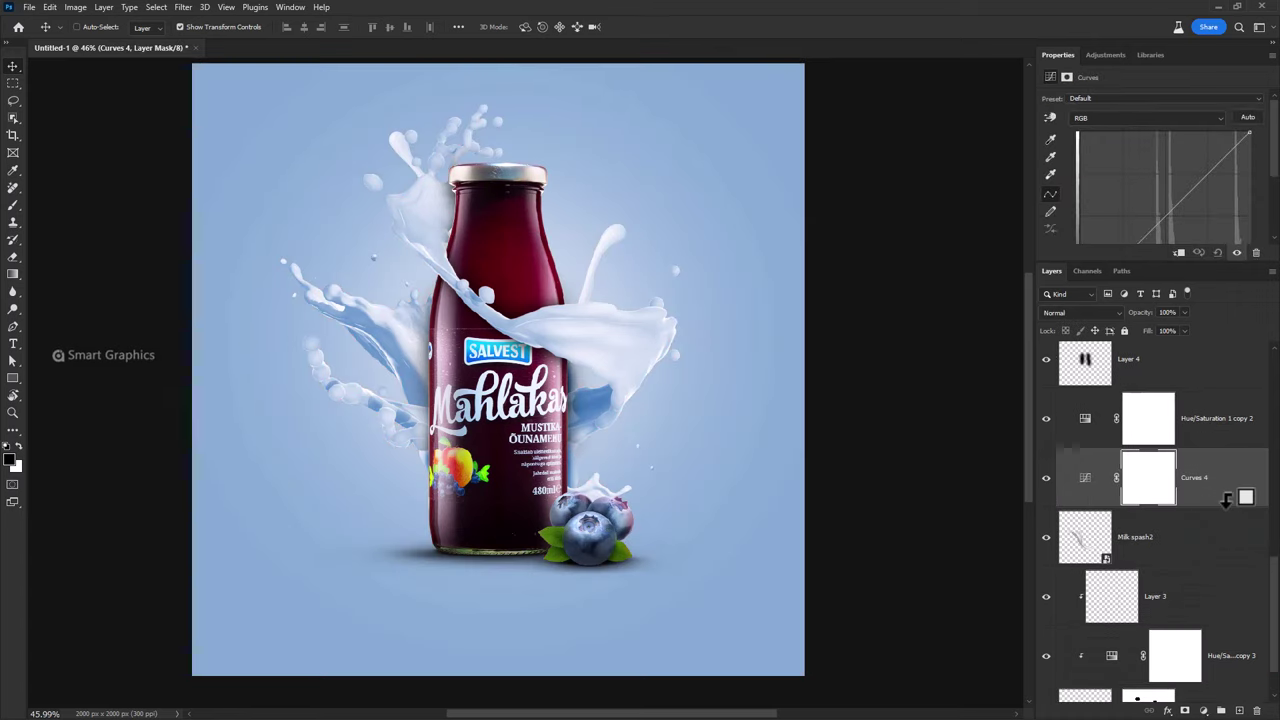
alt+click(1218, 441)
drag(1252, 133, 1268, 170)
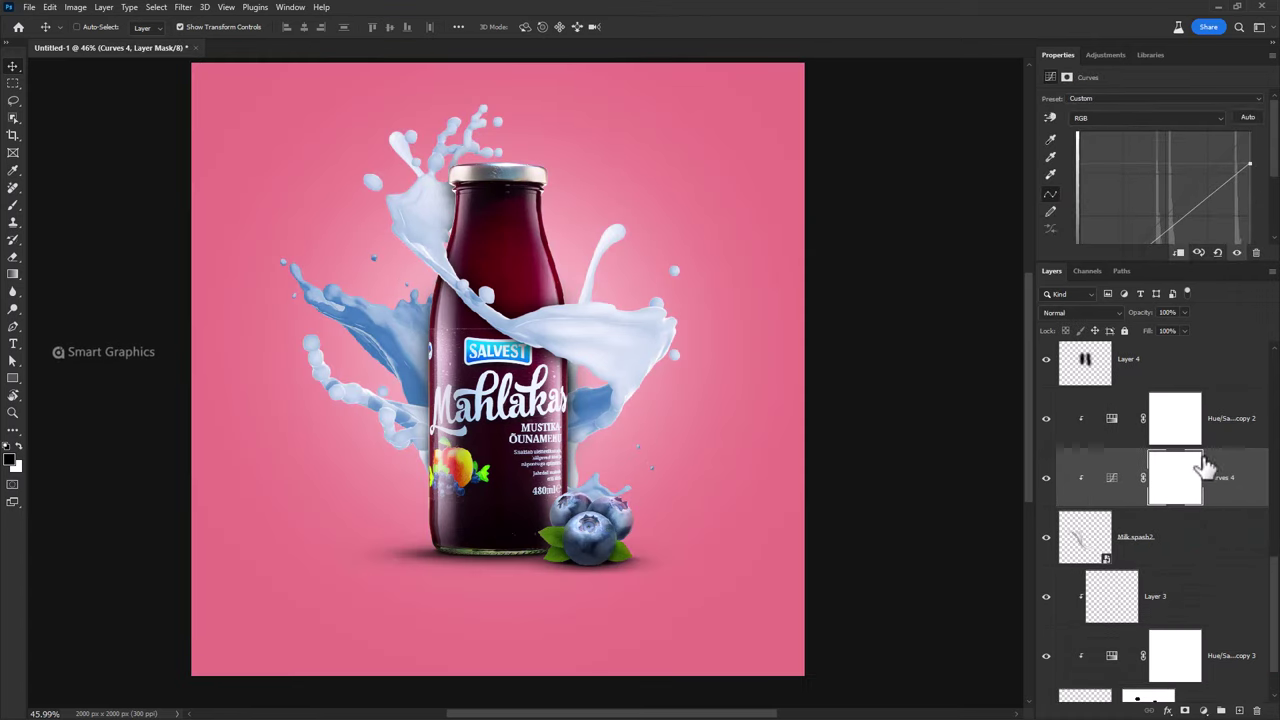
click(1174, 486)
key(ctrl+i)
- Set up a larger brush for painting the Curves 4 mask
scroll(380, 357, up, 3)
key(b)
key(x)
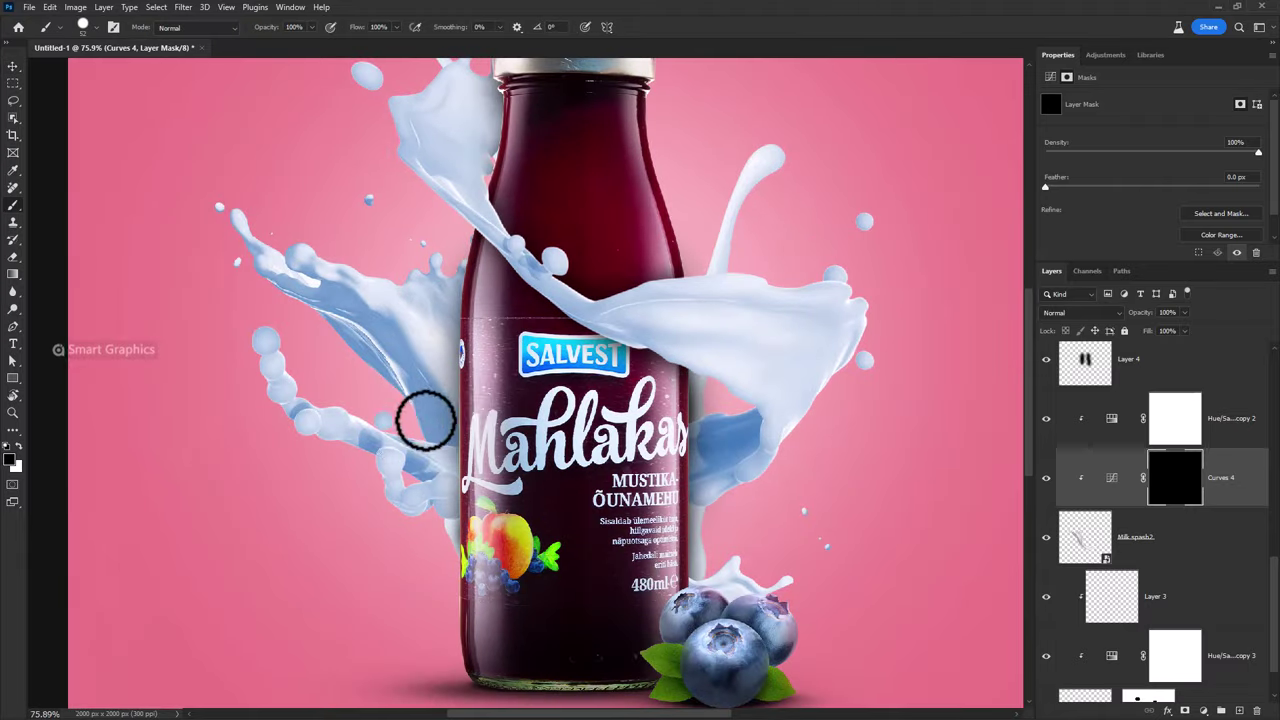
right_click(398, 392)
key(Escape)
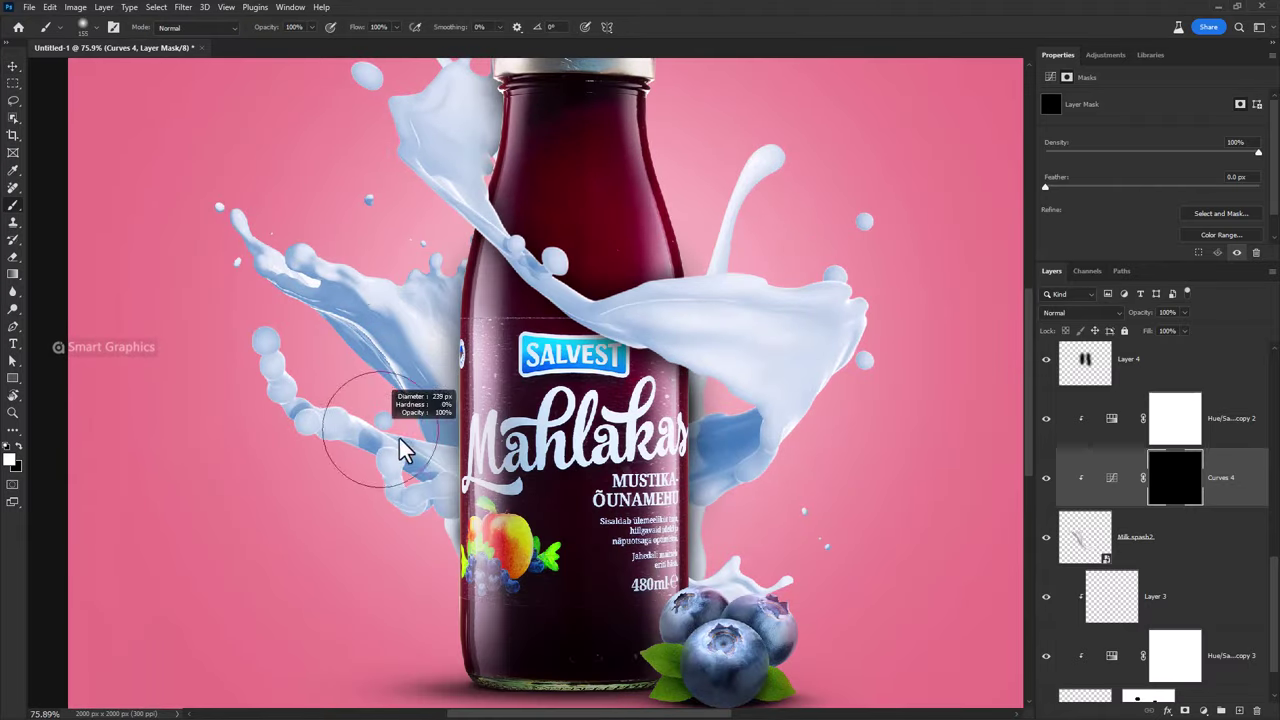
mouse_move(400, 400)
mouse_down()
mouse_move(410, 407)
mouse_move(305, 314)
mouse_move(400, 443)
mouse_move(451, 286)
mouse_move(371, 337)
mouse_move(414, 443)
mouse_move(457, 366)
mouse_move(405, 250)
mouse_up()
key(x)
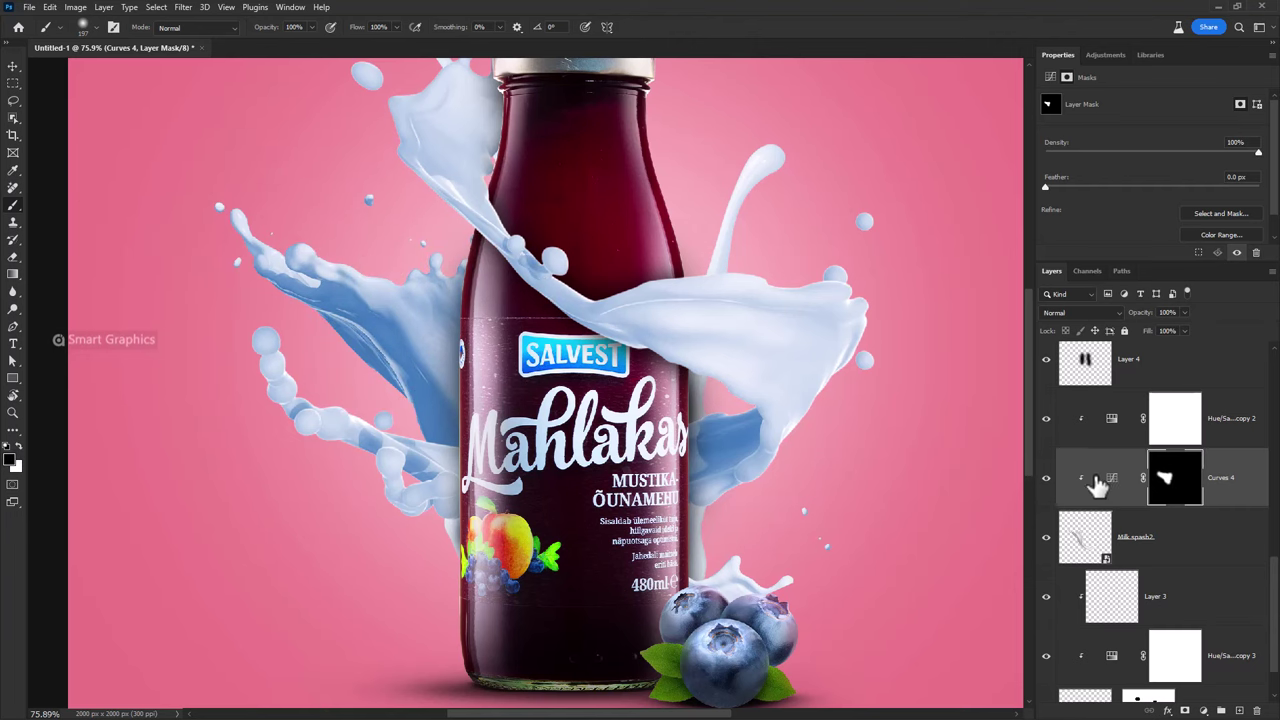
- Add a darkening Curves 5 clipped to Milk spash4 with an inverted mask
ctrl+click(776, 352)
click(1201, 709)
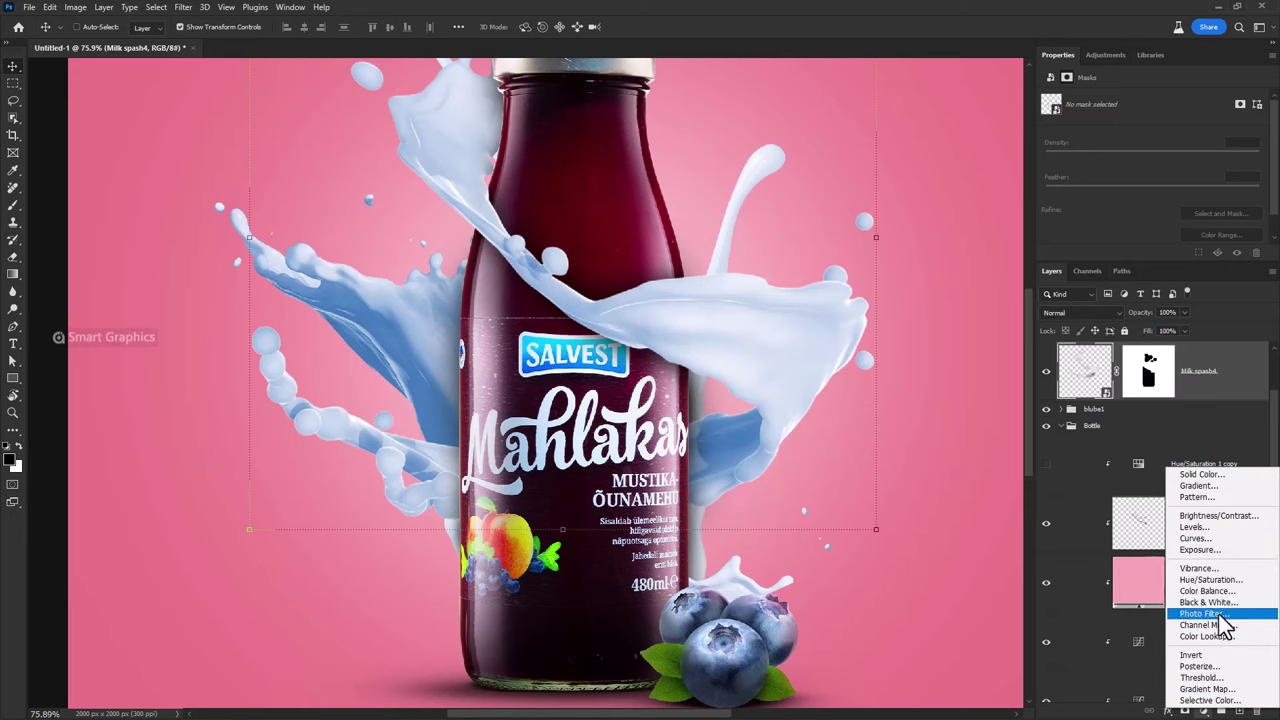
click(1195, 539)
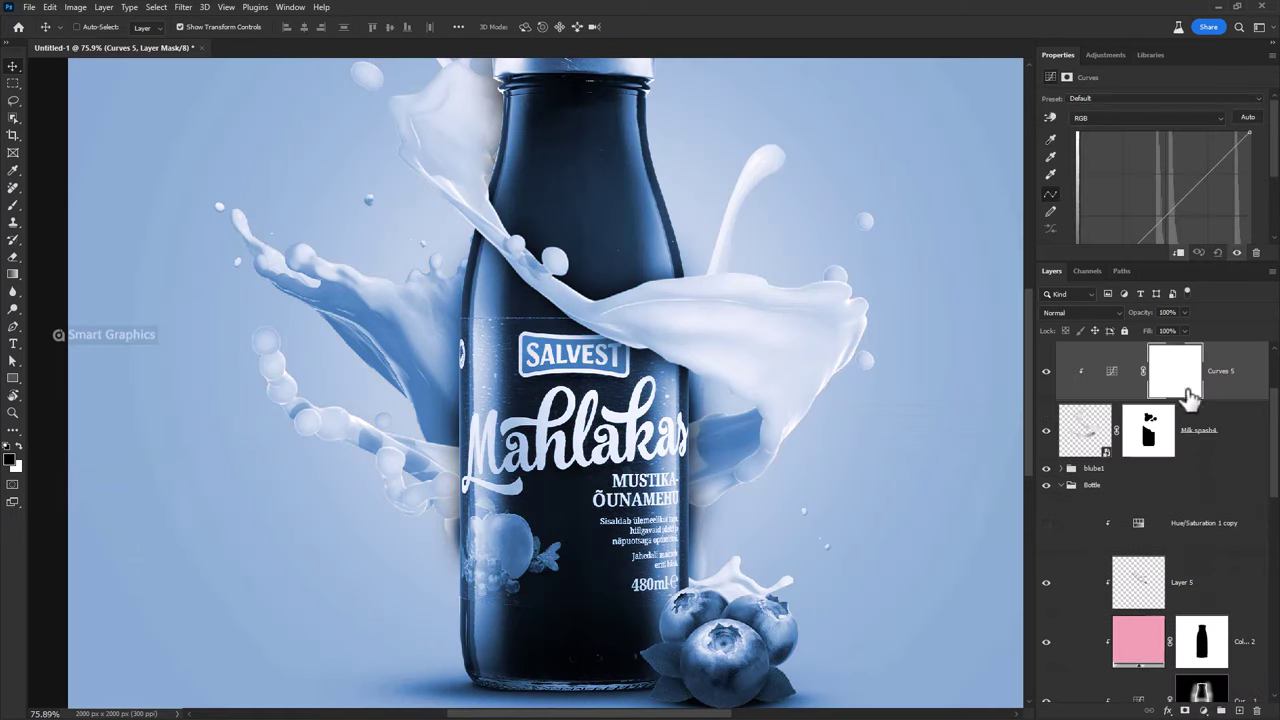
alt+click(1200, 458)
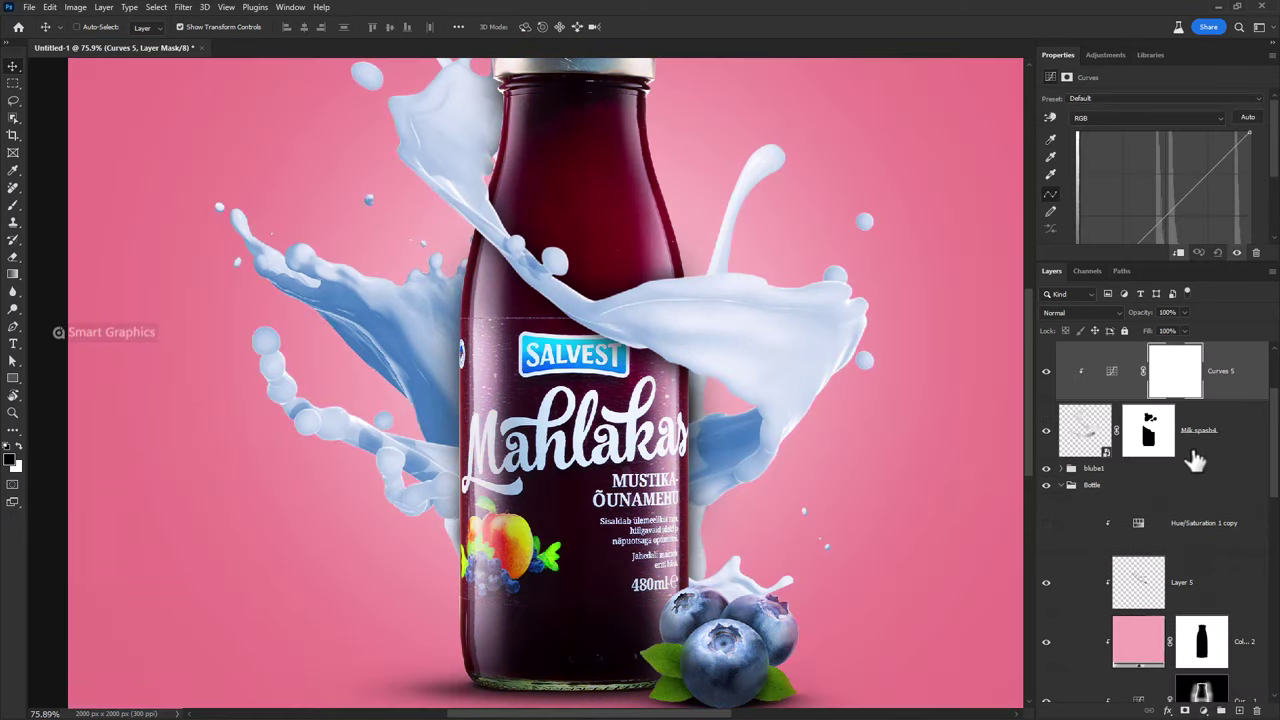
drag(1251, 133, 1265, 174)
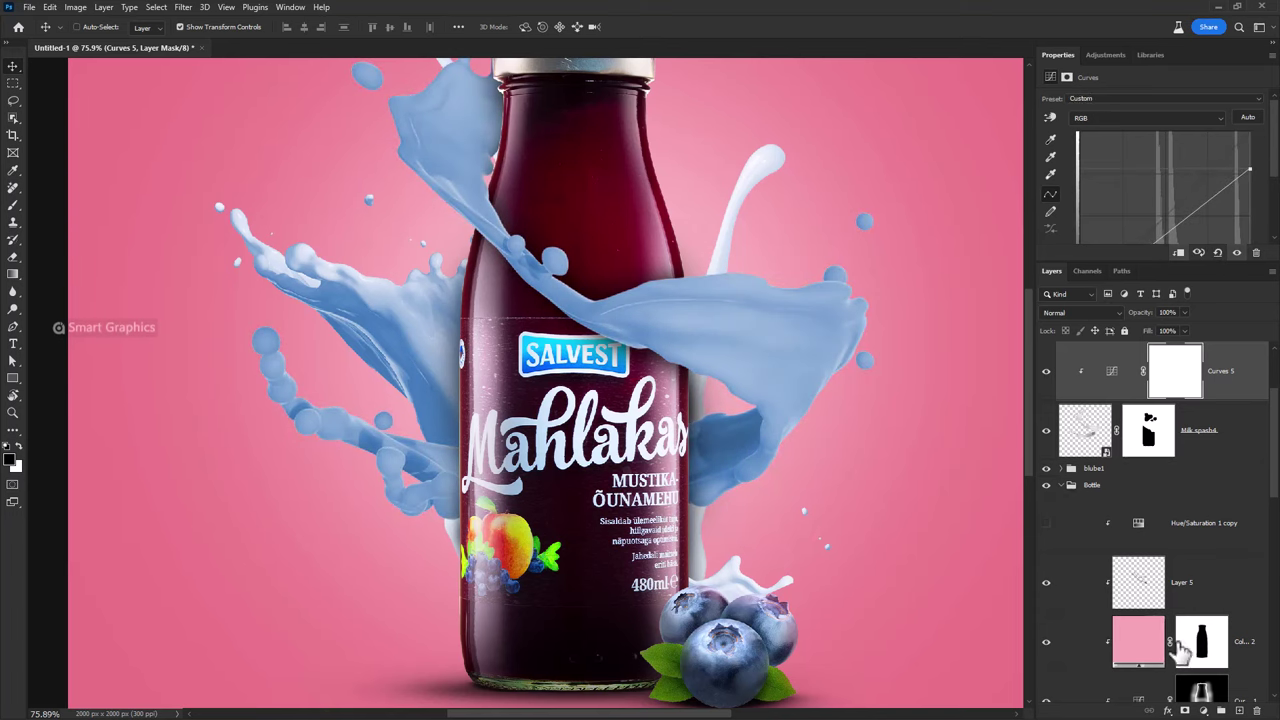
click(1172, 371)
key(ctrl+i)
- Paint white on the Curves 5 mask to deepen the milk crossing the bottle
key(b)
key(x)
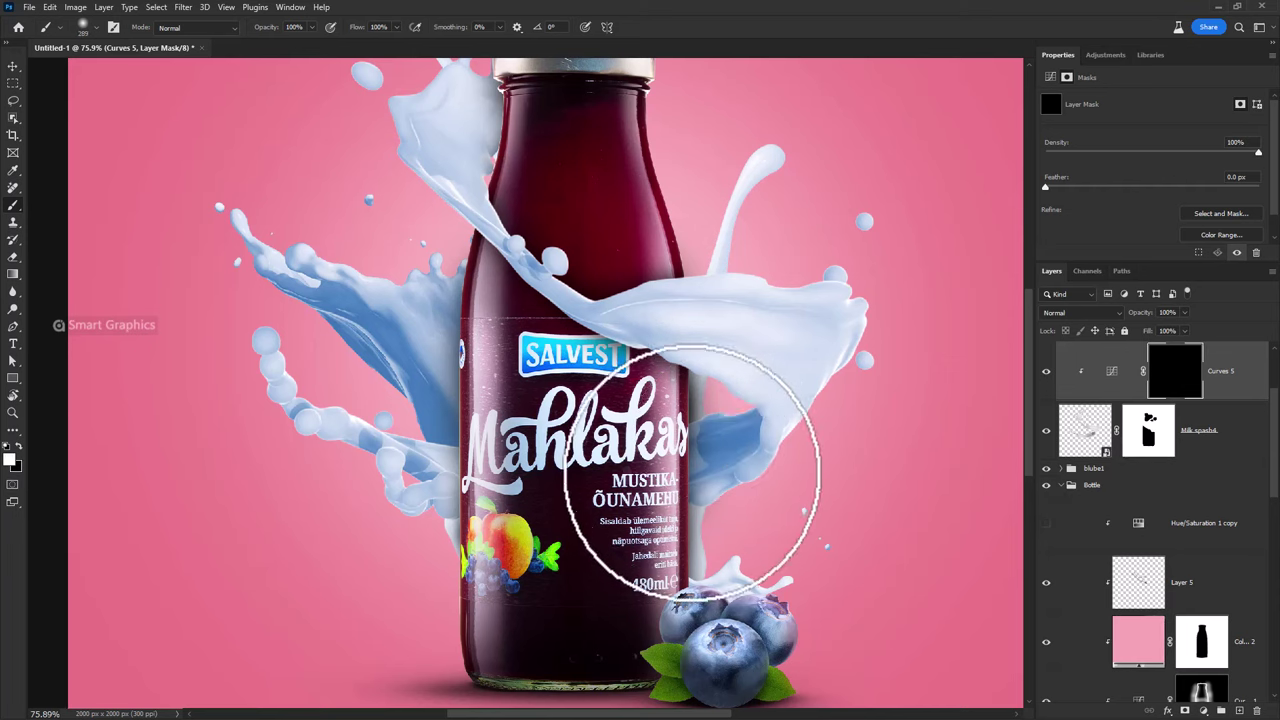
click(712, 400)
key(bracketleft)
key(bracketleft)
key(bracketleft)
key(bracketleft)
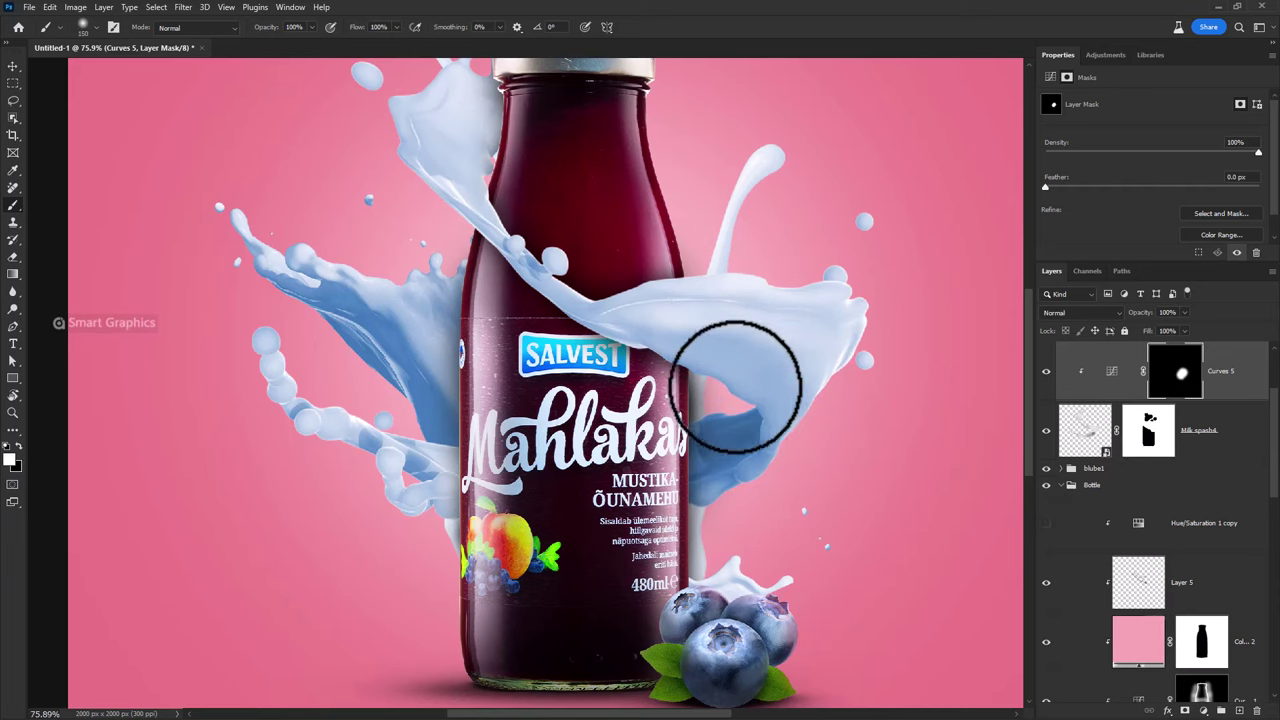
drag(508, 271, 720, 400)
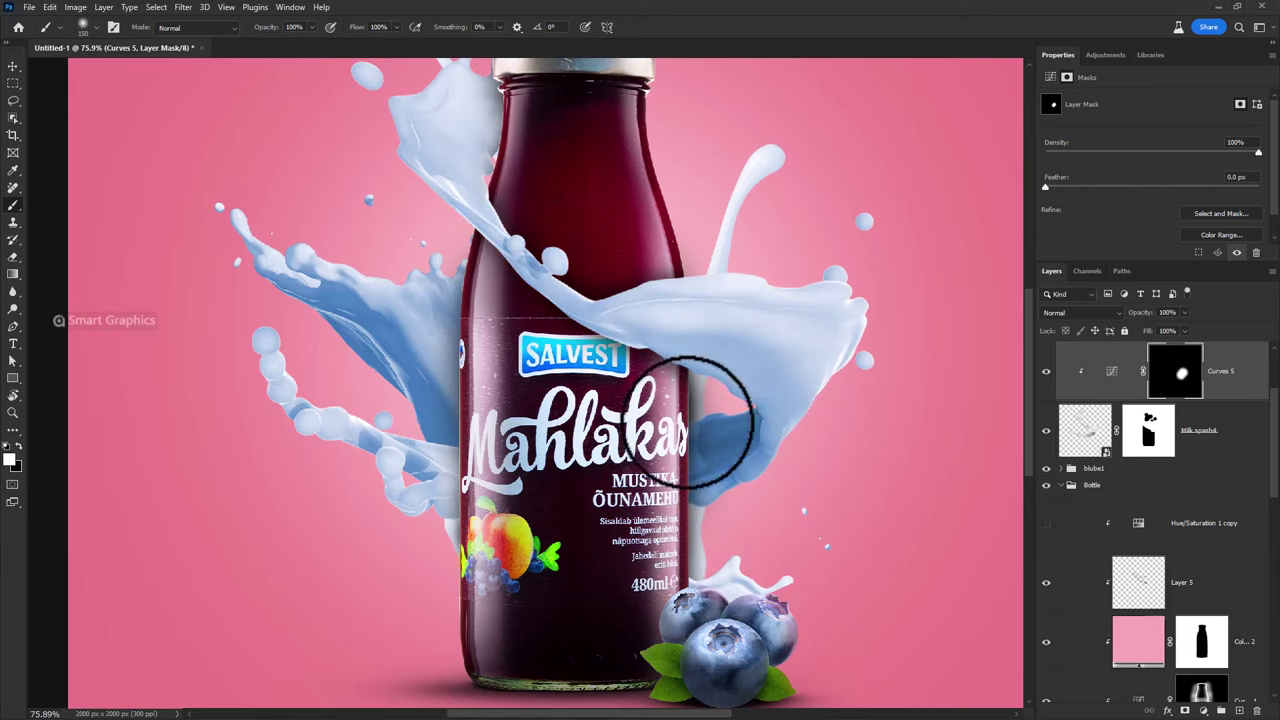
key(bracketleft)
key(bracketleft)
key(bracketleft)
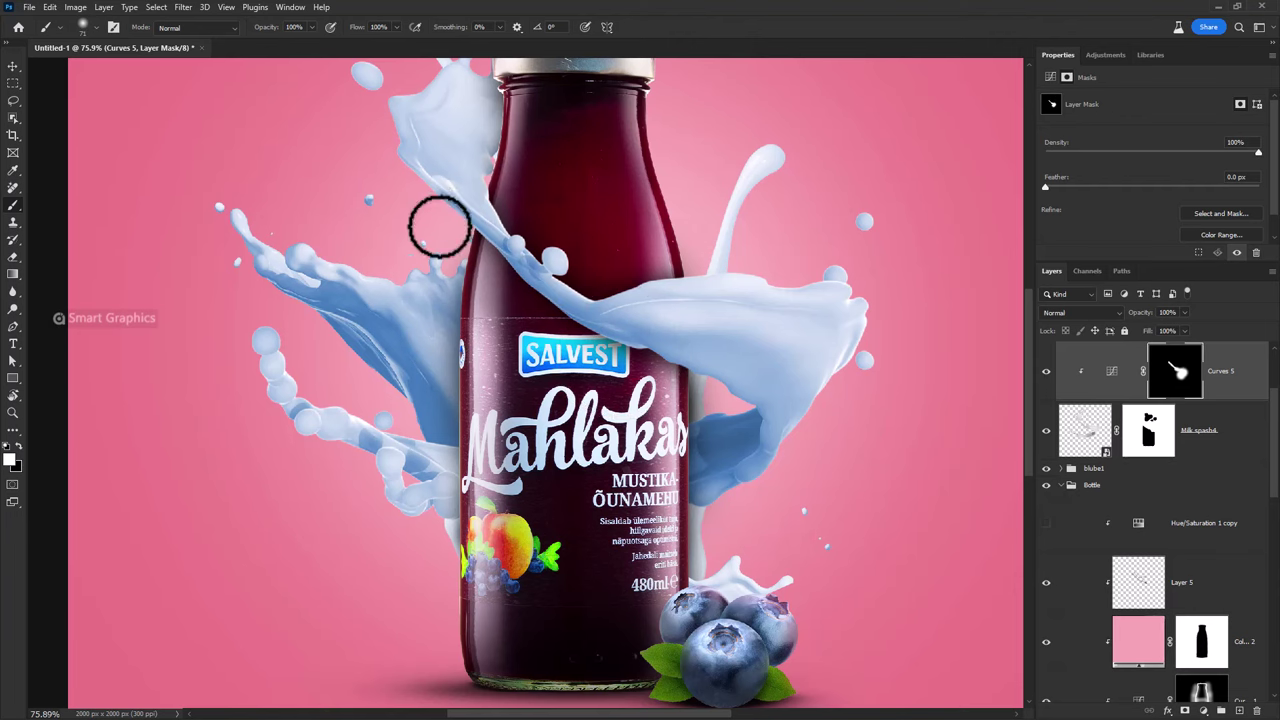
- Deepen the splash beside the bottle neck and set brush opacity to 40%
drag(420, 129, 467, 256)
key(bracketright)
key(bracketright)
key(bracketright)
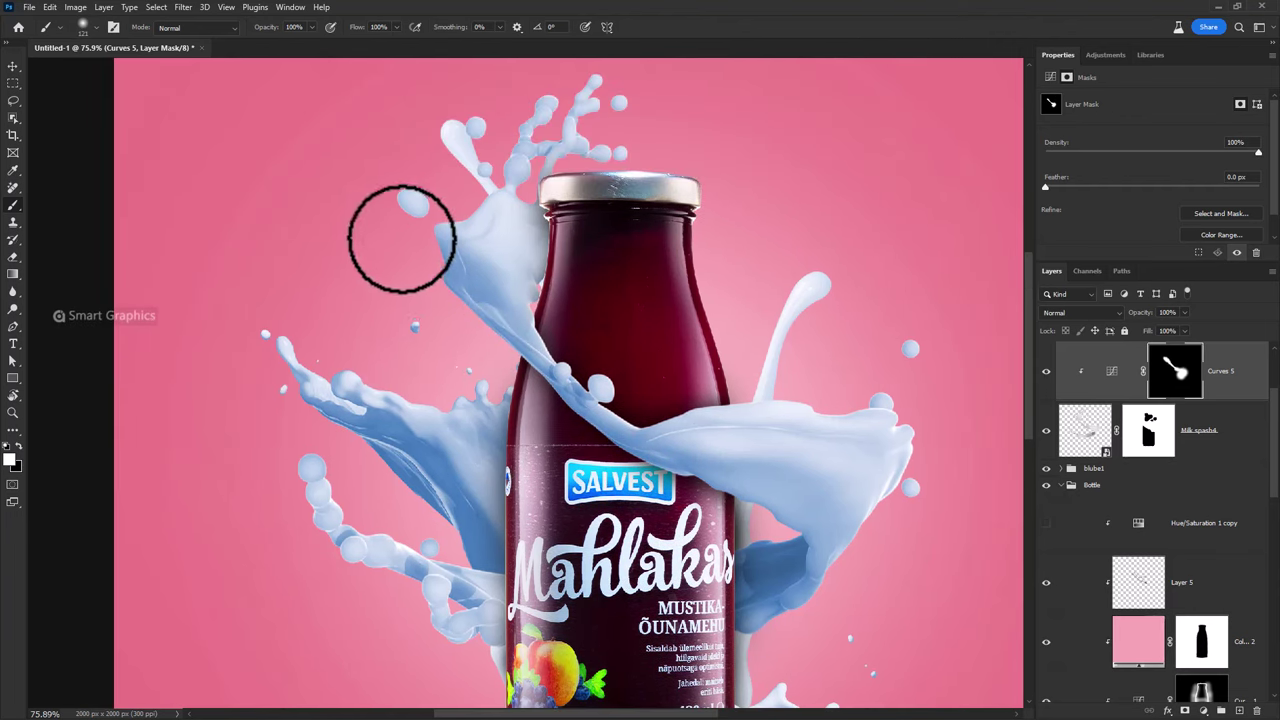
key(bracketleft)
key(bracketleft)
key(bracketleft)
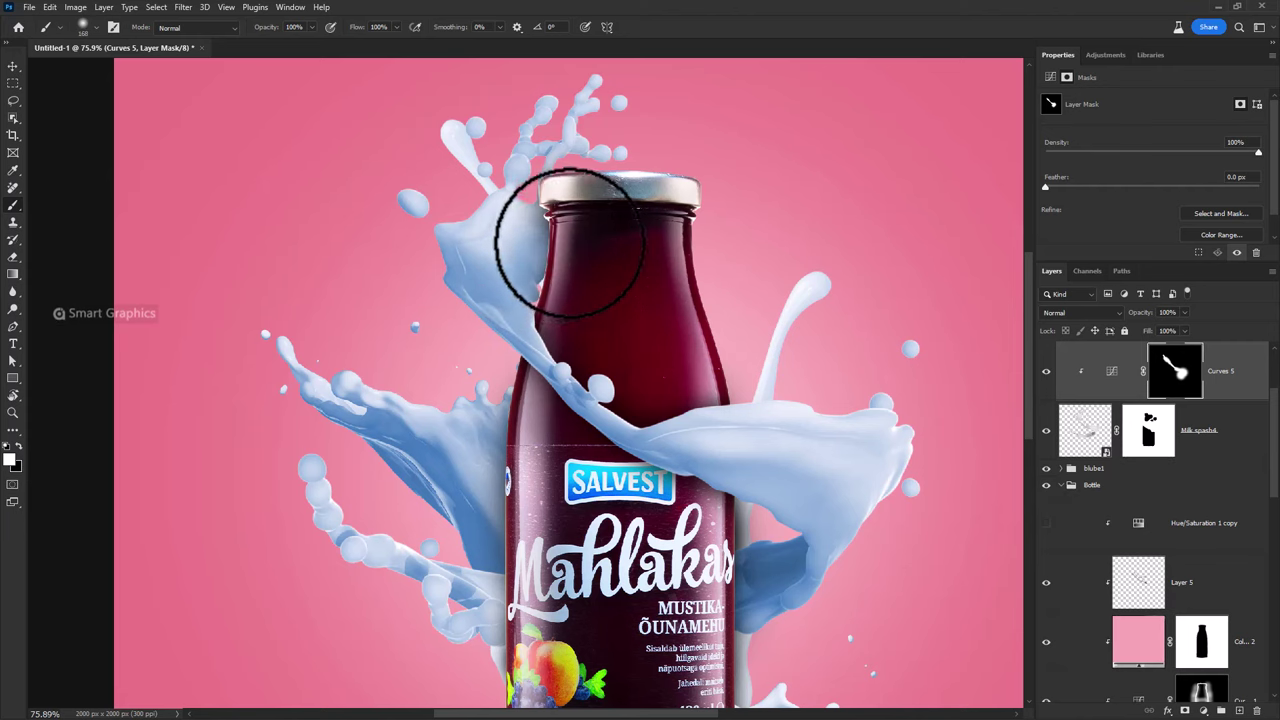
drag(556, 310, 500, 251)
key(4)
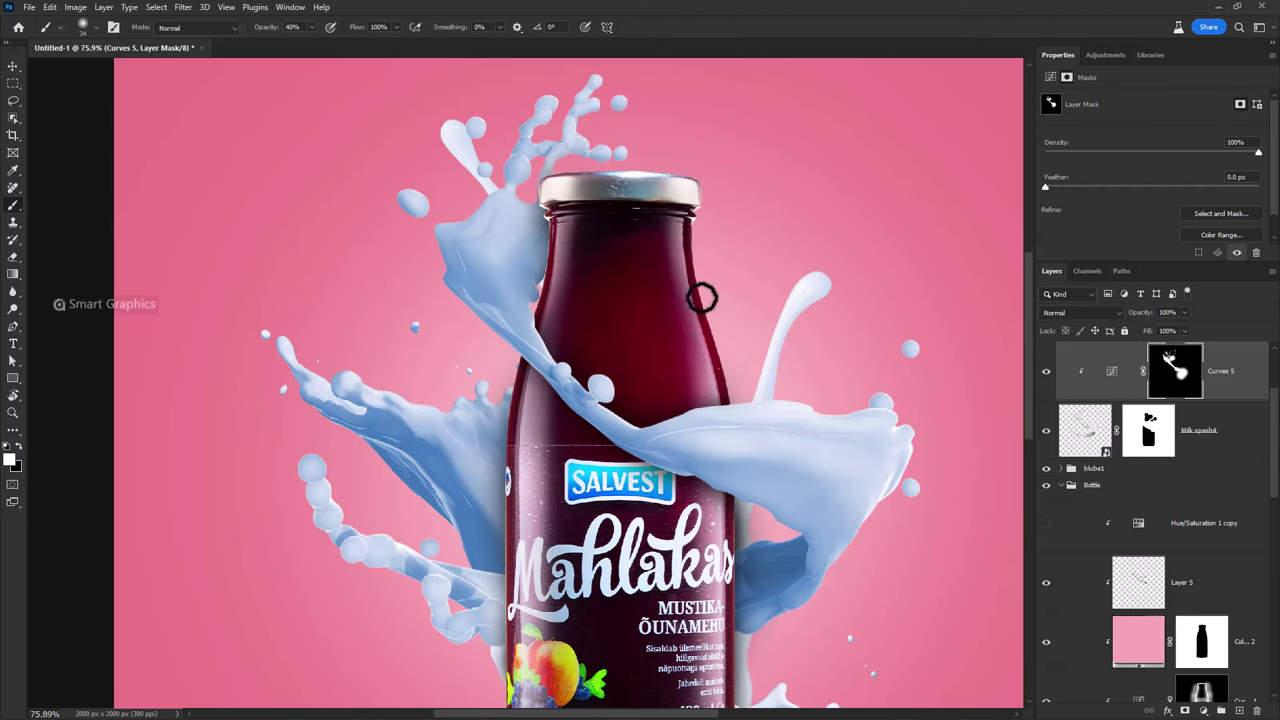
key(v)
ctrl+click(789, 327)
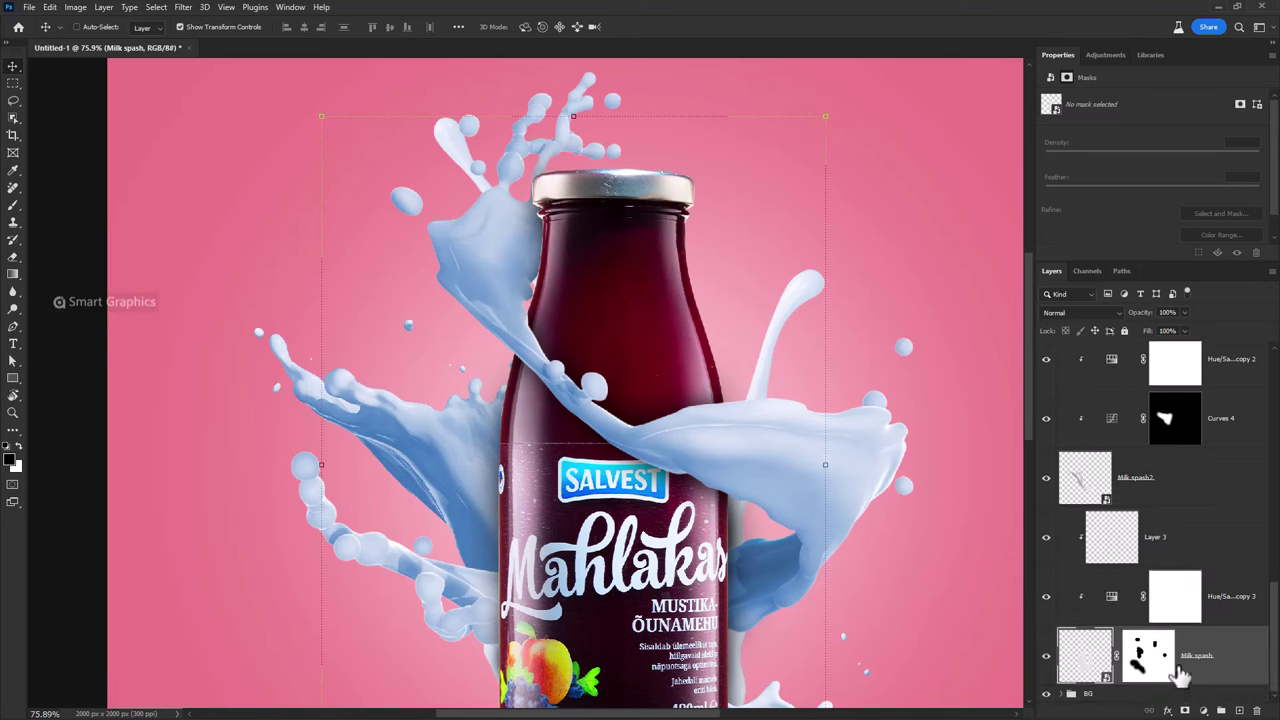
- Add a darkening Curves 6 on Milk spash with an inverted mask and paint a light stroke
click(1202, 711)
click(1196, 541)
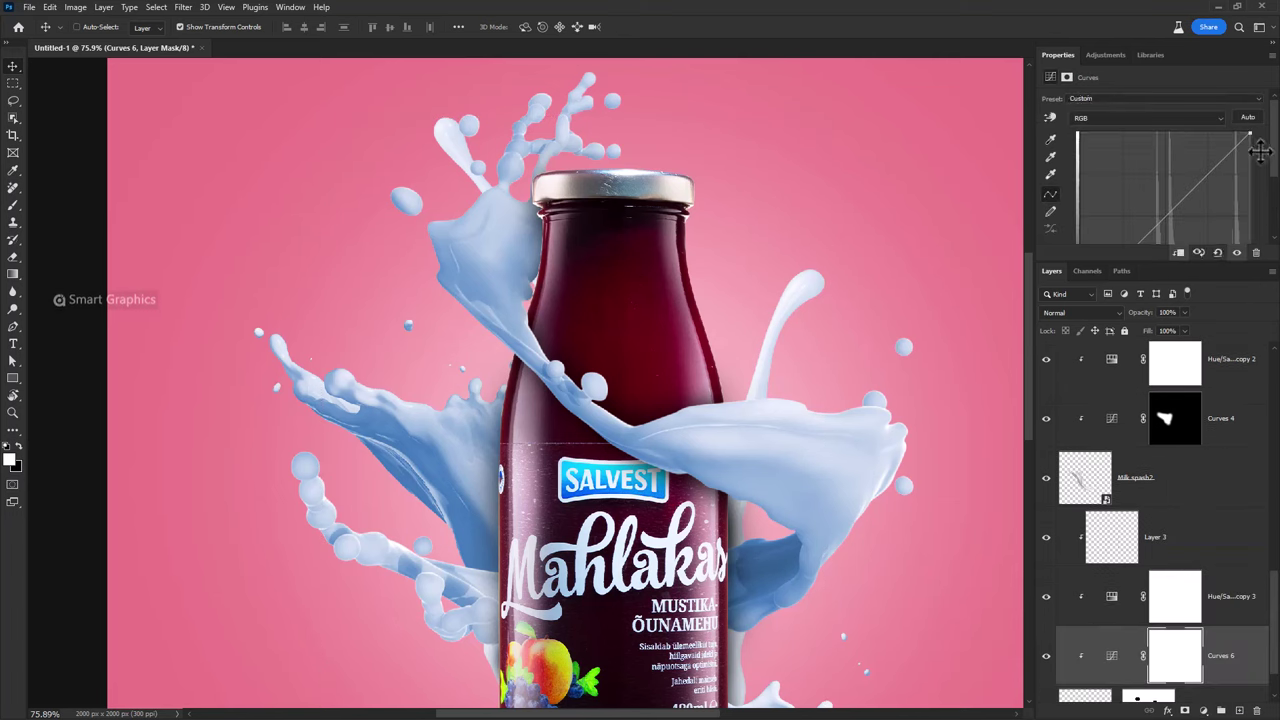
drag(1259, 150, 1268, 178)
click(1175, 655)
key(ctrl+i)
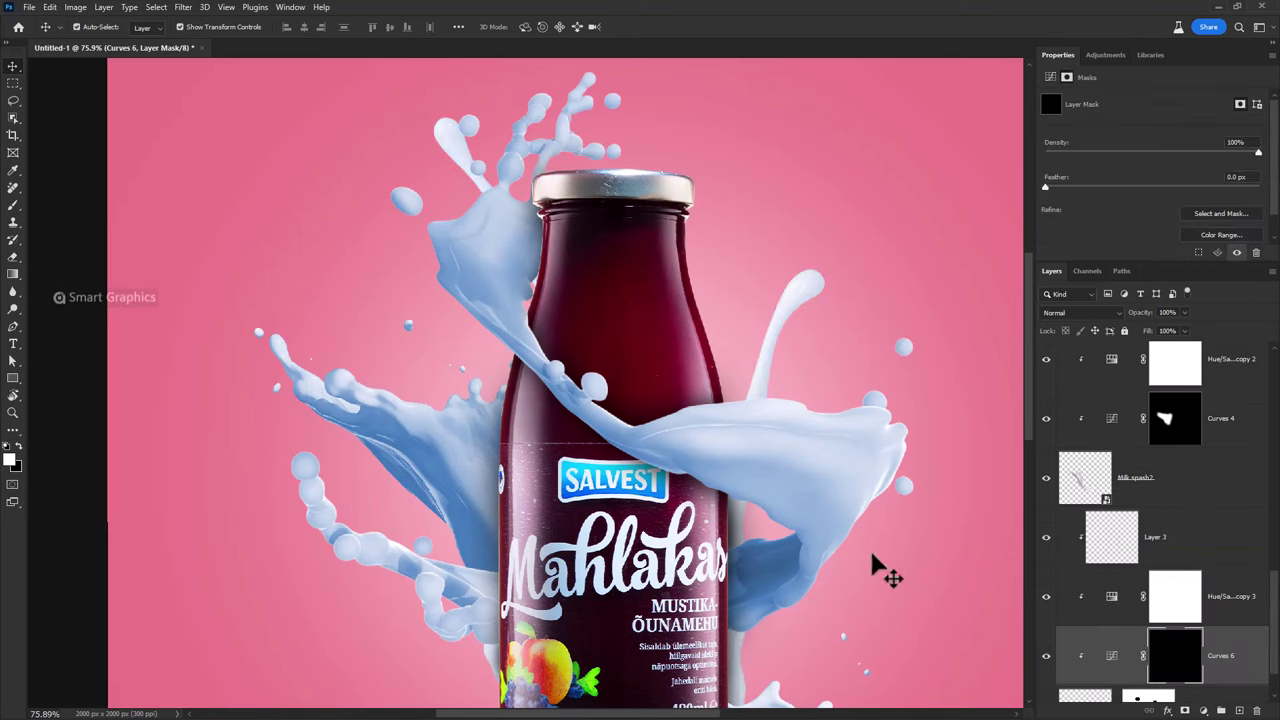
key(b)
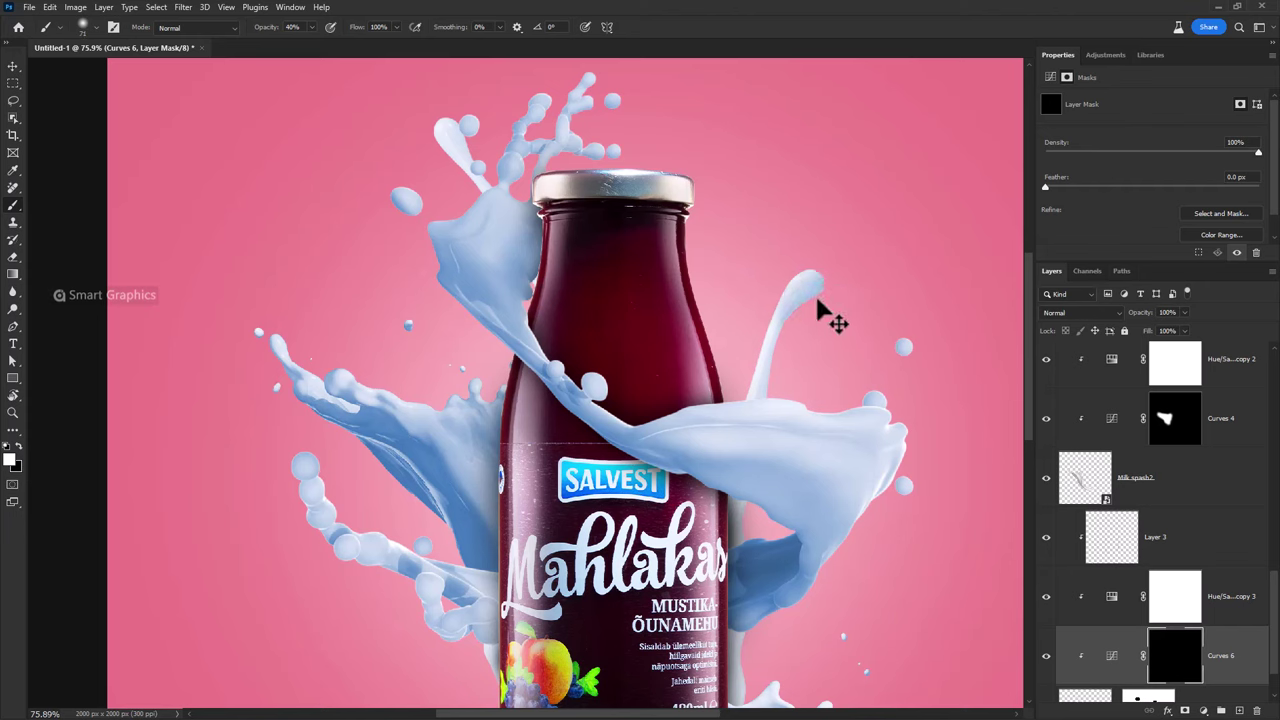
right_click(818, 312)
click(880, 434)
key(bracketleft)
drag(799, 323, 799, 309)
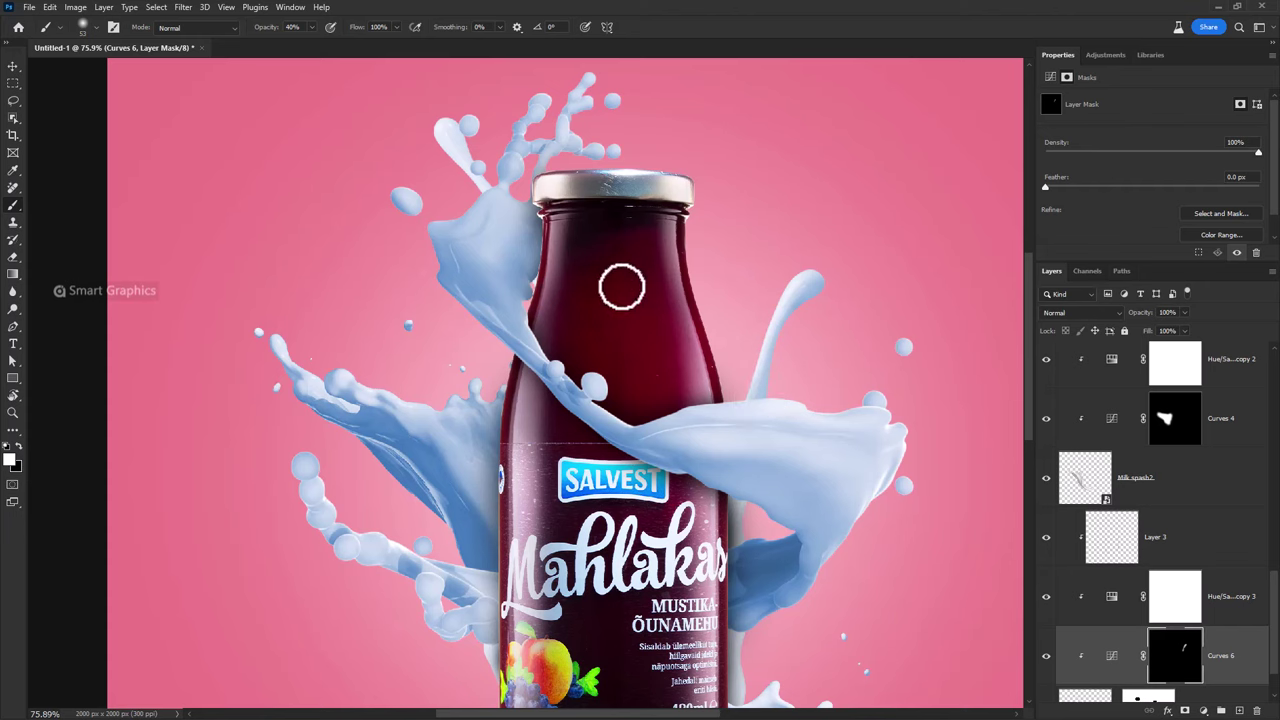
- Paint black on the Milk spash mask to hide the upper-left splash blob
scroll(1150, 600, down, 2)
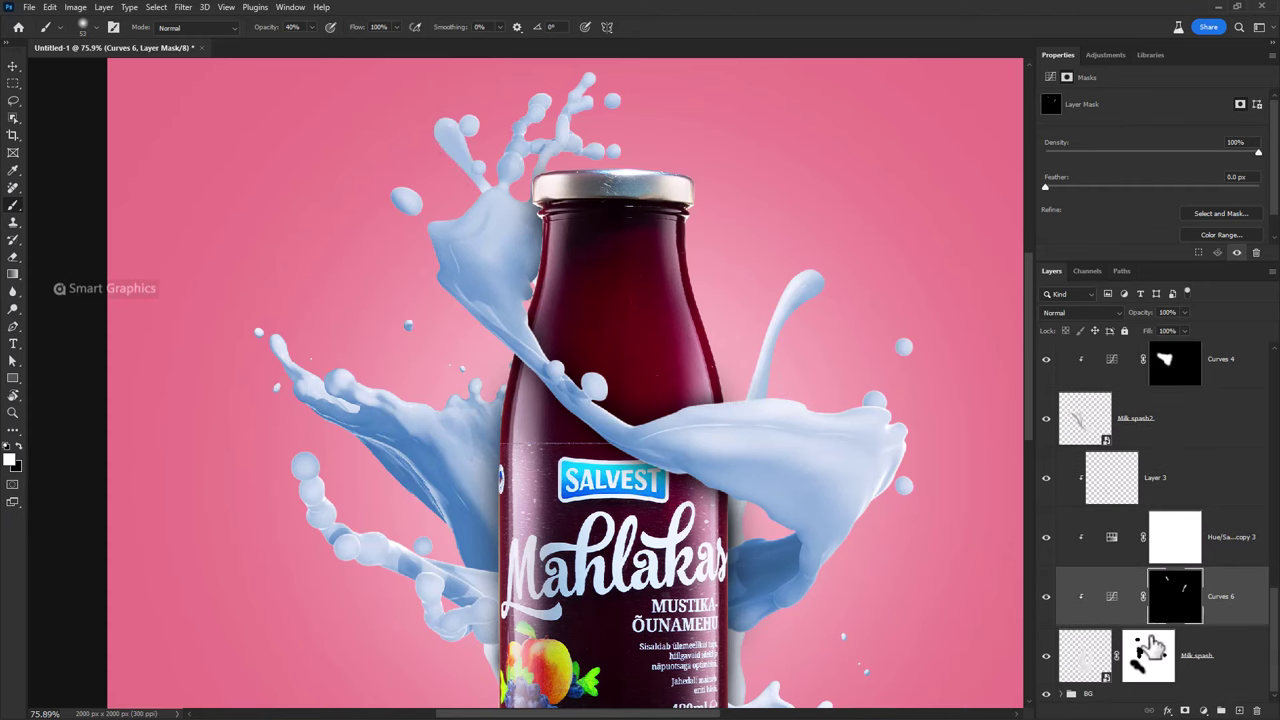
click(1087, 660)
key(x)
key(bracketright)
key(bracketright)
key(bracketright)
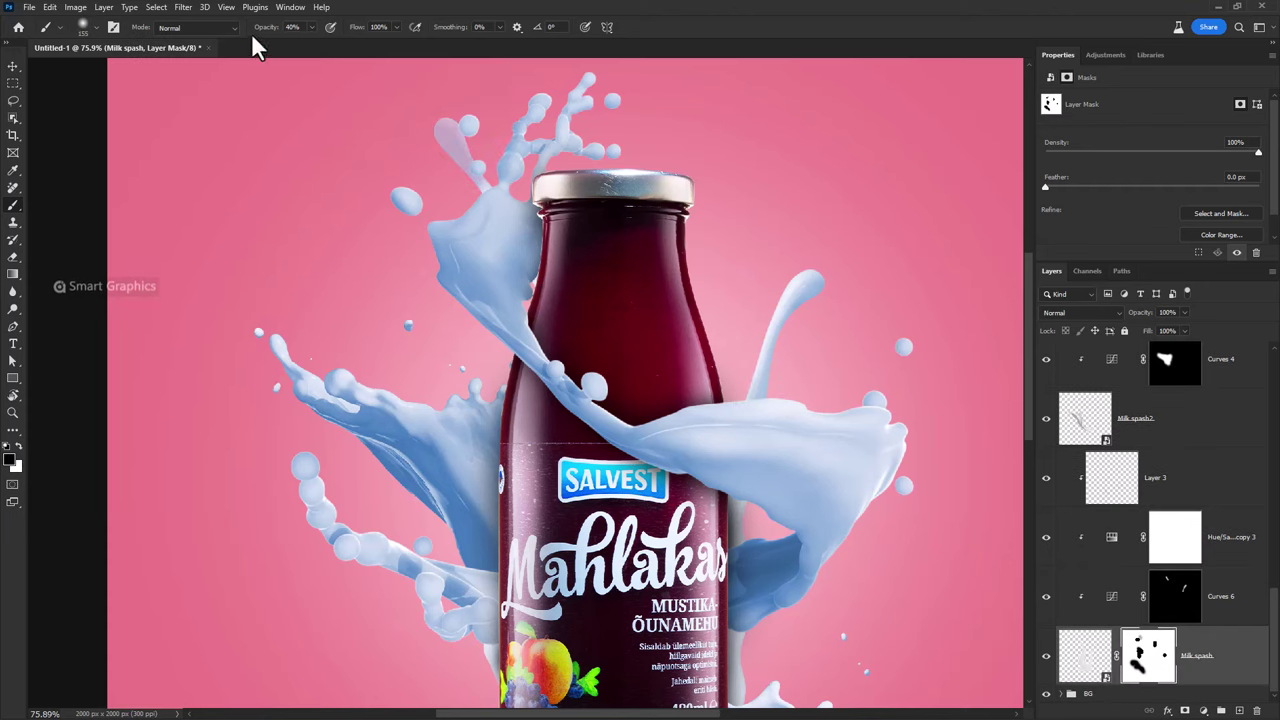
drag(266, 27, 334, 32)
drag(463, 171, 490, 205)
scroll(486, 217, down, 3)
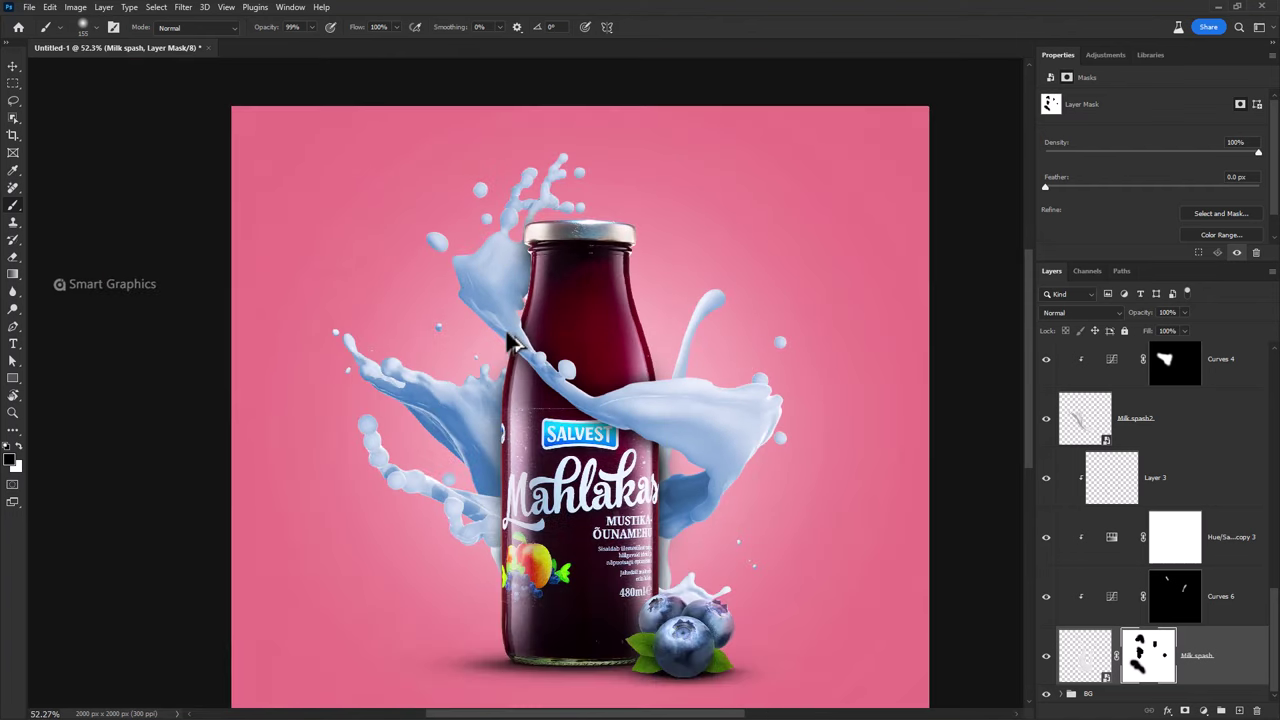
scroll(700, 565, up, 3)
- Paint white on the Curves 4 mask to deepen the splash behind the blueberries
key(v)
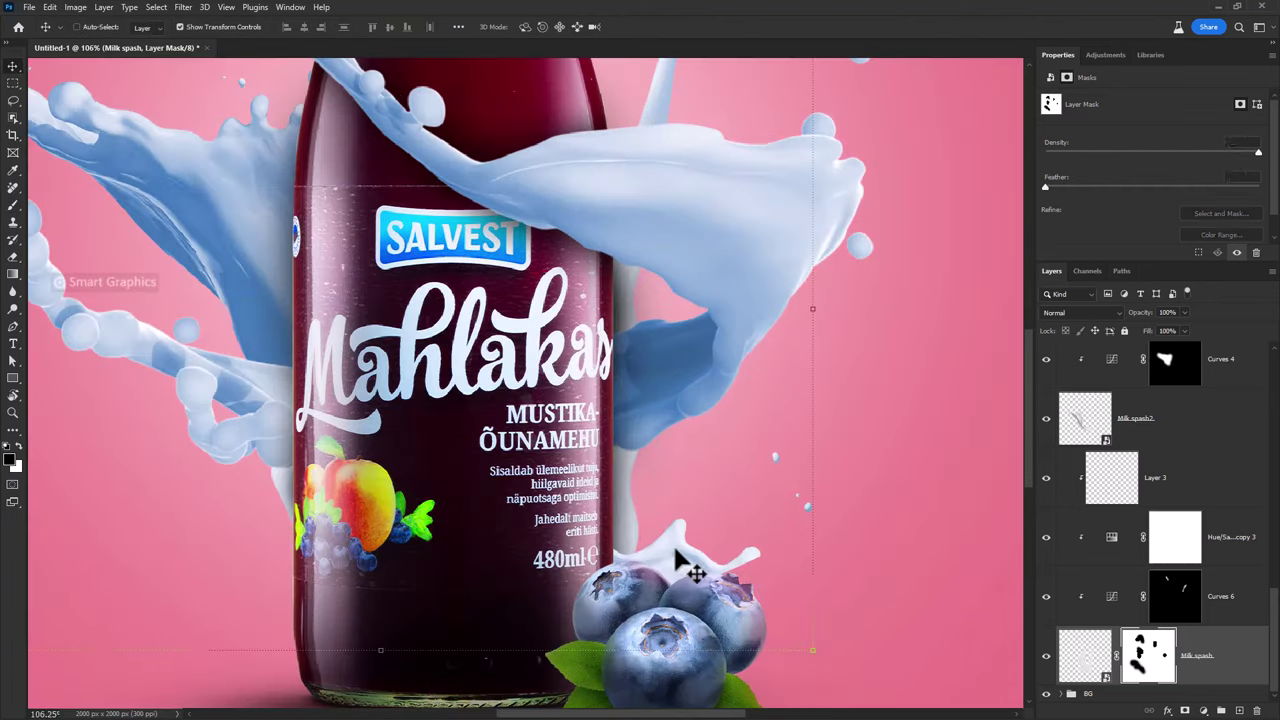
click(1085, 418)
scroll(1180, 400, up, 2)
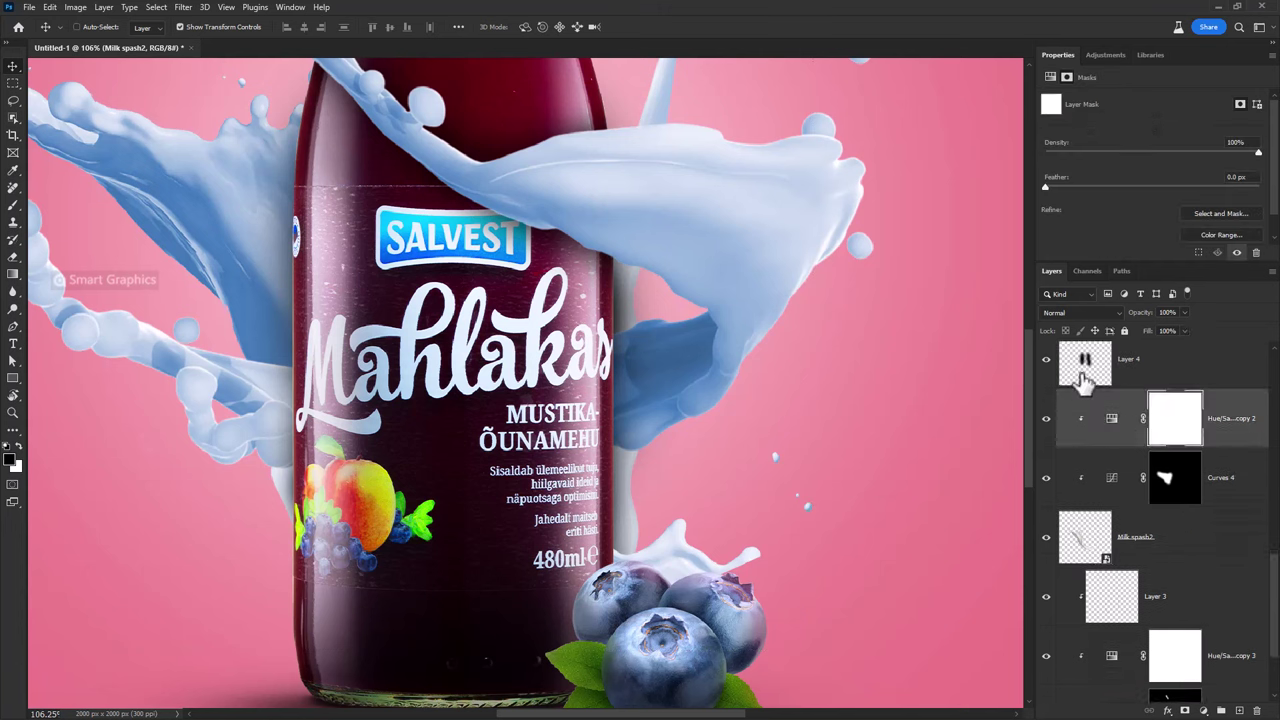
click(1177, 443)
key(b)
key(x)
key(bracketright)
key(bracketright)
key(bracketright)
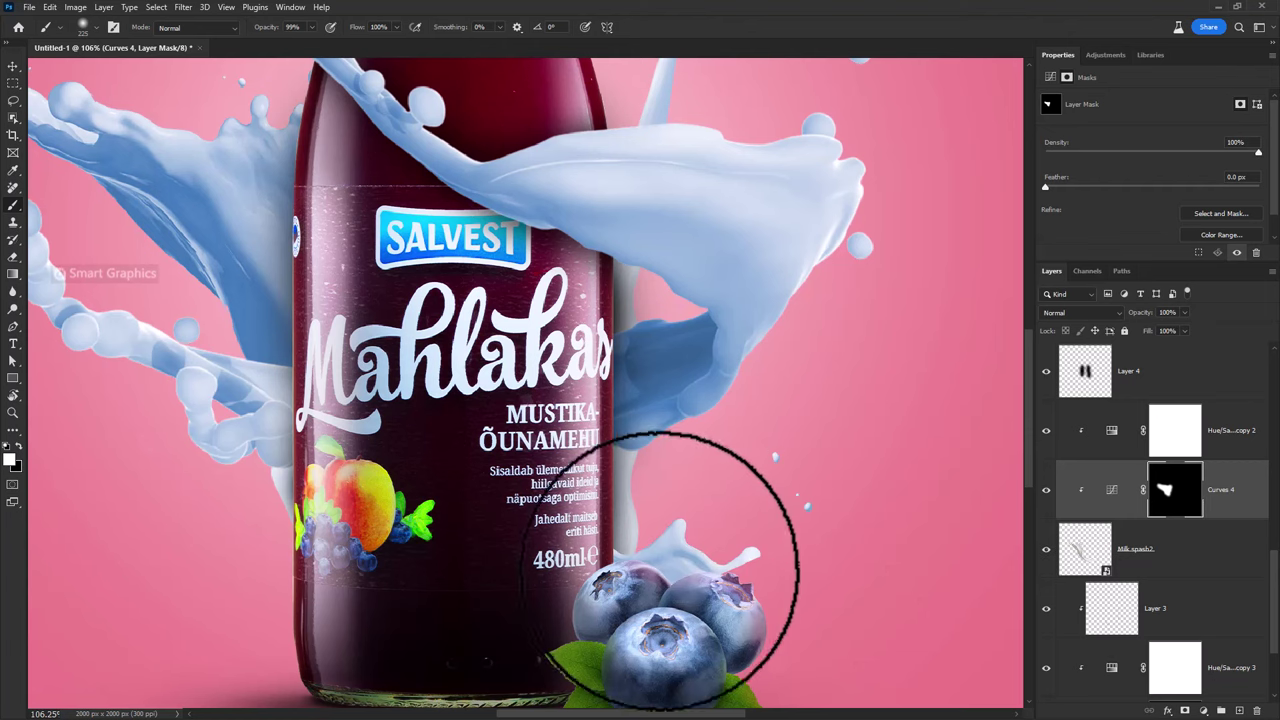
click(640, 560)
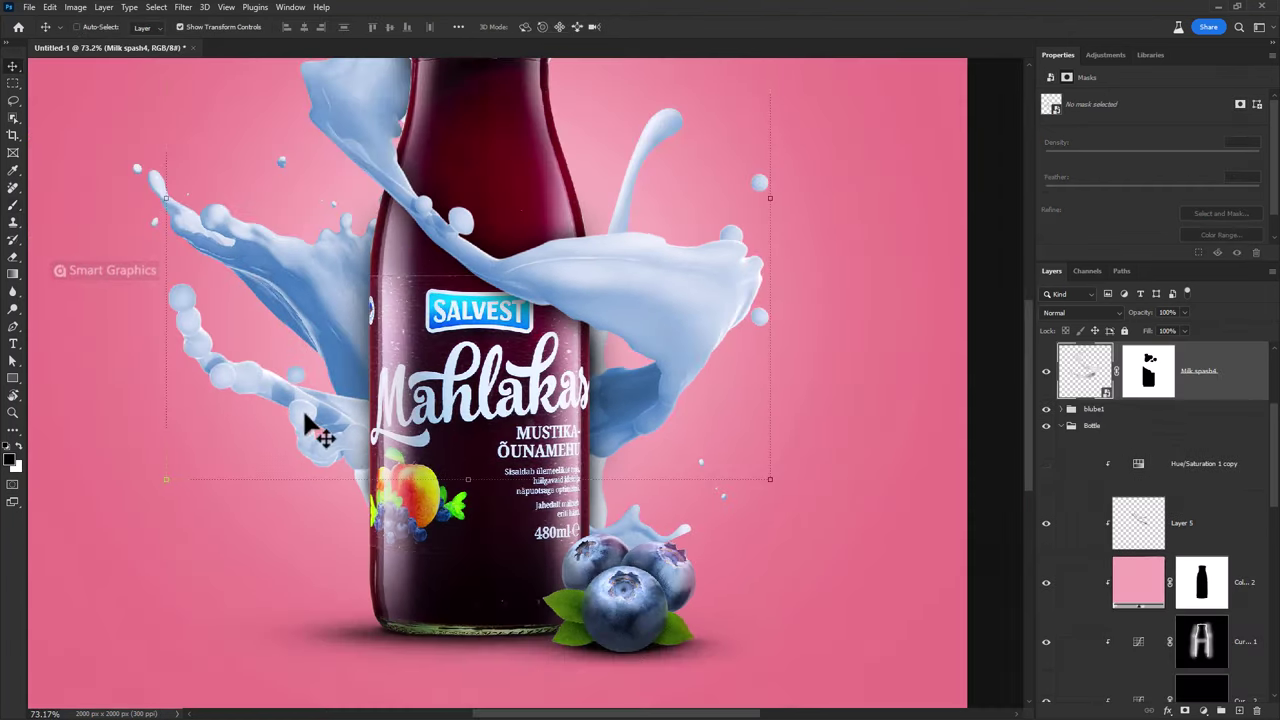
drag(320, 429, 315, 390)
- Target the Milk spash layer mask with a larger black brush
scroll(1150, 550, down, 1)
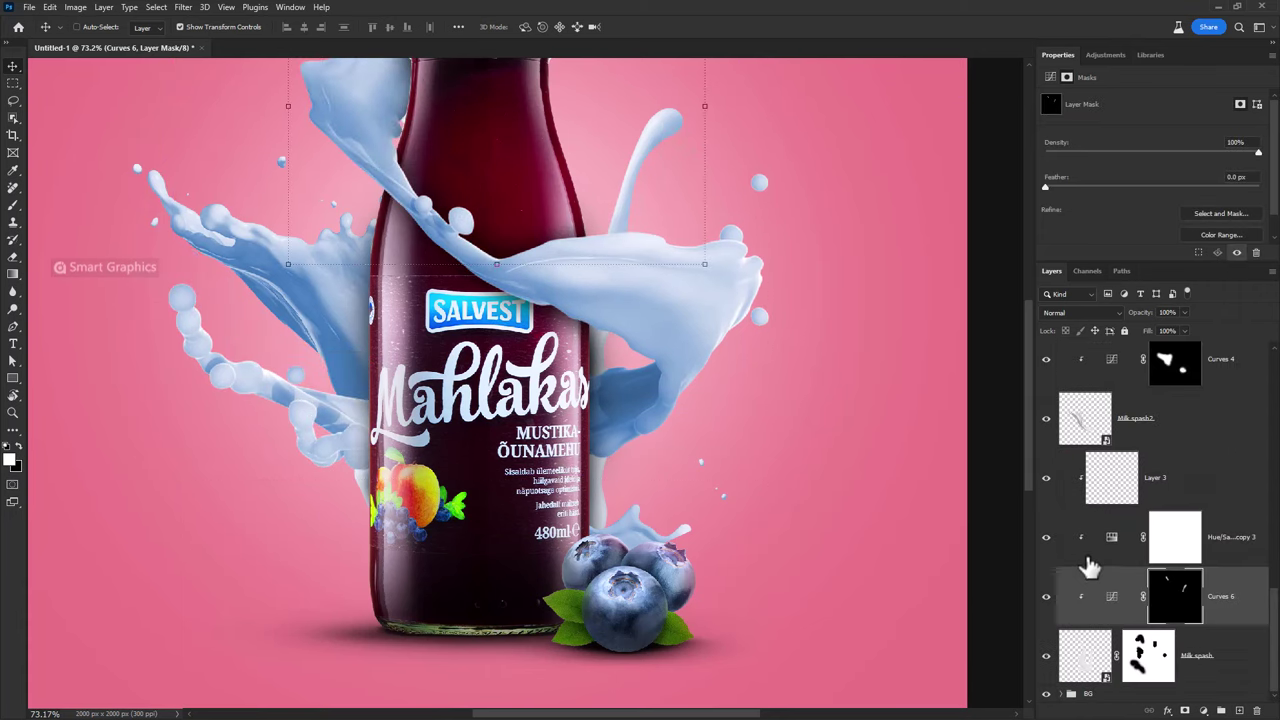
click(1085, 655)
click(1046, 655)
click(1148, 655)
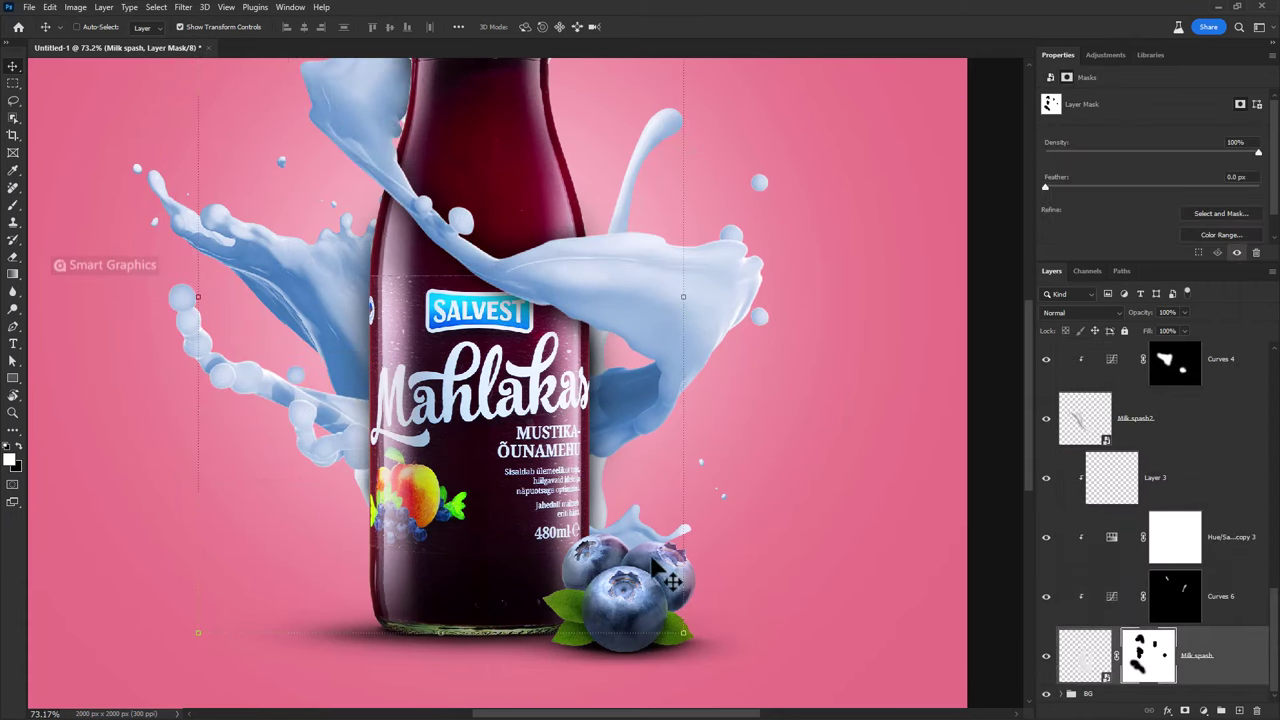
key(b)
right_click(585, 540)
key(Escape)
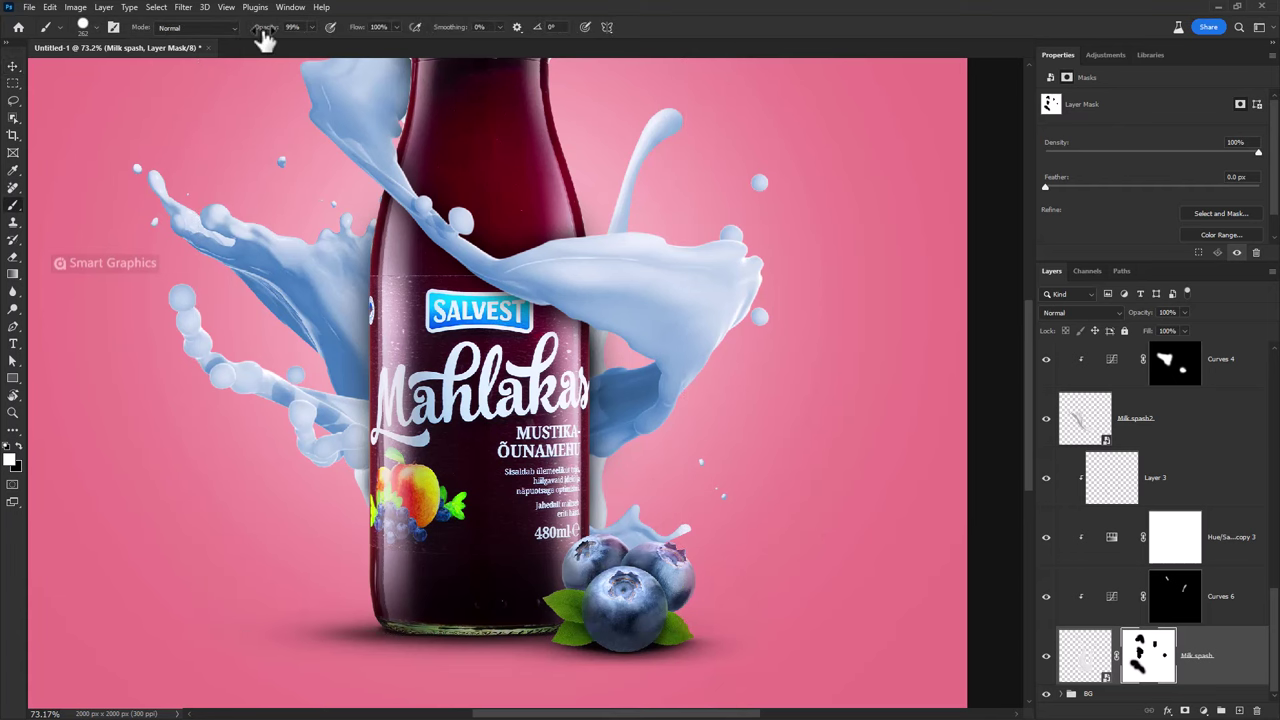
key(x)
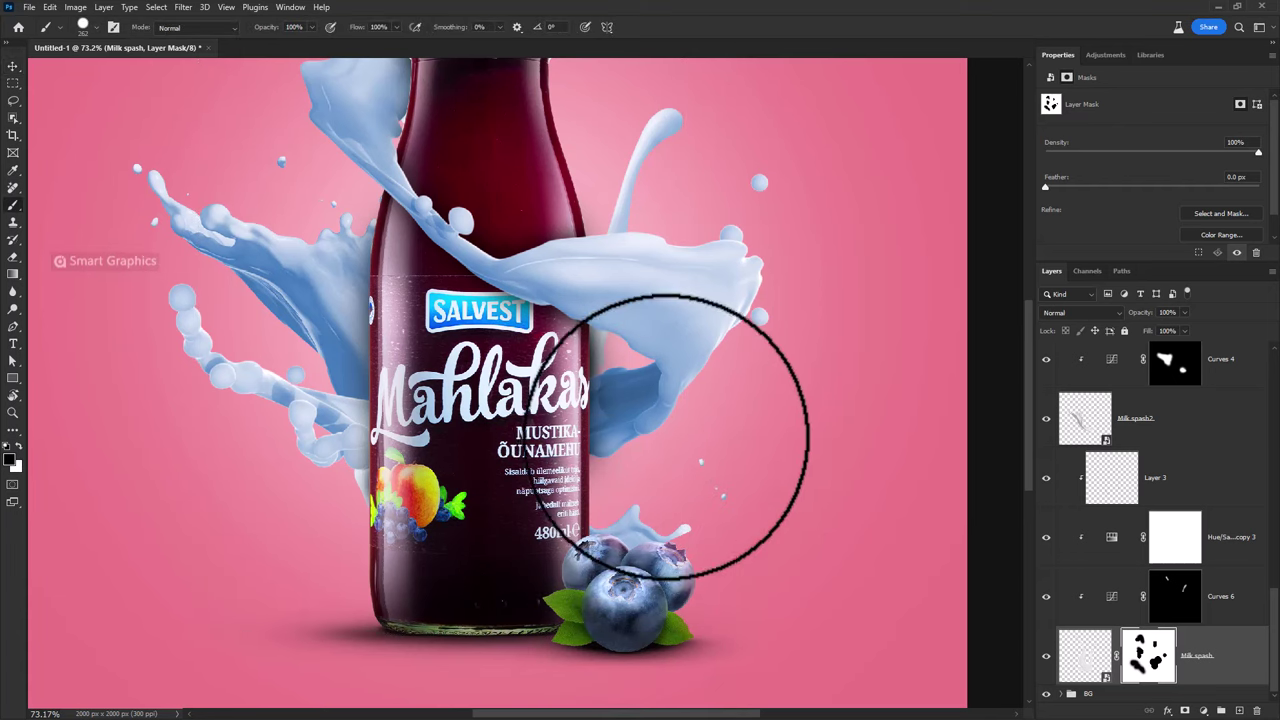
- Apply a transform to the milk splash that leaves its size unchanged
scroll(603, 528, down, 5)
scroll(603, 528, up, 4)
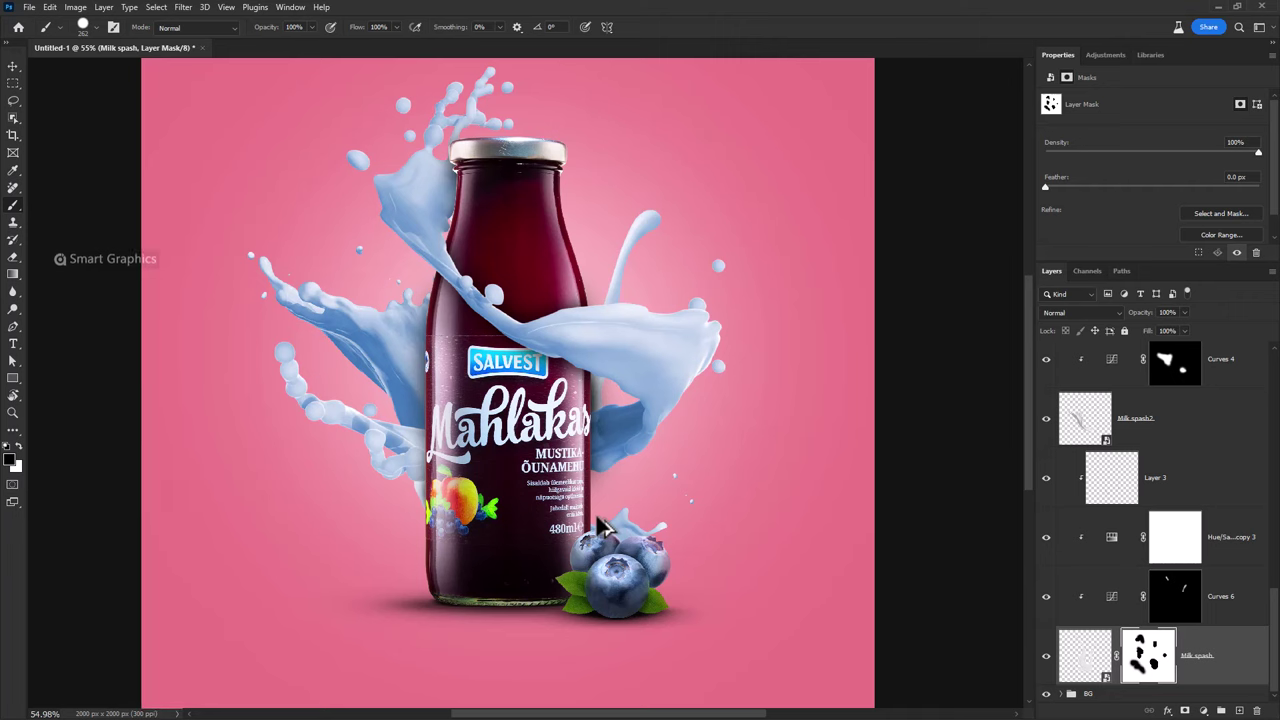
key(v)
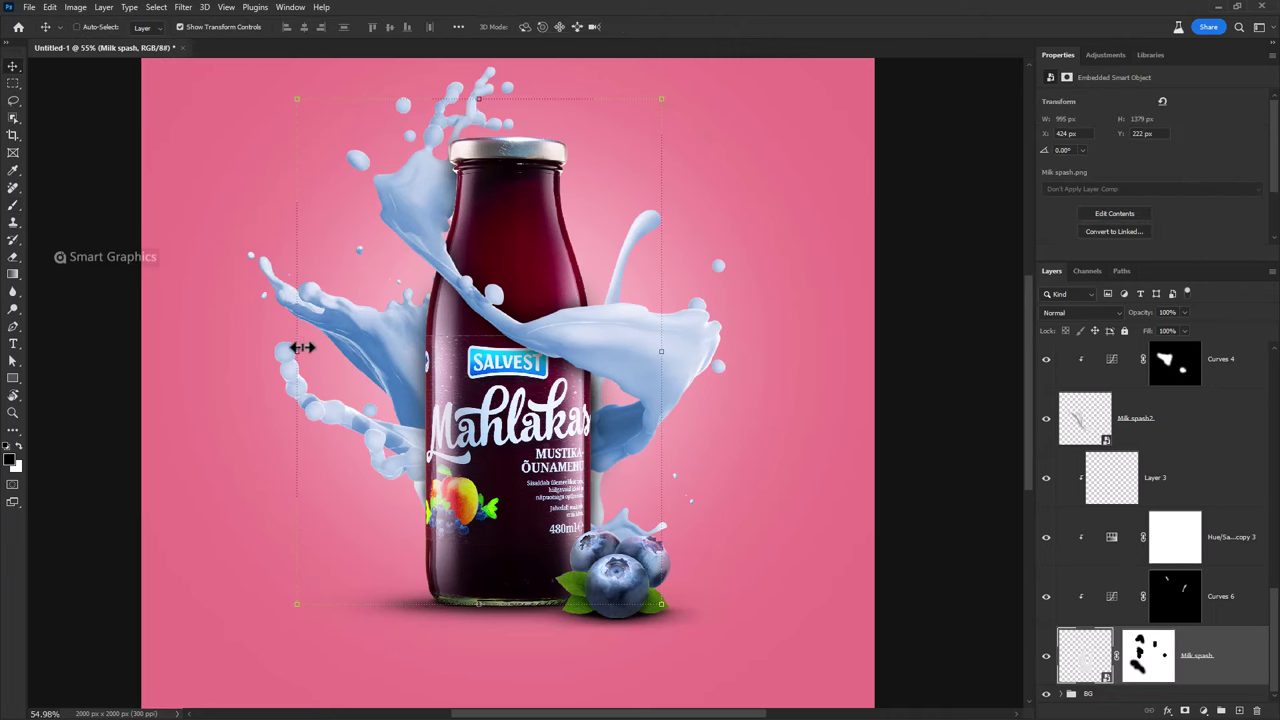
mouse_move(297, 351)
mouse_down()
mouse_move(251, 347)
mouse_move(297, 351)
mouse_up()
key(Return)
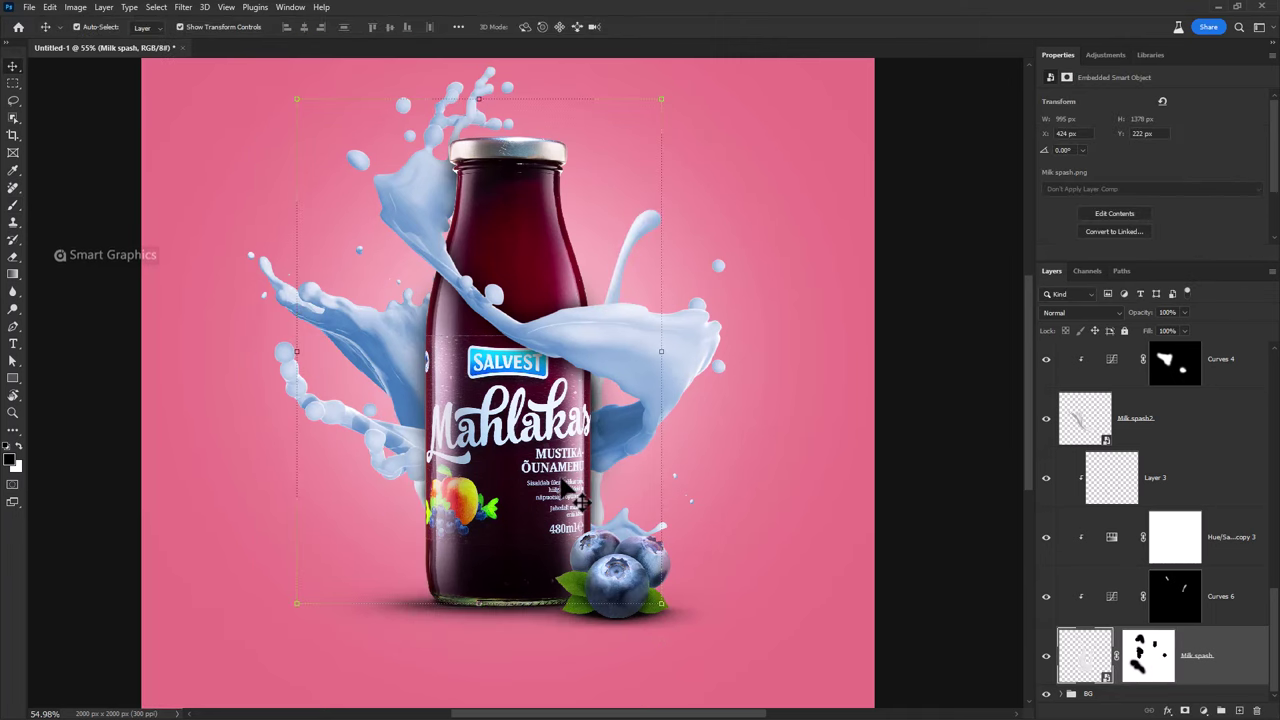
- Choose a soft round brush for the Curves 6 layer mask
click(1176, 596)
key(b)
scroll(582, 530, up, 3)
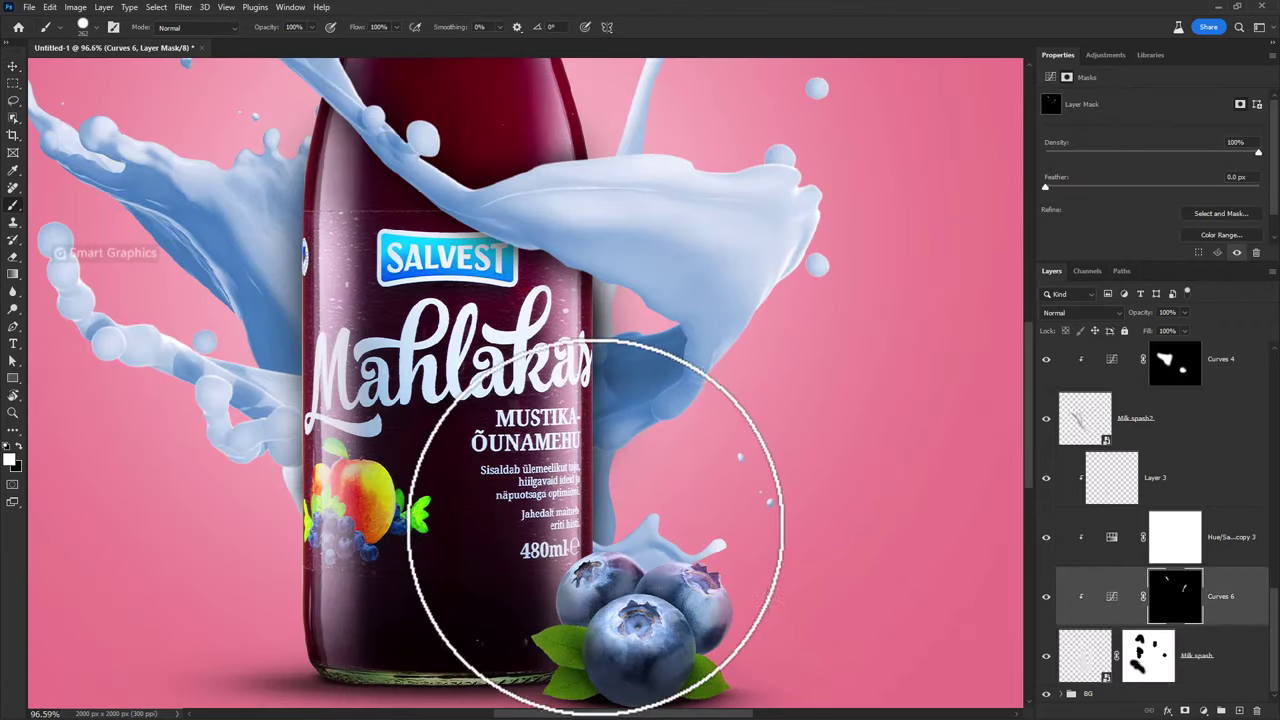
right_click(606, 508)
double_click(608, 510)
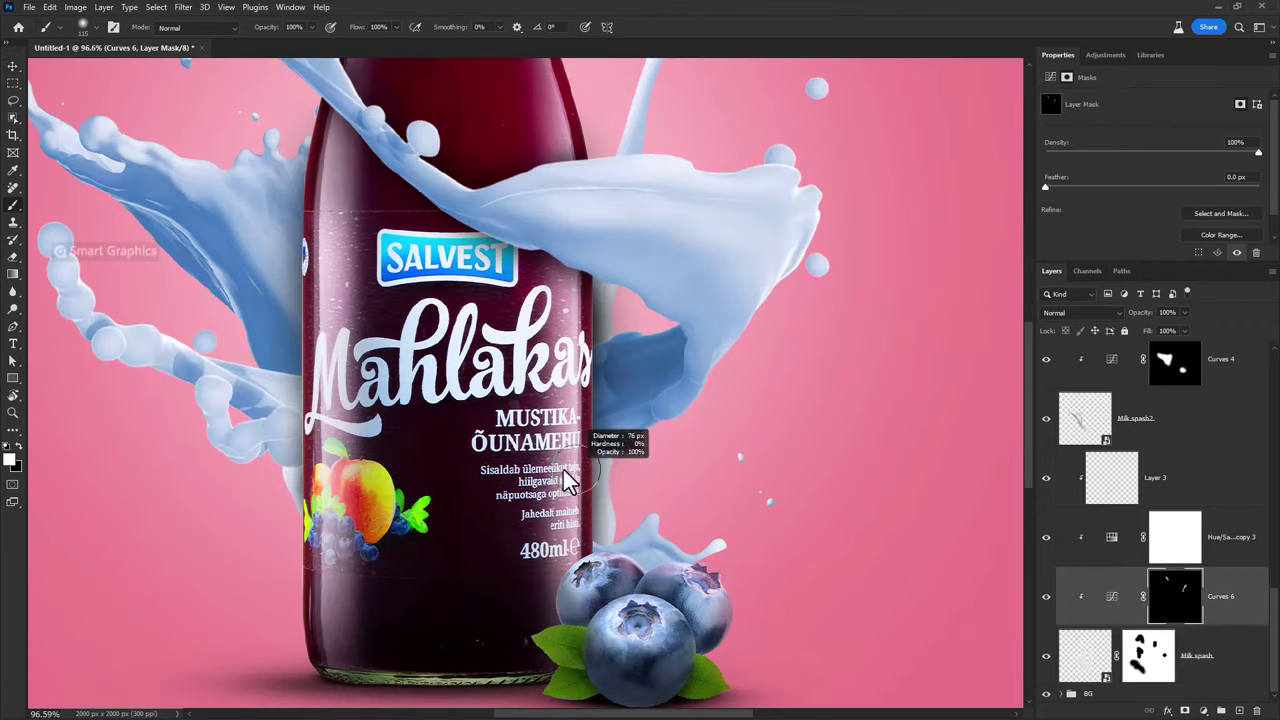
- Group Layer 2 through Milk splash4 into Group 1
scroll(497, 505, down, 3)
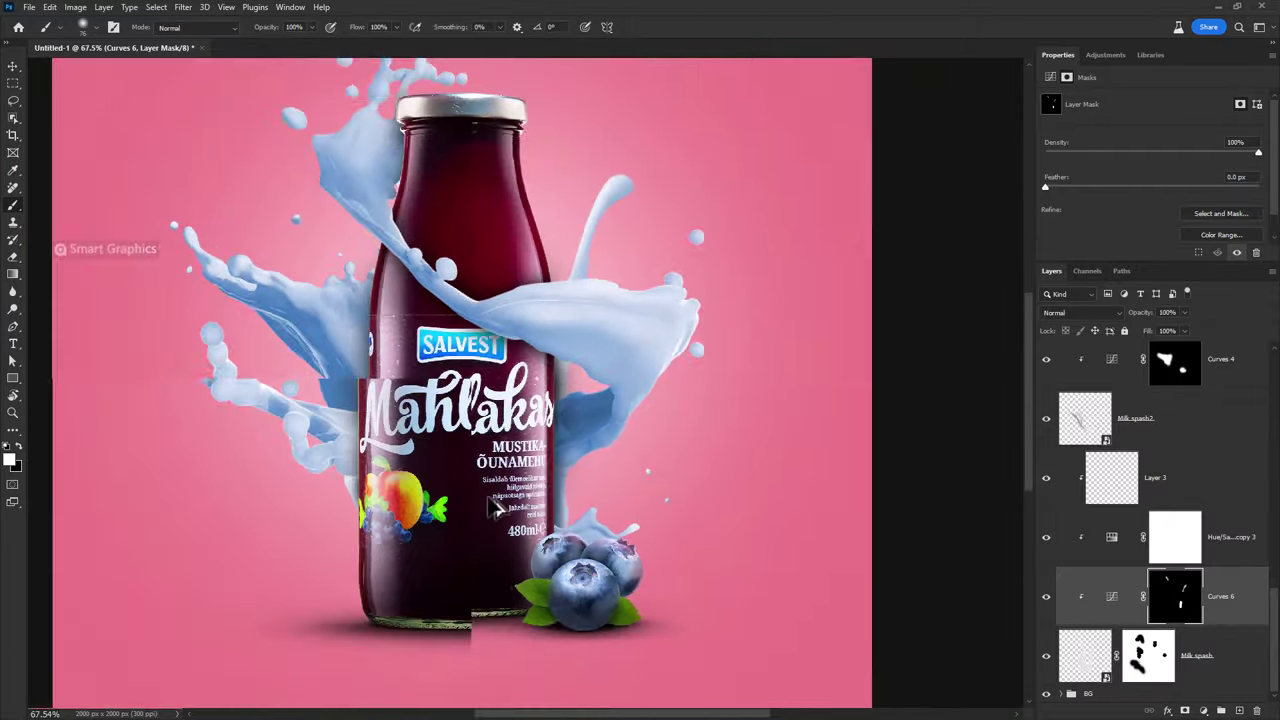
scroll(577, 490, down, 1)
scroll(1200, 528, down, 3)
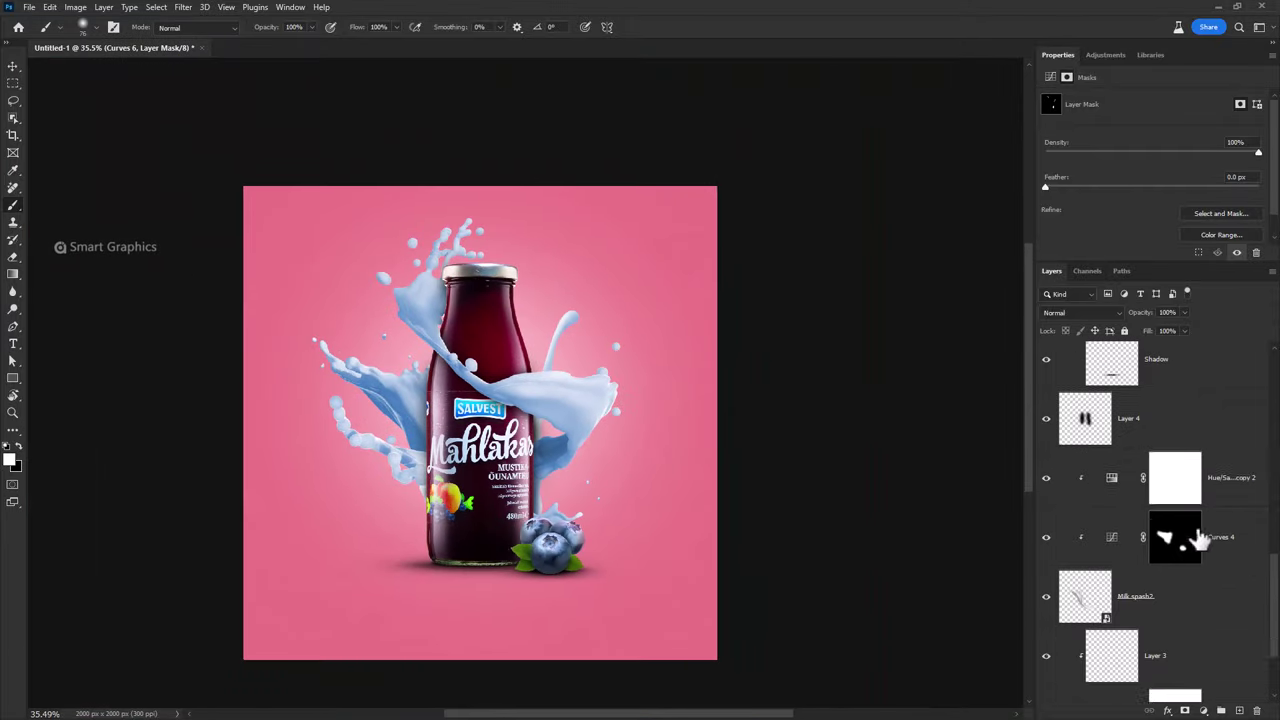
scroll(1194, 420, down, 3)
click(1203, 392)
shift+click(1203, 568)
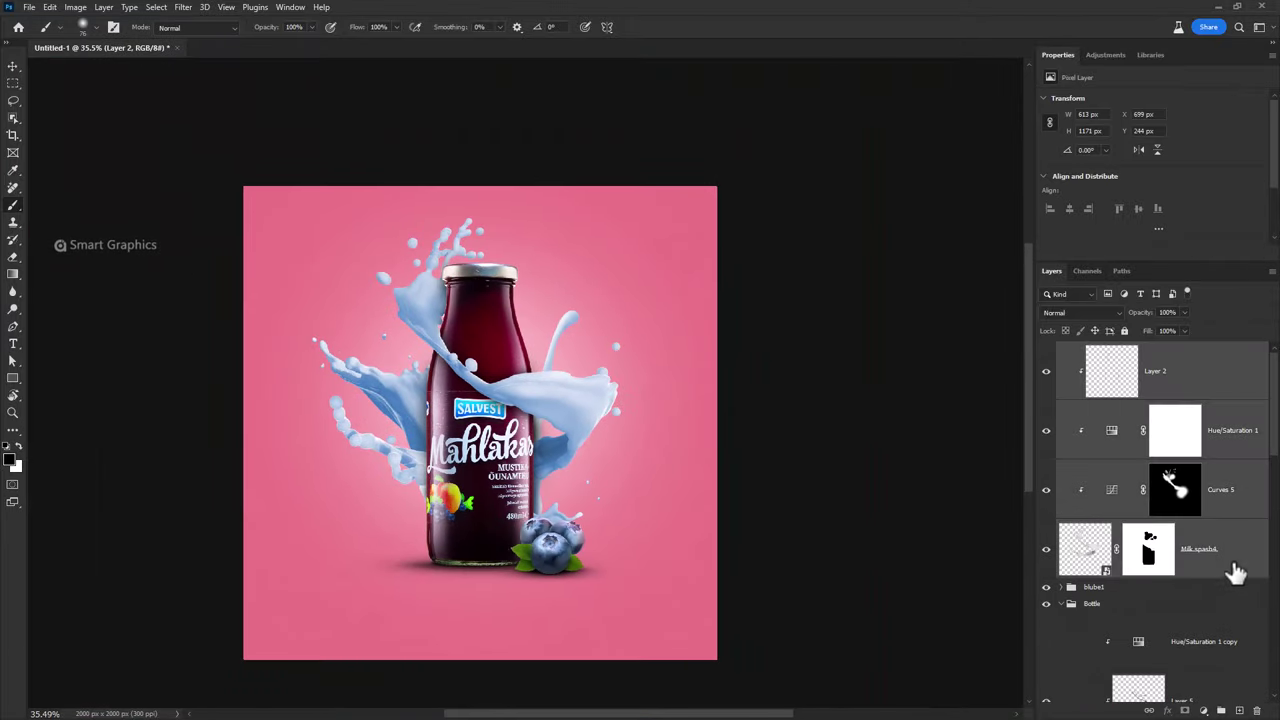
key(ctrl+g)
- Collapse Bottle and group Layer 4 through Milk spash into Group 2
click(1061, 385)
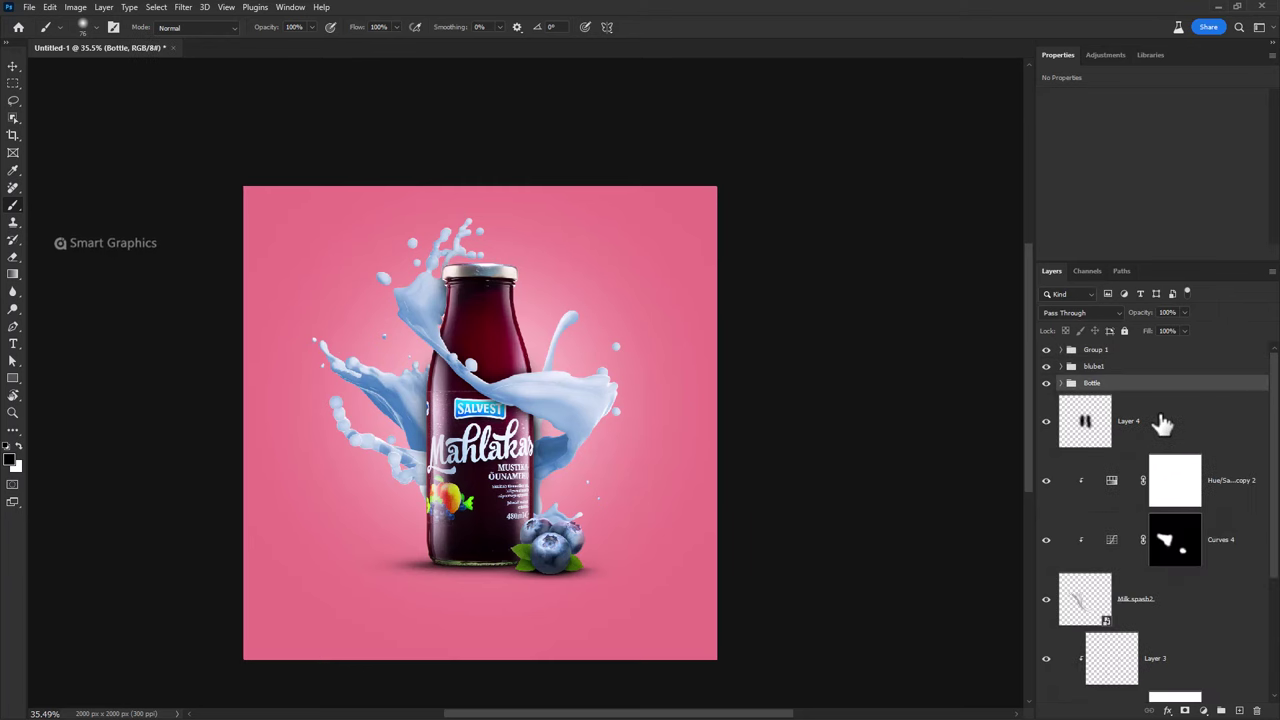
click(1157, 423)
scroll(1186, 605, down, 2)
scroll(1210, 640, down, 1)
shift+click(1226, 668)
key(ctrl+g)
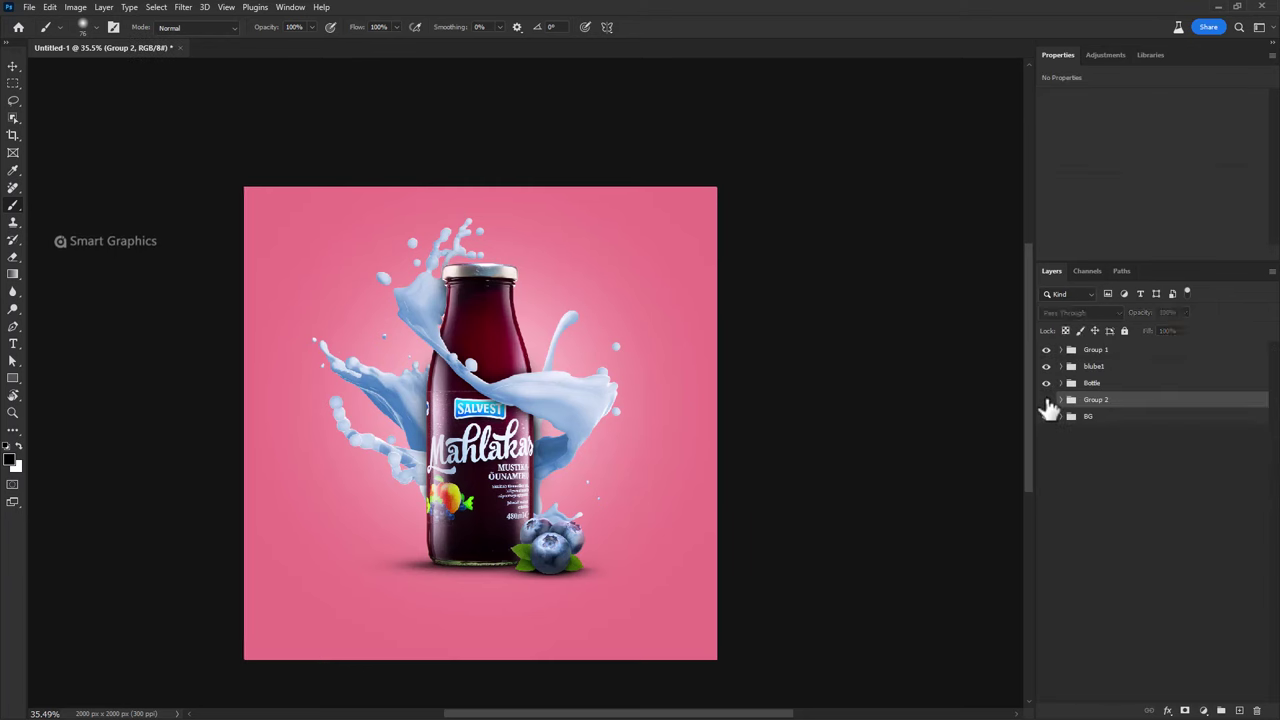
- Place Milk splash5.png top-right, scaled to about 26% and rotated about −20°
click(1150, 352)
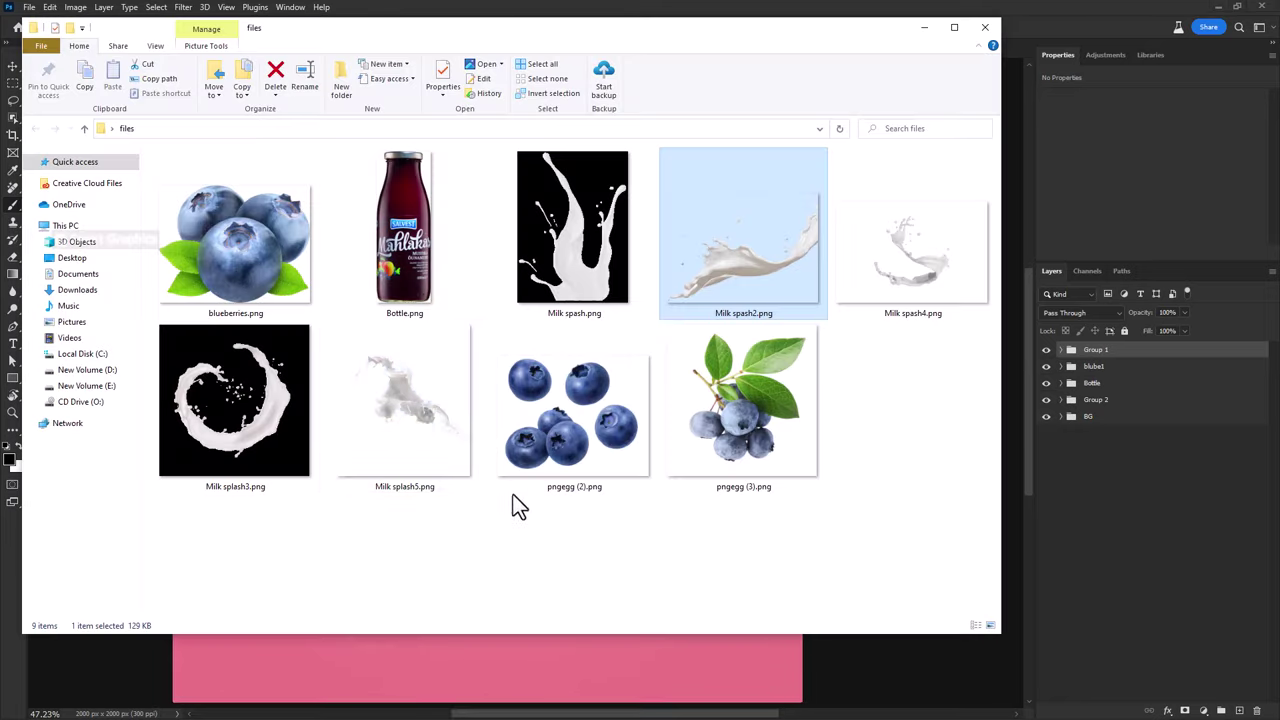
click(431, 457)
drag(451, 456, 505, 503)
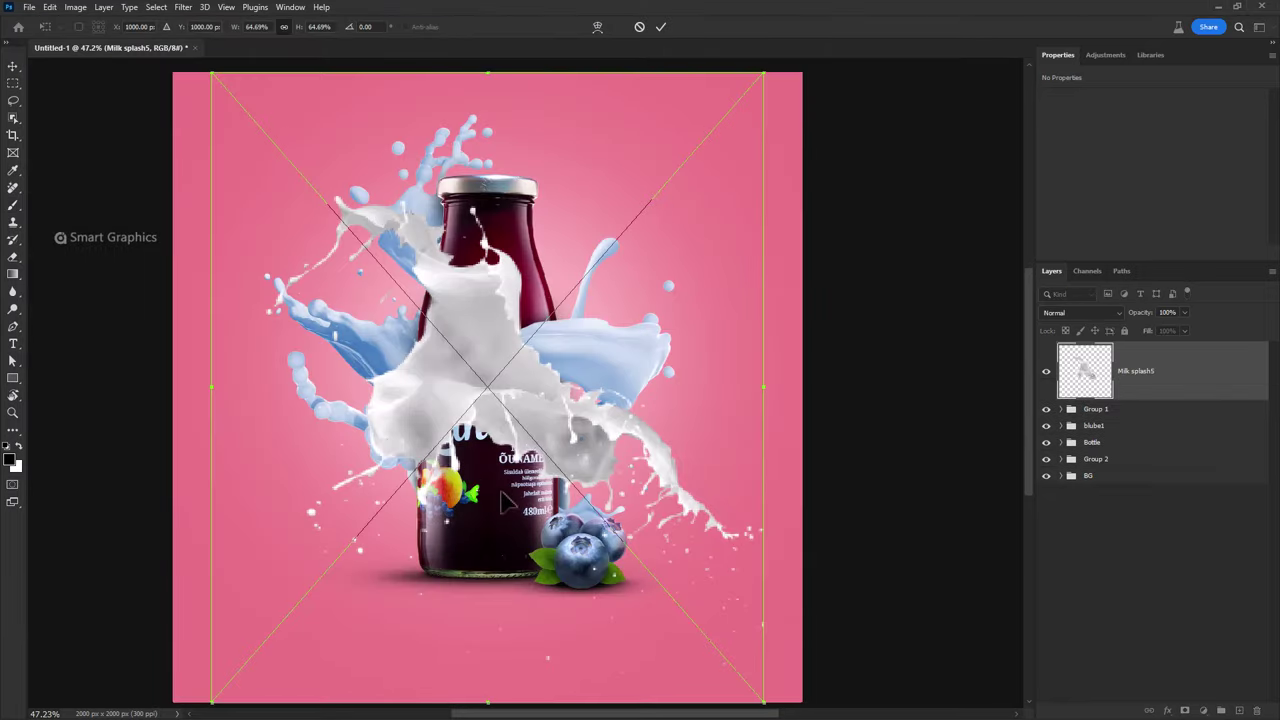
drag(760, 391, 371, 335)
mouse_move(292, 335)
mouse_down()
mouse_move(677, 277)
mouse_move(783, 323)
mouse_move(822, 305)
mouse_move(800, 243)
mouse_up()
key(Return)
key(b)
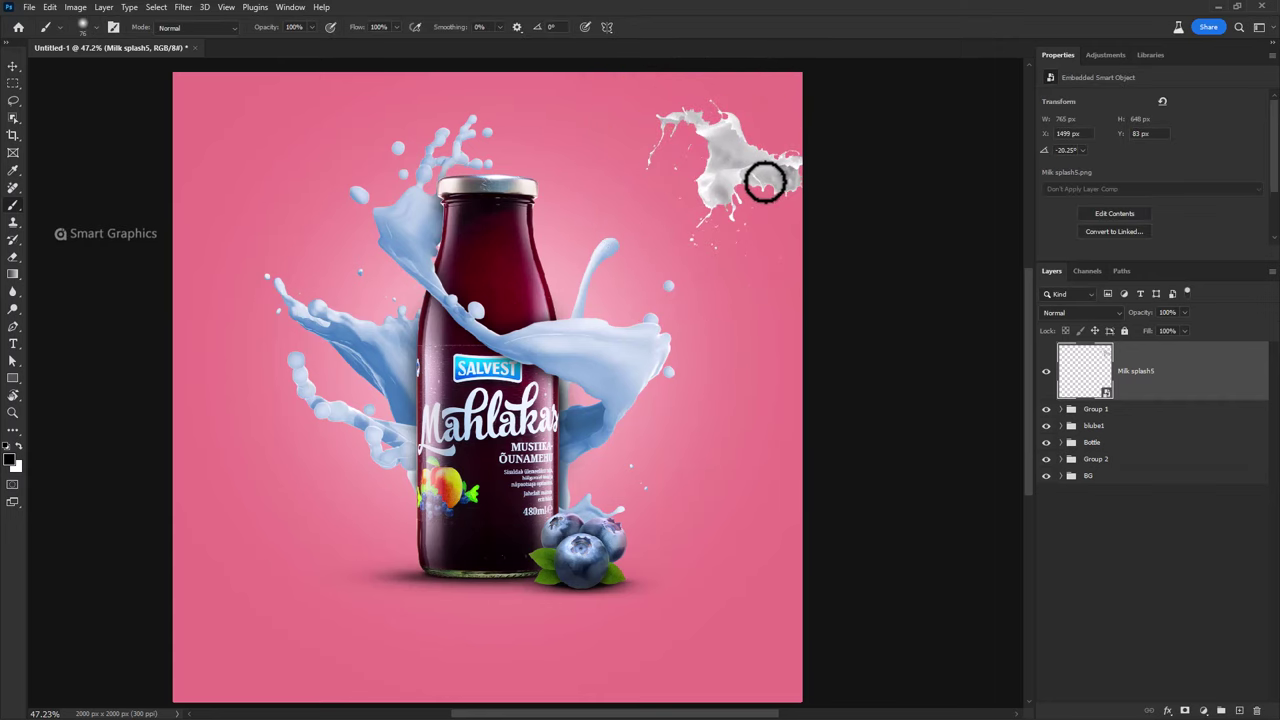
key(v)
mouse_move(794, 180)
mouse_down()
mouse_move(770, 180)
mouse_move(783, 196)
mouse_up()
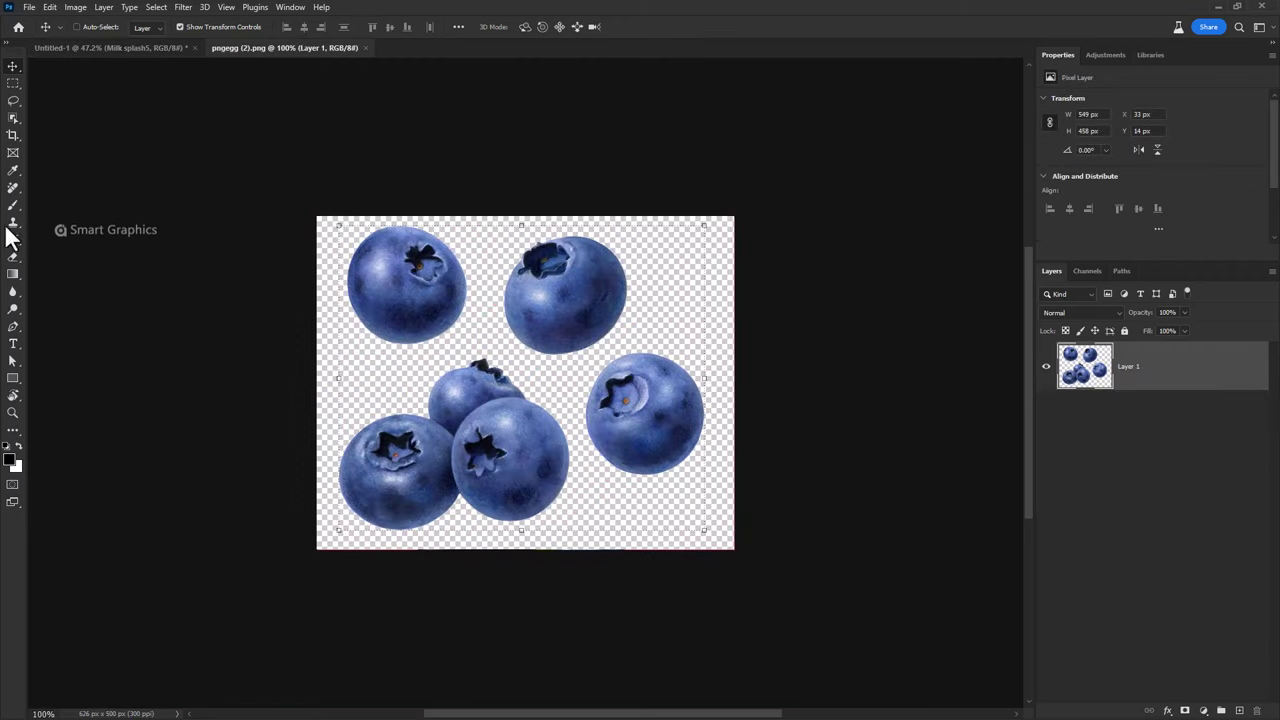
- Copy a single blueberry from pngegg (2).png and paste it onto the top-right white splash
key(l)
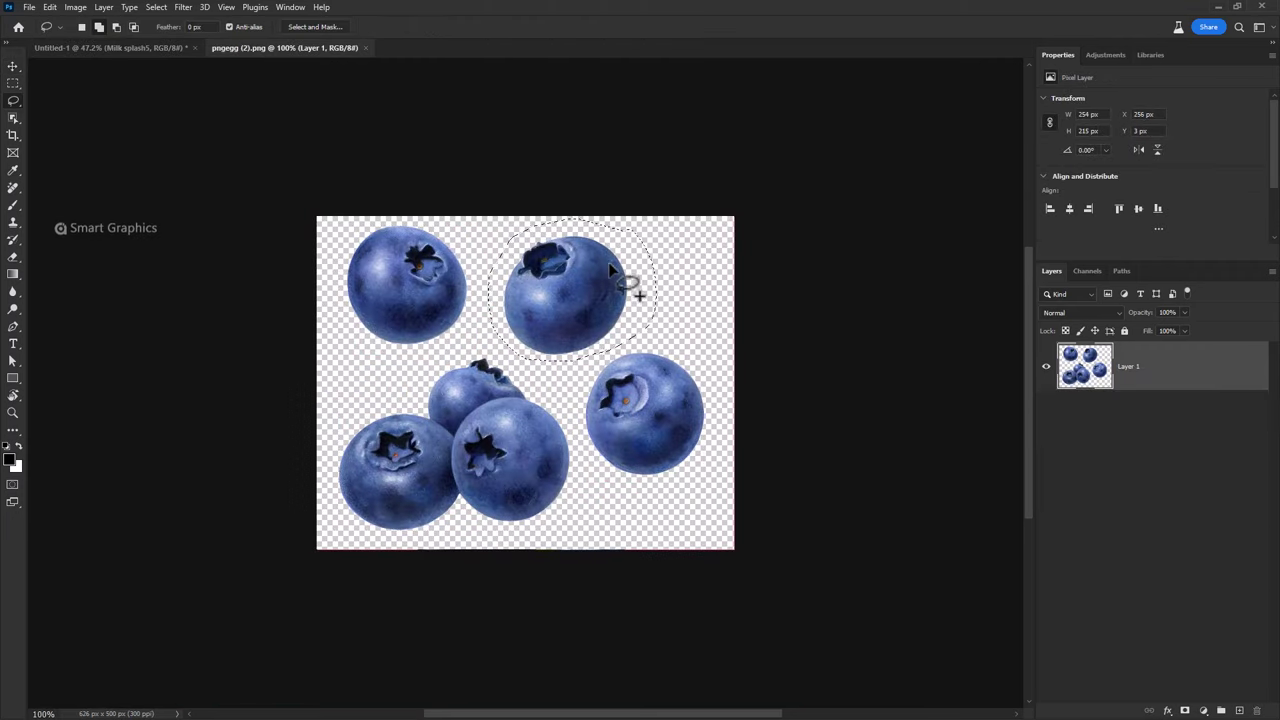
key(ctrl+c)
click(110, 47)
key(ctrl+v)
mouse_move(488, 387)
mouse_down()
mouse_move(686, 180)
mouse_move(714, 186)
mouse_up()
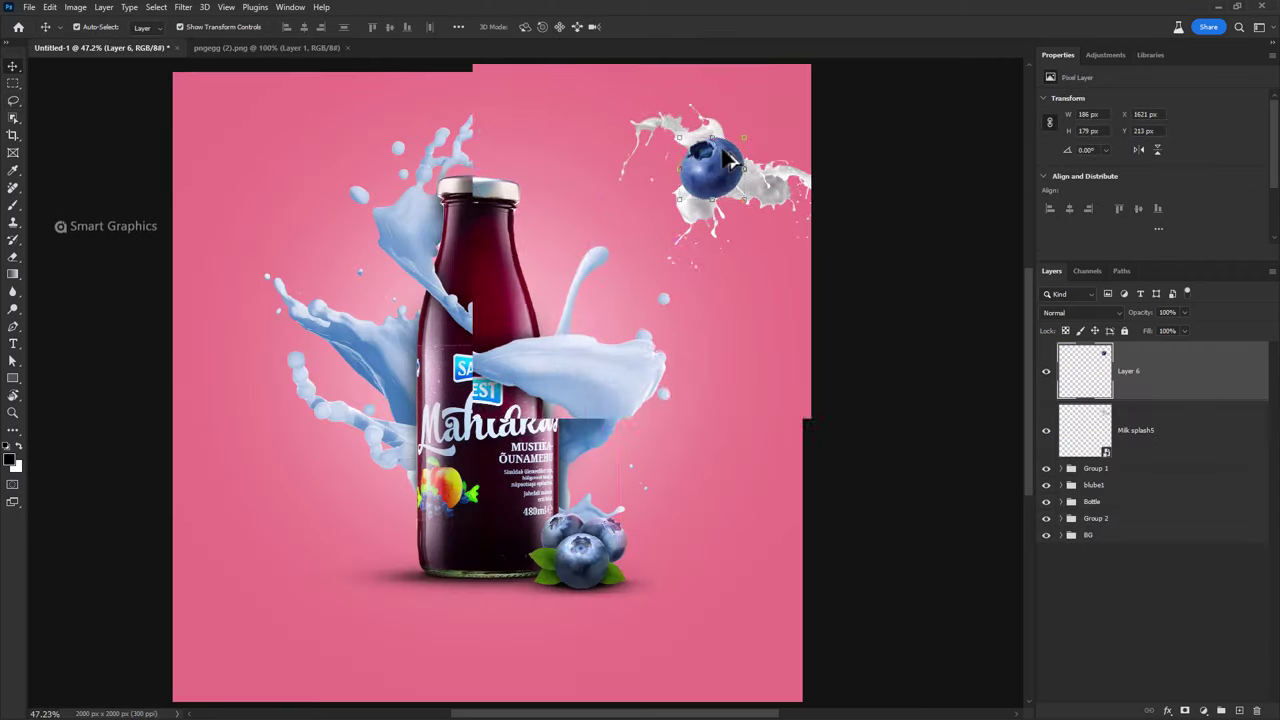
- Shrink the pasted blueberry slightly and nudge it into place on the splash
scroll(750, 193, up, 5)
key(ctrl+t)
drag(777, 271, 745, 245)
key(Return)
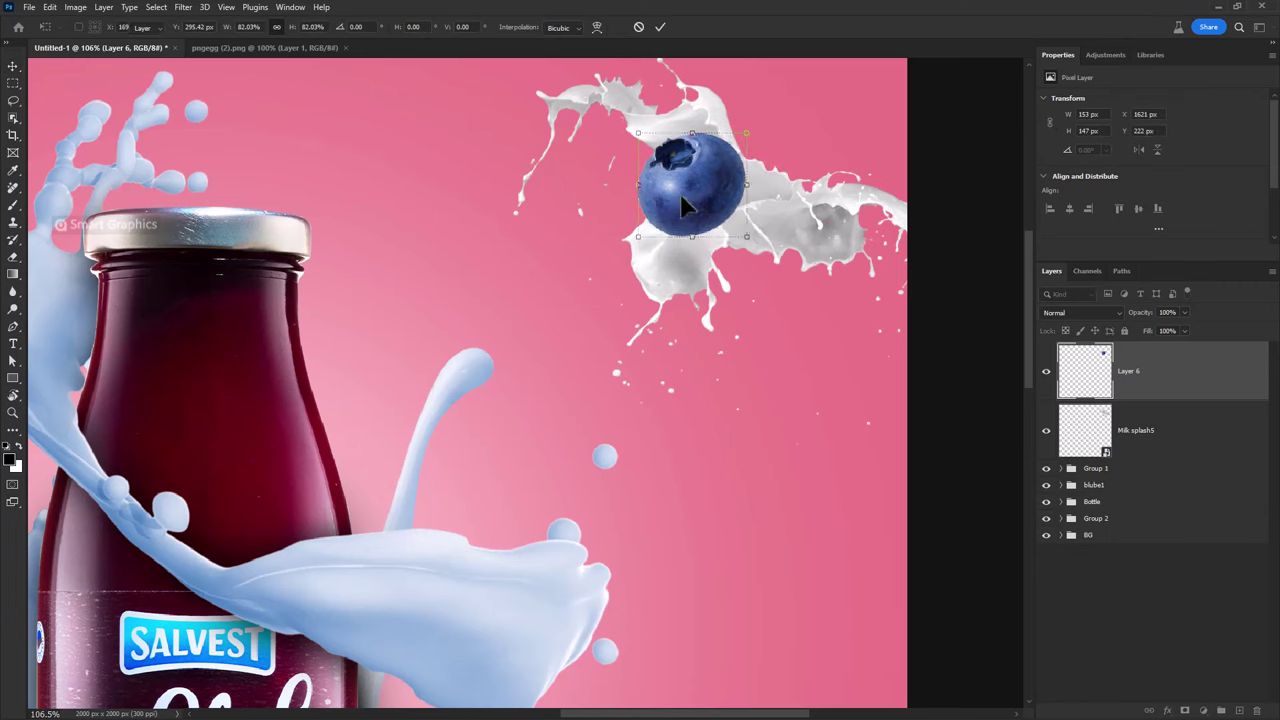
scroll(695, 250, down, 5)
scroll(690, 275, up, 5)
drag(700, 286, 690, 280)
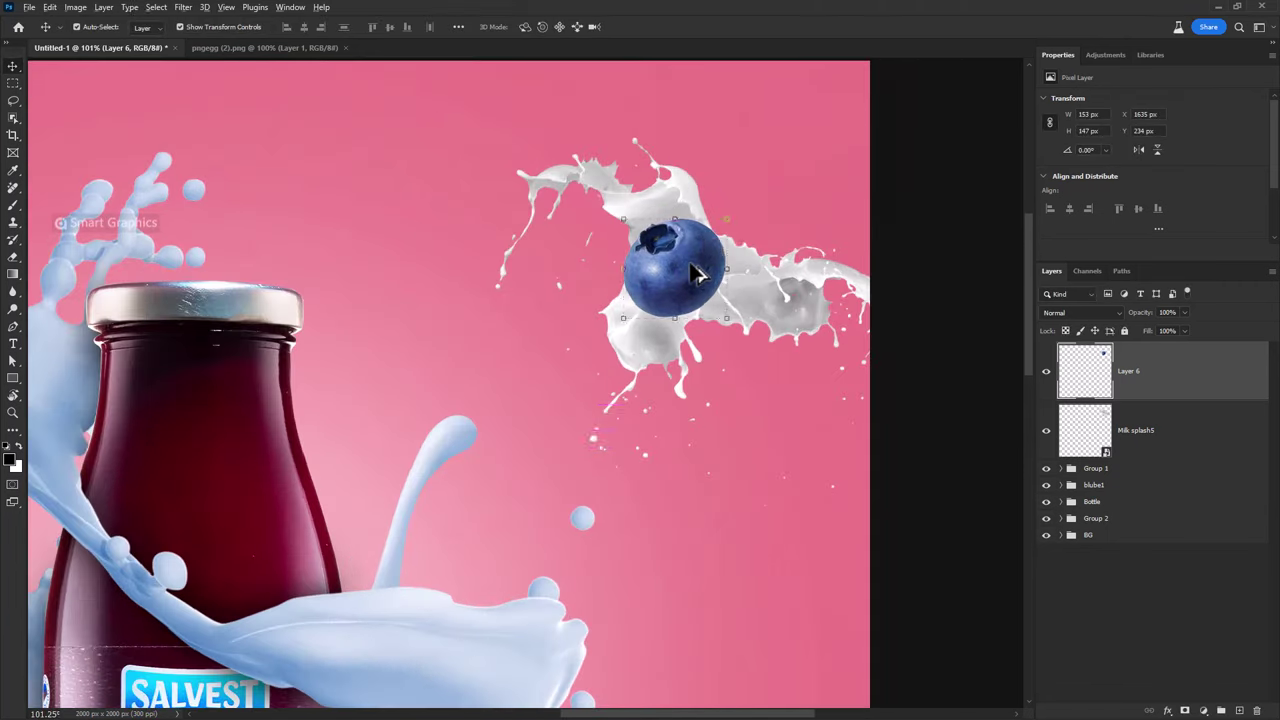
scroll(697, 275, up, 3)
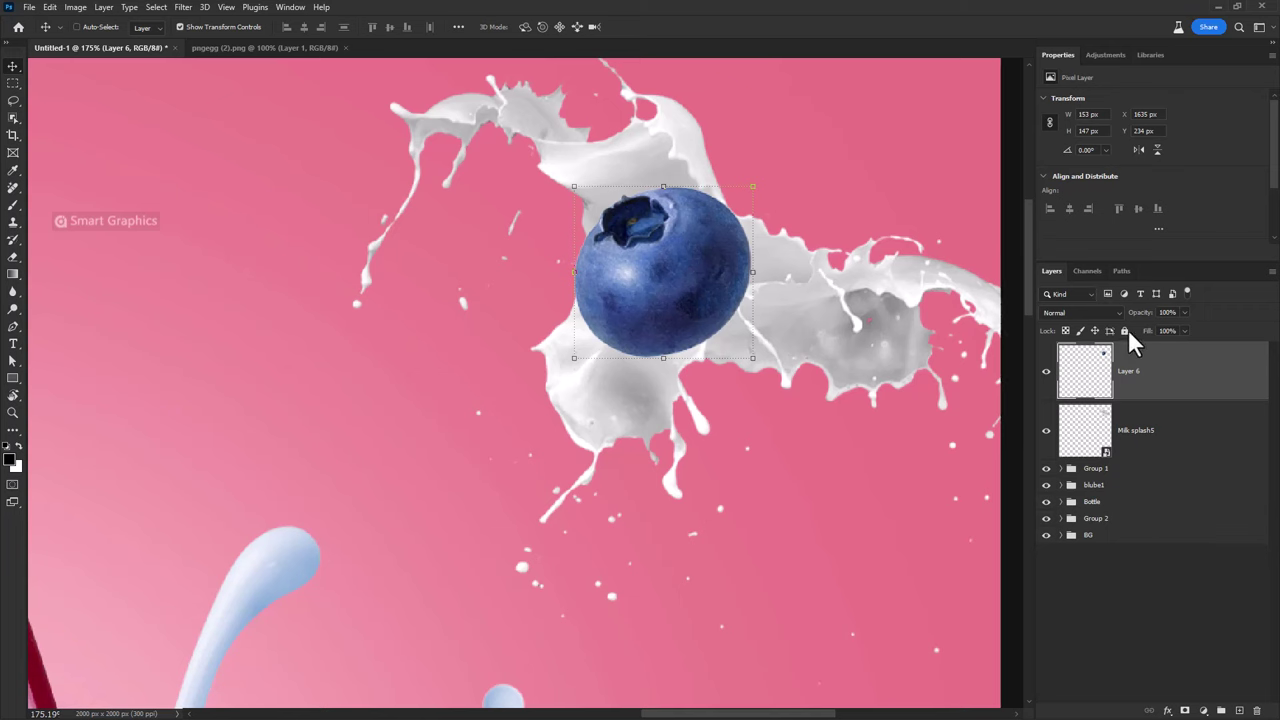
- Hide Layer 6, select the Milk splash5 layer, and set the Pen tool to Path mode
click(1046, 372)
click(1100, 423)
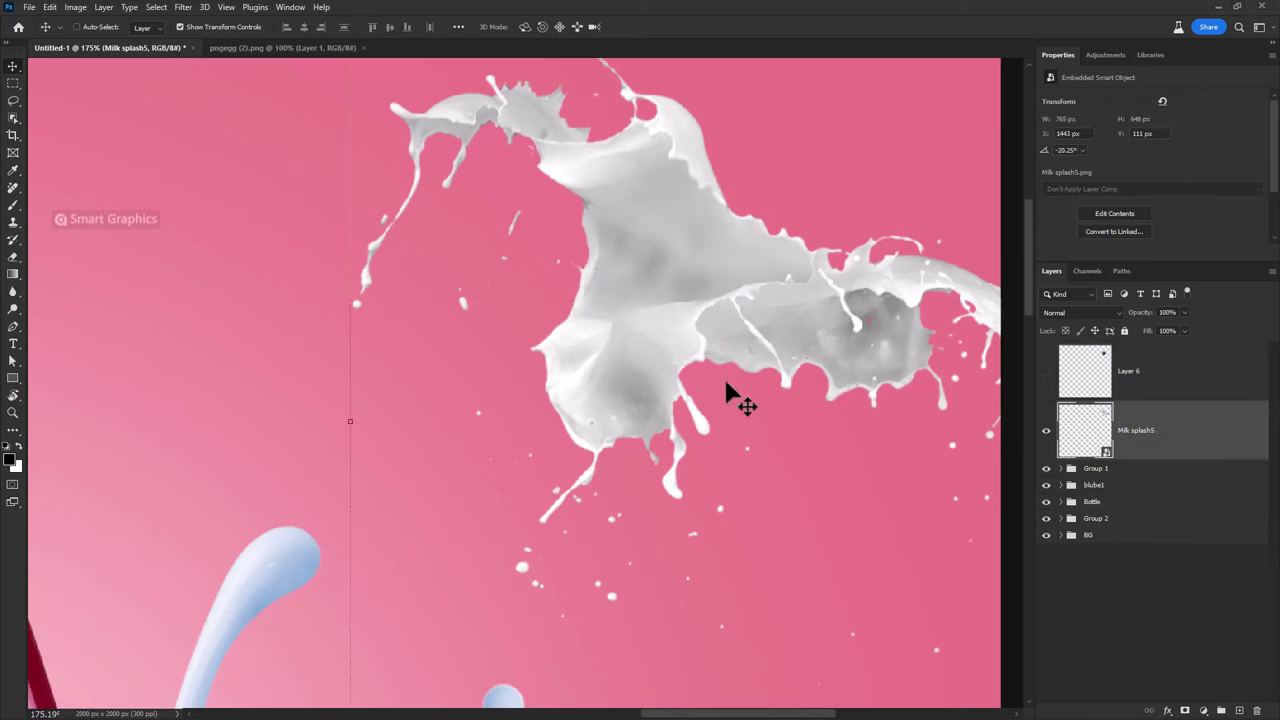
key(p)
click(93, 27)
click(90, 50)
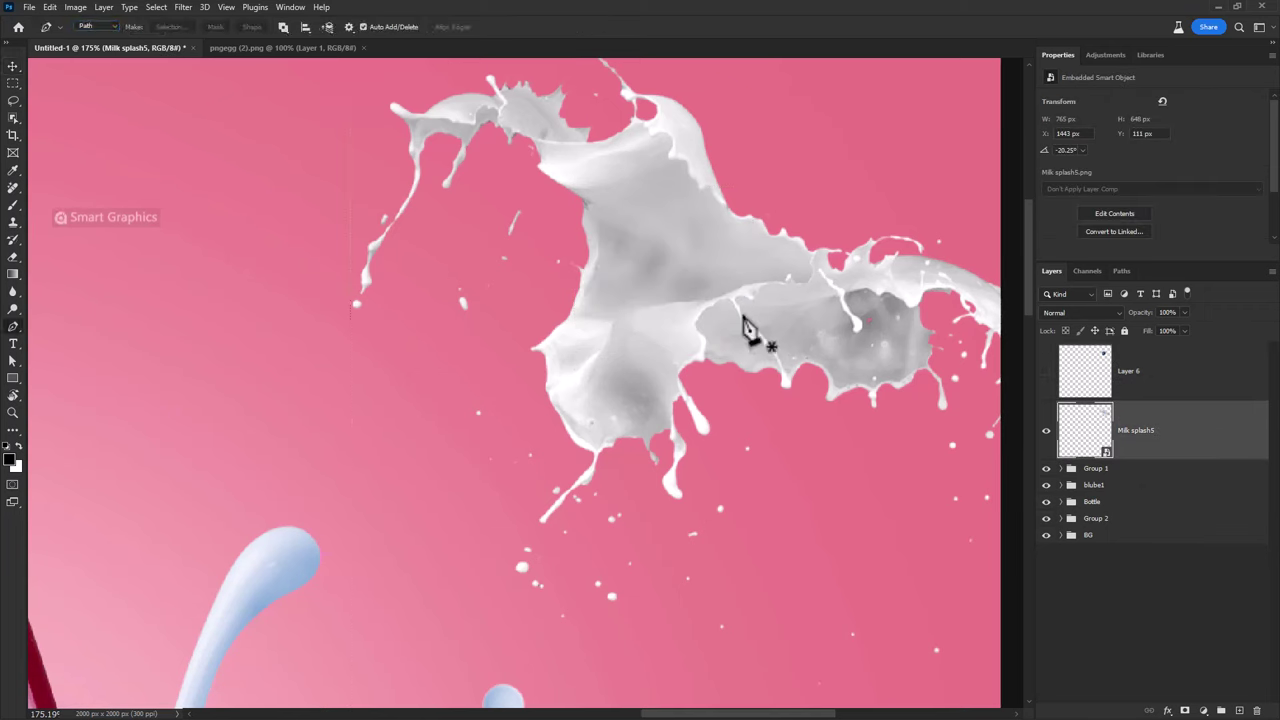
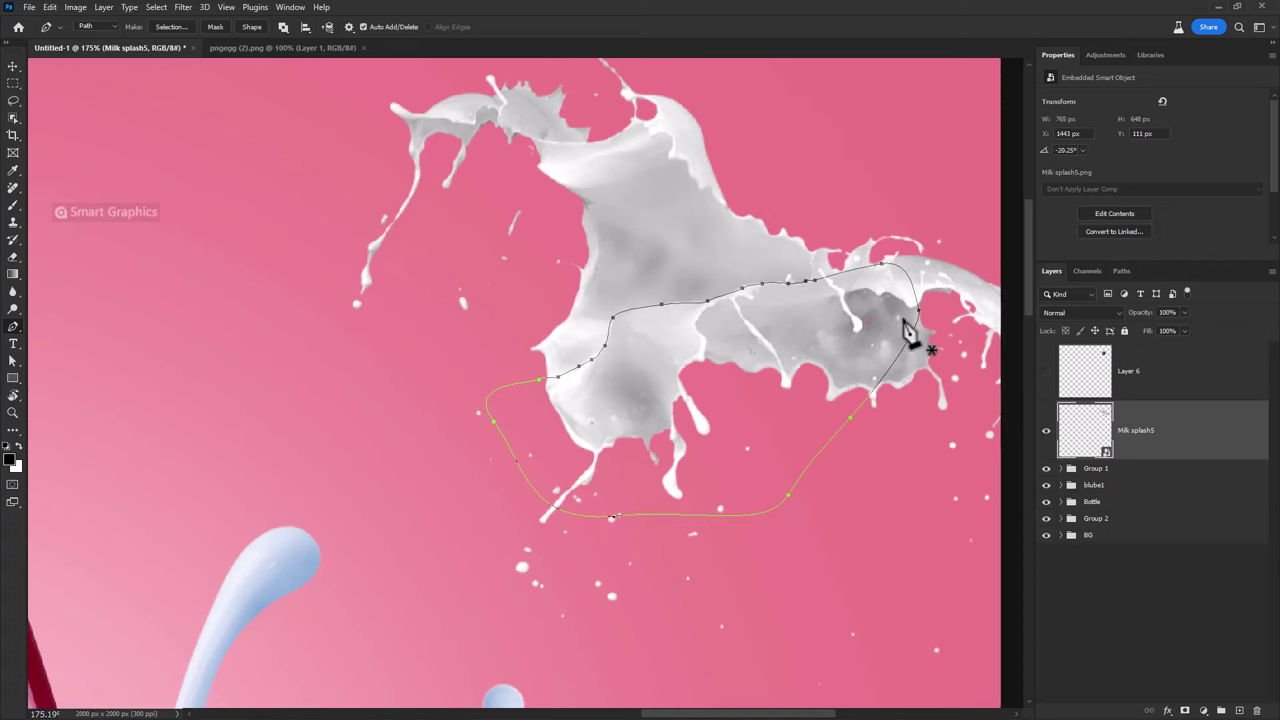
- Show Layer 6 and give it an inverted mask from the selection, hiding the blueberry's bottom in the splash
click(1046, 371)
click(1185, 710)
key(ctrl+i)
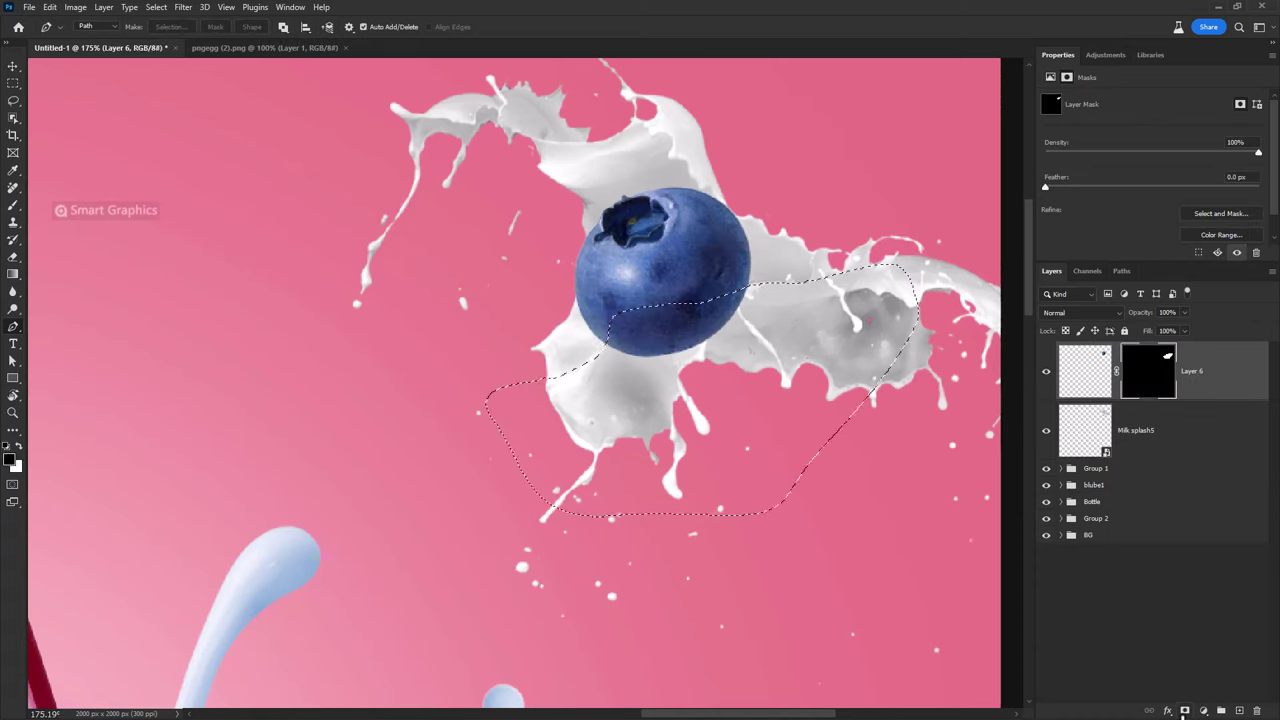
- Darken the blueberry's top with a clipped, pulled-down Curves layer whose inverted mask is painted white there
click(1085, 371)
click(1203, 710)
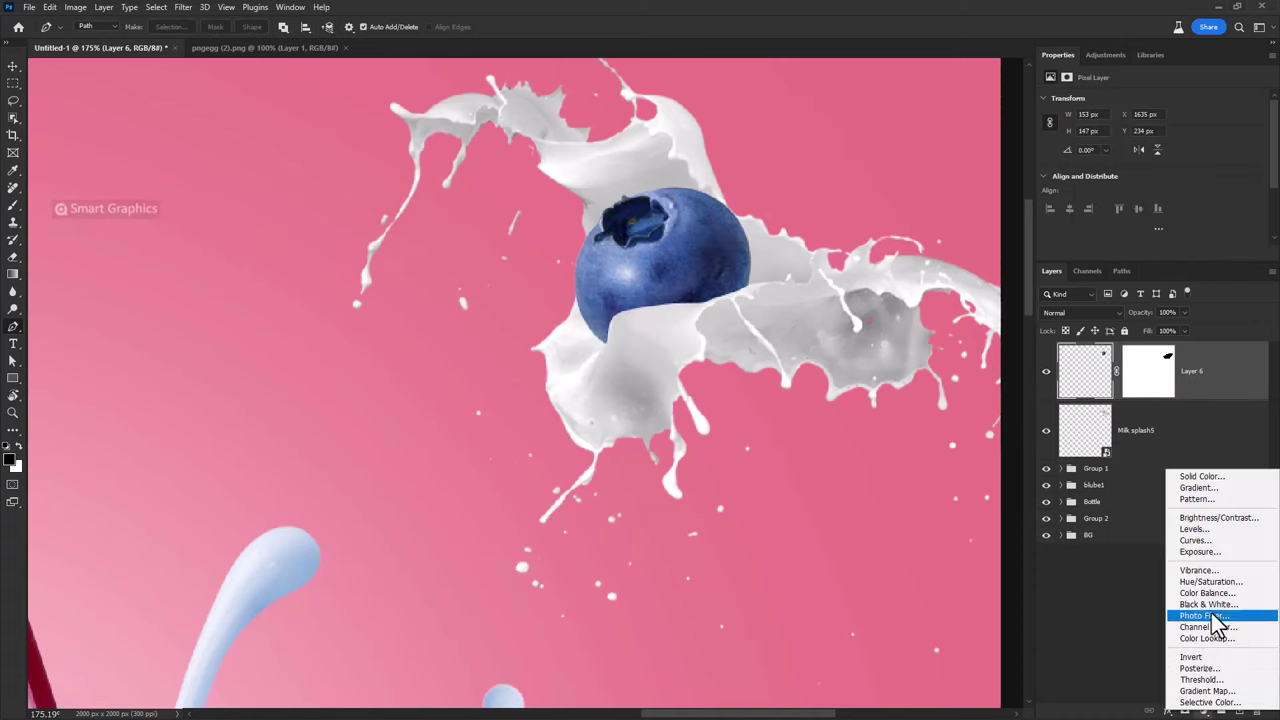
click(1193, 540)
alt+click(1215, 401)
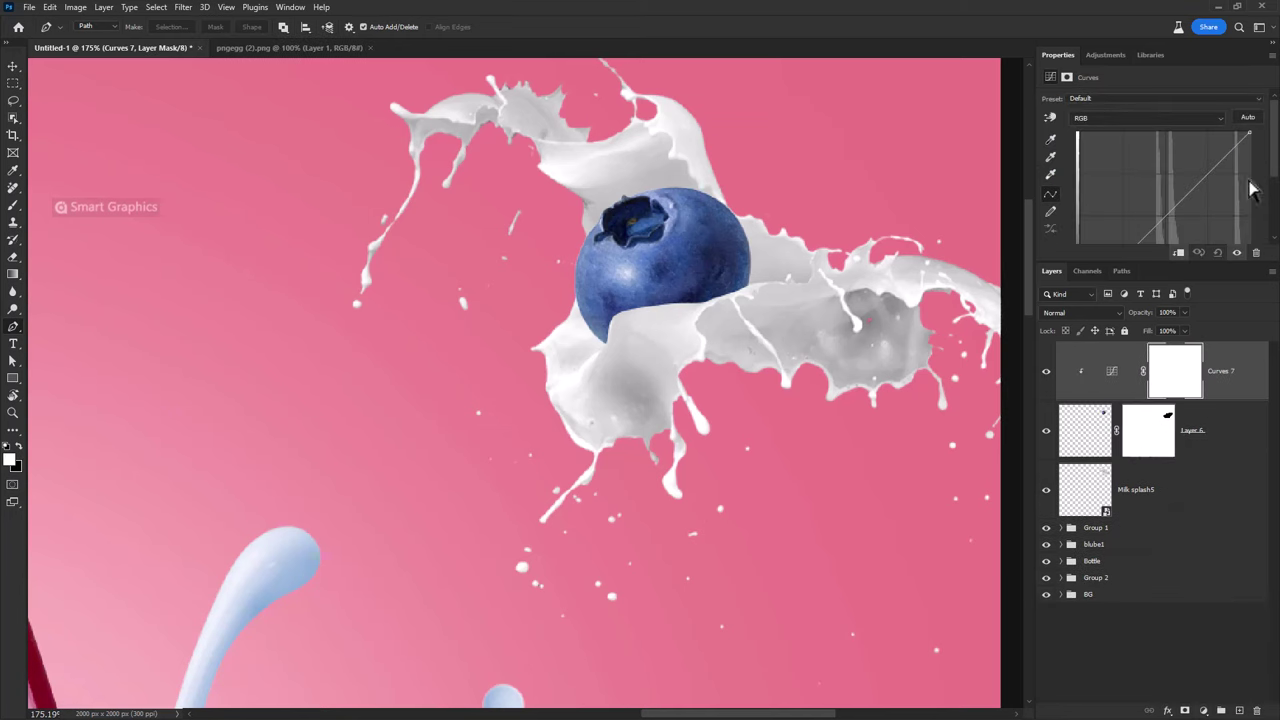
drag(1255, 150, 1273, 230)
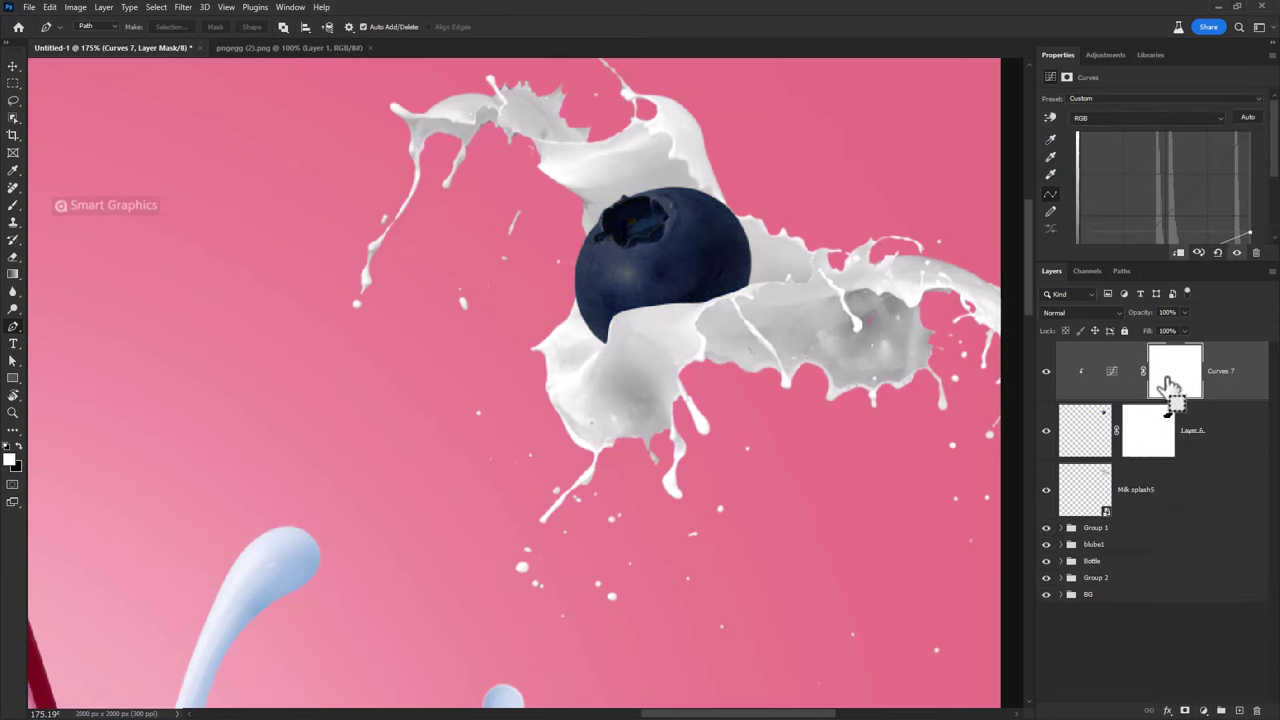
key(ctrl+i)
key(b)
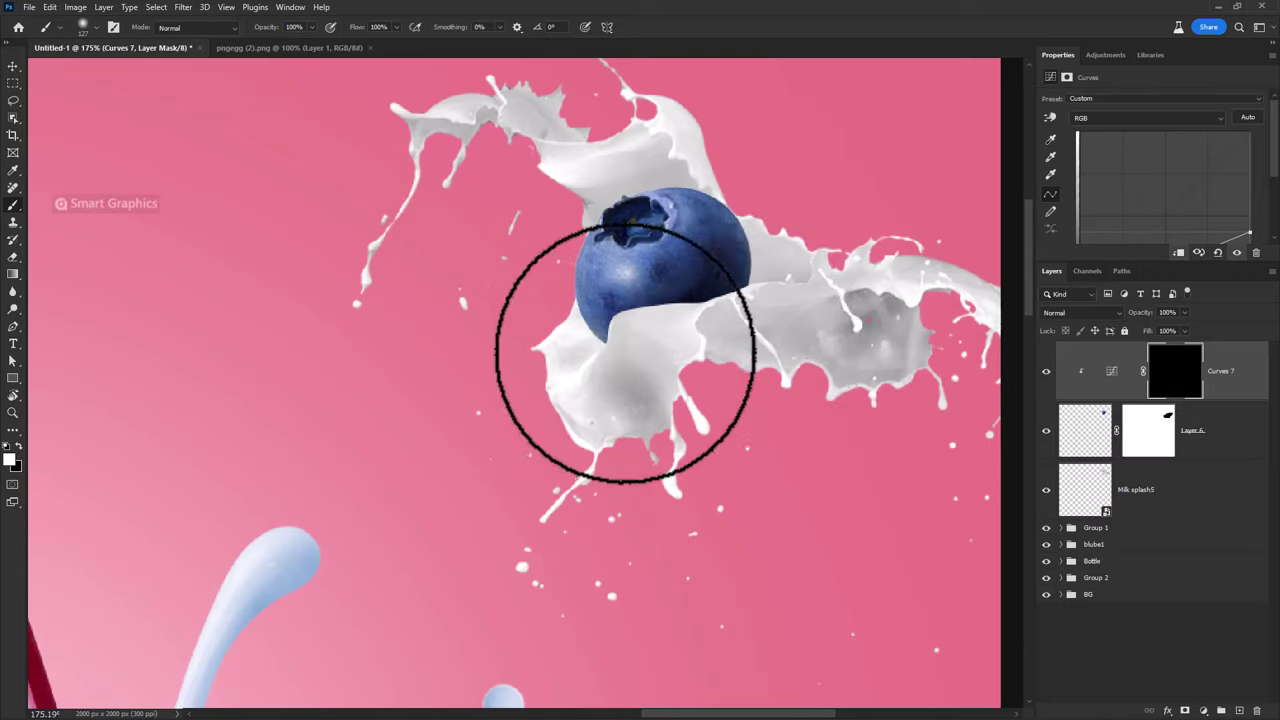
drag(625, 350, 663, 386)
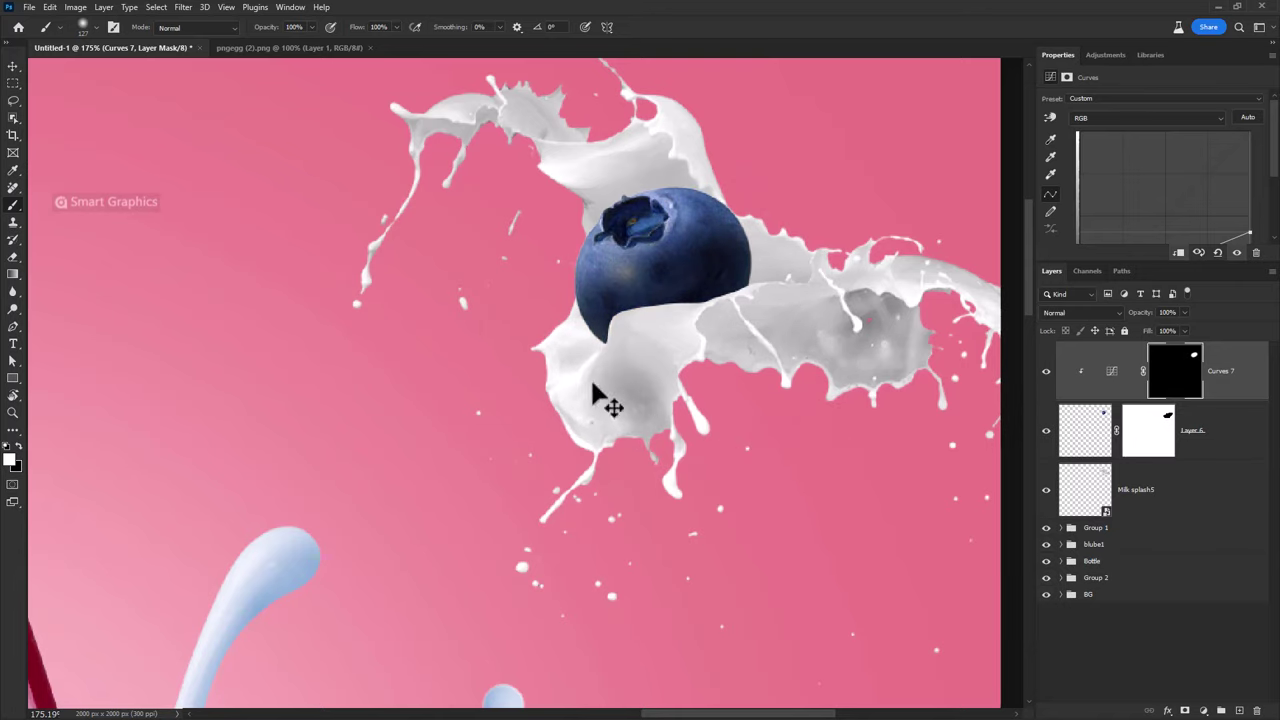
- Load the blueberry's outline as a selection
scroll(597, 397, down, 5)
scroll(585, 405, down, 3)
scroll(578, 405, up, 1)
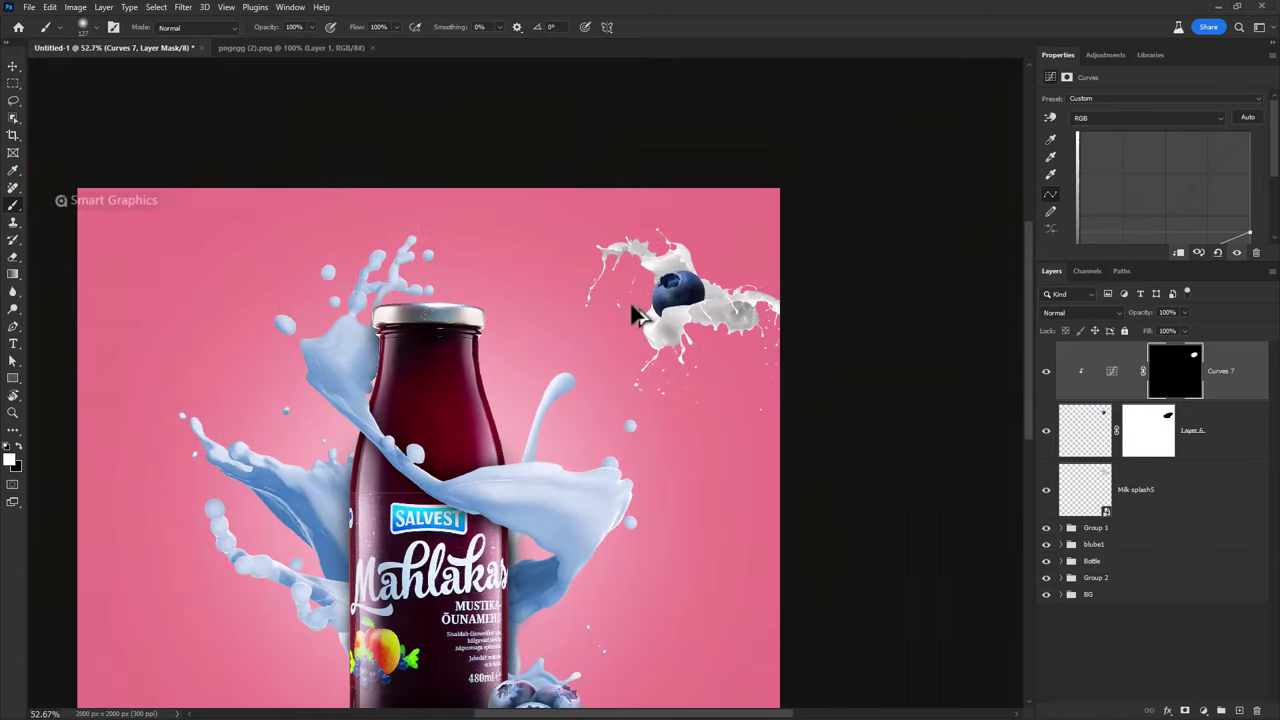
scroll(632, 315, up, 5)
click(1203, 710)
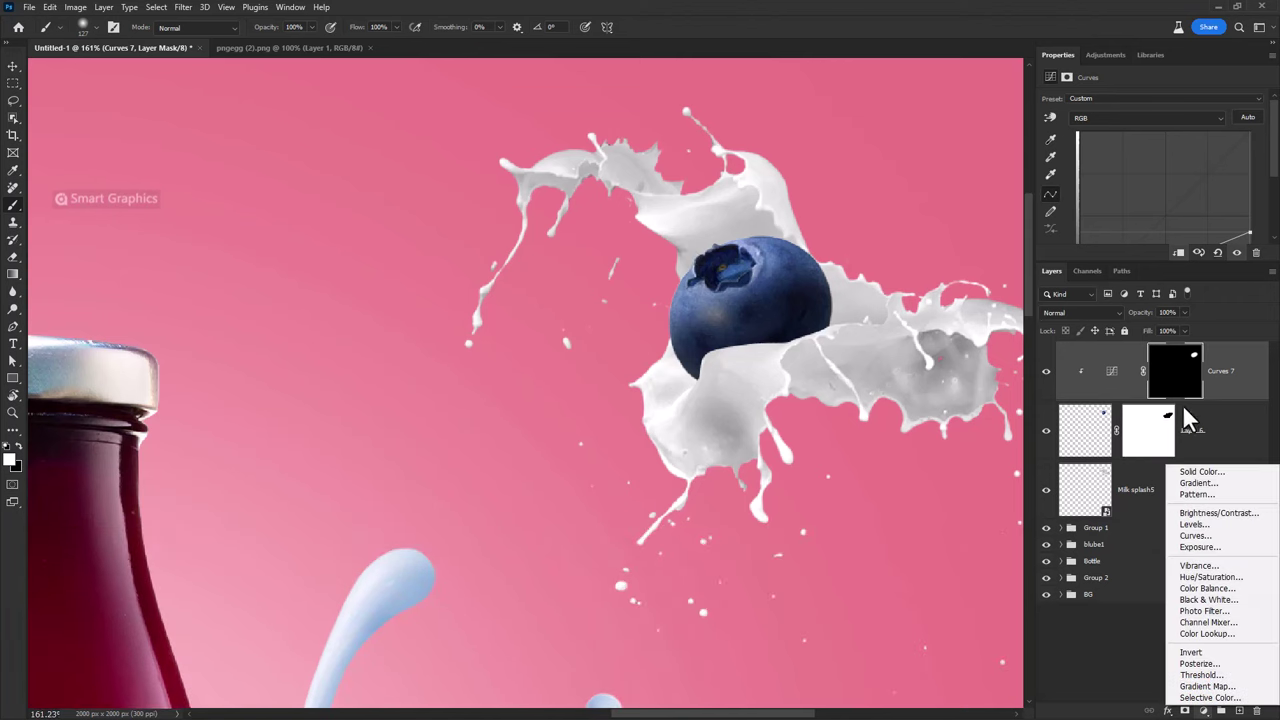
key(Escape)
ctrl+click(1095, 440)
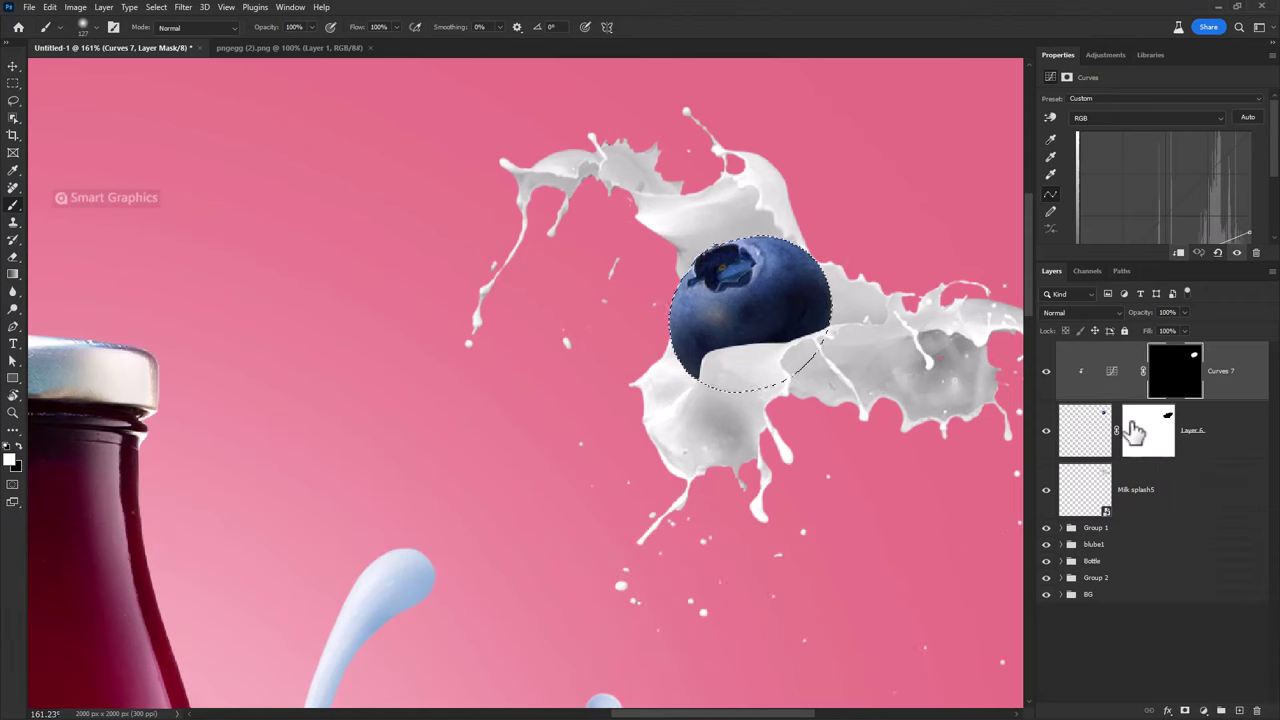
- Add a light pink #f9afba Solid Color fill clipped to the blueberry, with an inverted mask
click(1241, 712)
key(ctrl+z)
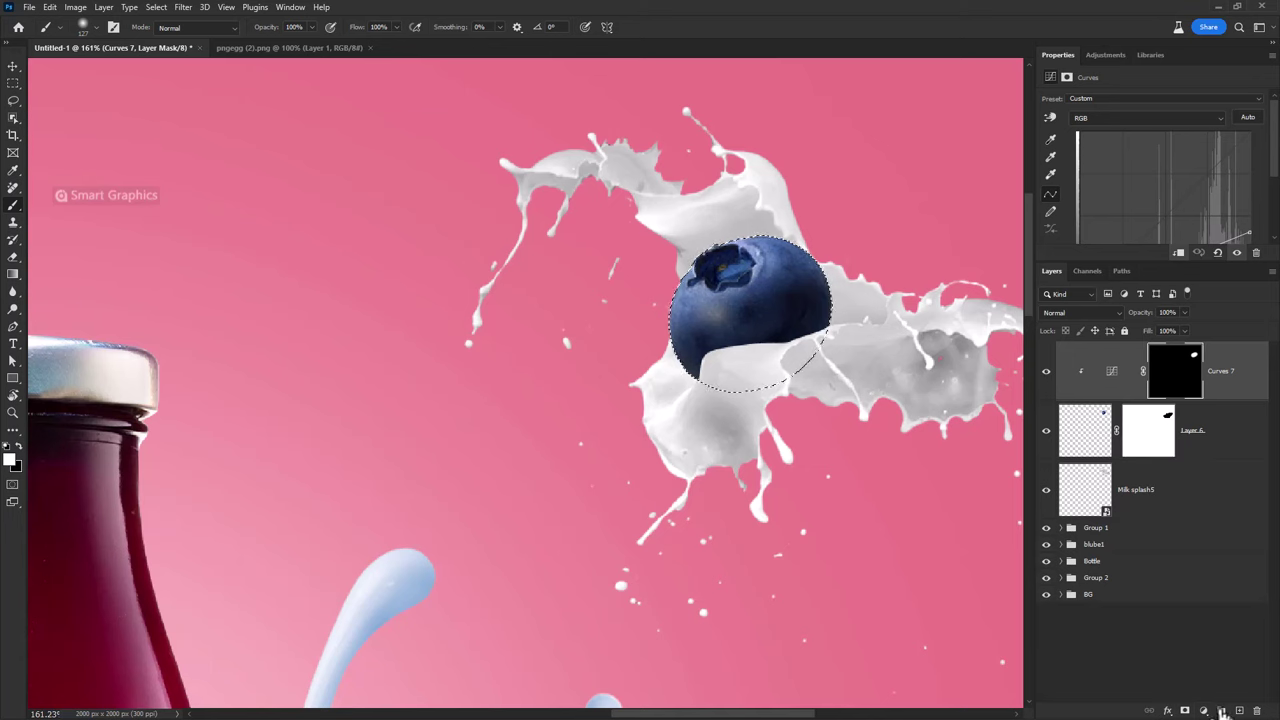
click(1203, 710)
click(1205, 488)
click(634, 266)
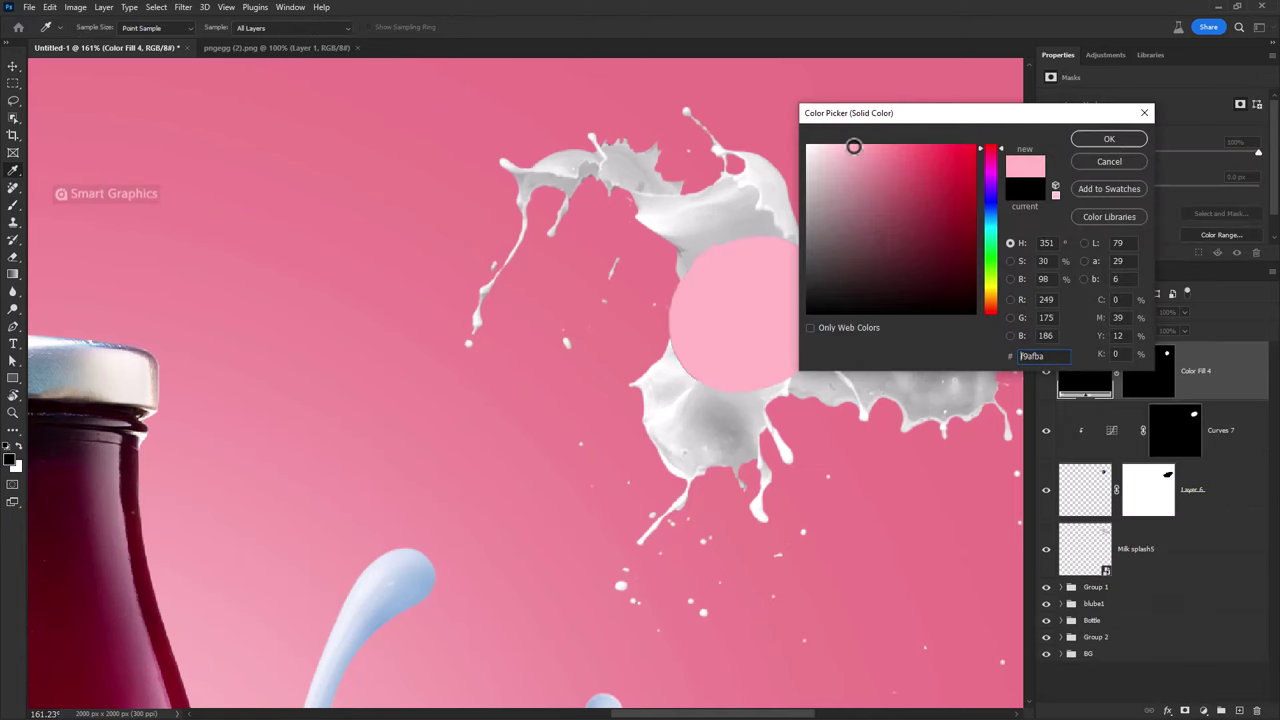
click(1109, 139)
click(1148, 372)
key(ctrl+i)
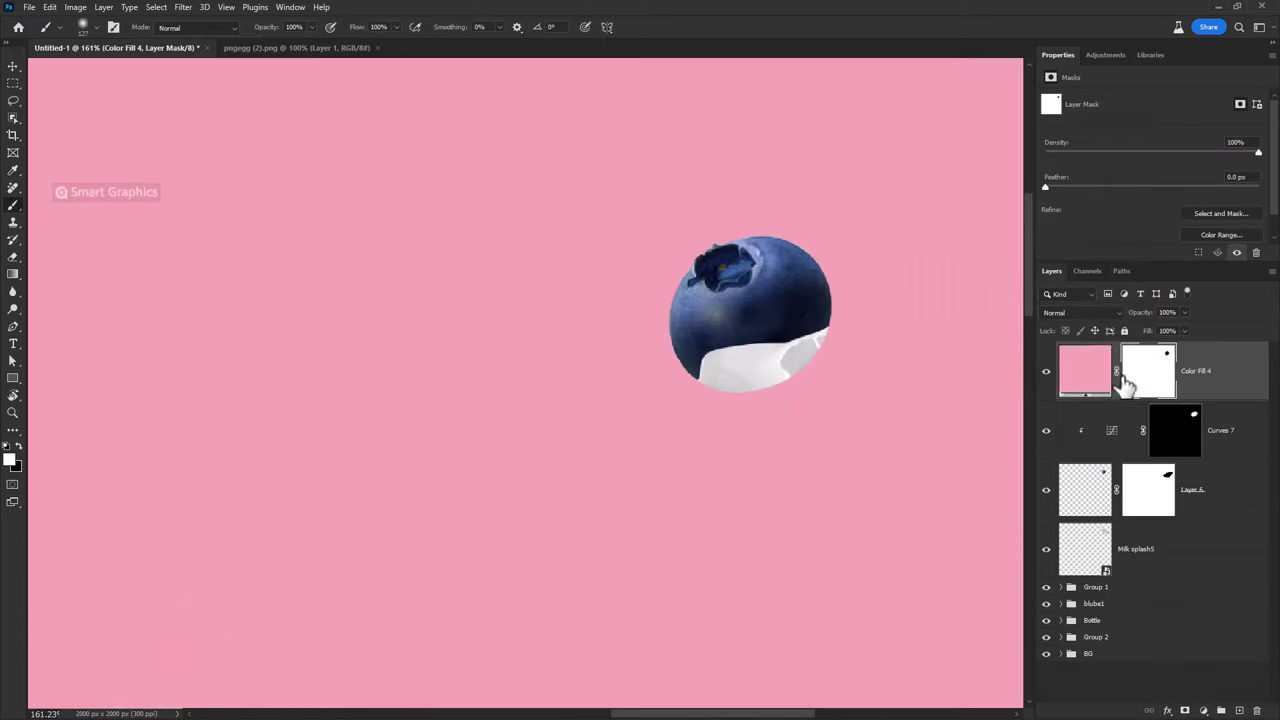
alt+click(1235, 405)
- Paint pink onto the blueberry's upper-left edge, blend it in Soft Light, and select Milk splash5
right_click(636, 255)
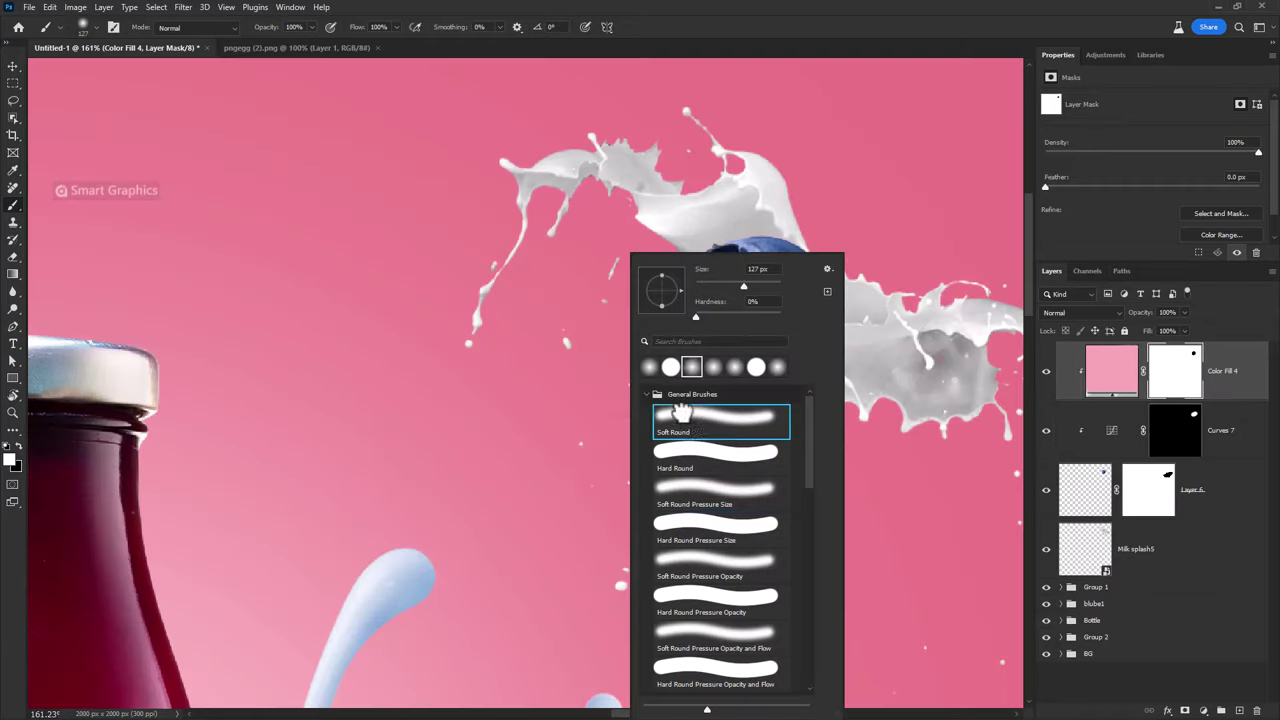
key(Escape)
drag(638, 376, 619, 384)
mouse_move(654, 313)
mouse_down()
mouse_move(720, 234)
mouse_move(766, 217)
mouse_move(694, 229)
mouse_move(659, 390)
mouse_up()
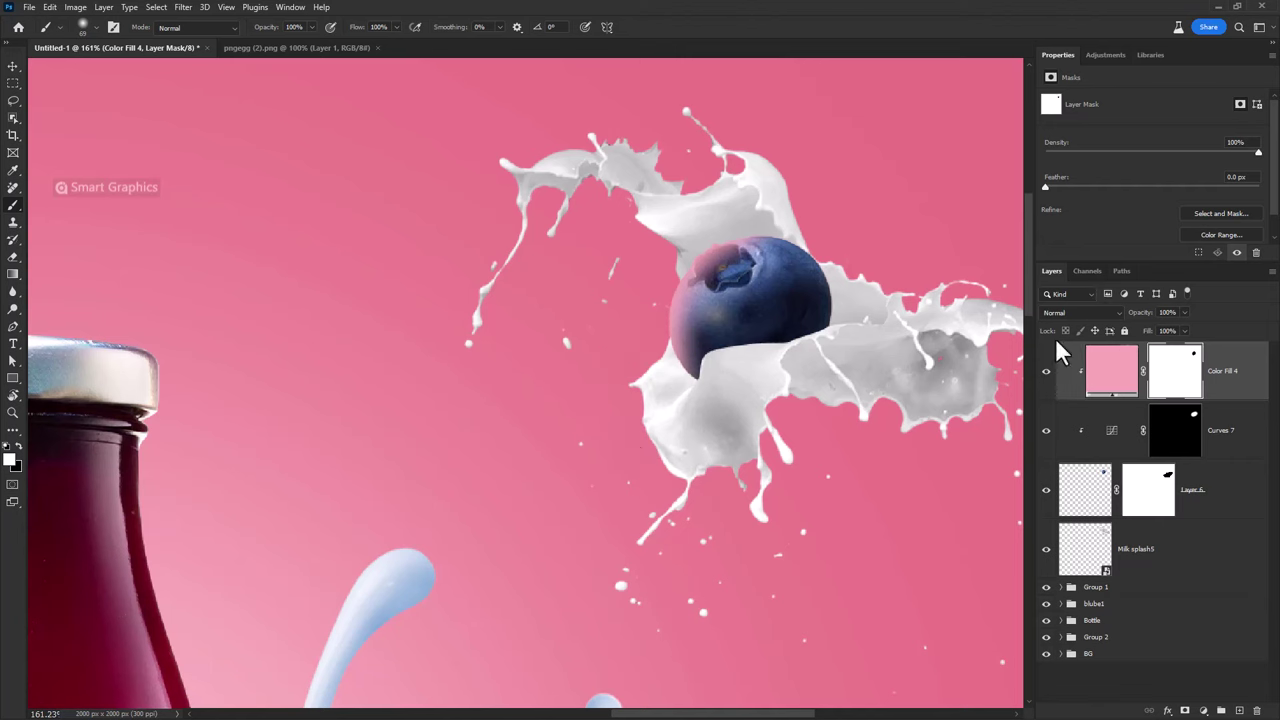
click(1080, 312)
click(1057, 504)
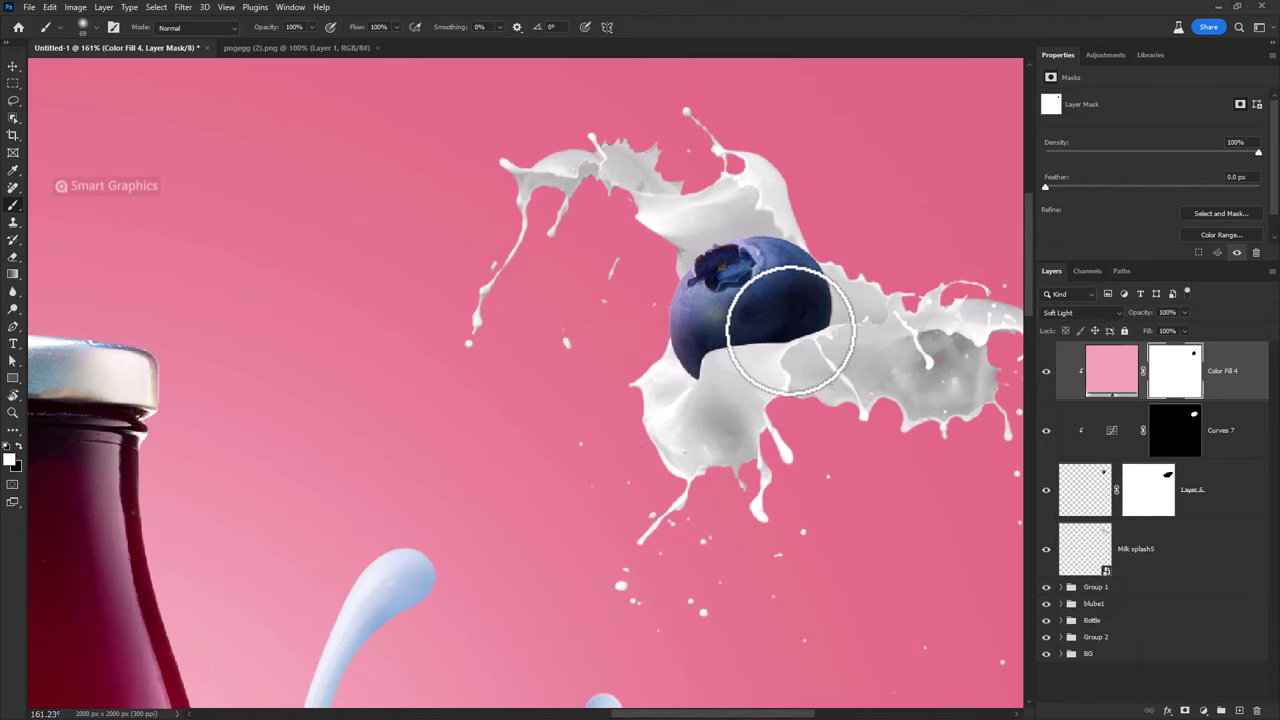
click(1175, 566)
click(1203, 710)
- Add a clipped, colorized Hue/Saturation layer to Milk splash5 and shift its hue toward purple
click(1223, 600)
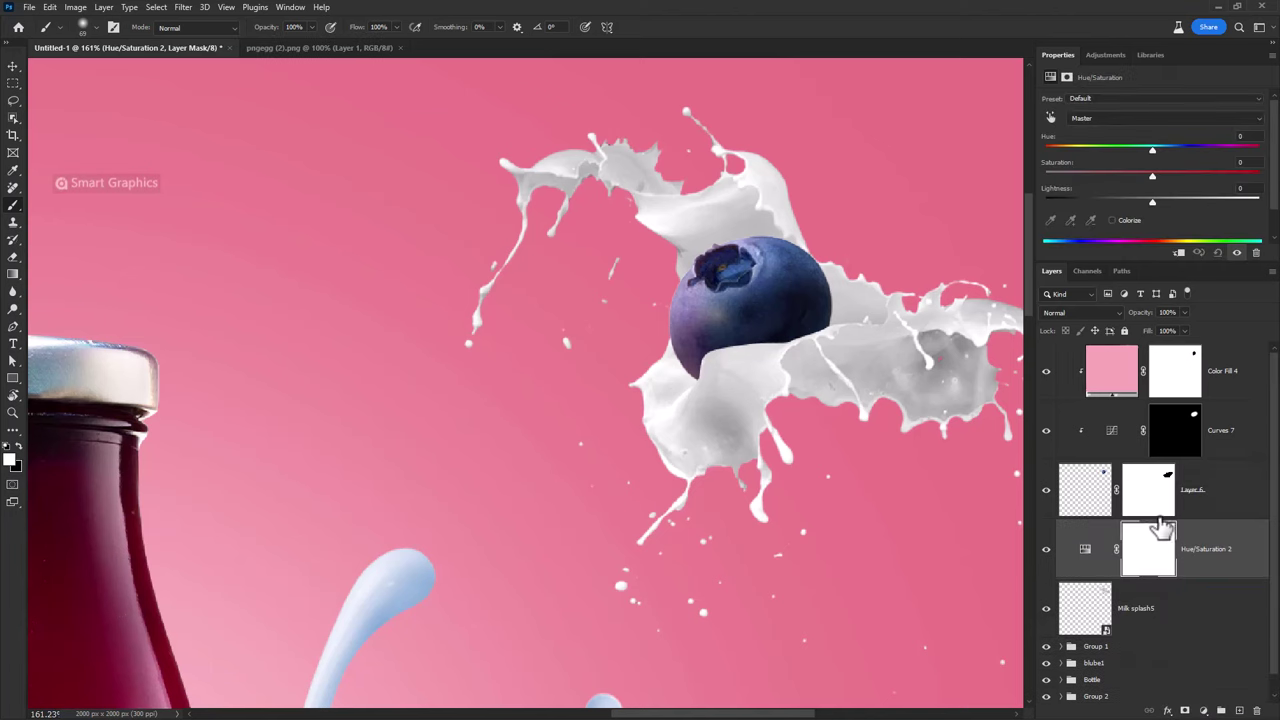
alt+click(1204, 568)
click(1111, 220)
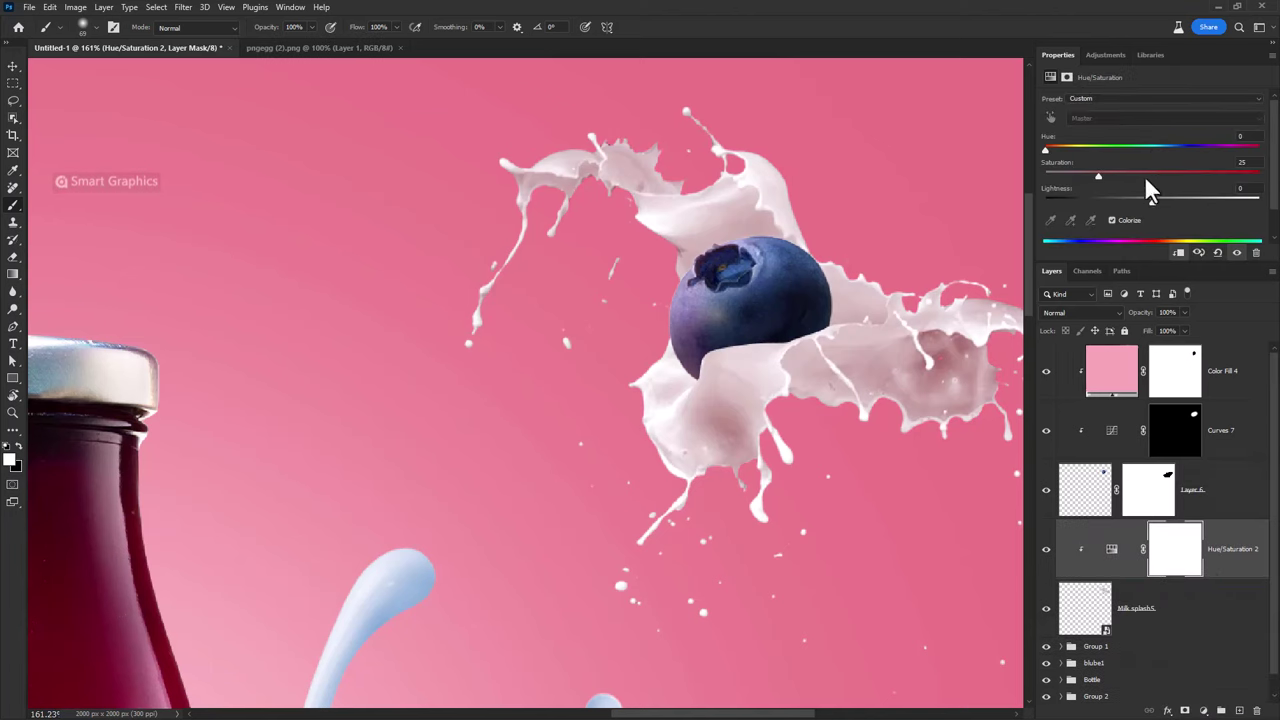
scroll(551, 349, down, 5)
mouse_move(1048, 150)
mouse_down()
mouse_move(1268, 162)
mouse_move(1186, 167)
mouse_up()
scroll(678, 400, down, 2)
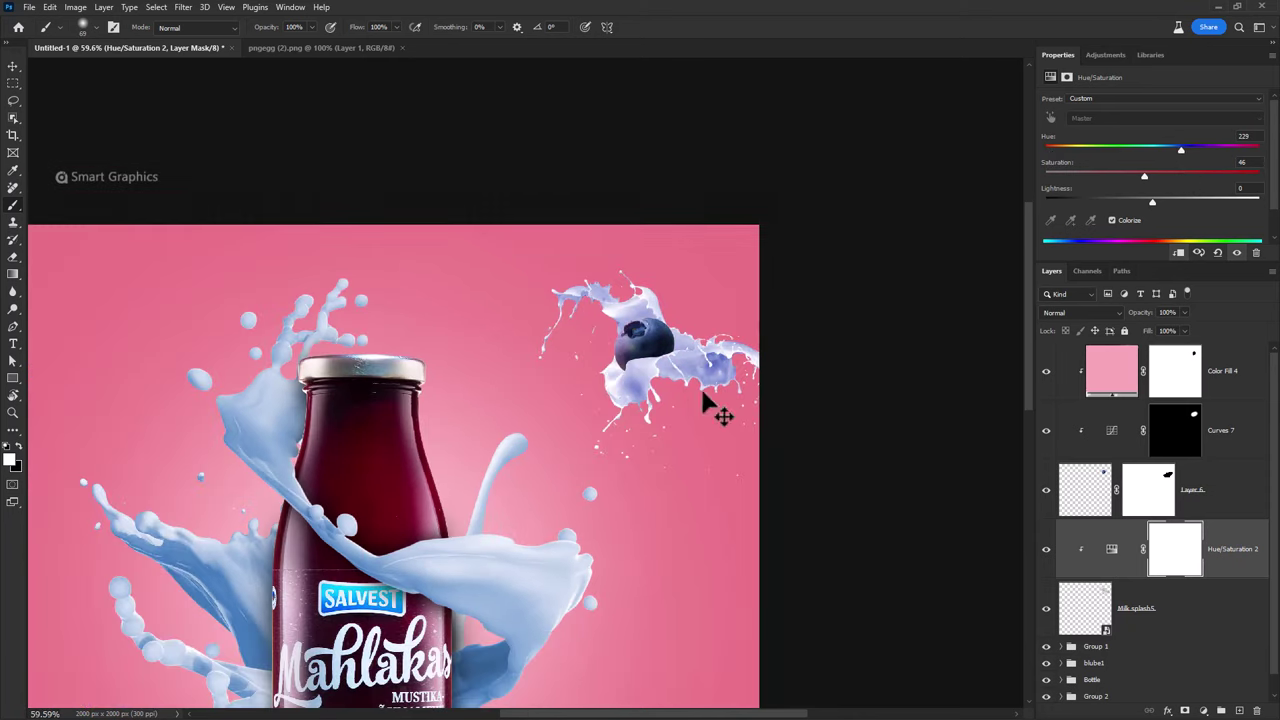
drag(714, 409, 740, 352)
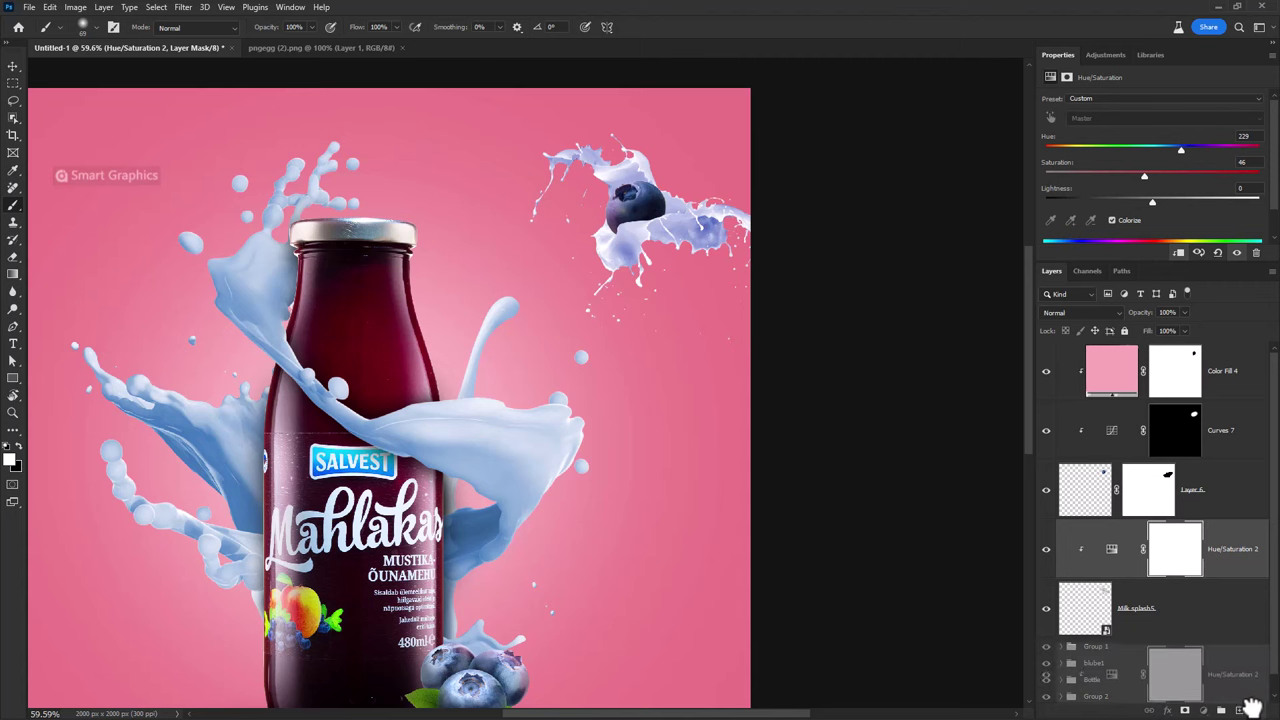
- Replace it with a copy of Group 1's Hue/Saturation layer so the splash matches the pale blue
key(Delete)
click(1061, 588)
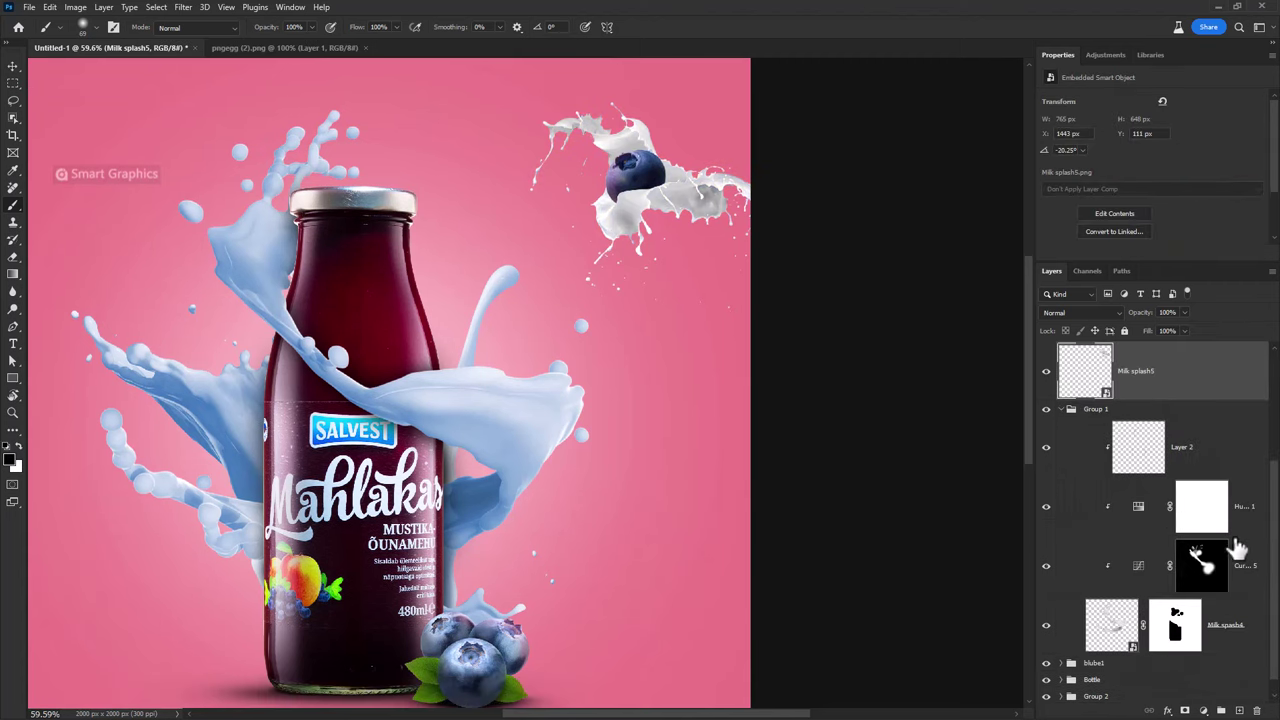
mouse_move(1238, 548)
mouse_down()
mouse_move(1190, 470)
mouse_move(1210, 585)
mouse_up()
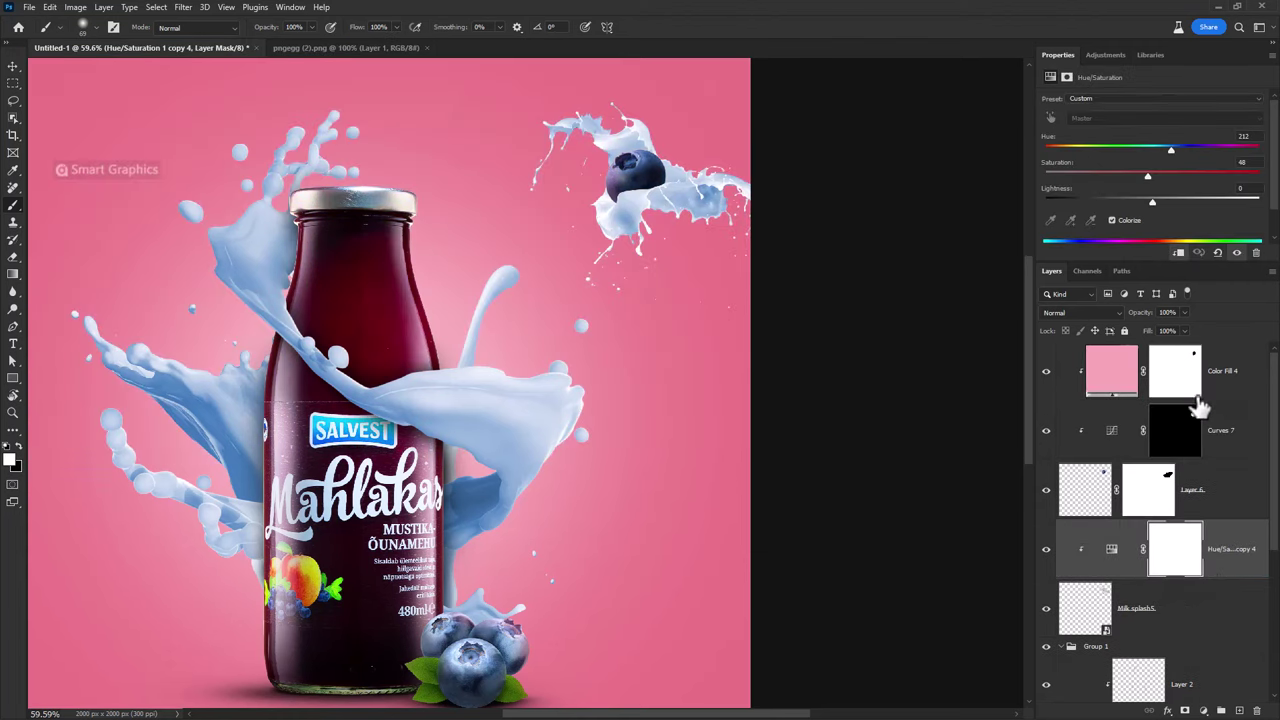
click(1200, 400)
scroll(1006, 471, down, 2)
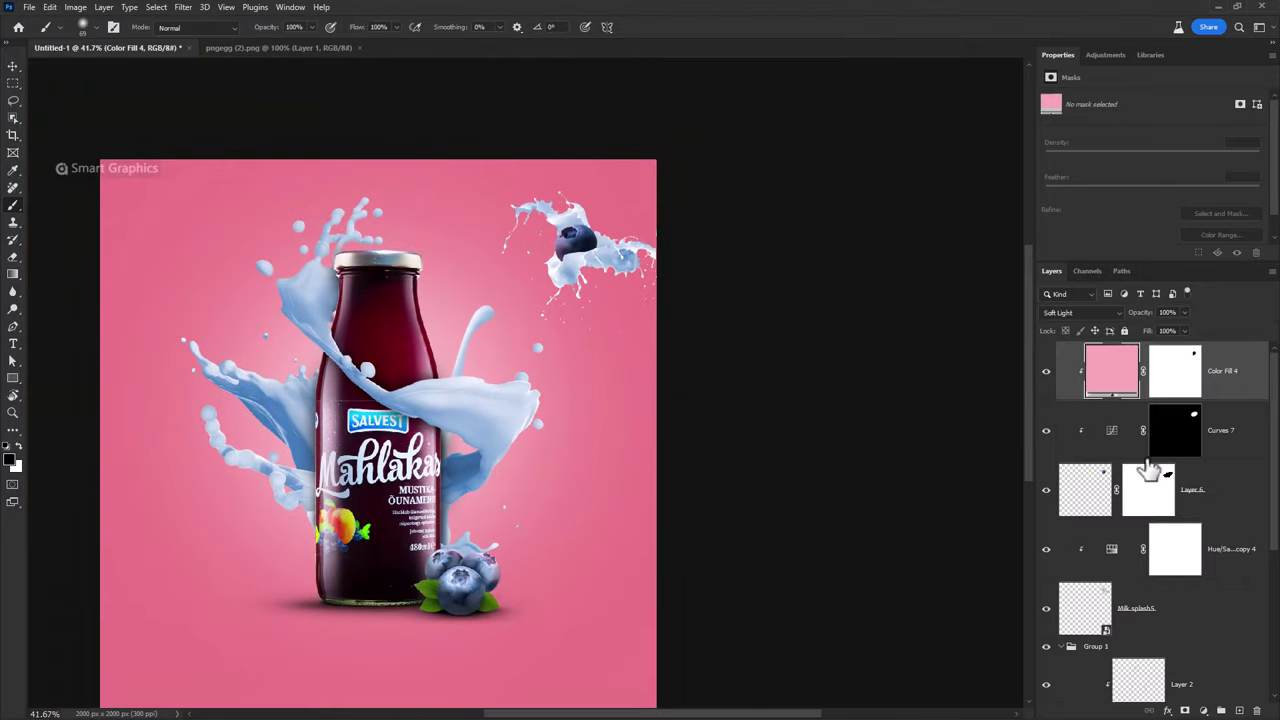
- Group the new splash layers and resize the upper-right splash
shift+click(1178, 622)
key(ctrl+g)
key(ctrl+t)
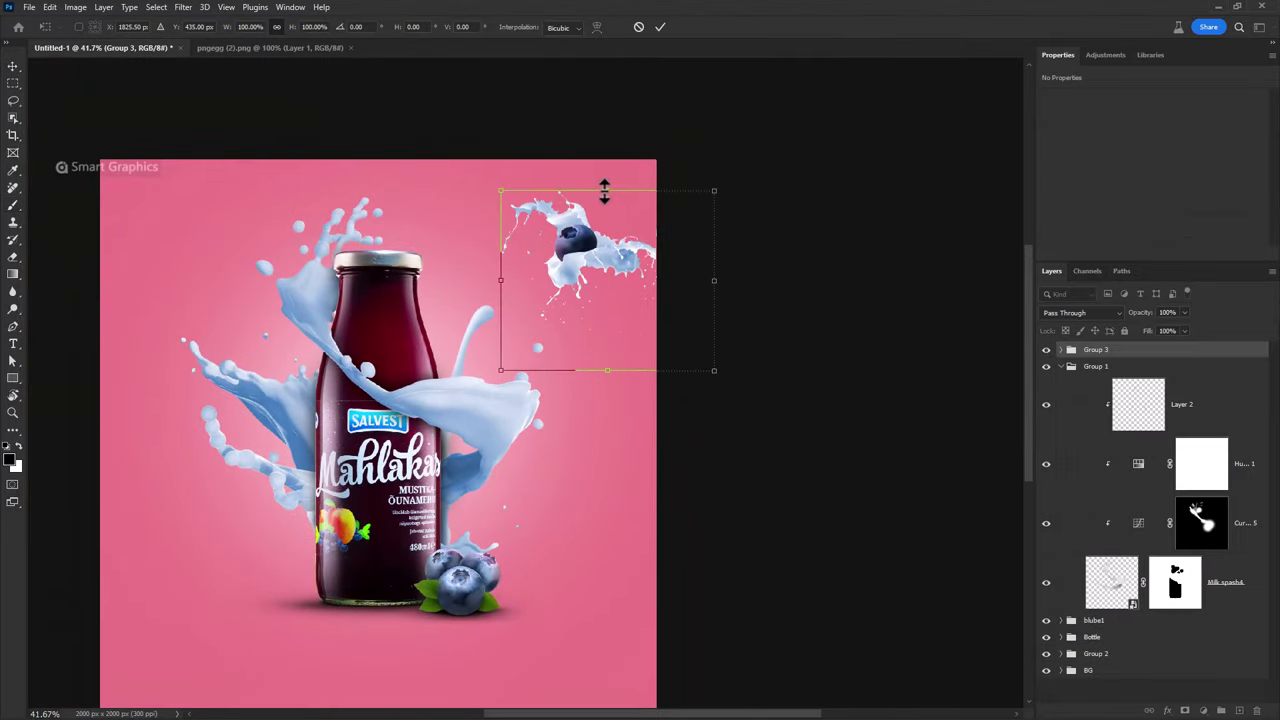
drag(604, 193, 608, 150)
key(Return)
- Copy the splash group, flip it, and place it left of the bottle
mouse_move(628, 283)
mouse_down()
mouse_move(585, 290)
mouse_move(159, 519)
mouse_up()
key(ctrl+t)
right_click(270, 490)
click(320, 410)
mouse_move(270, 485)
mouse_down()
mouse_move(318, 396)
mouse_move(207, 416)
mouse_move(210, 455)
mouse_up()
key(Return)
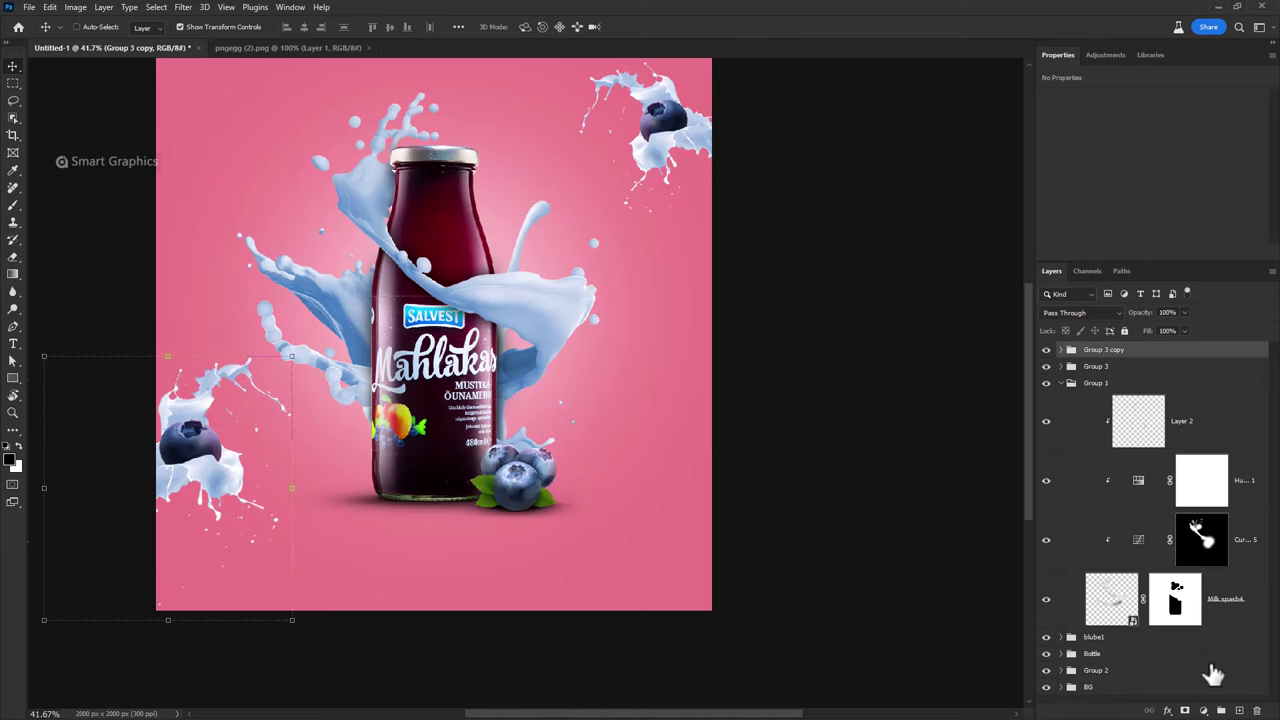
- Mask the left splash copy with a soft round brush, hiding its stray streak and lower droplets
click(1186, 710)
scroll(254, 449, up, 3)
key(b)
right_click(254, 449)
double_click(306, 500)
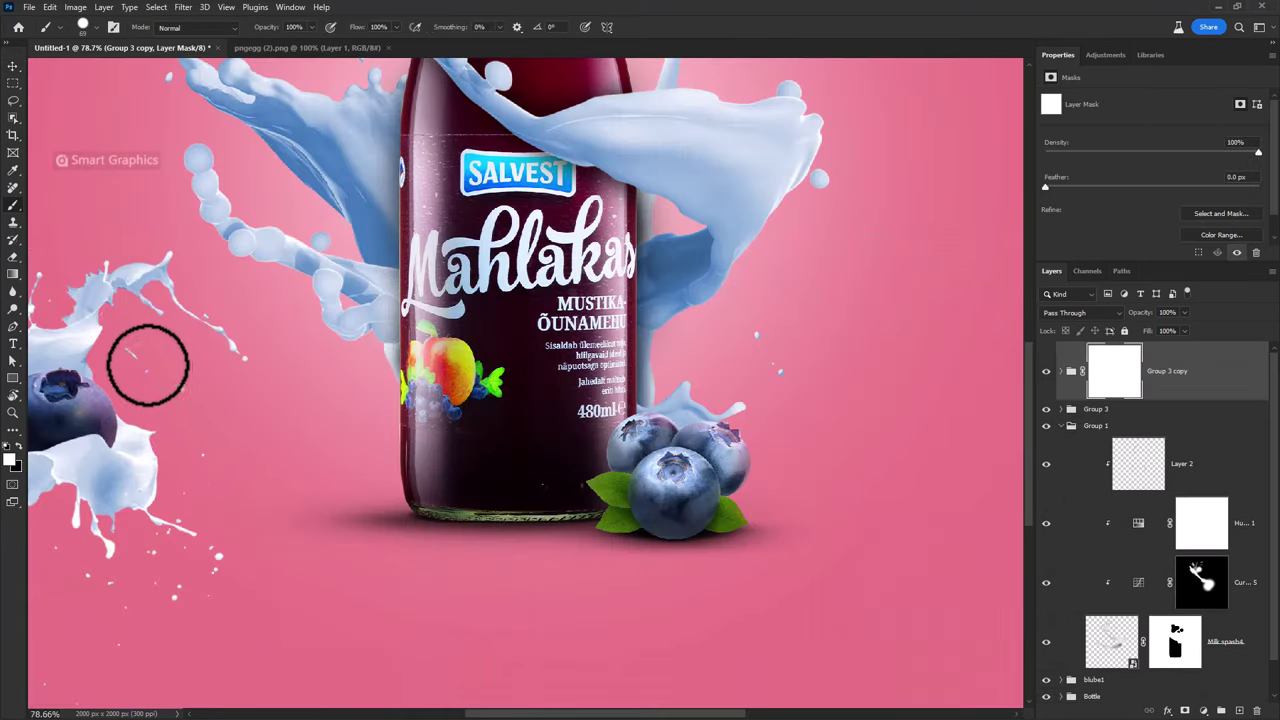
mouse_move(148, 365)
mouse_down()
mouse_move(194, 337)
mouse_move(388, 365)
mouse_up()
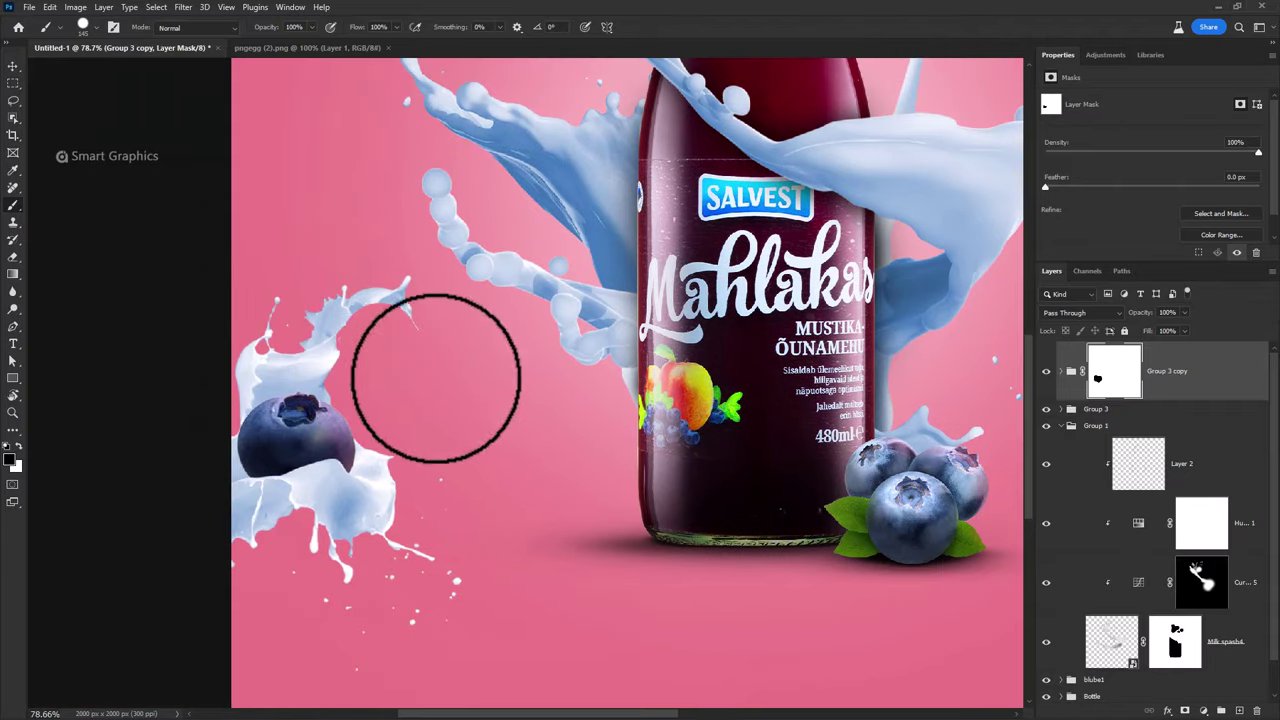
mouse_move(440, 470)
mouse_down()
mouse_move(451, 523)
mouse_move(464, 485)
mouse_move(349, 634)
mouse_move(286, 643)
mouse_up()
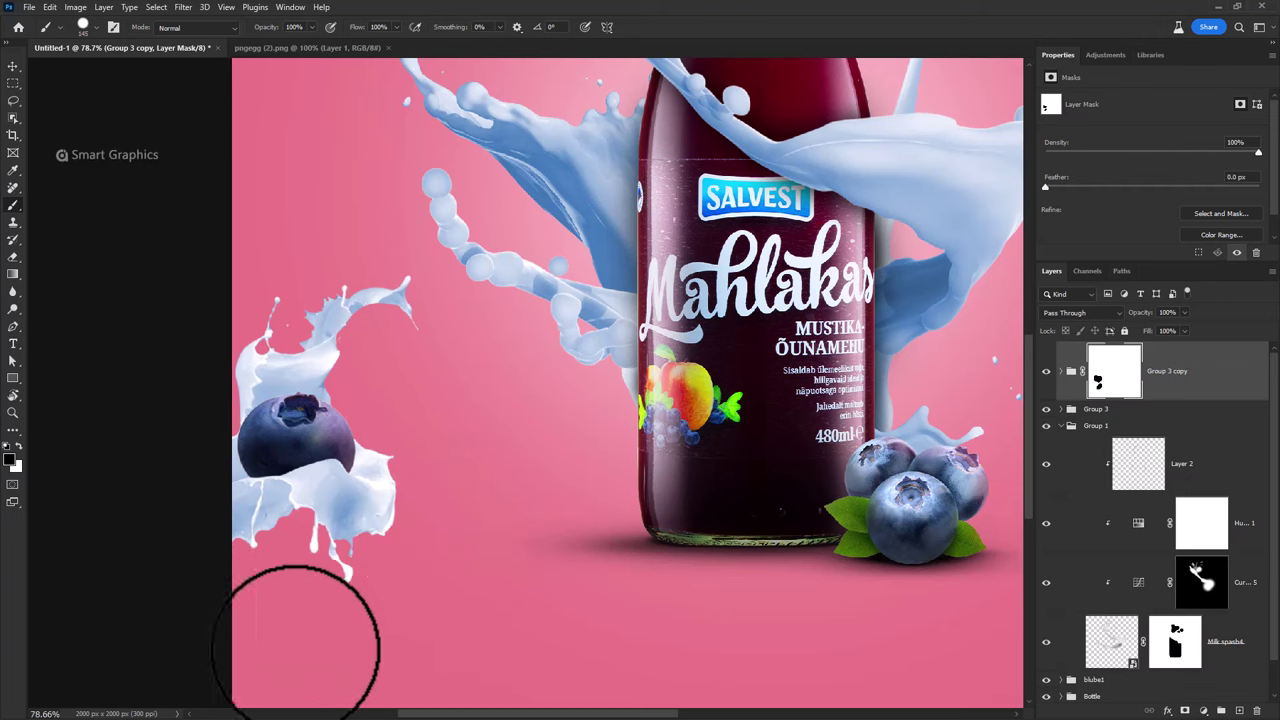
scroll(325, 265, down, 3)
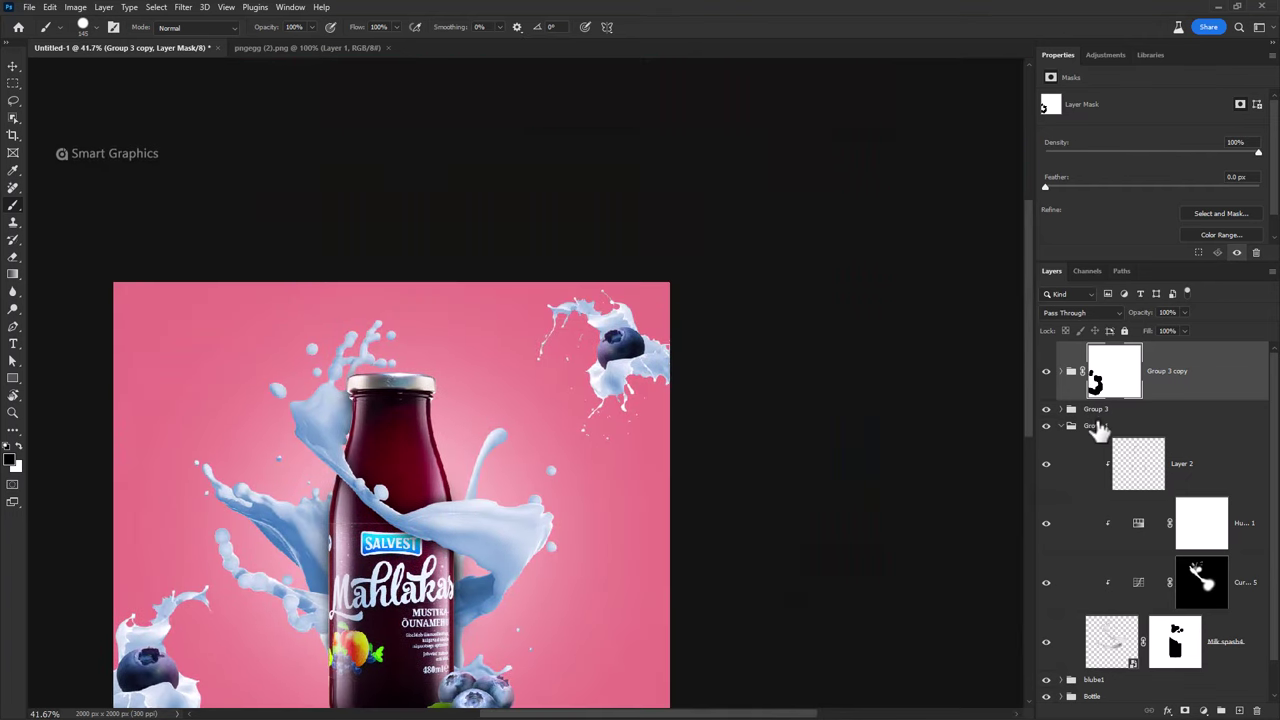
- Add a mask to Group 3 and brush out the stray droplets beside and below the top-right splash
click(1100, 410)
click(1185, 710)
scroll(566, 345, up, 3)
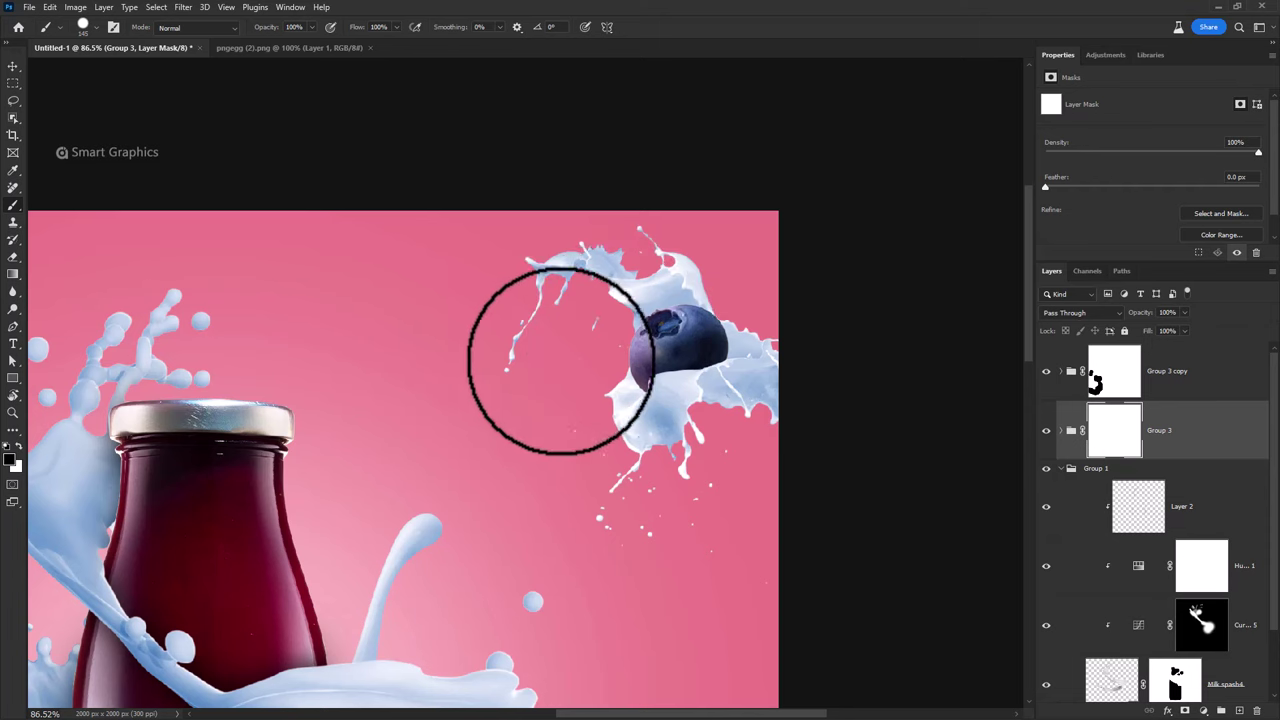
drag(543, 357, 580, 329)
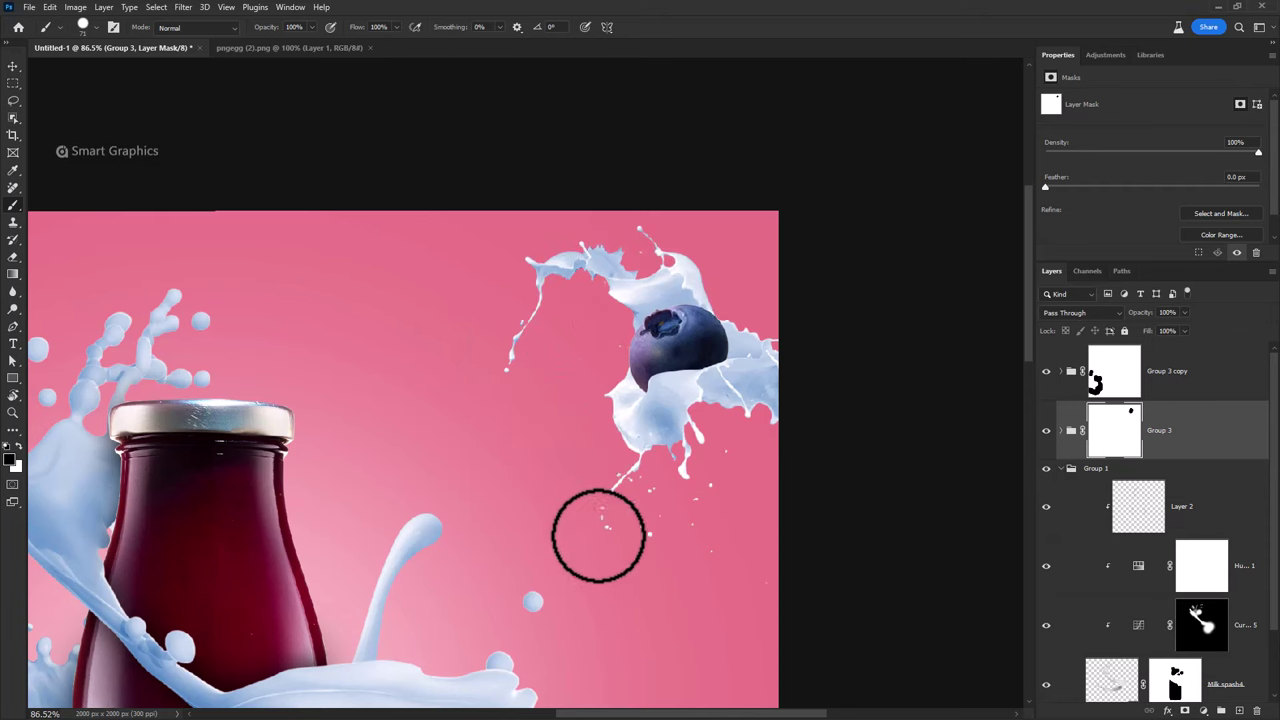
mouse_move(638, 478)
mouse_down()
mouse_move(723, 494)
mouse_move(714, 568)
mouse_up()
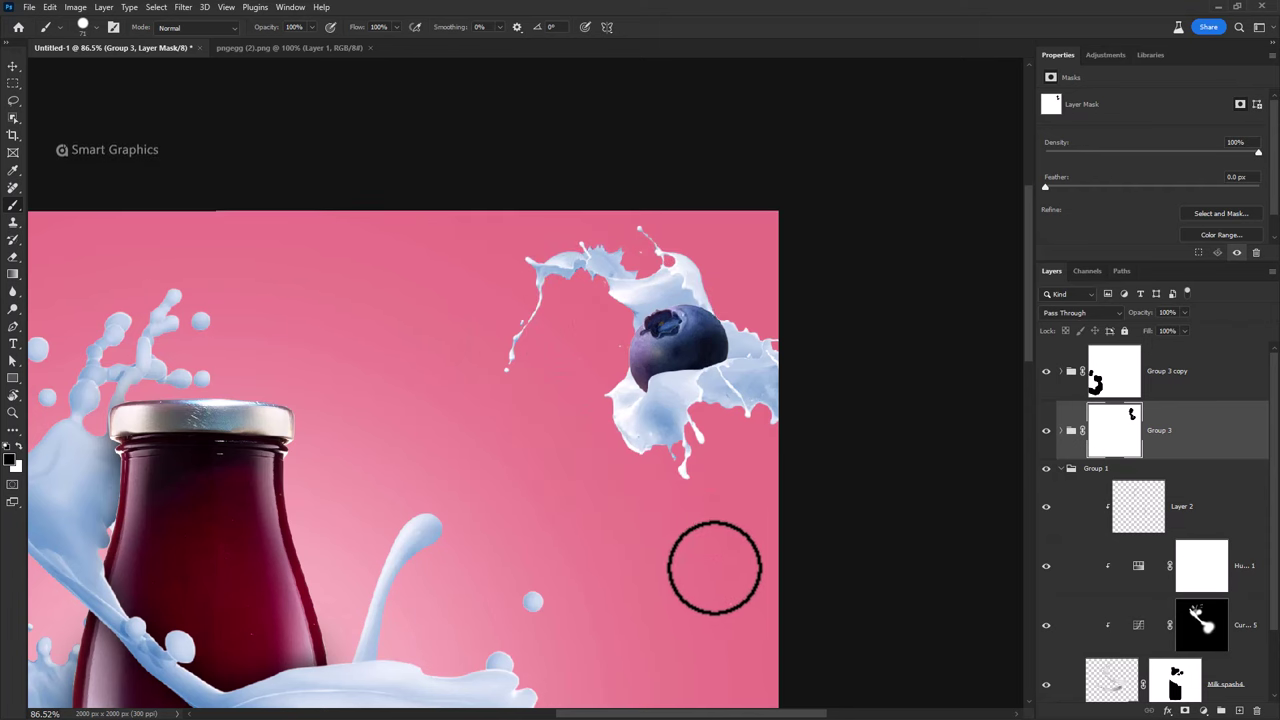
scroll(545, 456, down, 3)
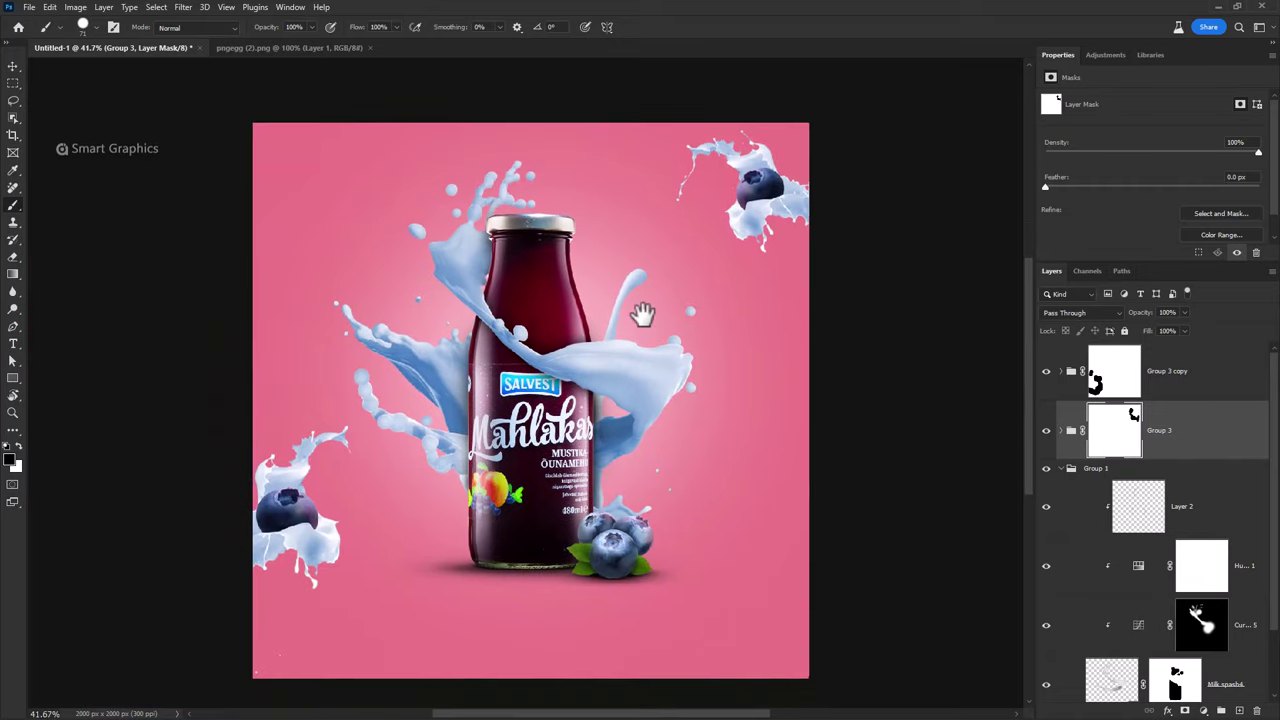
- Lasso a leaf from pngegg (3).png, paste it into the ad's top-left corner, and rotate it about 17°
key(alt+Tab)
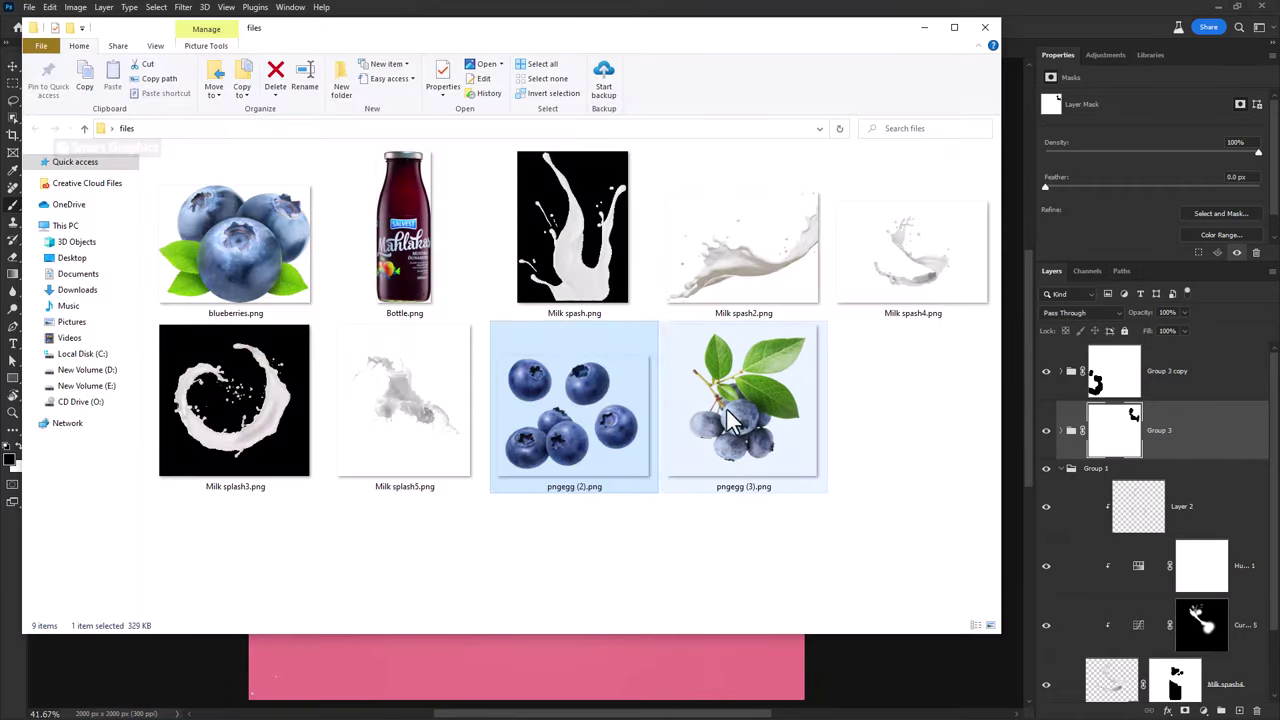
drag(744, 400, 700, 43)
click(13, 101)
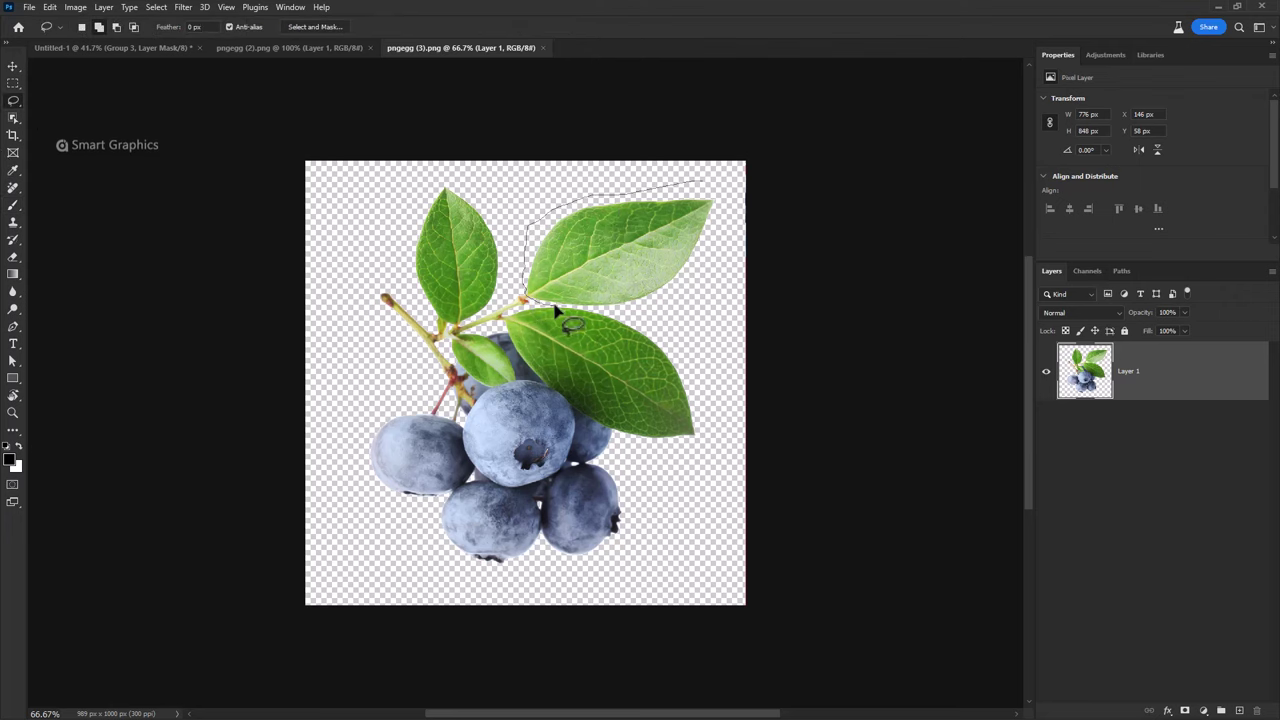
click(227, 50)
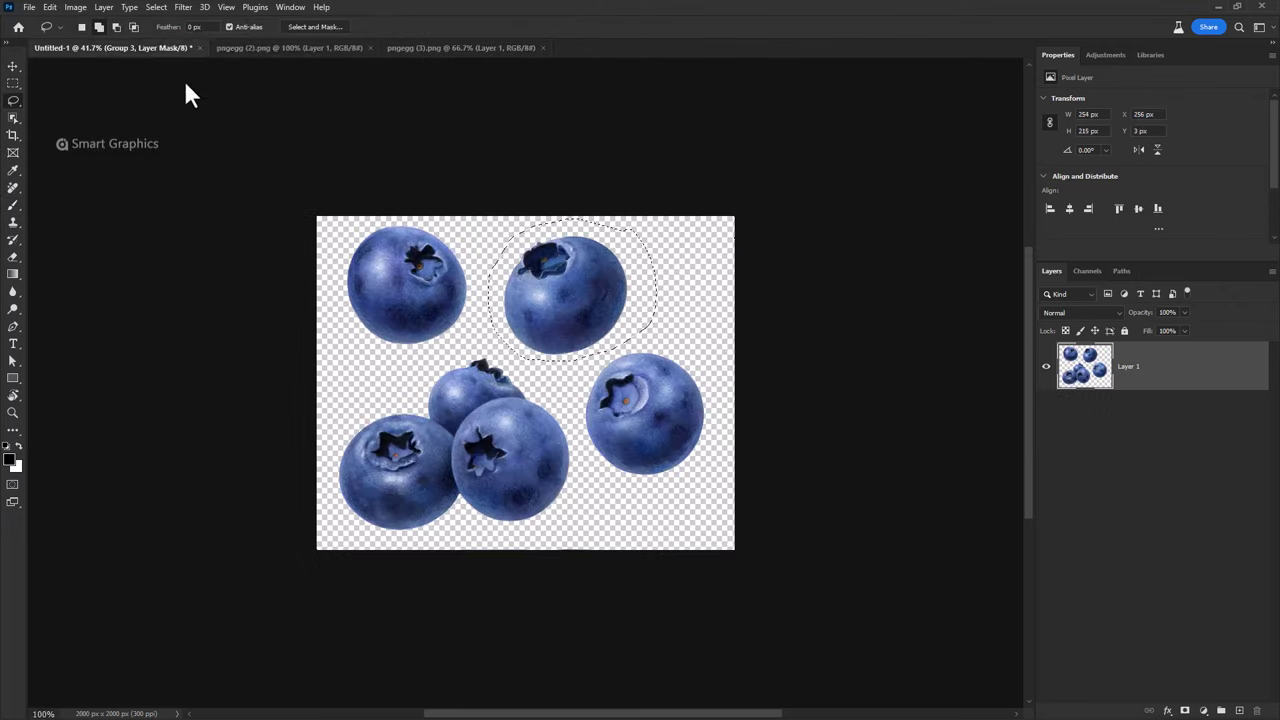
click(110, 47)
key(ctrl+v)
key(v)
drag(530, 425, 320, 212)
drag(373, 254, 364, 282)
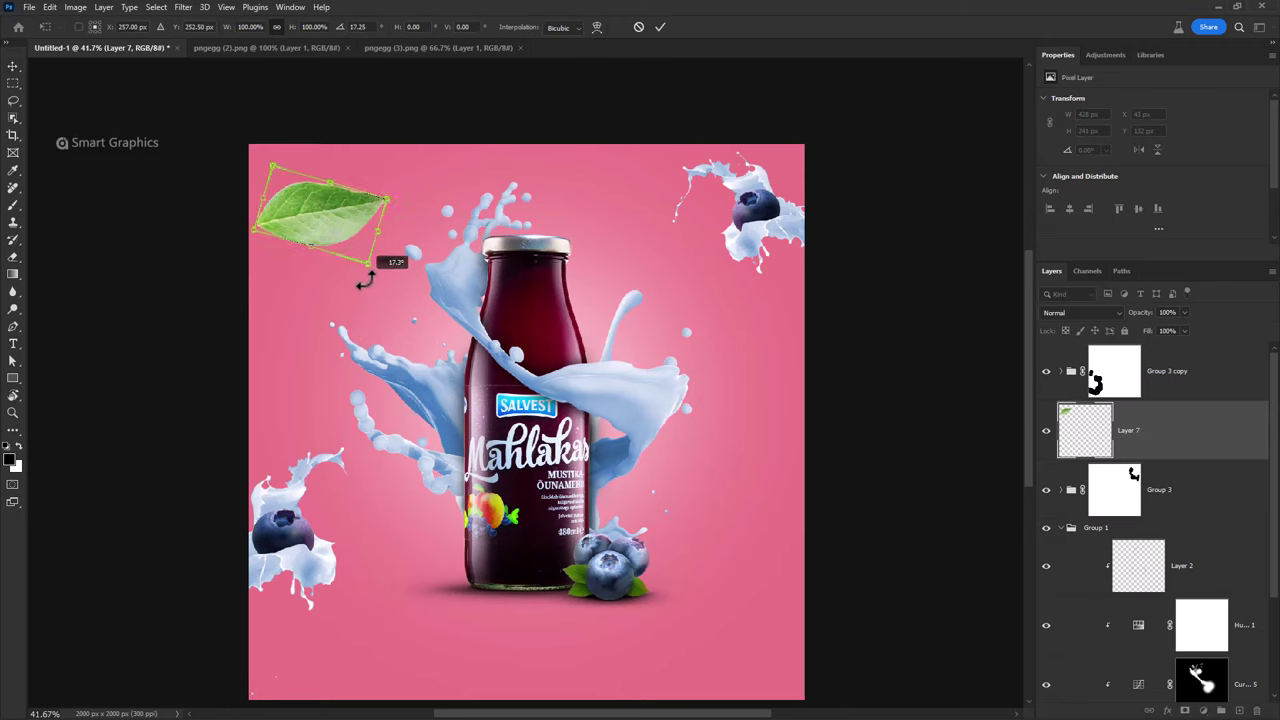
- Commit the leaf's rotation, convert Layer 7 to a smart object, and nudge and tilt it slightly
key(Return)
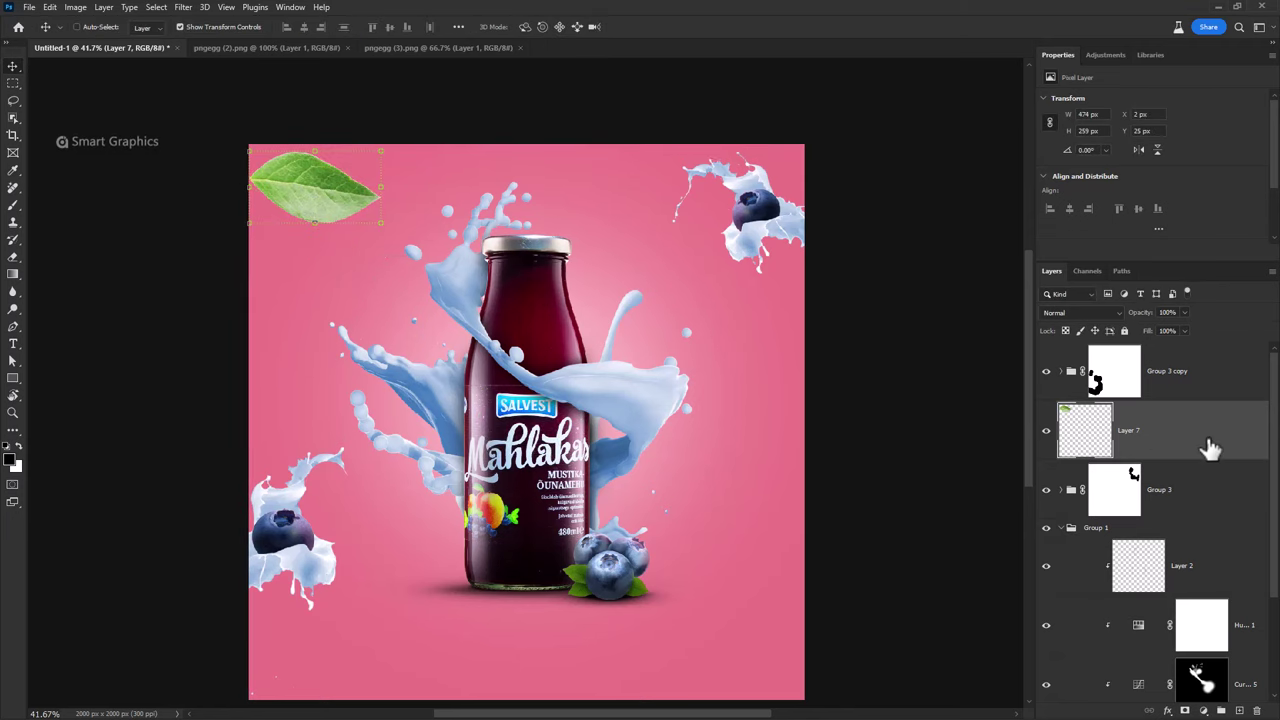
right_click(1205, 445)
click(1138, 370)
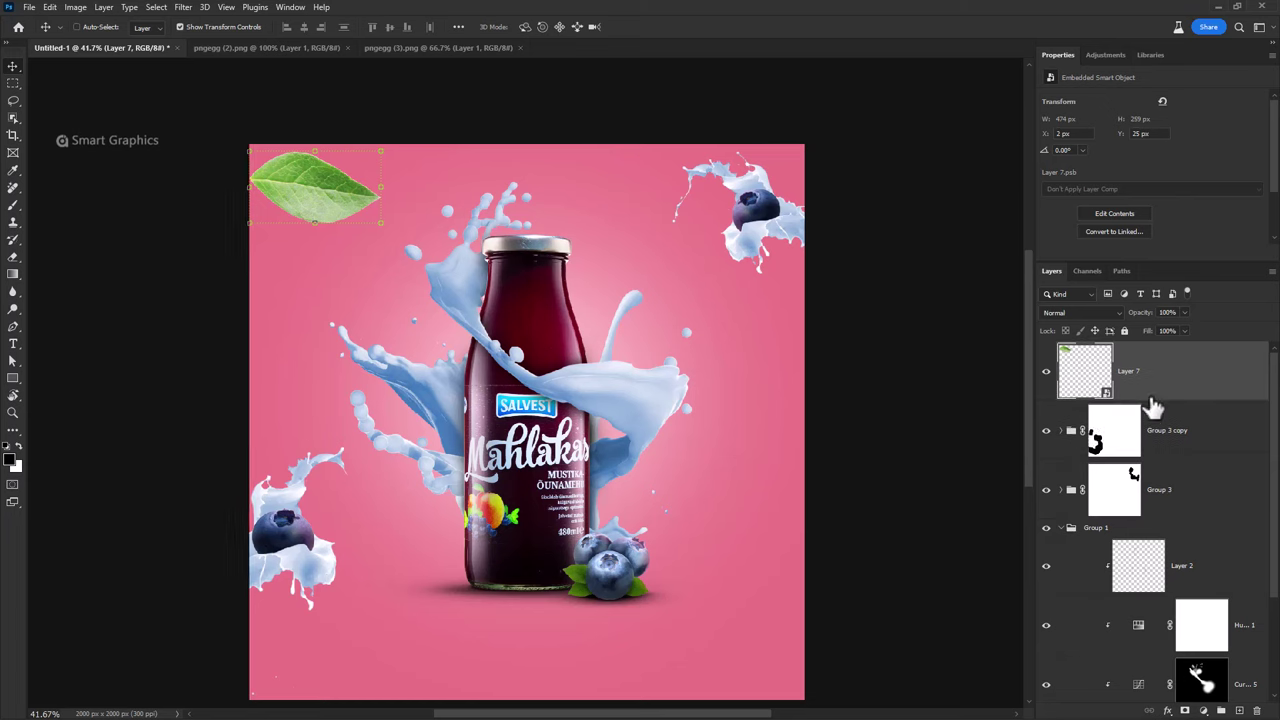
drag(334, 221, 330, 218)
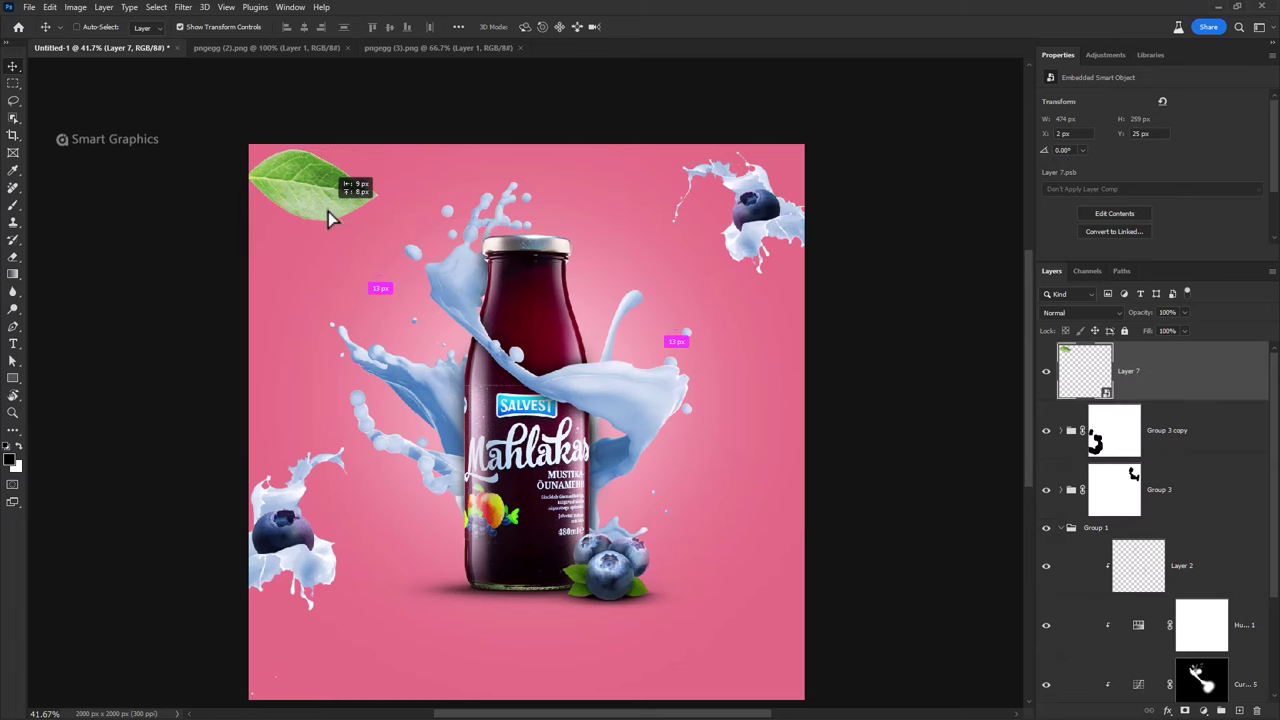
drag(392, 258, 386, 249)
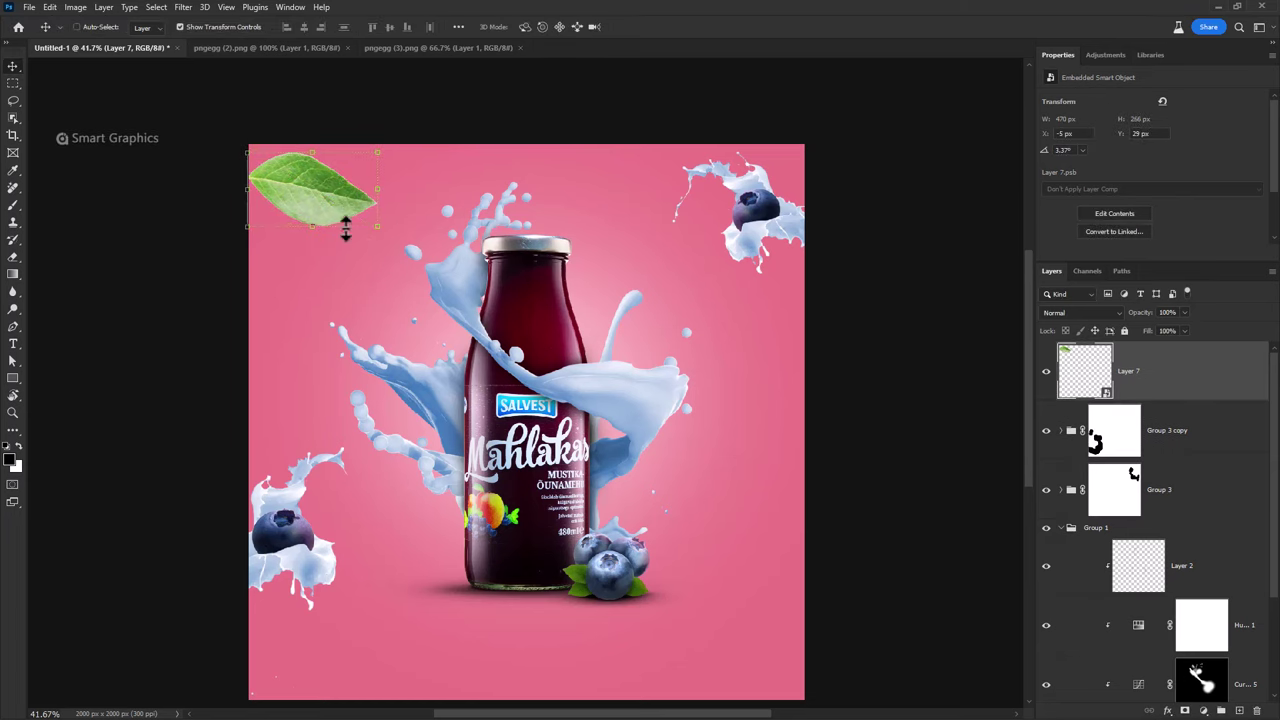
- Apply a Gaussian Blur smart filter to the leaf
click(190, 7)
mouse_move(191, 198)
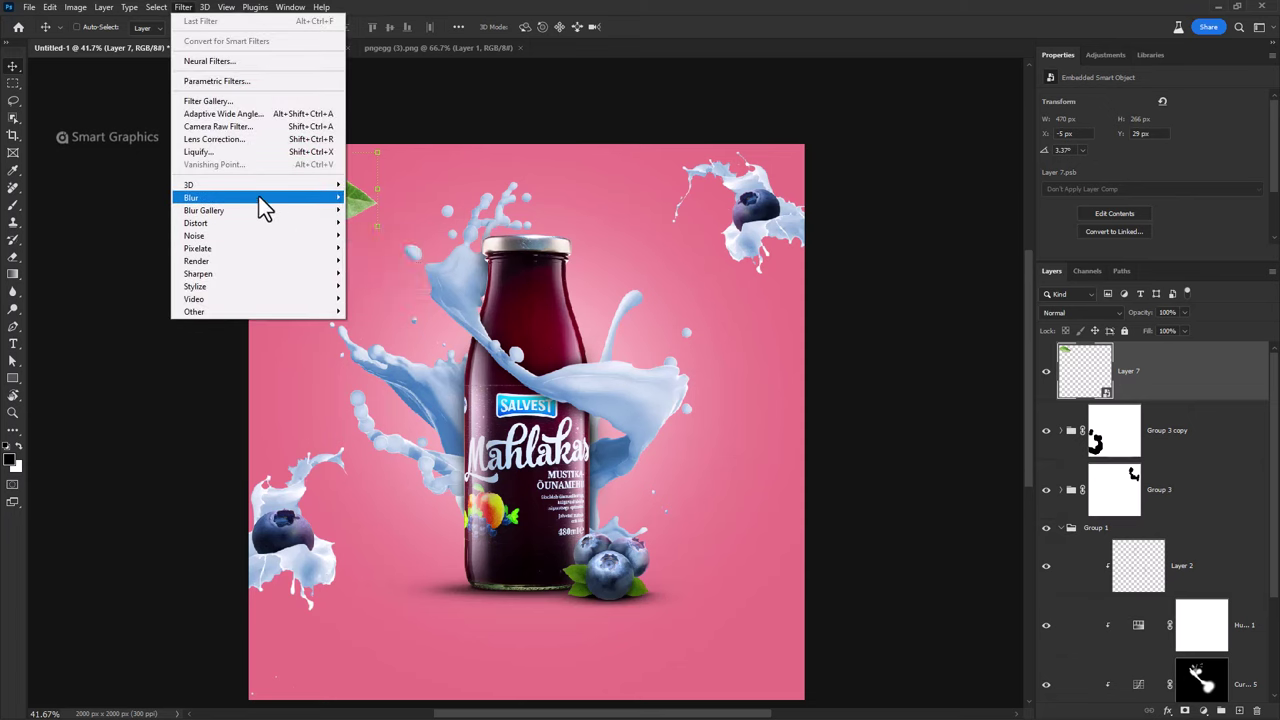
click(375, 273)
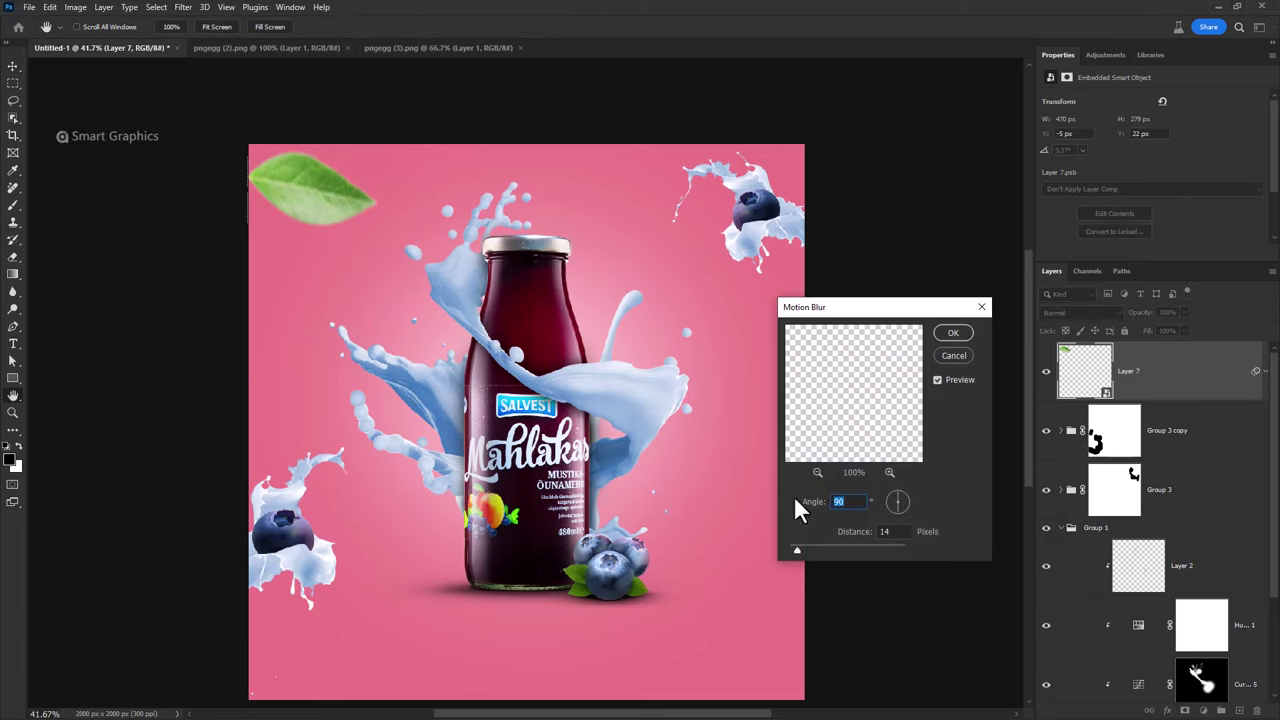
click(954, 356)
click(183, 7)
click(378, 245)
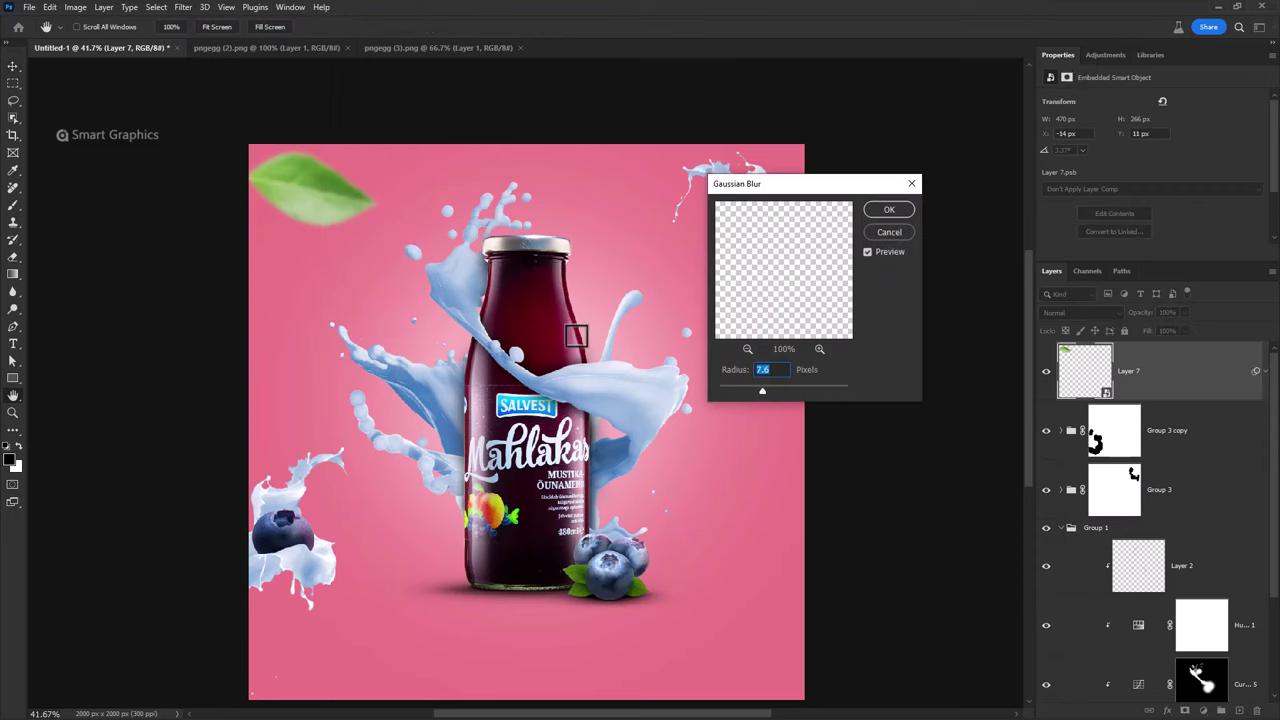
key(Return)
- Alt-drag a blurred copy of the leaf toward the ad's lower right
key(v)
mouse_move(335, 205)
mouse_down()
mouse_move(320, 201)
mouse_move(814, 557)
mouse_up()
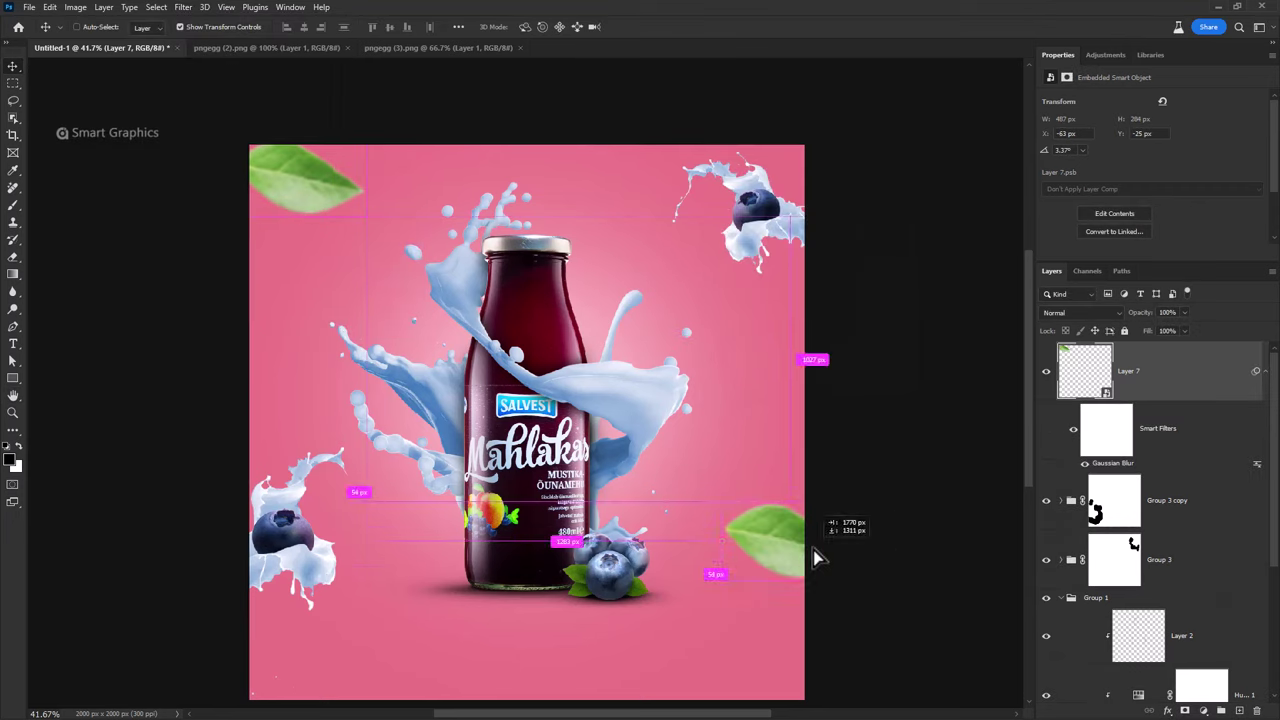
key(ctrl+t)
- Rotate and shrink the leaf copy beside the bottle, then reselect Layer 7
drag(864, 598, 691, 386)
key(Return)
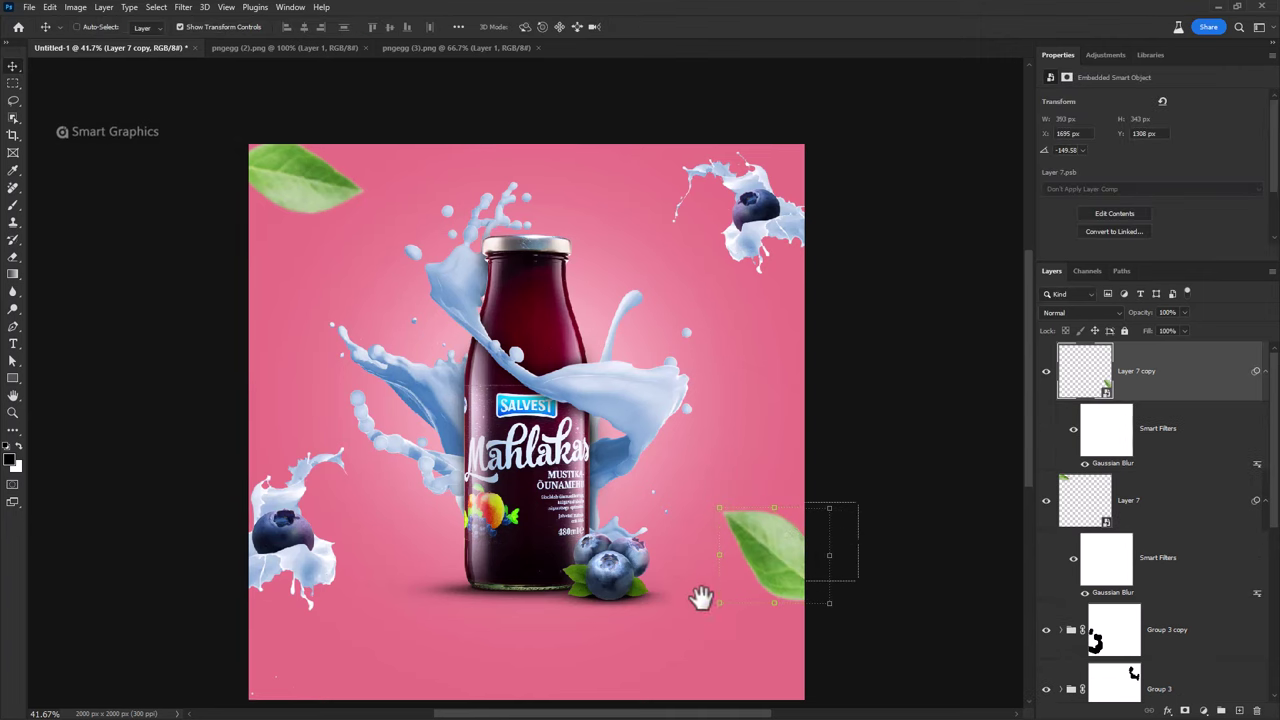
scroll(694, 594, down, 1)
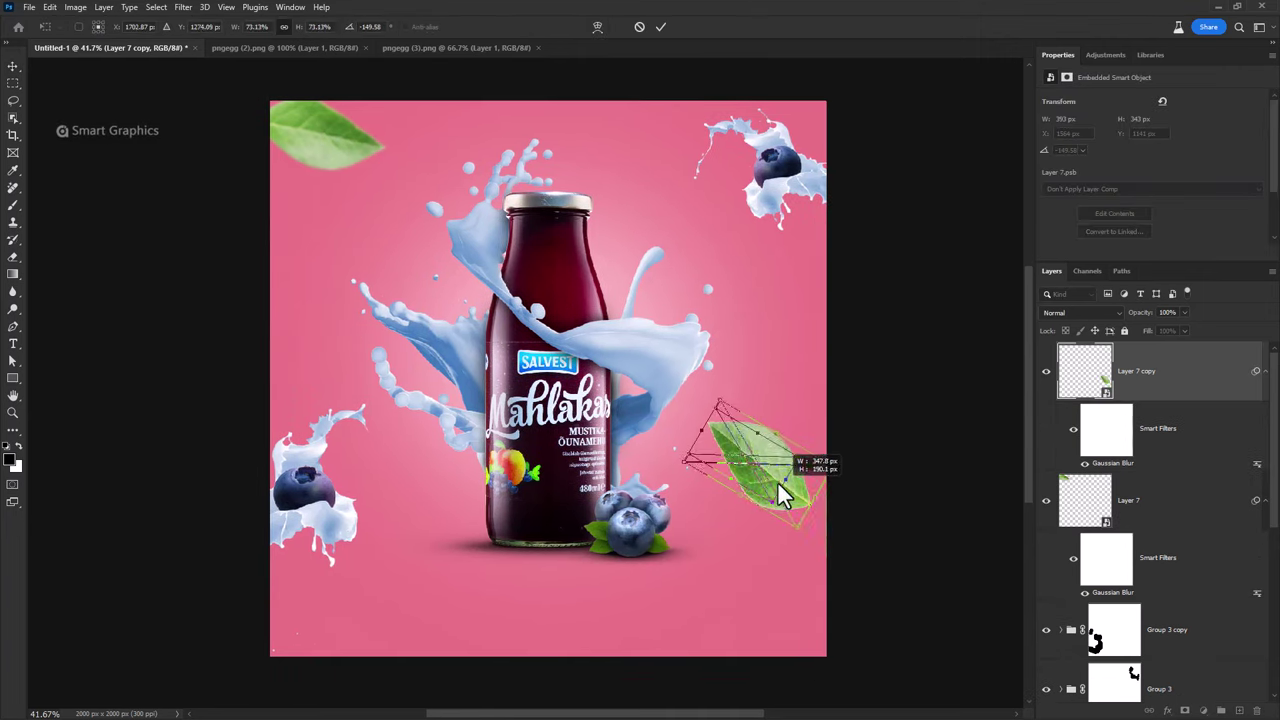
drag(815, 513, 760, 476)
key(Return)
scroll(685, 462, down, 1)
scroll(685, 462, up, 1)
scroll(680, 449, up, 1)
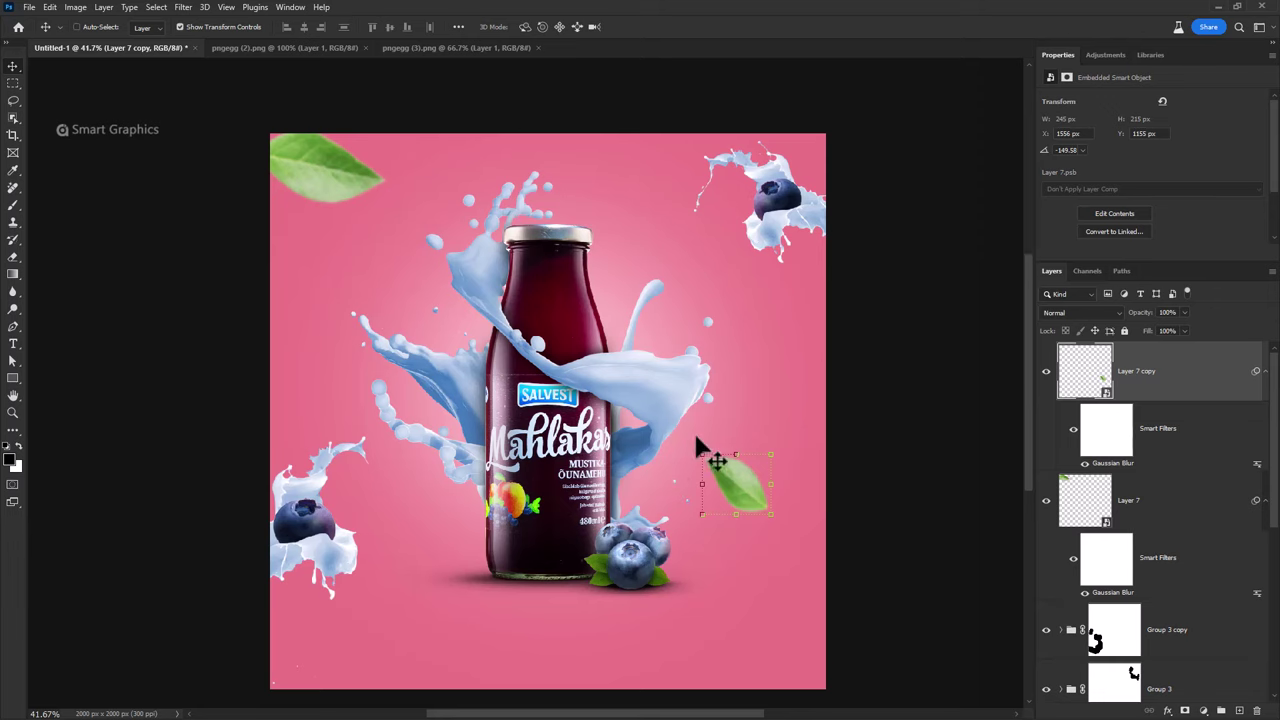
click(1163, 505)
click(1265, 371)
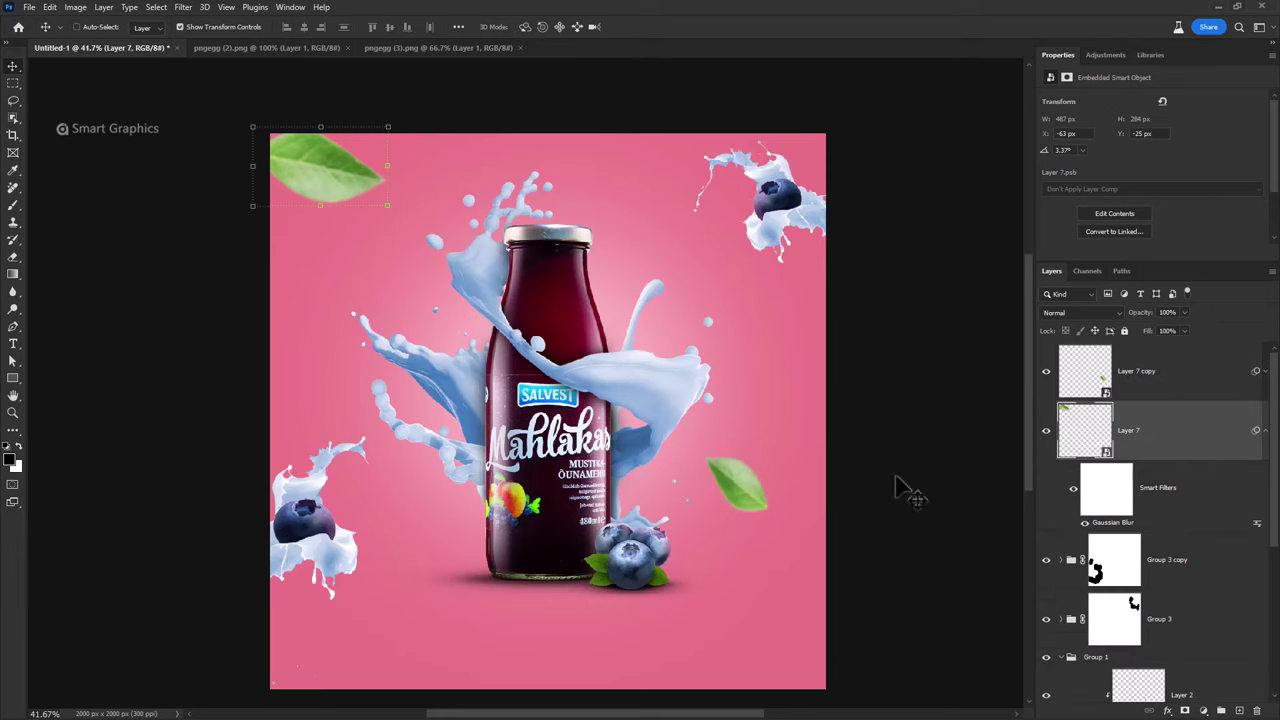
- Bring a single blueberry from the loose blueberries image into the ad's upper left as Layer 8
key(alt+Tab)
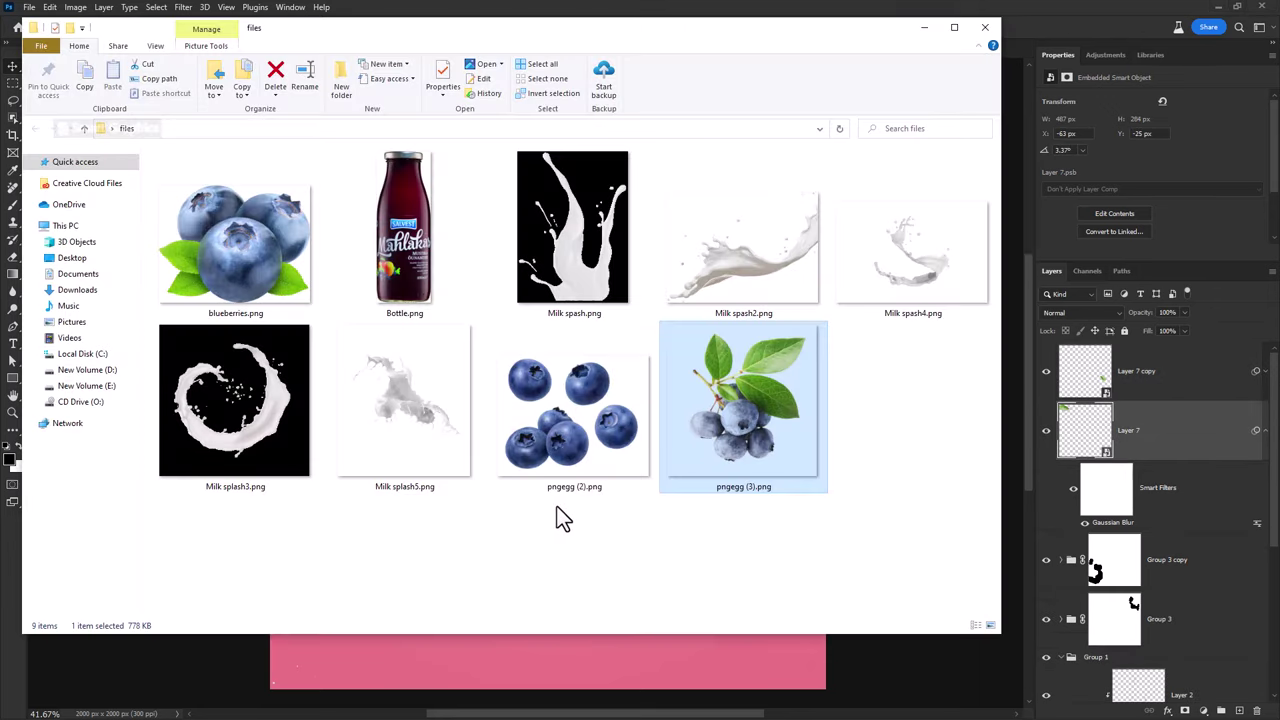
drag(571, 420, 280, 67)
key(alt+Tab)
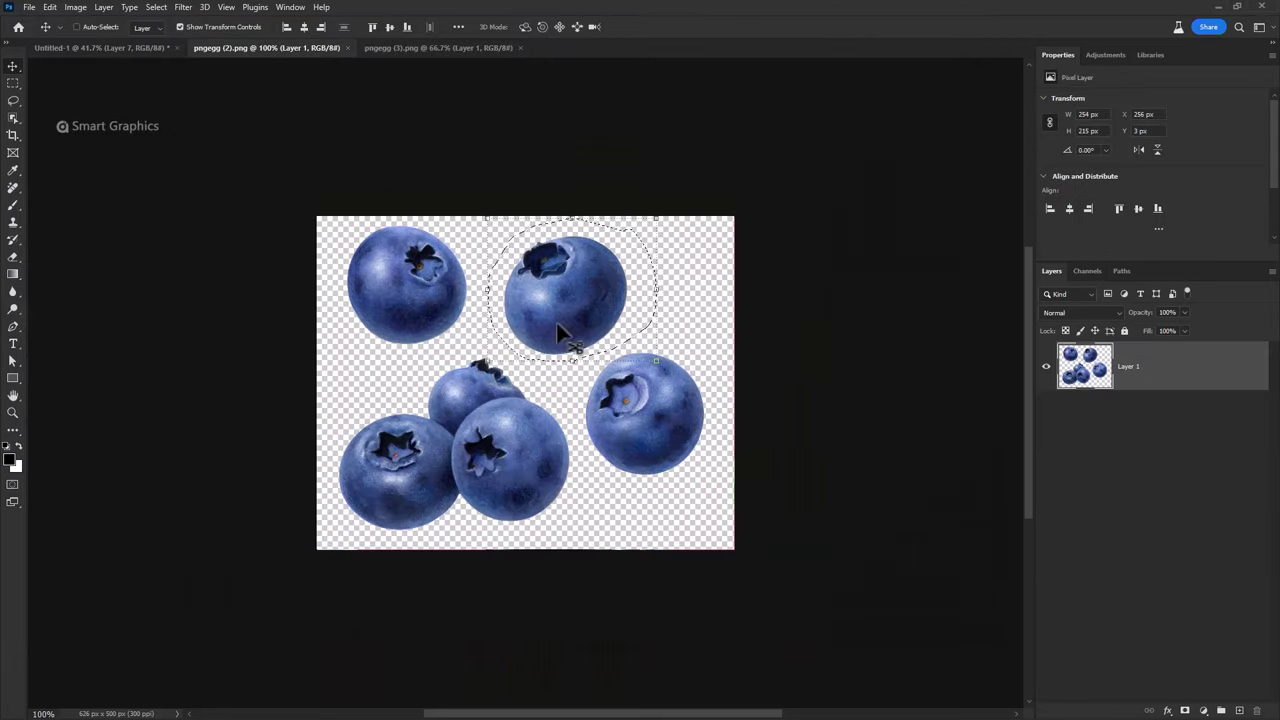
mouse_move(556, 322)
mouse_down()
mouse_move(540, 415)
mouse_move(413, 255)
mouse_move(403, 268)
mouse_up()
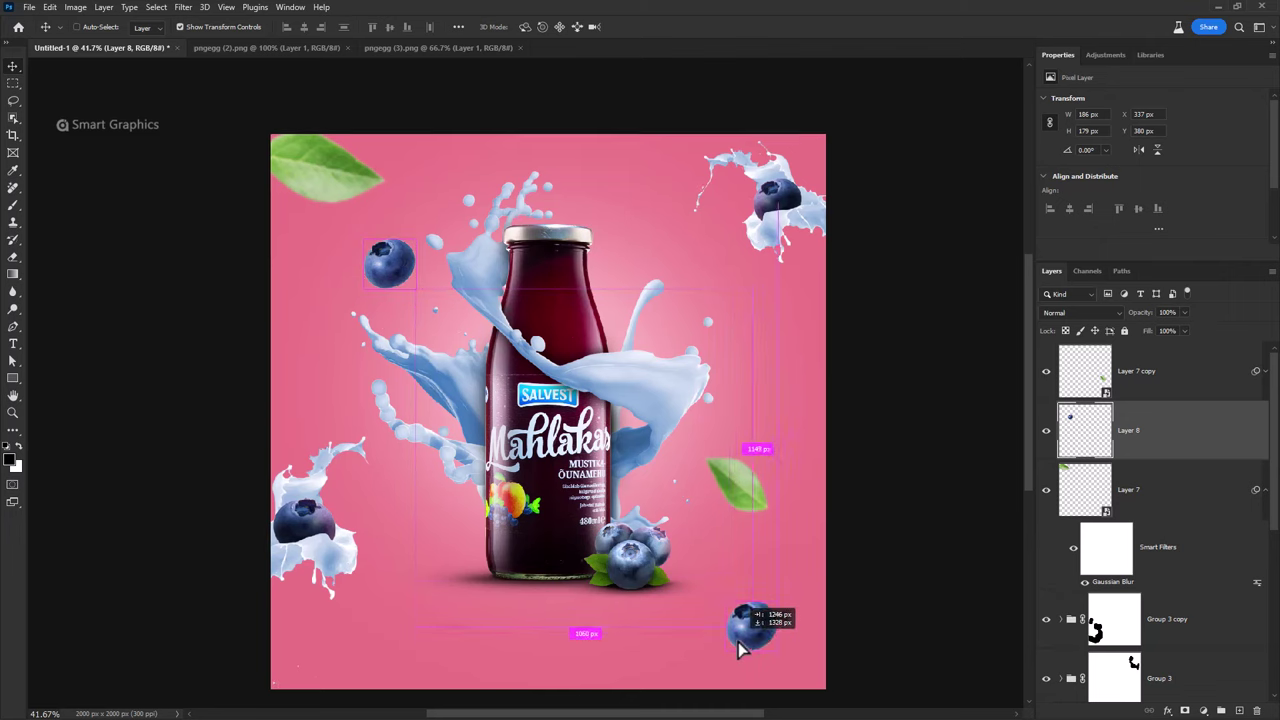
- Make the blueberry a smart object, place an enlarged copy lower right, and Gaussian-blur it
right_click(1168, 443)
click(1080, 370)
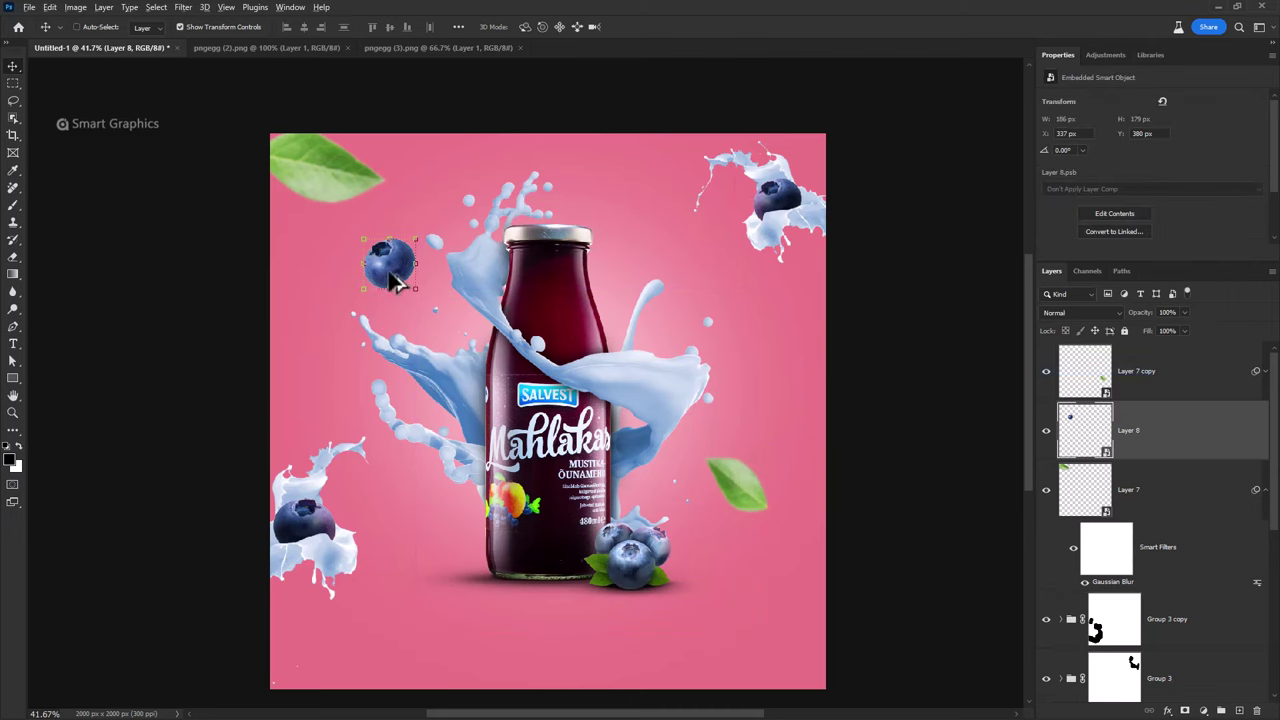
drag(390, 265, 820, 586)
key(ctrl+t)
drag(665, 456, 637, 520)
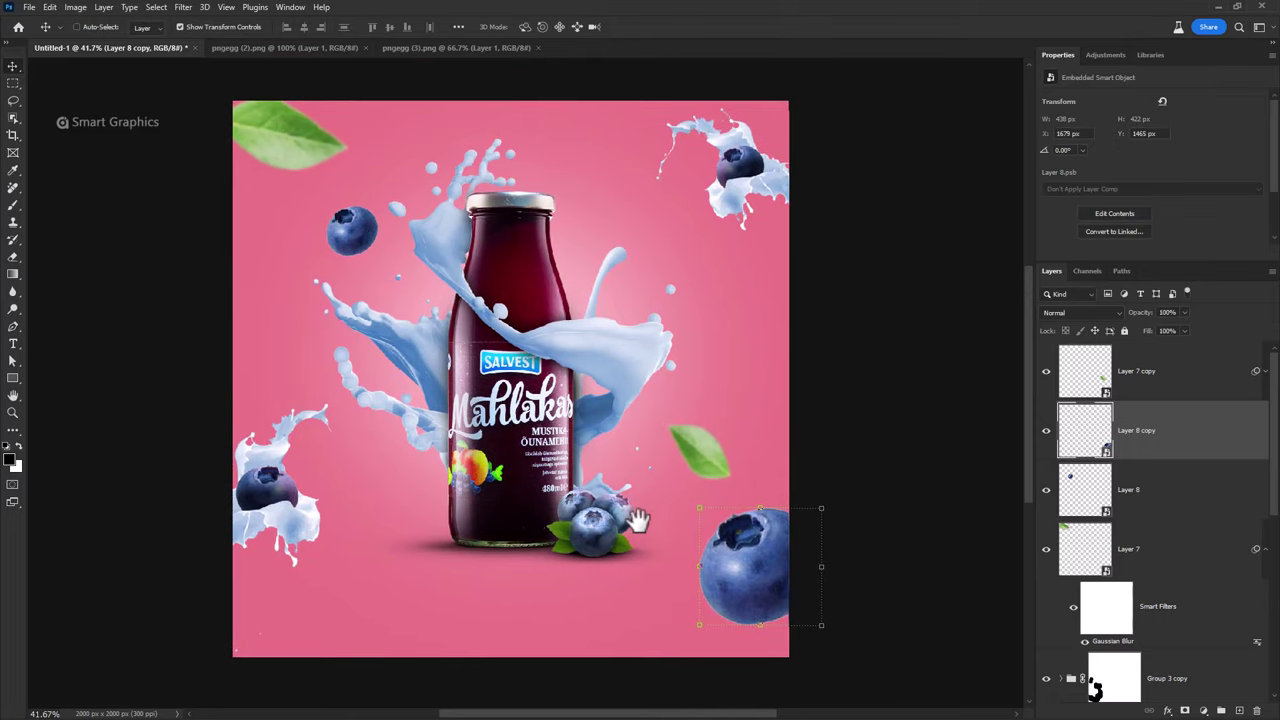
click(190, 8)
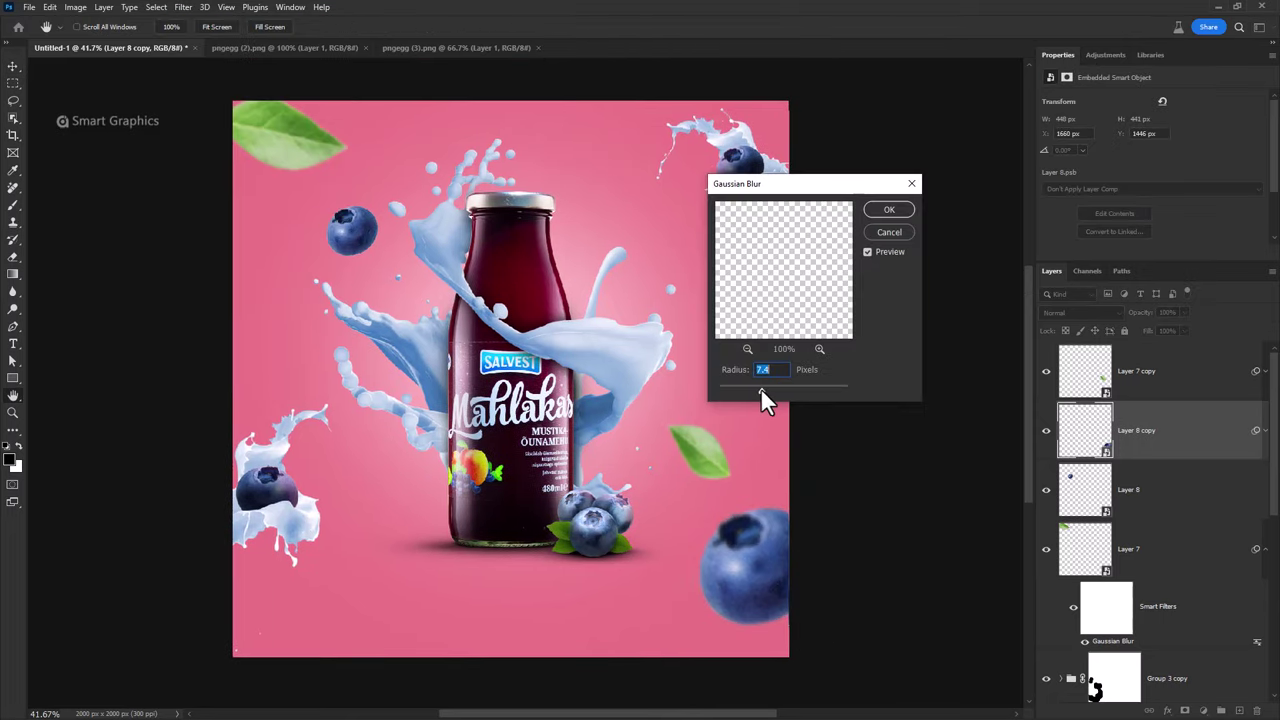
click(889, 209)
drag(529, 370, 497, 388)
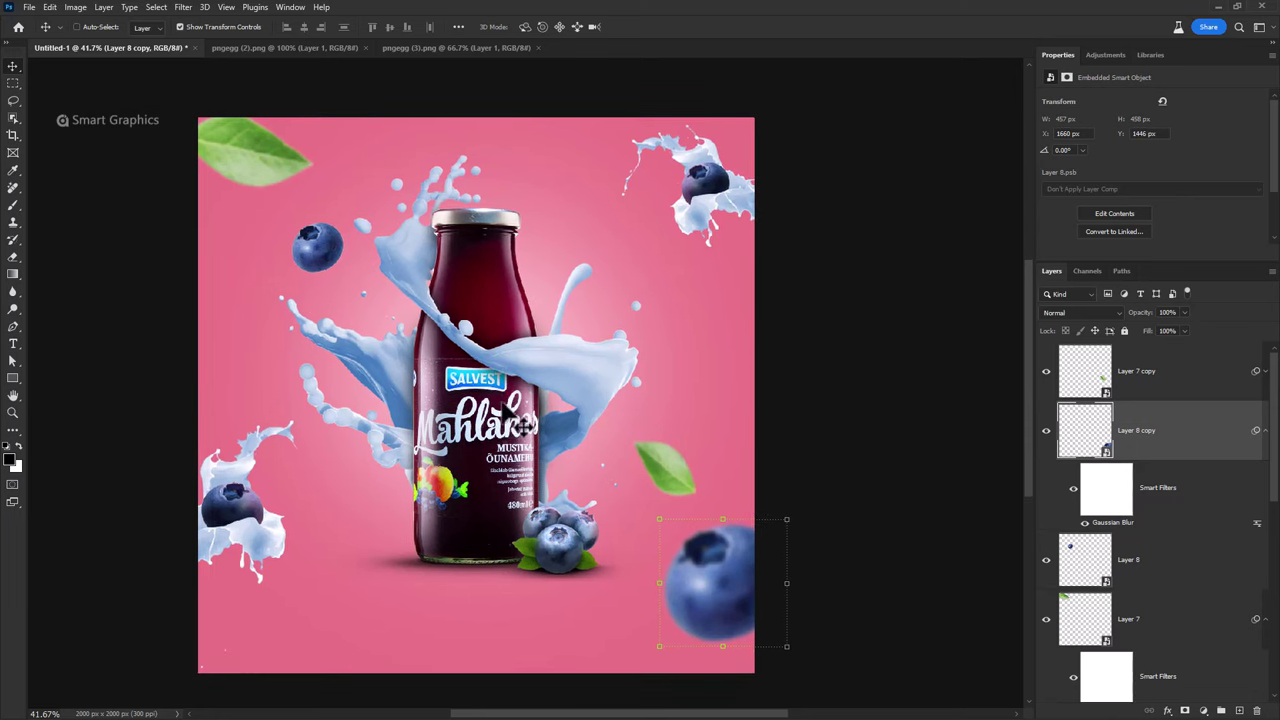
- Gaussian-blur the small upper-left blueberry and Alt-drag a leaf copy onto the bottle label
ctrl+click(300, 240)
click(190, 8)
click(205, 21)
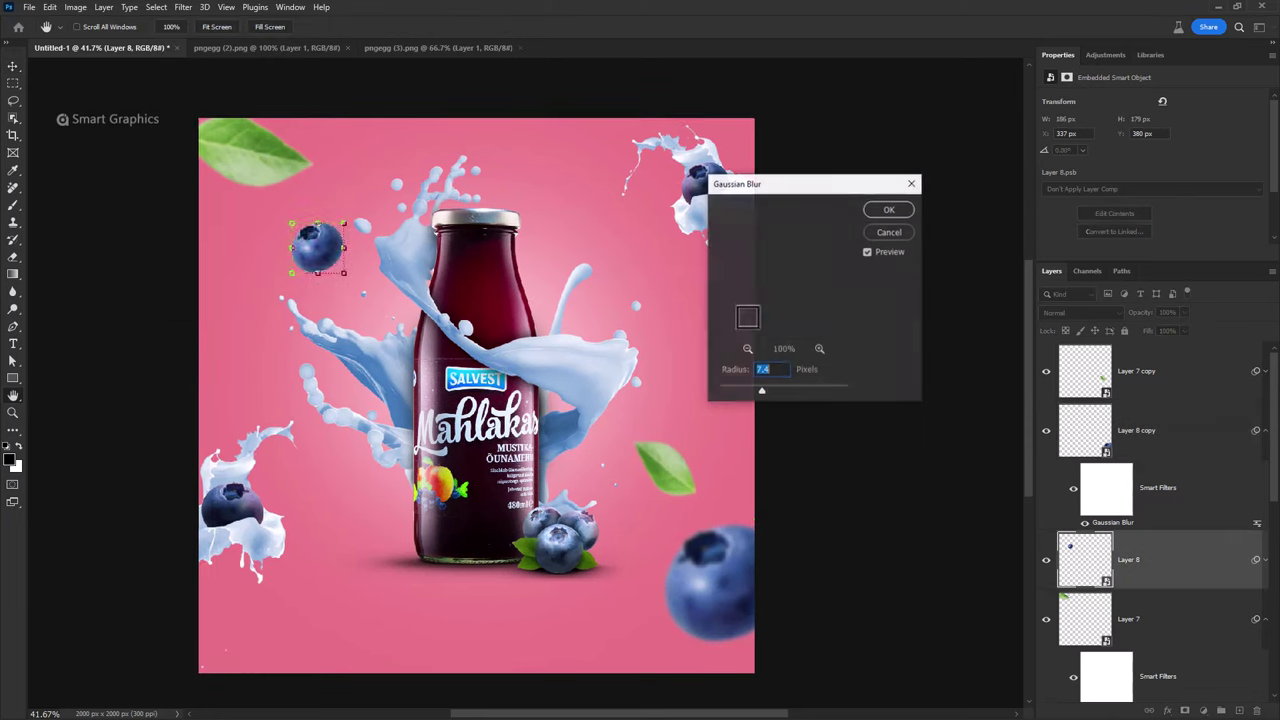
drag(745, 385, 733, 385)
click(889, 209)
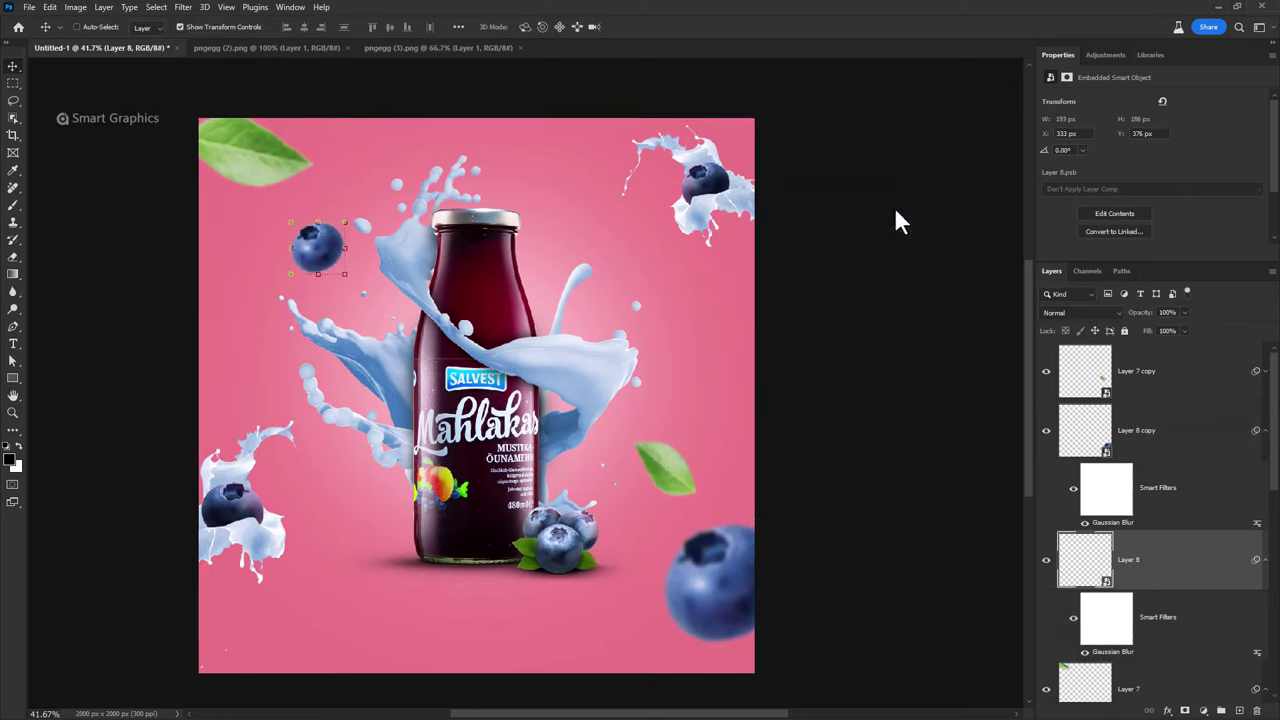
drag(234, 160, 404, 445)
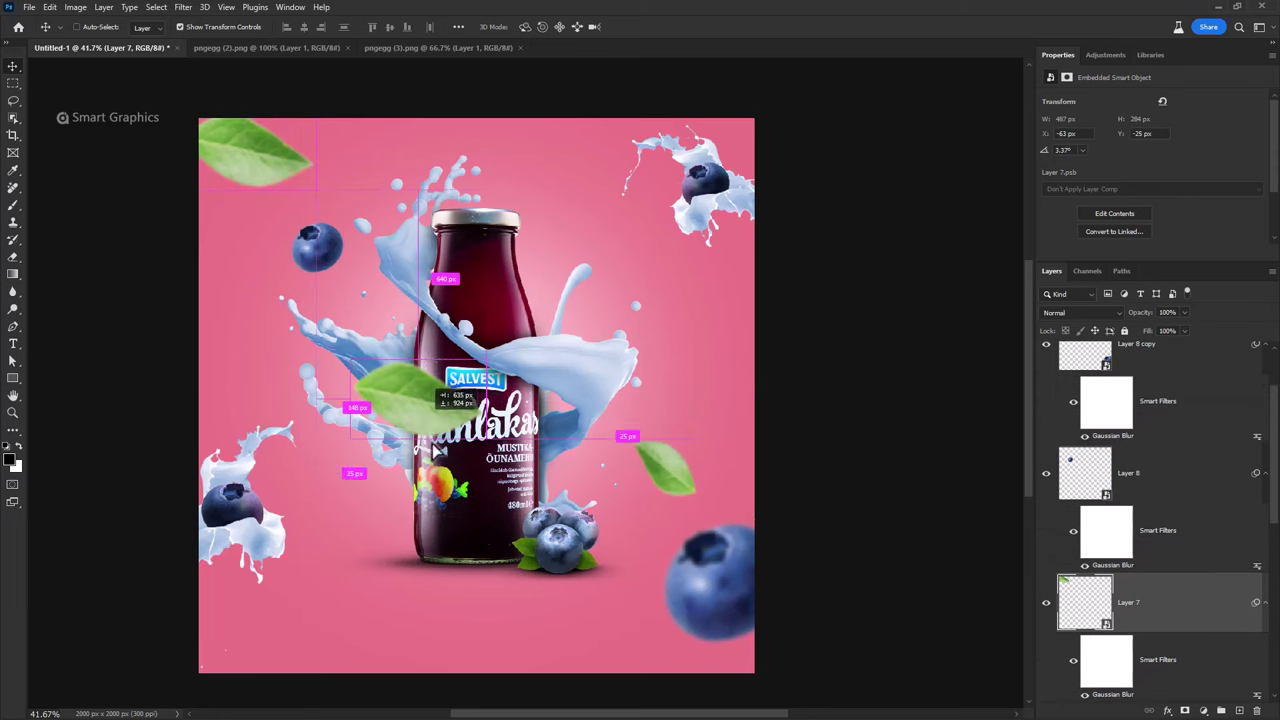
- Flip the leaf copy, rotate it, and scale it to about 65% on the label's left edge
key(ctrl+t)
right_click(480, 484)
click(530, 474)
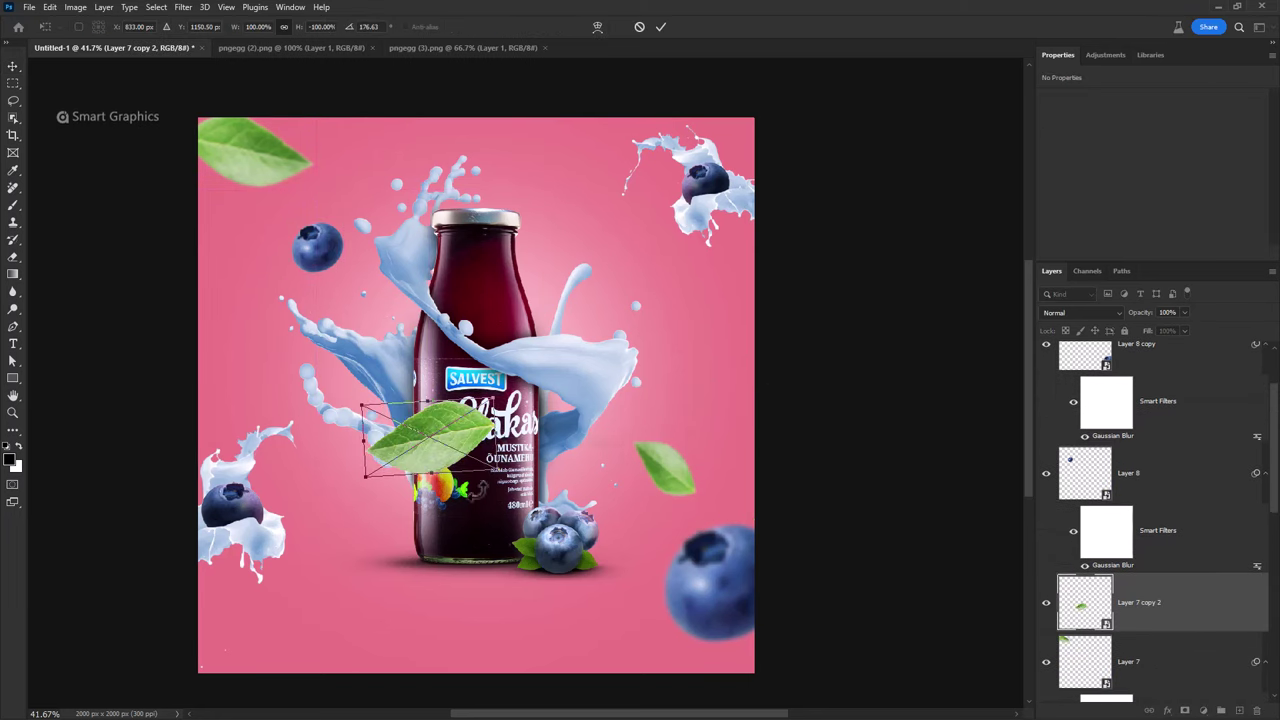
mouse_move(500, 485)
mouse_down()
mouse_move(420, 510)
mouse_move(405, 470)
mouse_up()
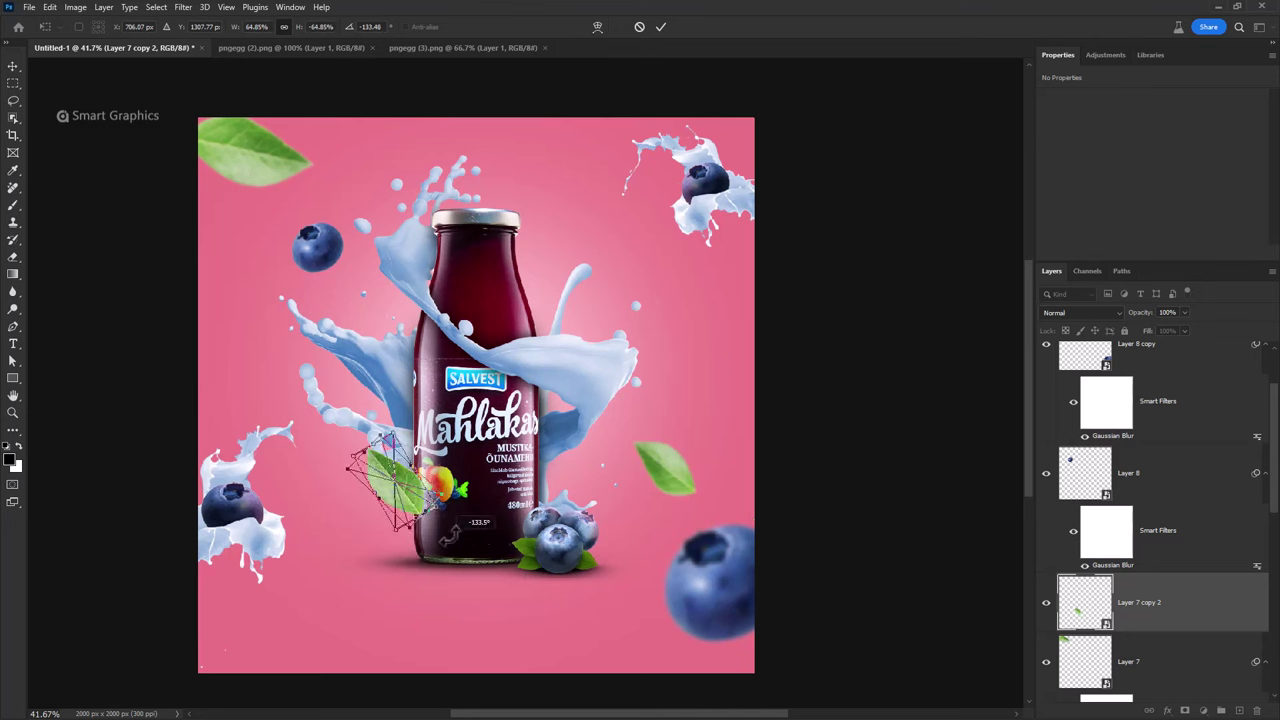
mouse_move(428, 525)
mouse_down()
mouse_move(425, 550)
mouse_move(562, 462)
mouse_move(433, 420)
mouse_up()
right_click(566, 465)
key(Return)
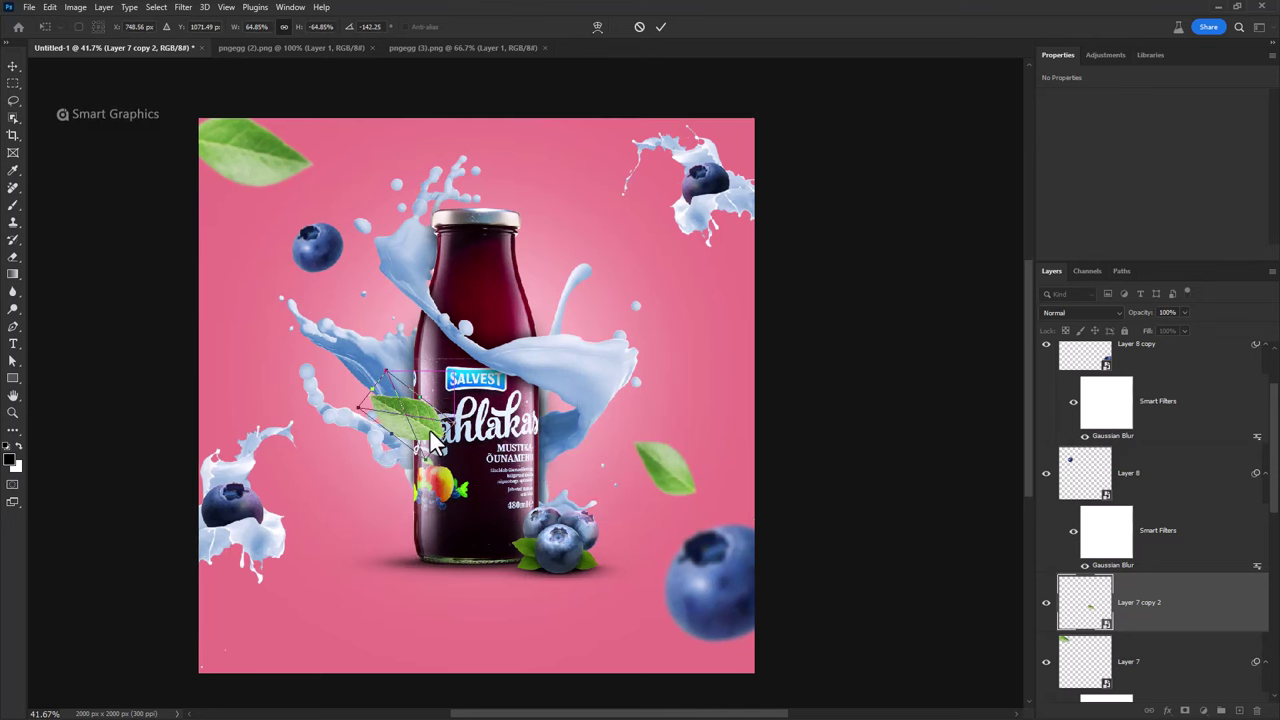
- Collapse the leaf copy's smart filters and select the range of leaf and blueberry layers
scroll(1143, 630, down, 3)
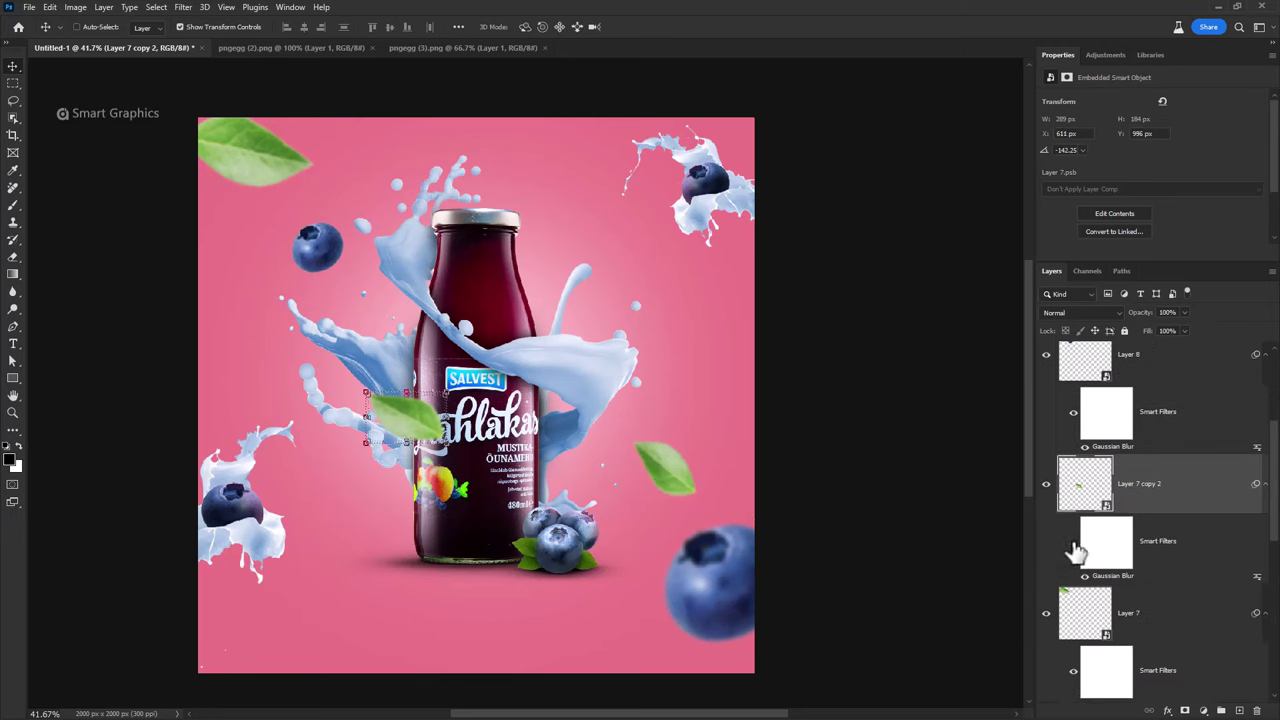
click(1266, 485)
click(1203, 710)
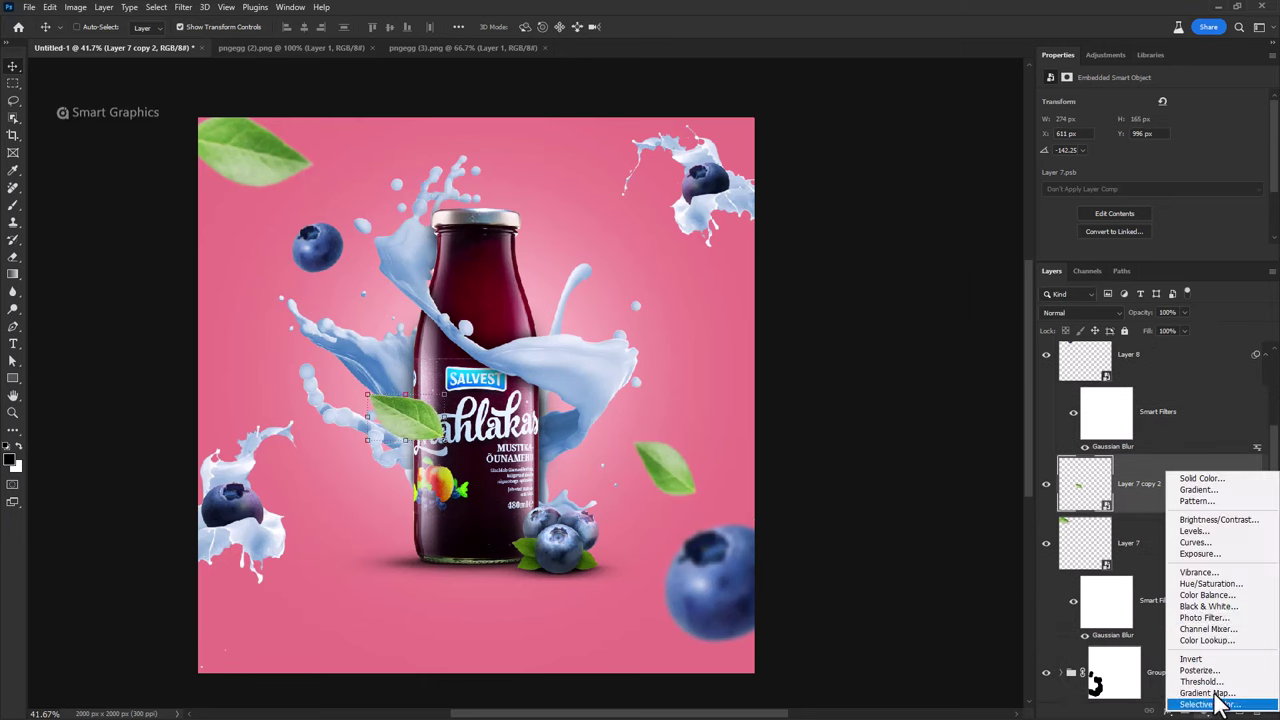
scroll(1140, 440, up, 5)
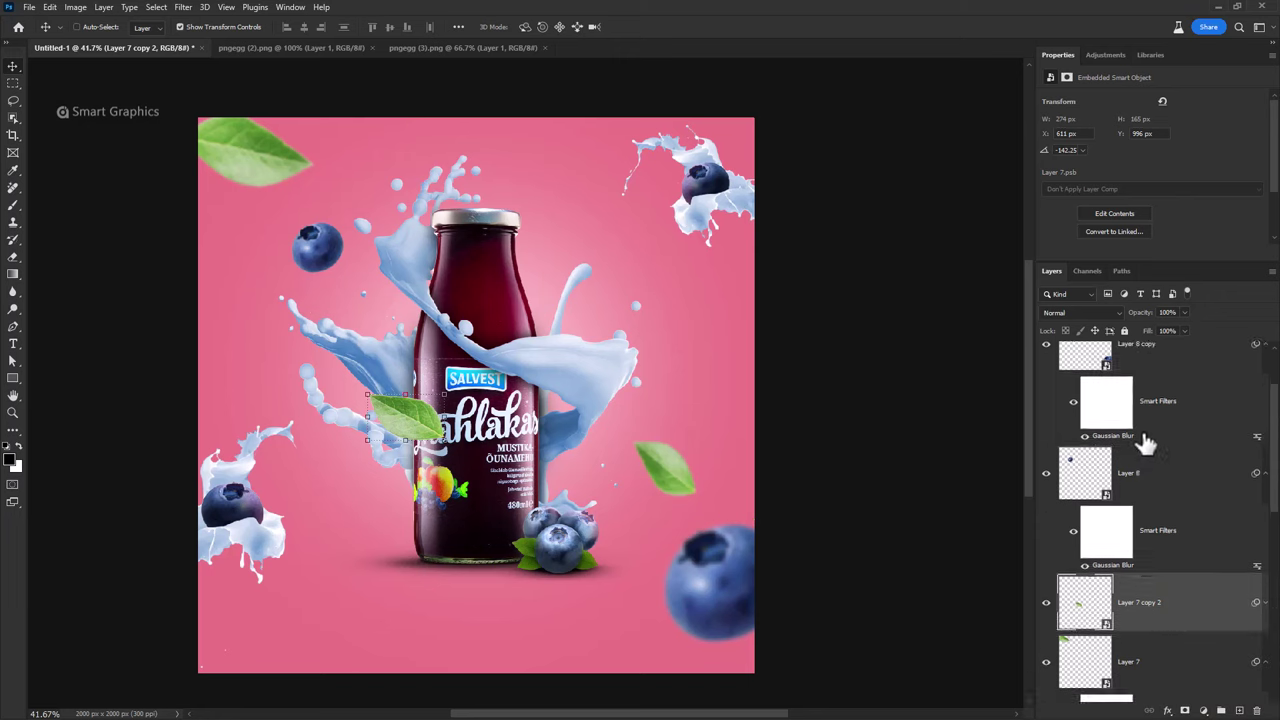
scroll(1160, 450, down, 3)
shift+click(1171, 583)
- Group the layers into Group 4, then add a darkening Curves 8 with an inverted mask
key(ctrl+g)
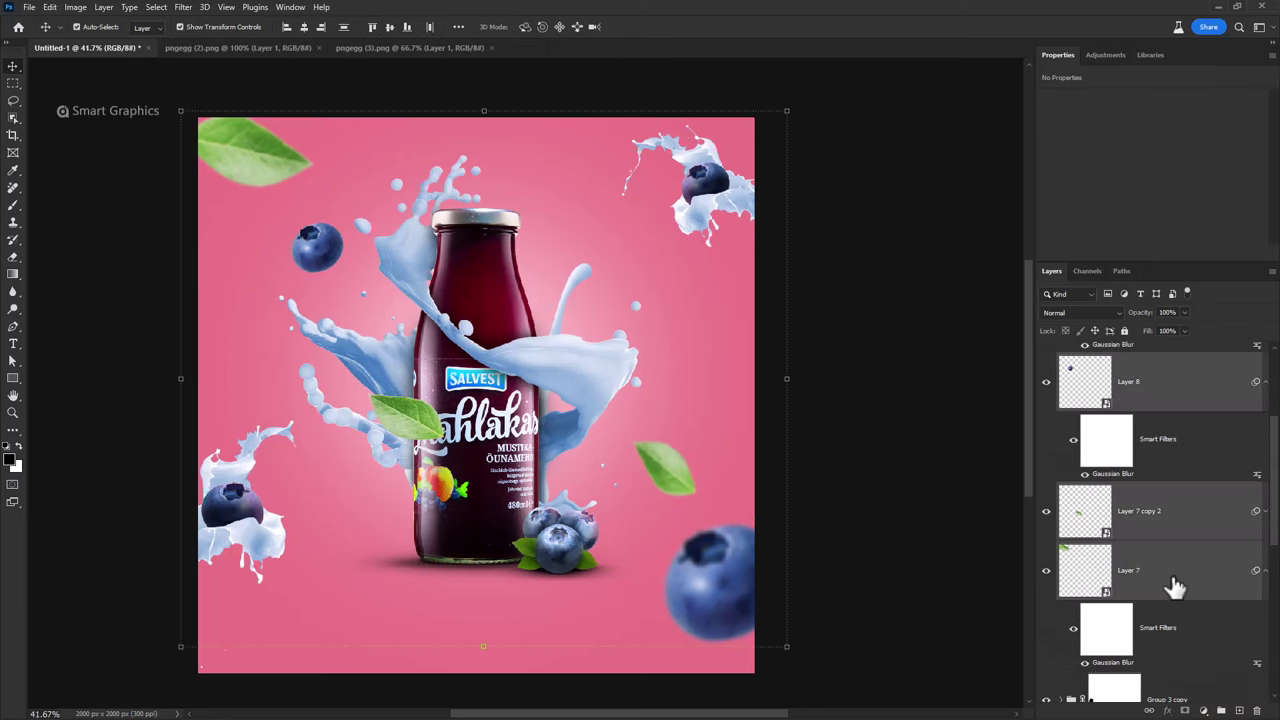
click(1204, 710)
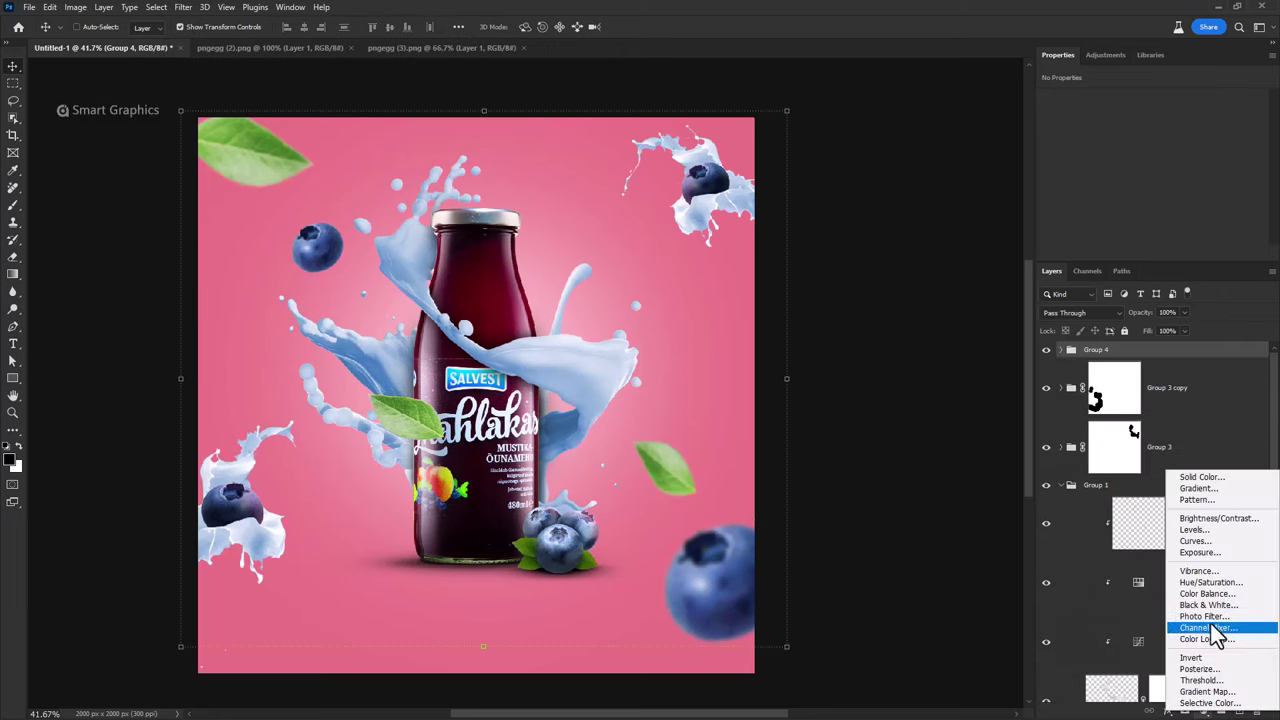
click(1196, 541)
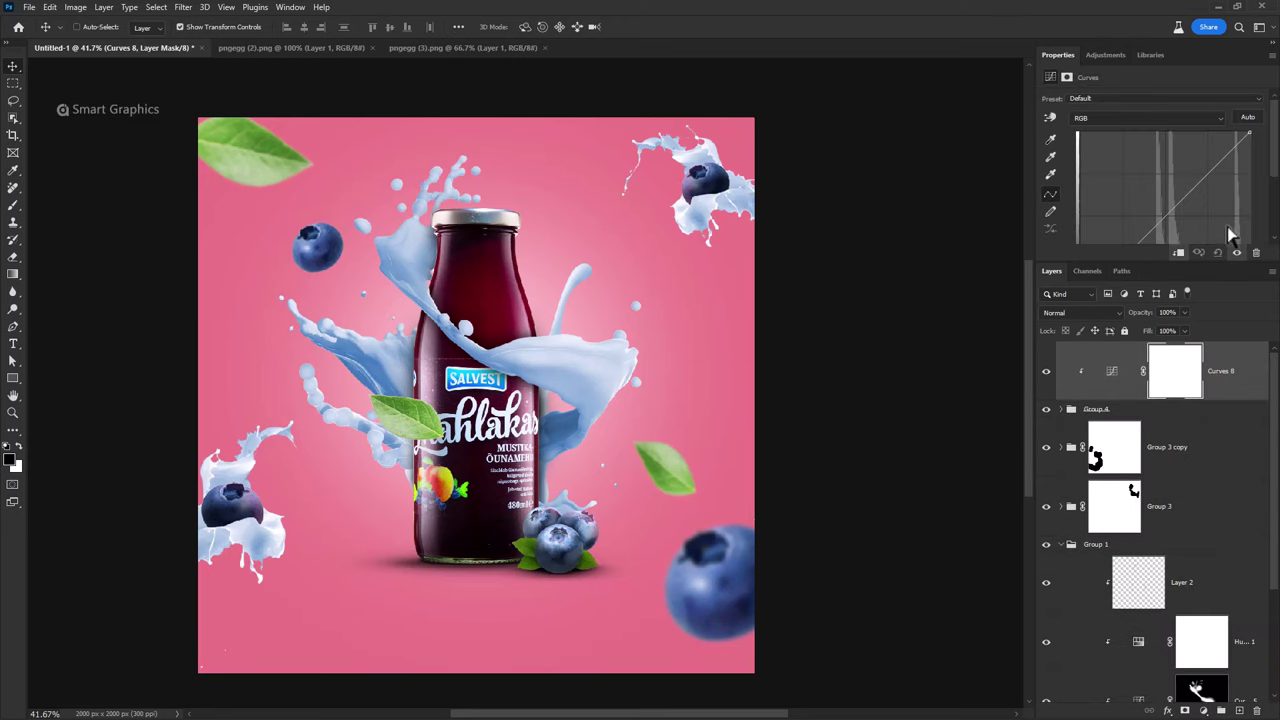
drag(1250, 138, 1272, 203)
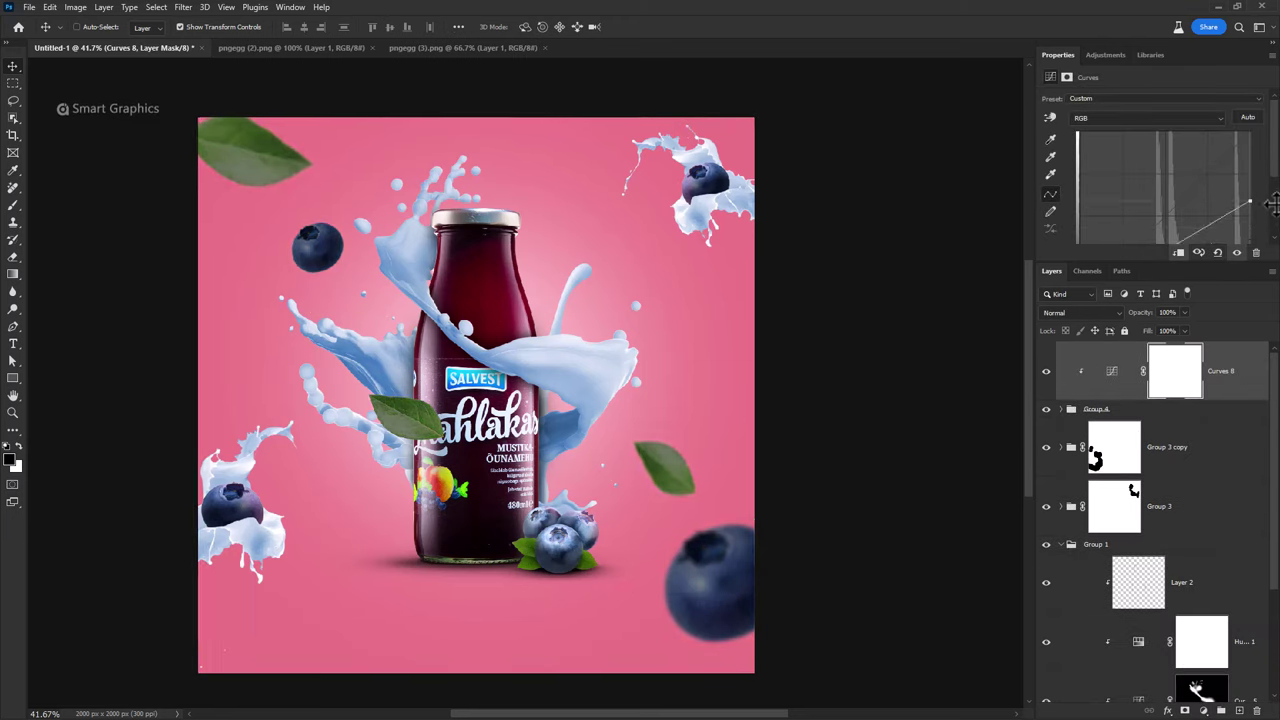
click(1182, 376)
key(ctrl+i)
- Paint the darkening back onto the right-hand leaf with a small soft white brush
key(b)
scroll(700, 497, up, 3)
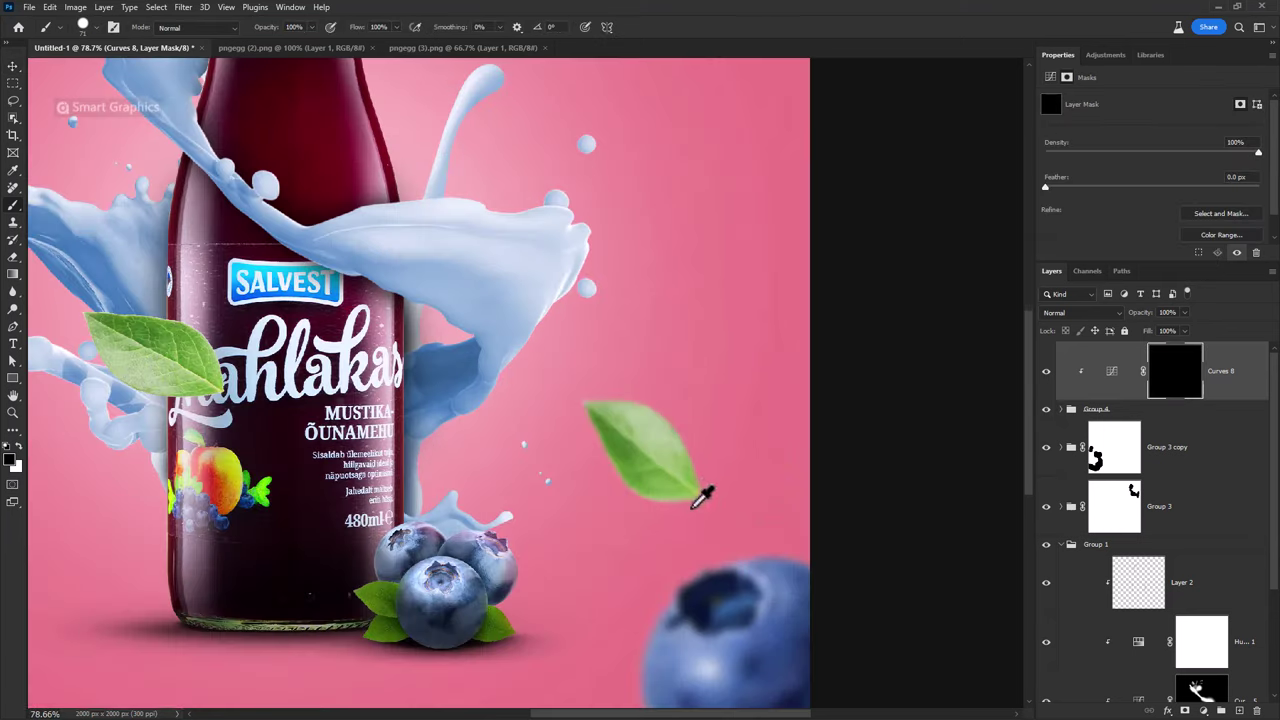
right_click(657, 534)
double_click(714, 531)
key(x)
key([)
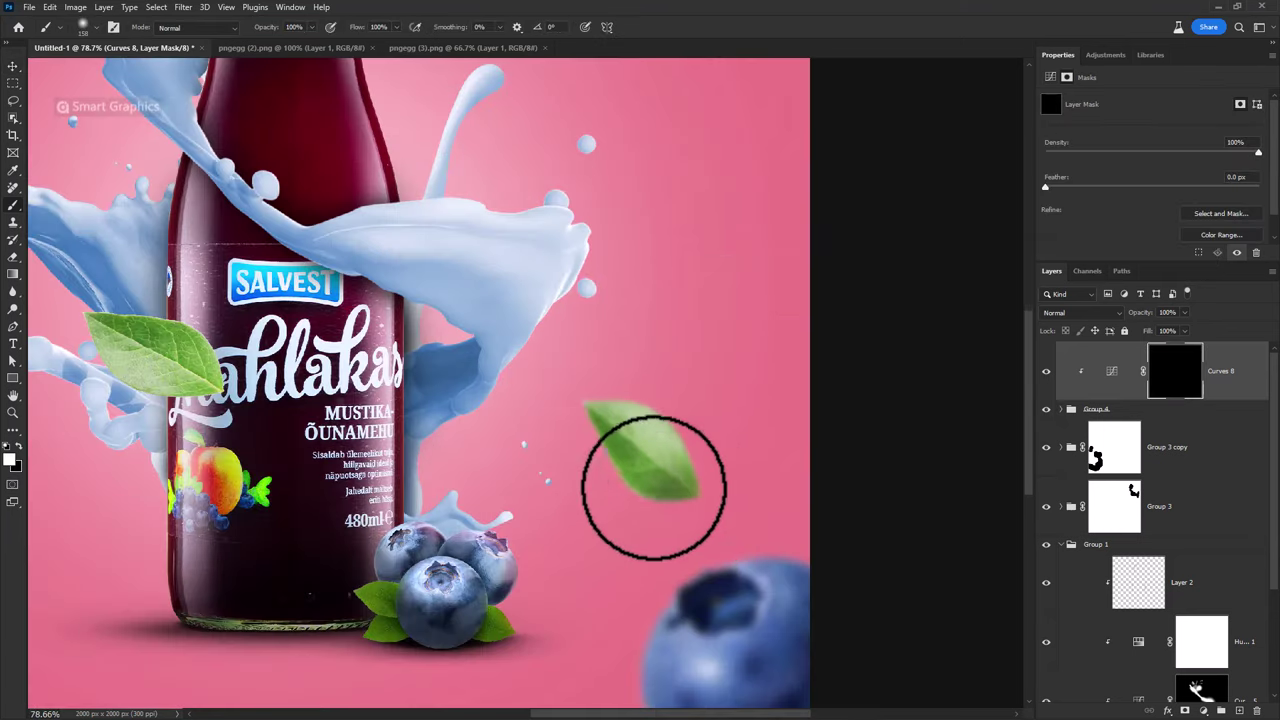
click(624, 542)
scroll(445, 538, down, 2)
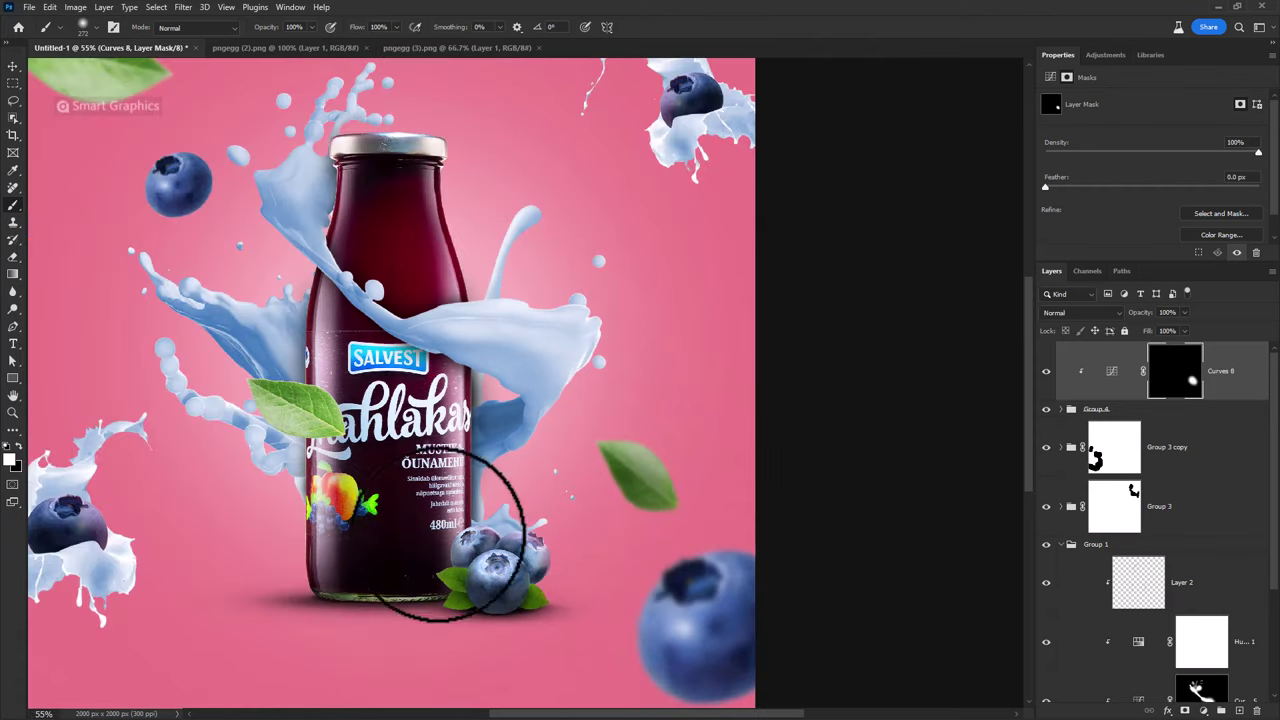
scroll(318, 420, up, 2)
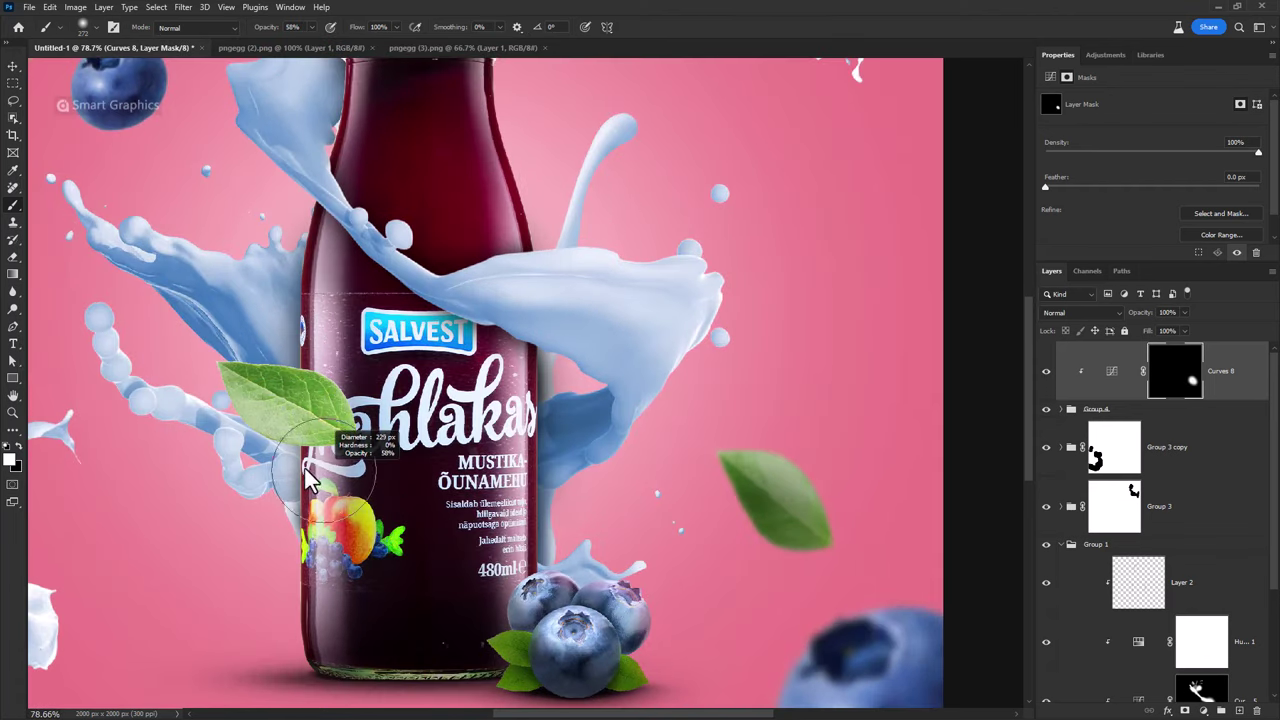
- Paint the darkening over the bottle leaf, label leaf, upper-left blueberry and top-left leaf
mouse_move(271, 429)
mouse_down()
mouse_move(300, 394)
mouse_move(314, 457)
mouse_up()
scroll(465, 540, down, 3)
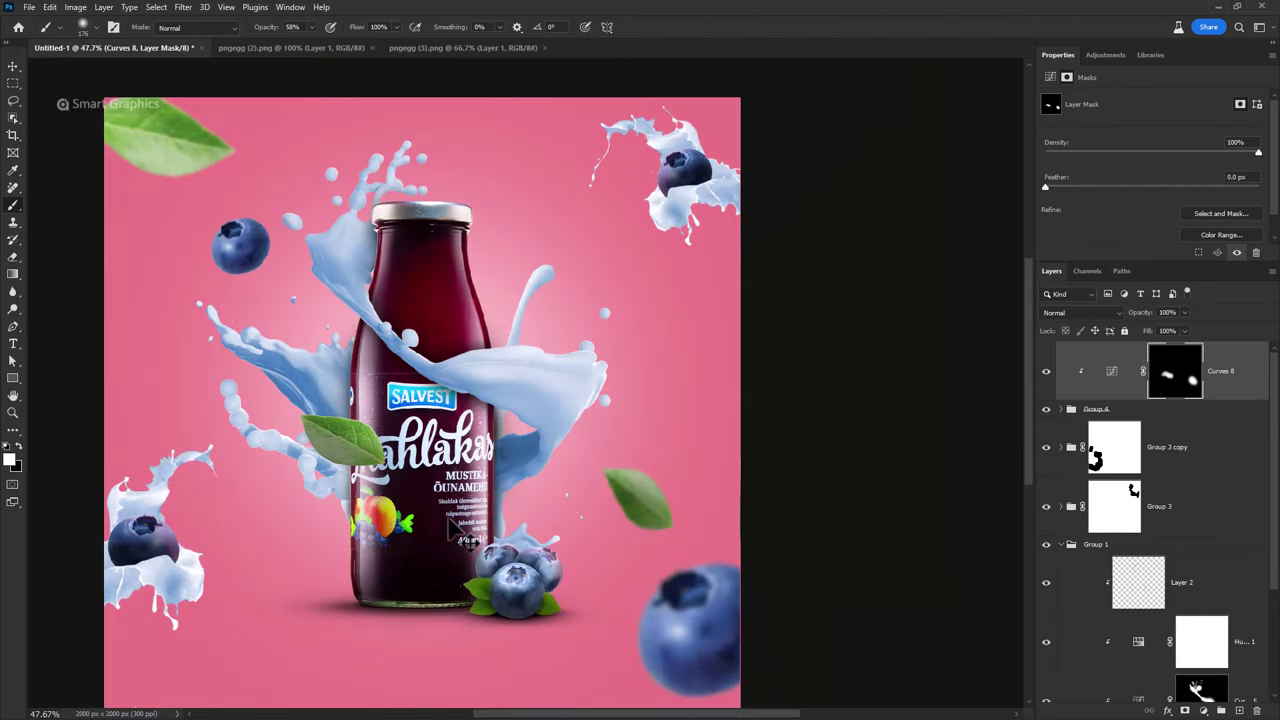
scroll(380, 442, up, 1)
scroll(380, 442, up, 1)
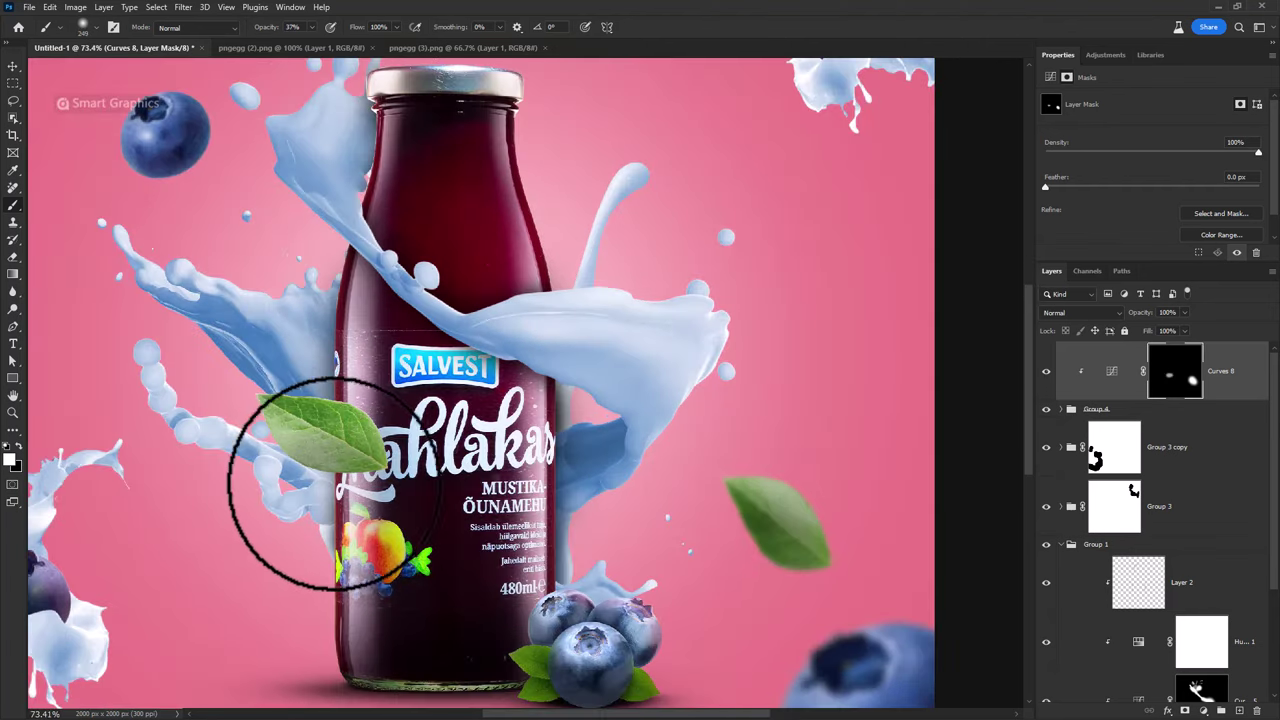
drag(300, 471, 232, 466)
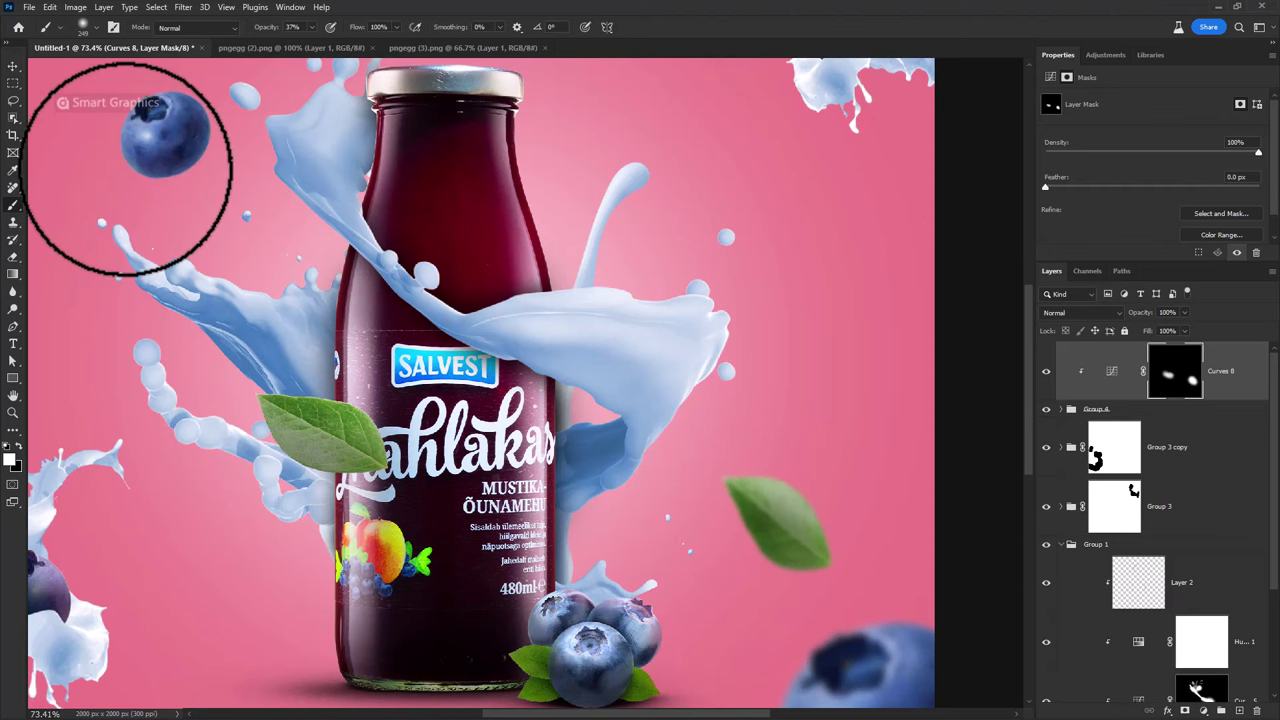
drag(175, 146, 280, 294)
drag(162, 231, 255, 388)
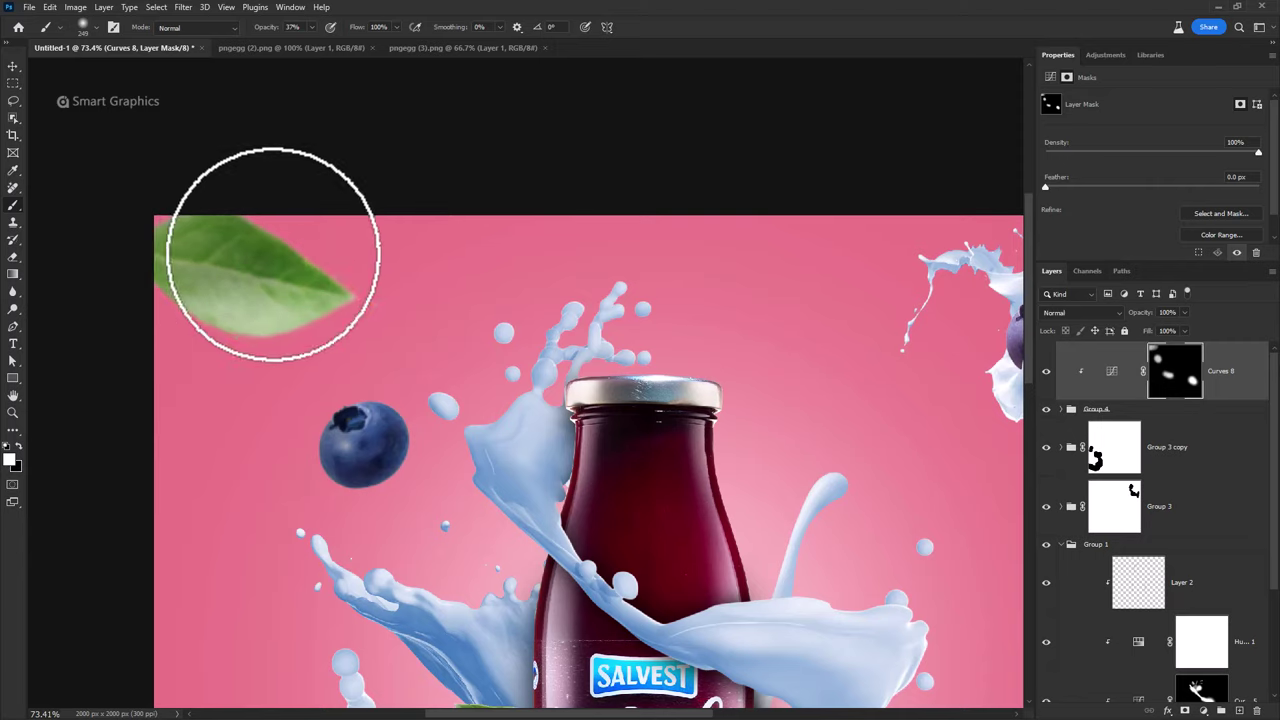
scroll(343, 277, down, 10)
scroll(340, 286, down, 5)
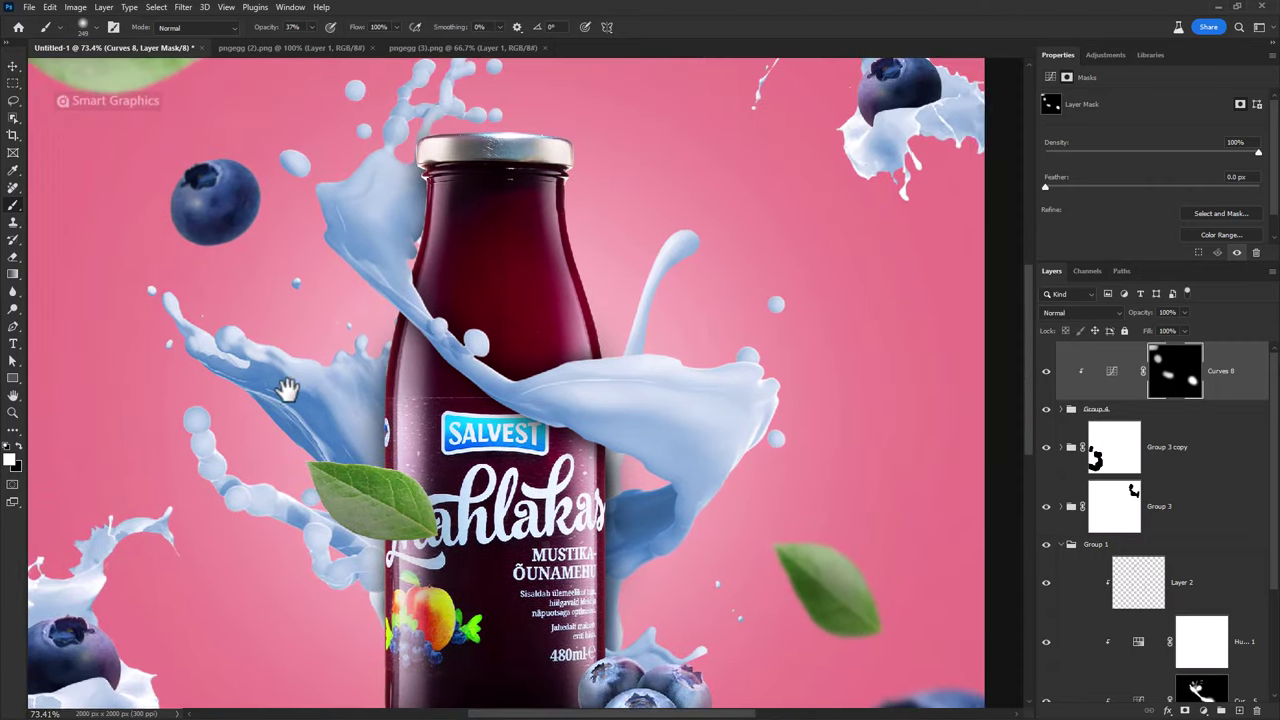
scroll(357, 371, right, 3)
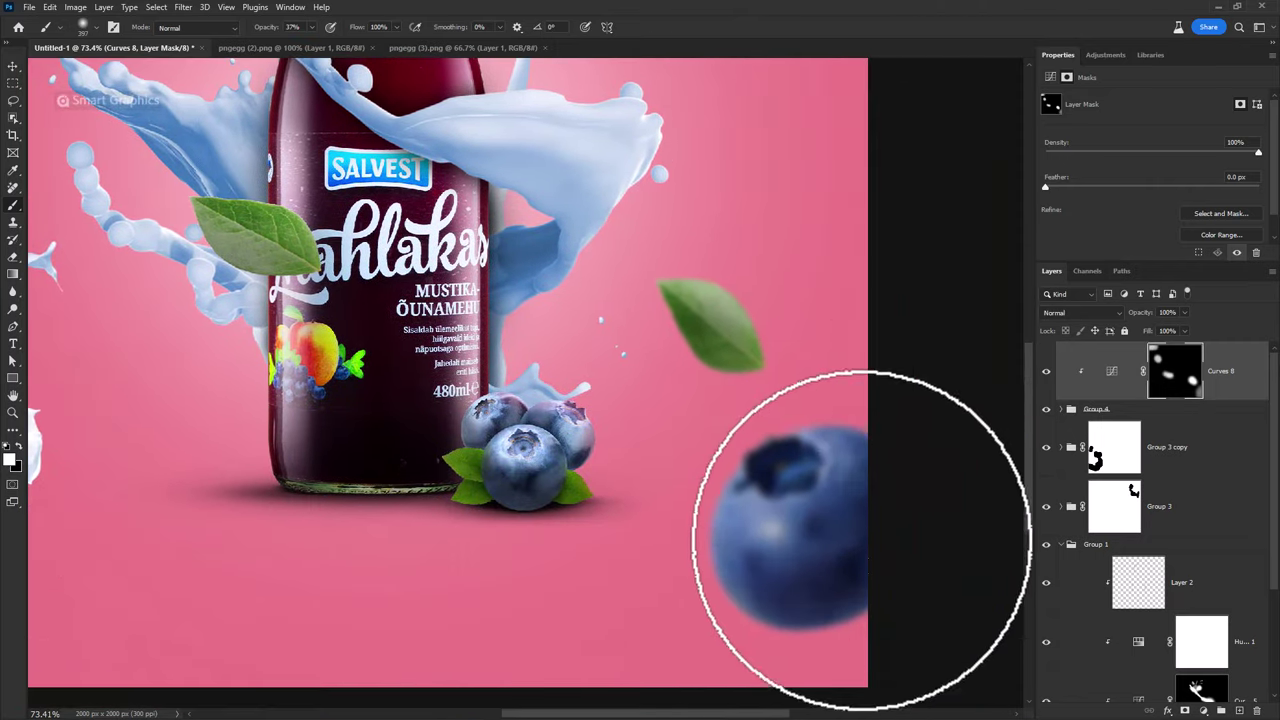
scroll(640, 395, down, 5)
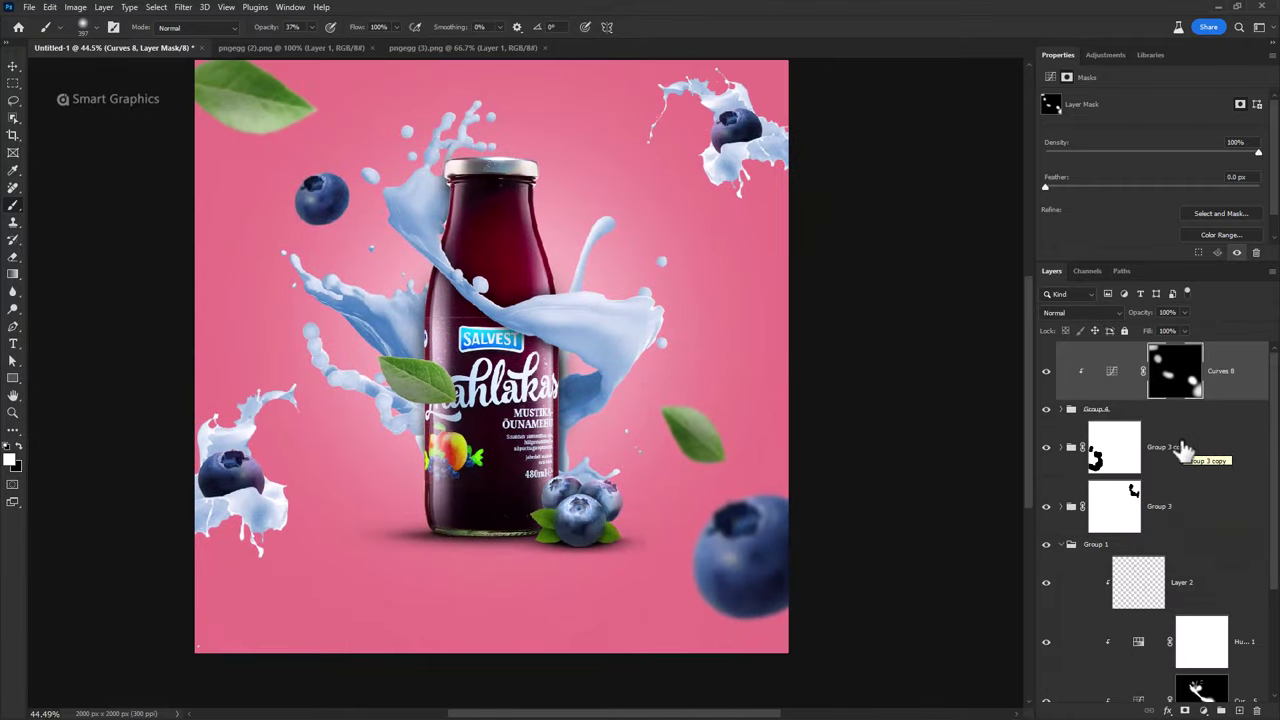
- Select the Milk splash5 layer and toggle its visibility to check it
key(F5)
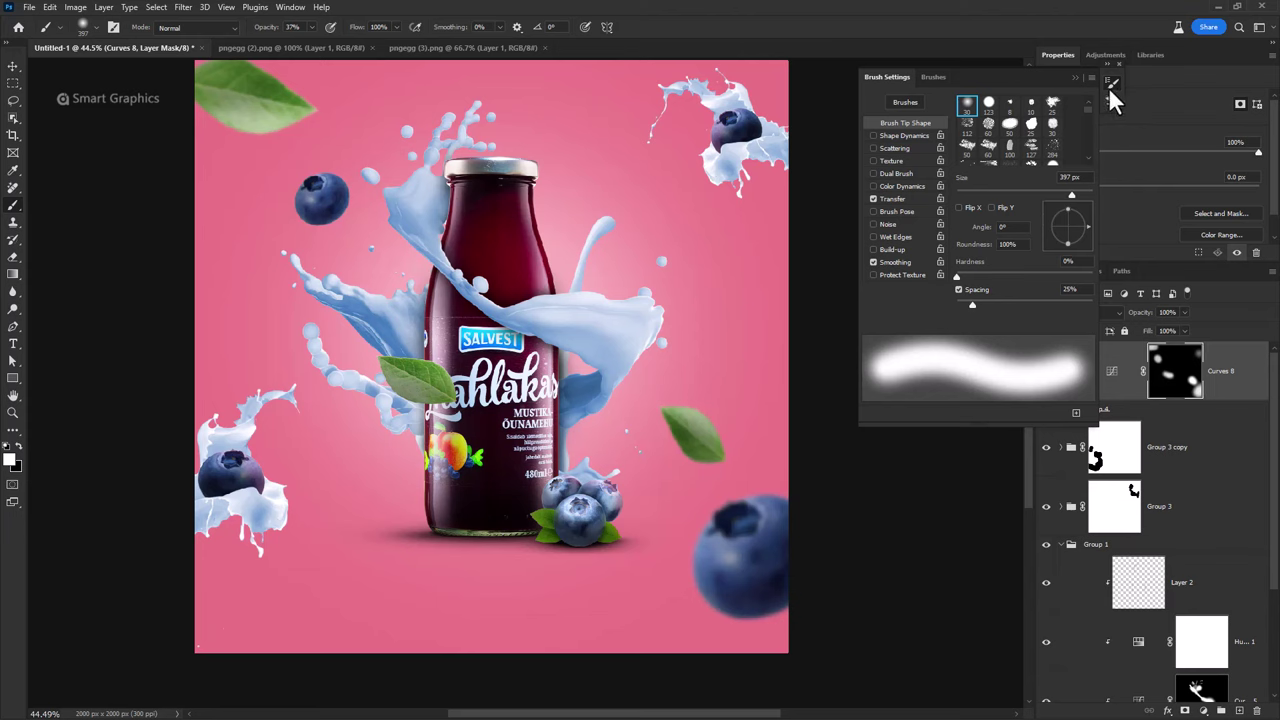
click(1111, 88)
key(v)
ctrl+click(706, 189)
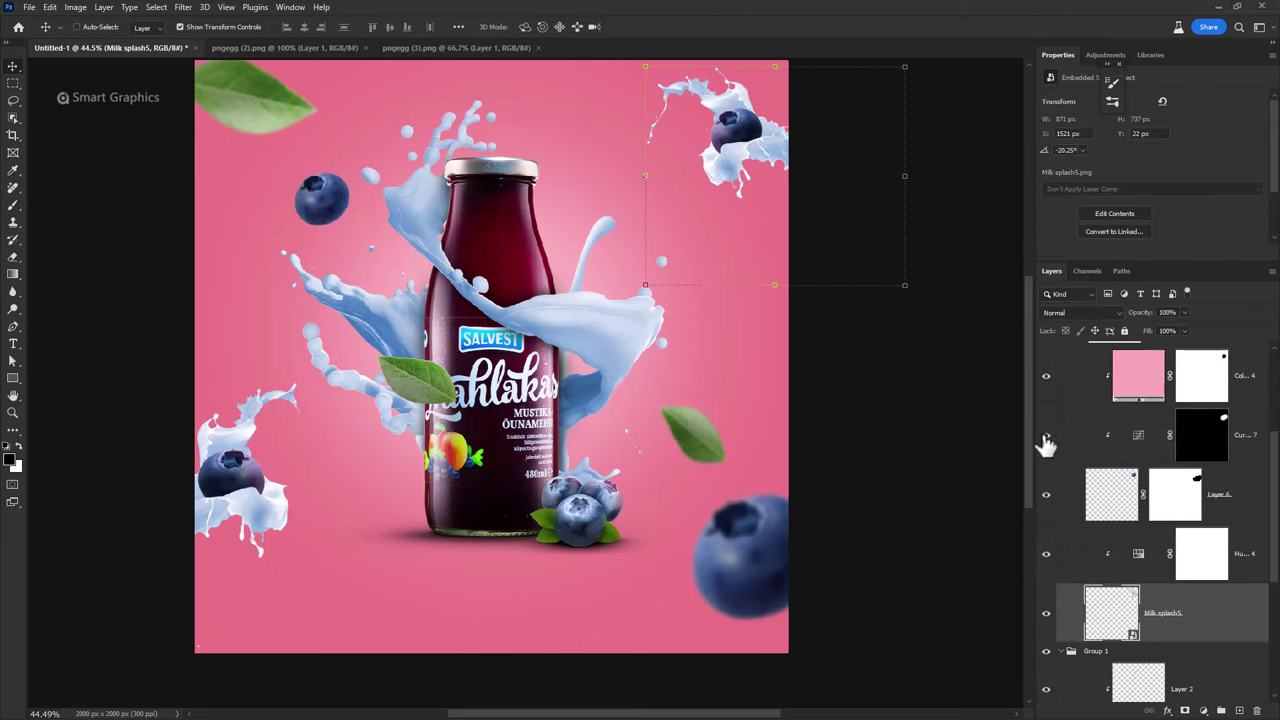
scroll(1097, 563, down, 1)
scroll(1125, 570, up, 1)
scroll(1125, 570, up, 1)
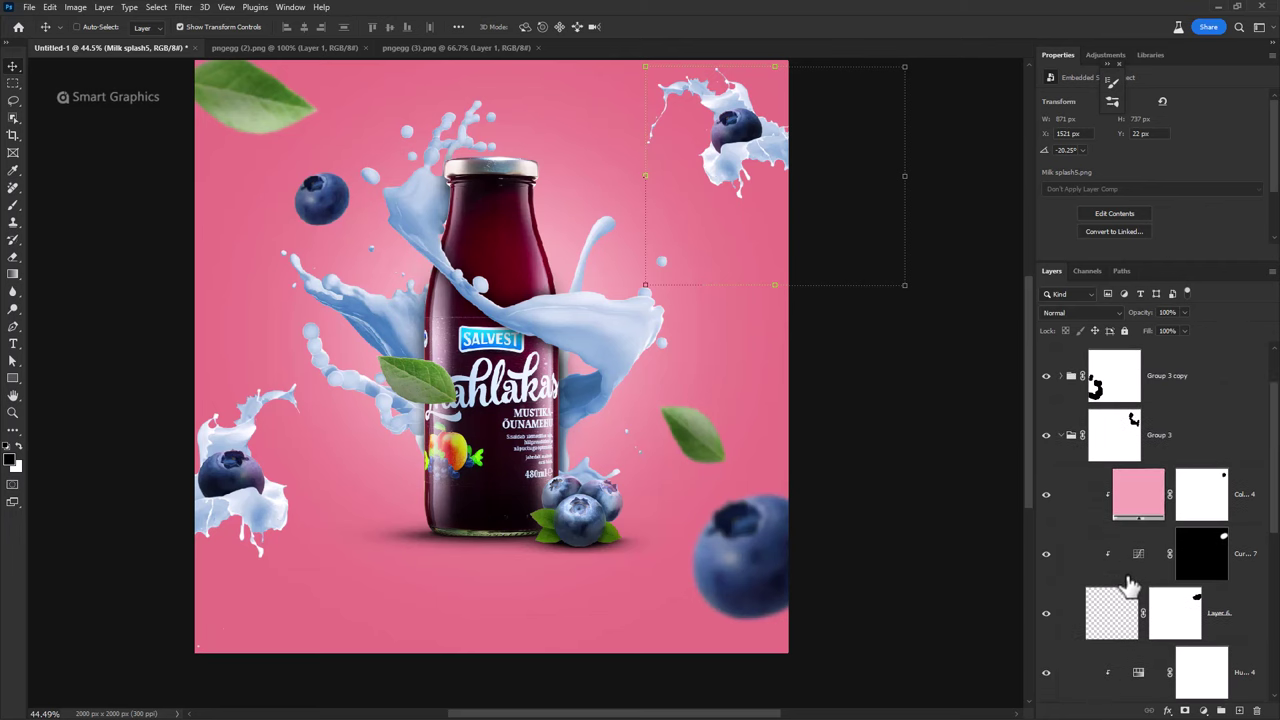
scroll(1122, 563, down, 1)
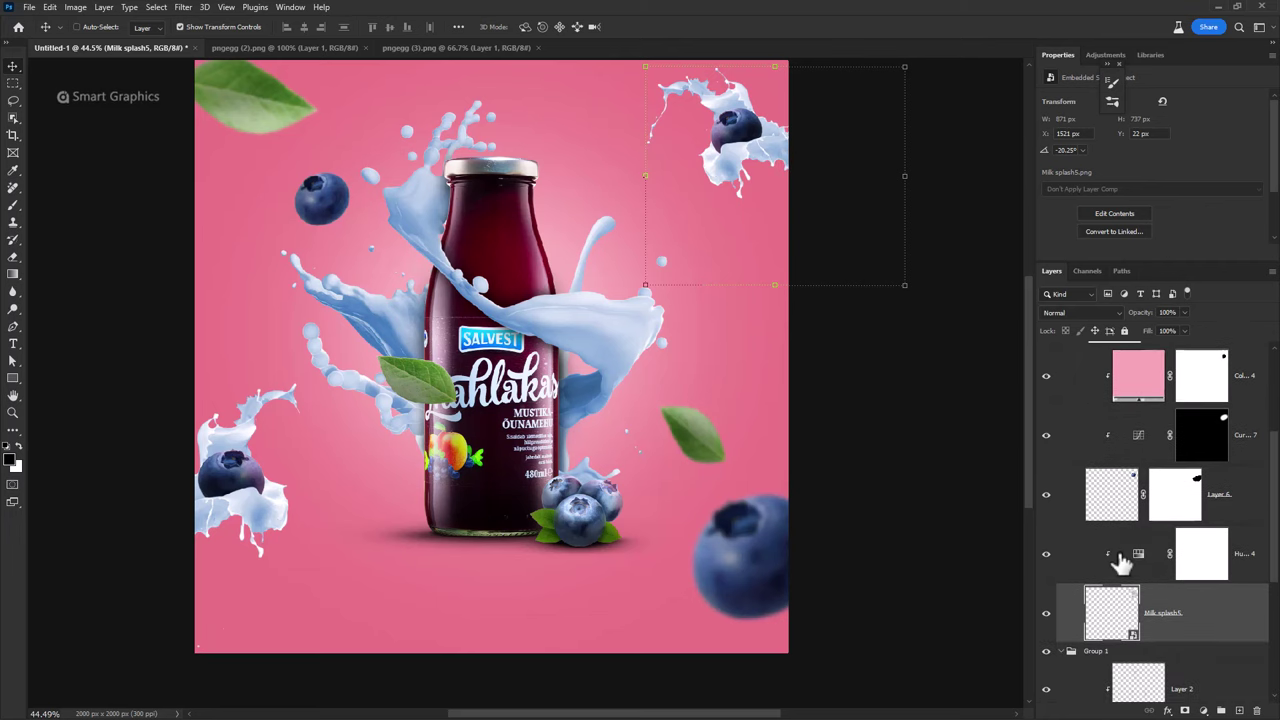
click(1047, 614)
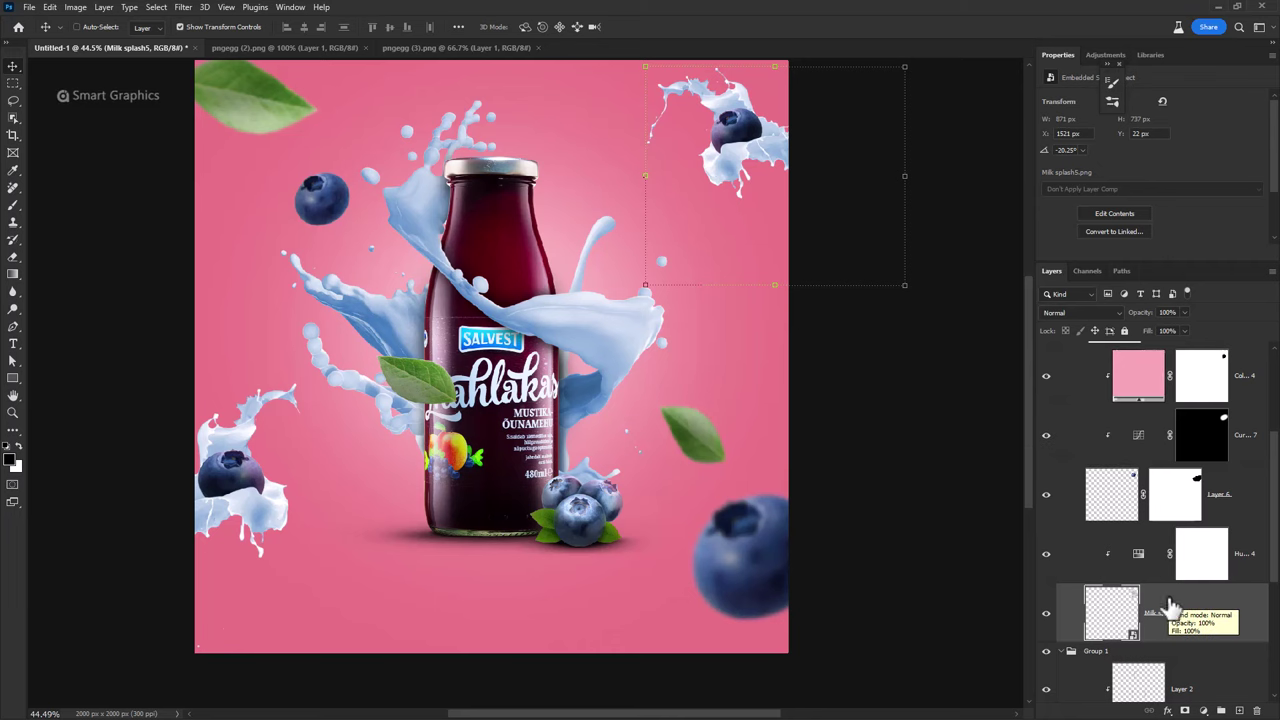
- Add a Curves 9 clipped to Milk splash5, darkened, with an inverted mask ready for brushing
click(1203, 710)
click(1196, 541)
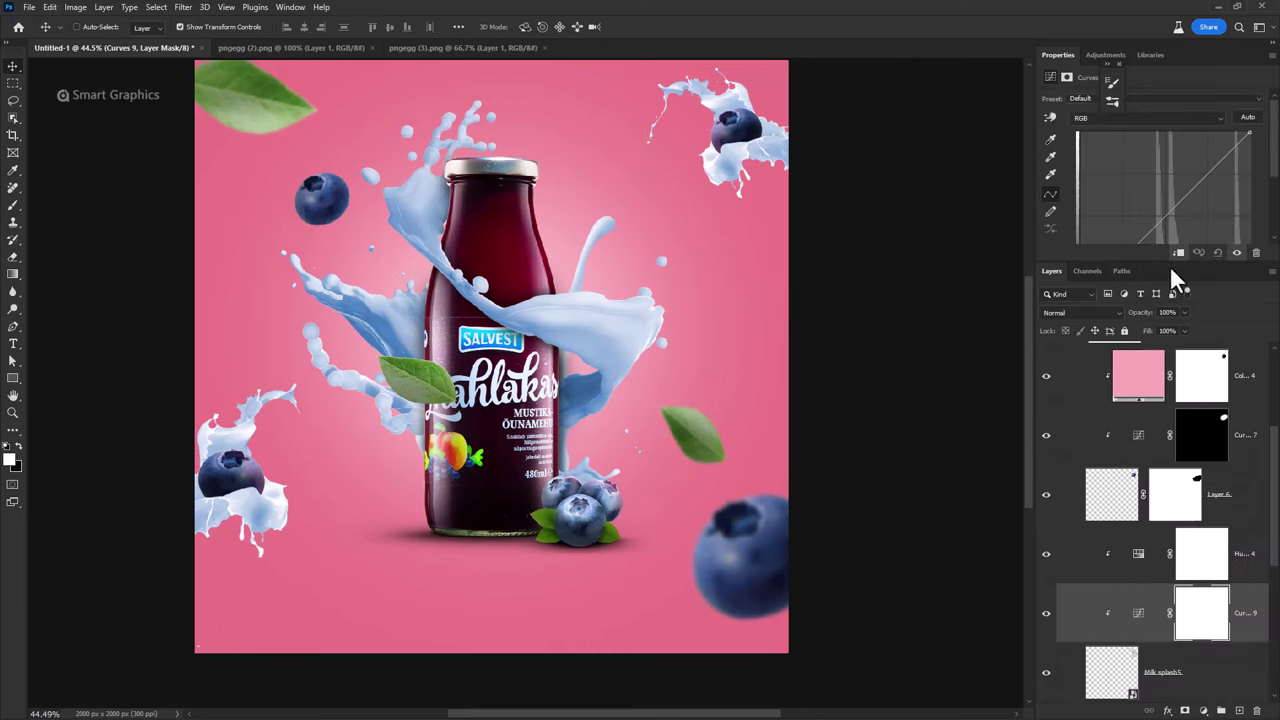
click(1180, 253)
drag(1248, 170, 1264, 188)
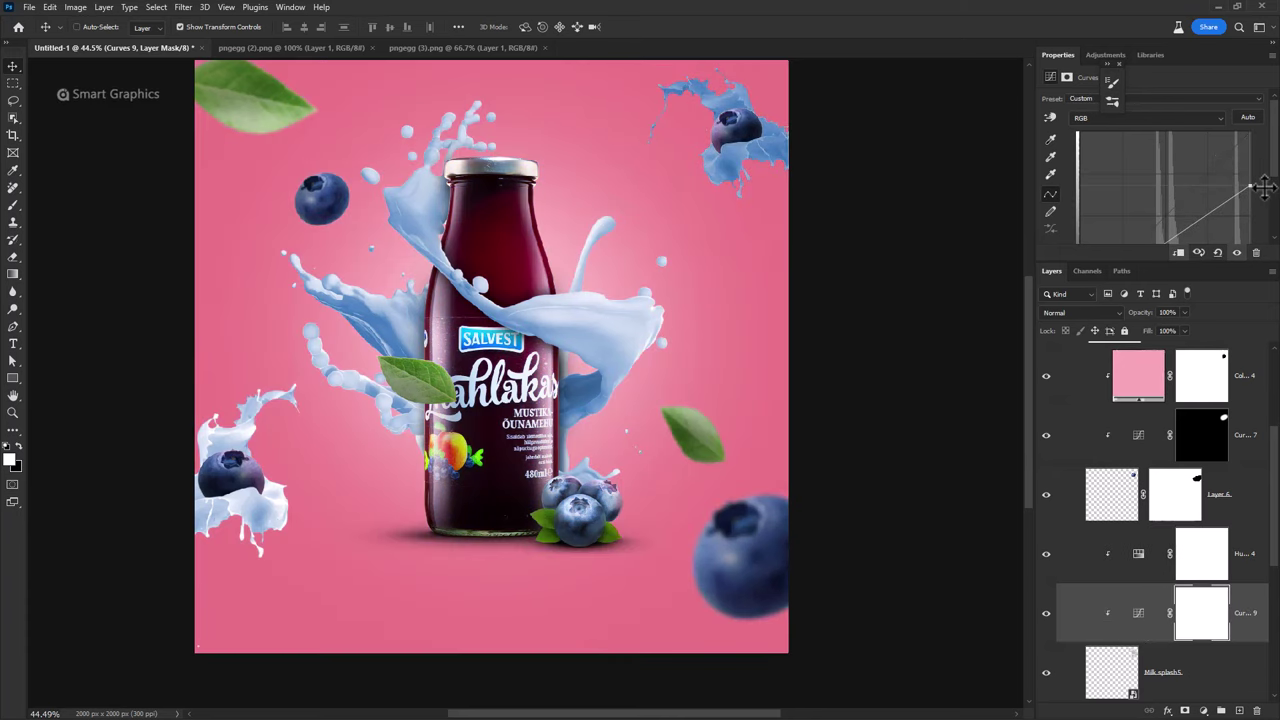
click(1188, 622)
key(ctrl+i)
key(b)
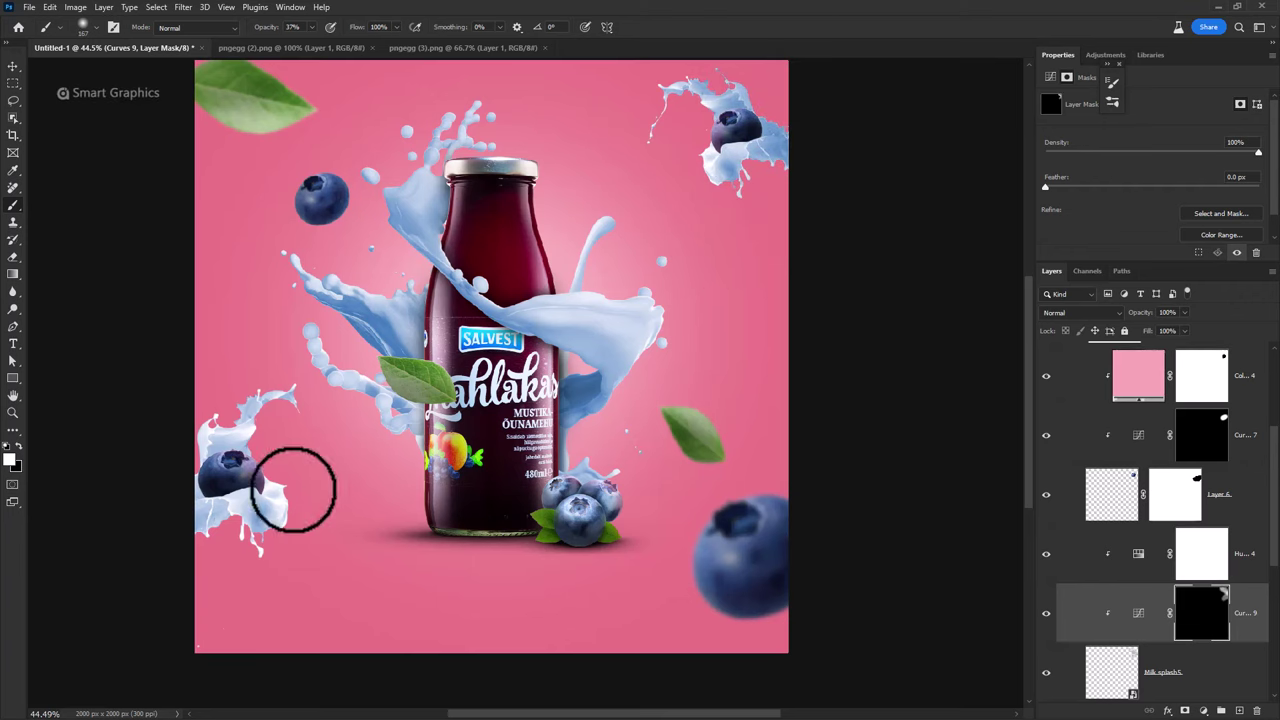
- Add Curves 10 with its top point dragged down to darken the splash
click(1205, 710)
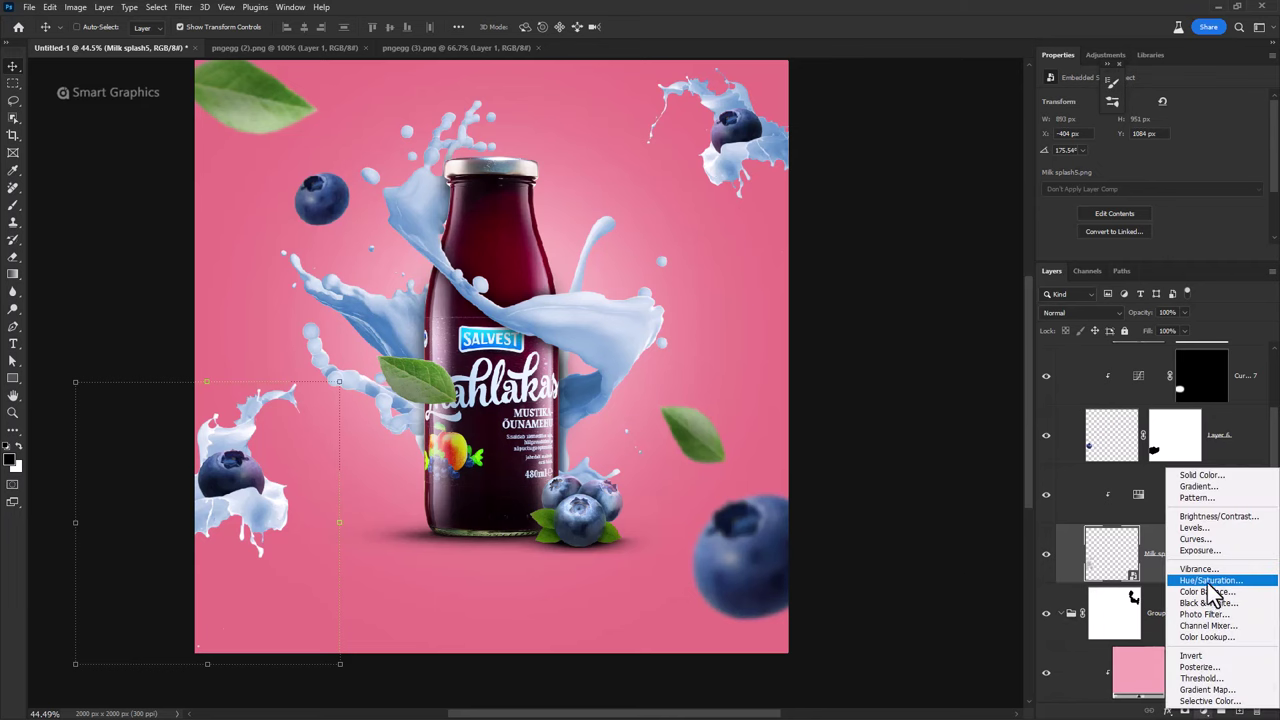
click(1210, 545)
drag(1262, 132, 1266, 170)
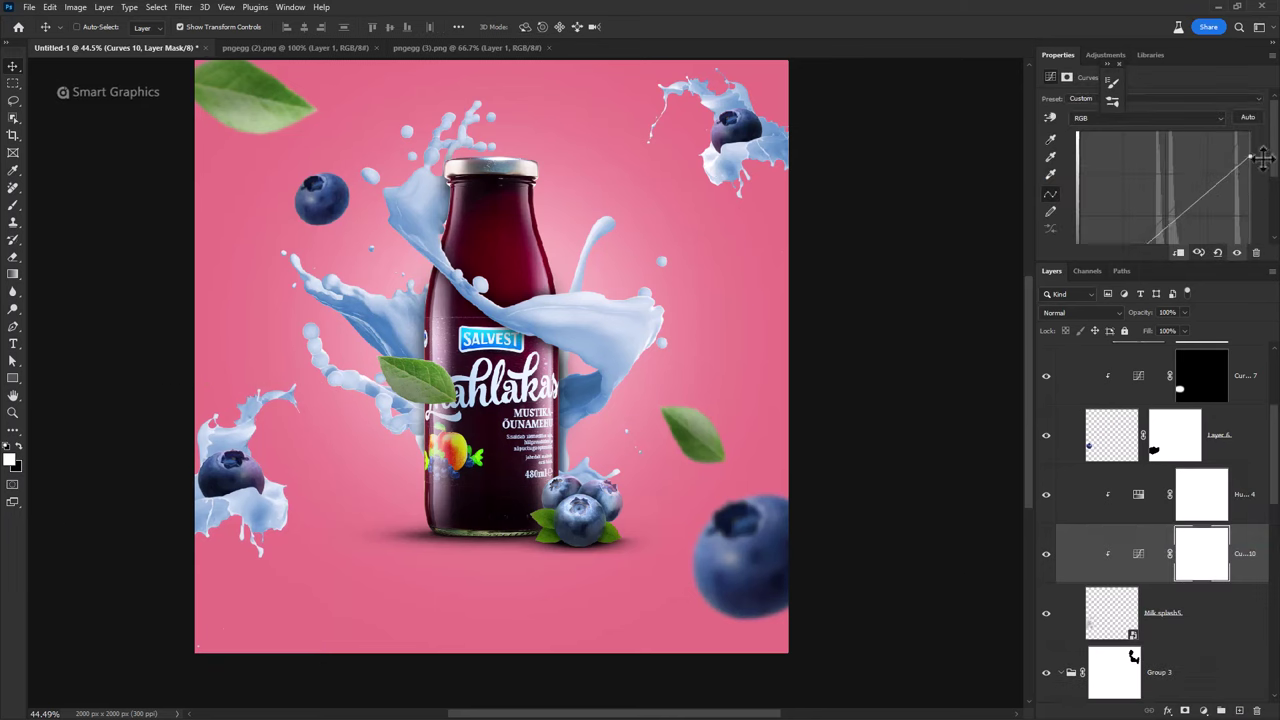
click(1208, 385)
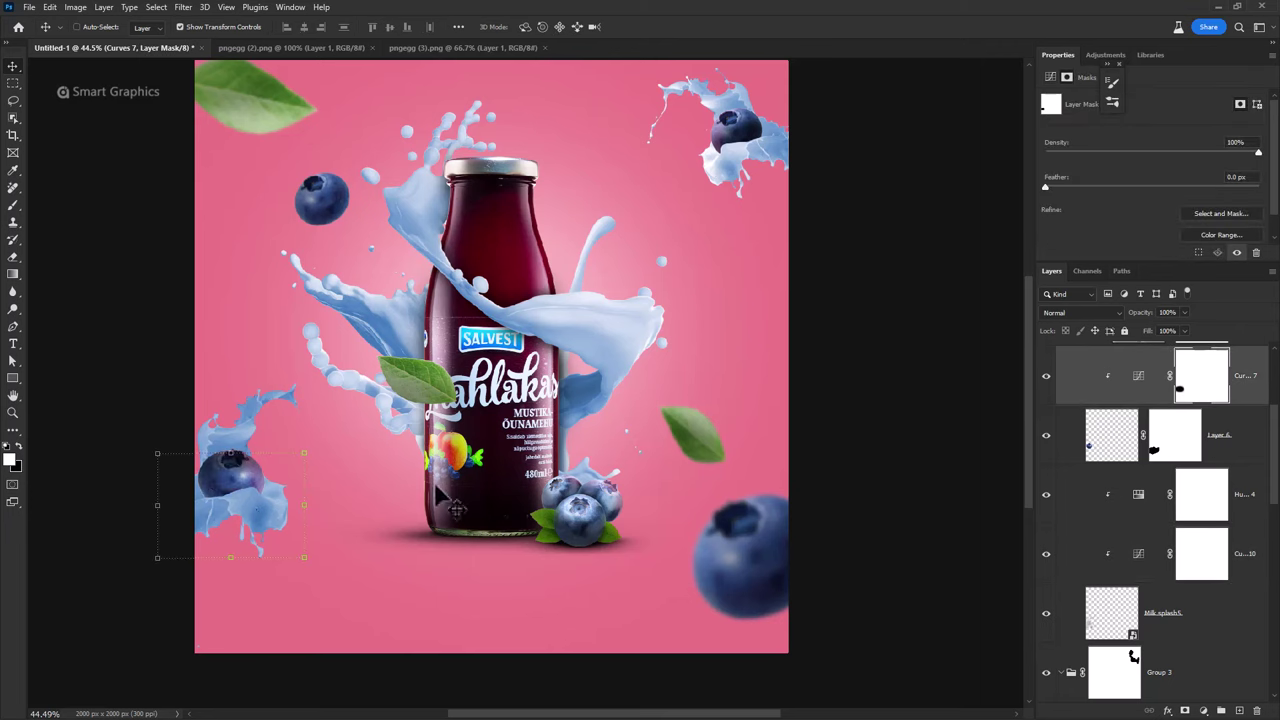
scroll(1196, 436, up, 1)
scroll(1205, 470, down, 1)
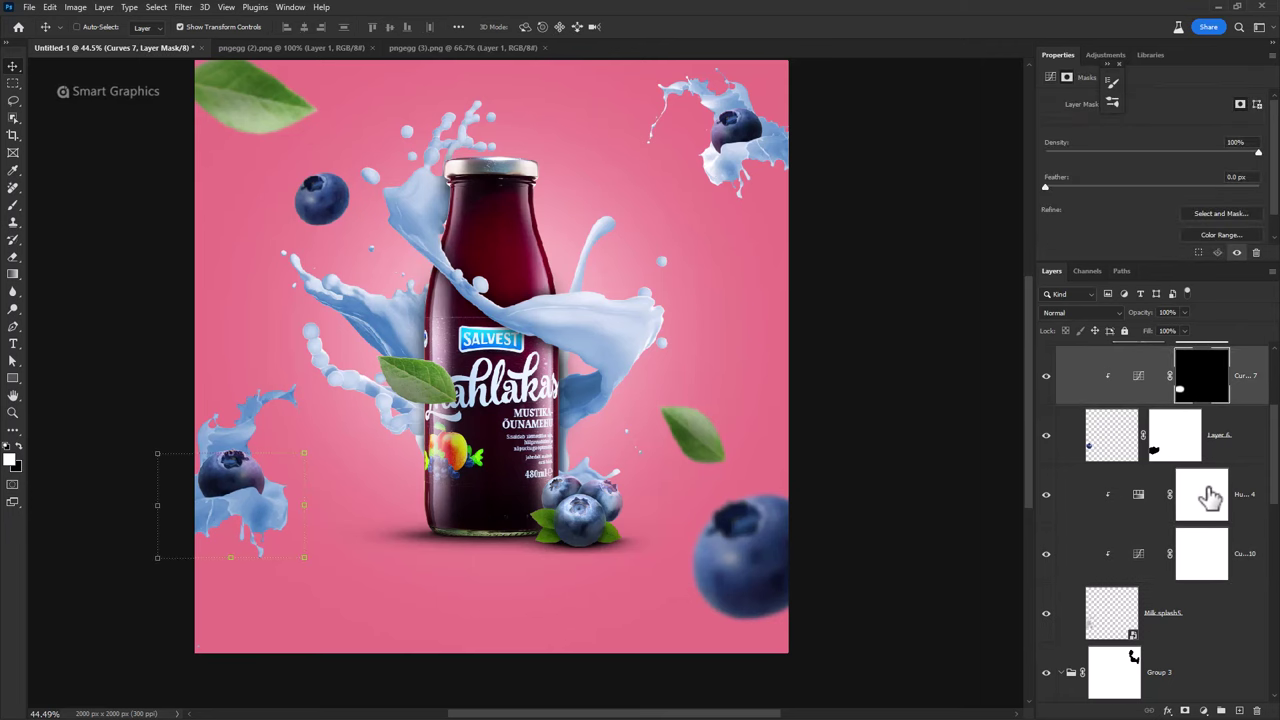
- Invert the Curves 10 mask and paint the darkening onto the left milk splash
click(1247, 568)
click(1205, 560)
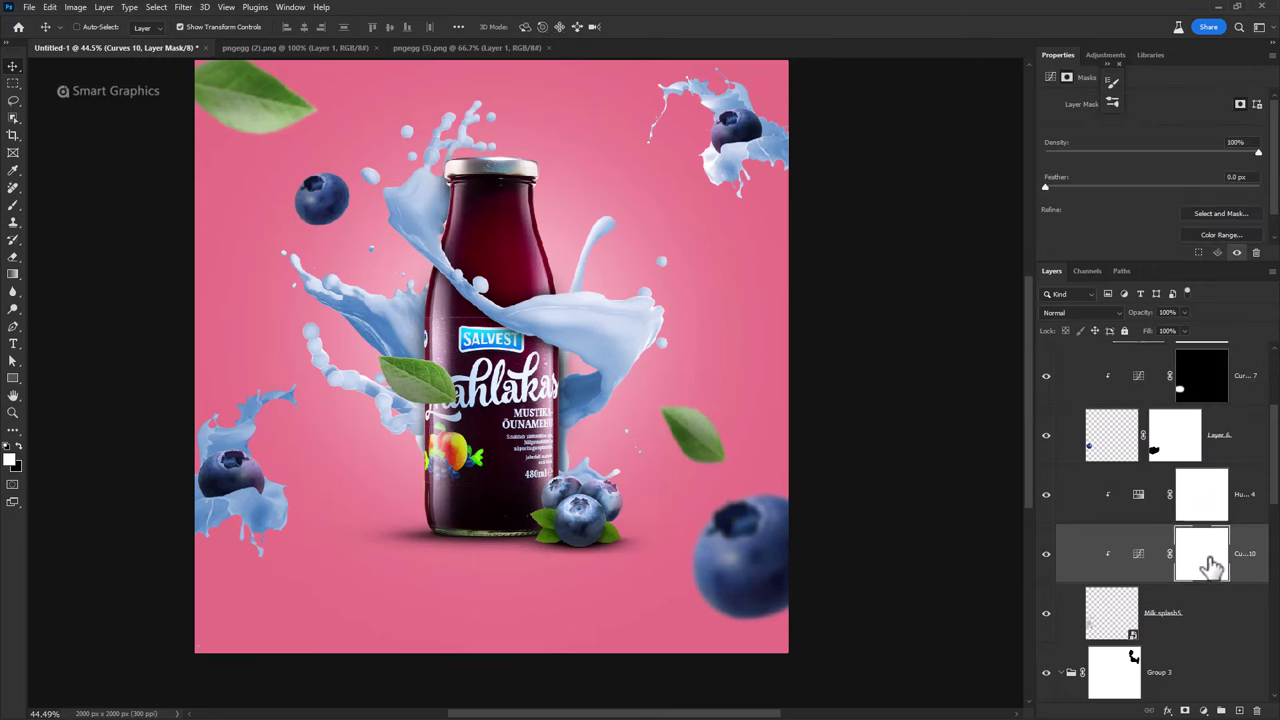
key(ctrl+i)
key(b)
mouse_move(214, 534)
mouse_down()
mouse_move(231, 540)
mouse_move(209, 523)
mouse_move(189, 444)
mouse_move(205, 430)
mouse_up()
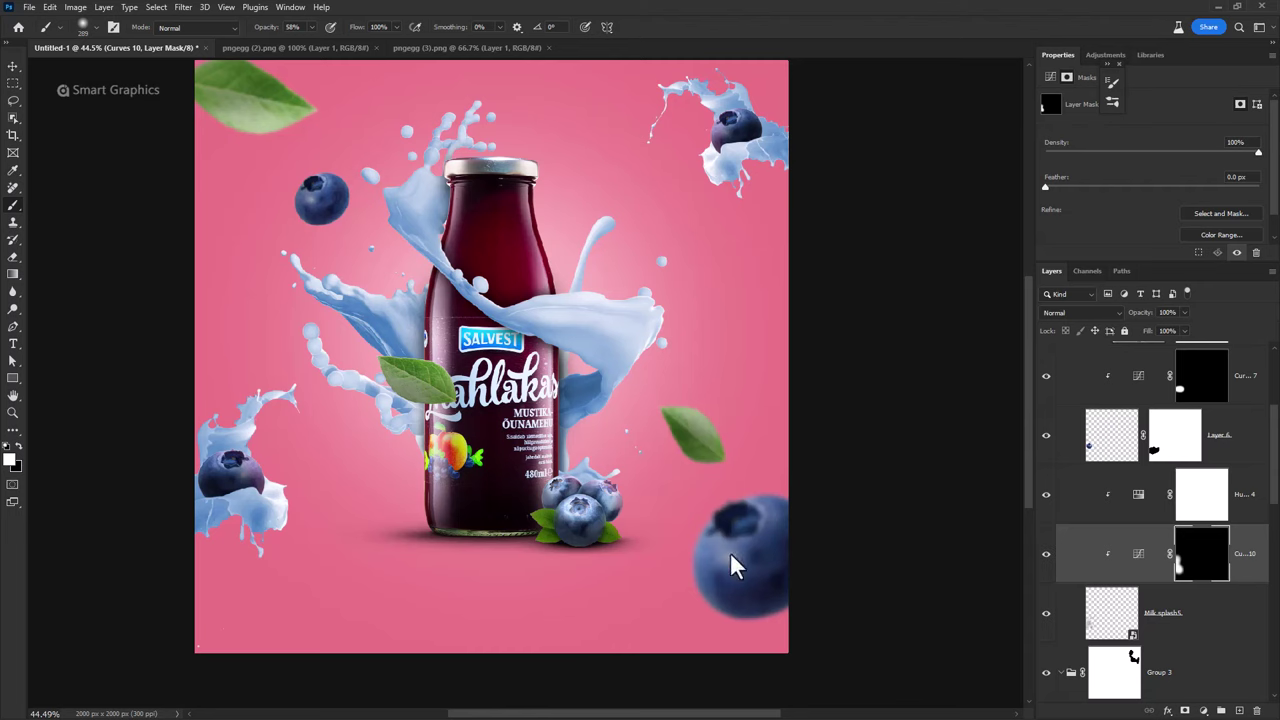
scroll(675, 543, down, 1)
- Collapse the open layer groups and expand the BG group
scroll(1200, 660, down, 3)
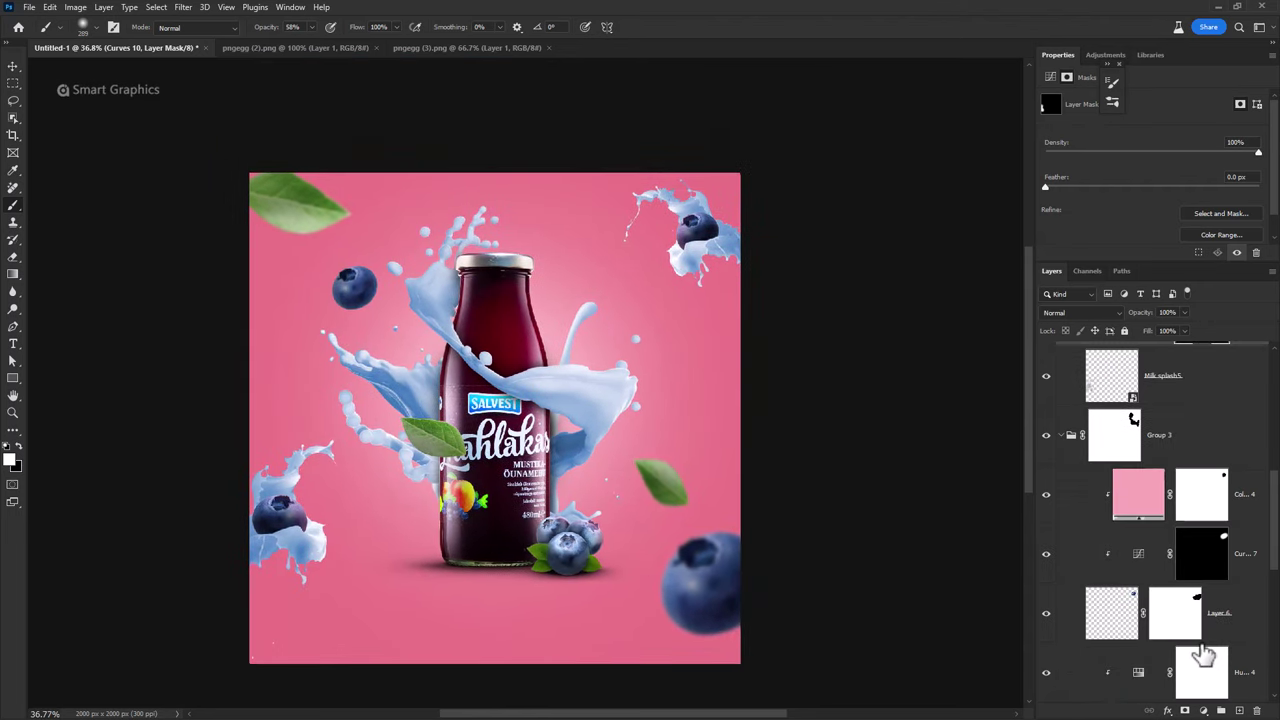
click(1148, 500)
double_click(1148, 505)
key(Escape)
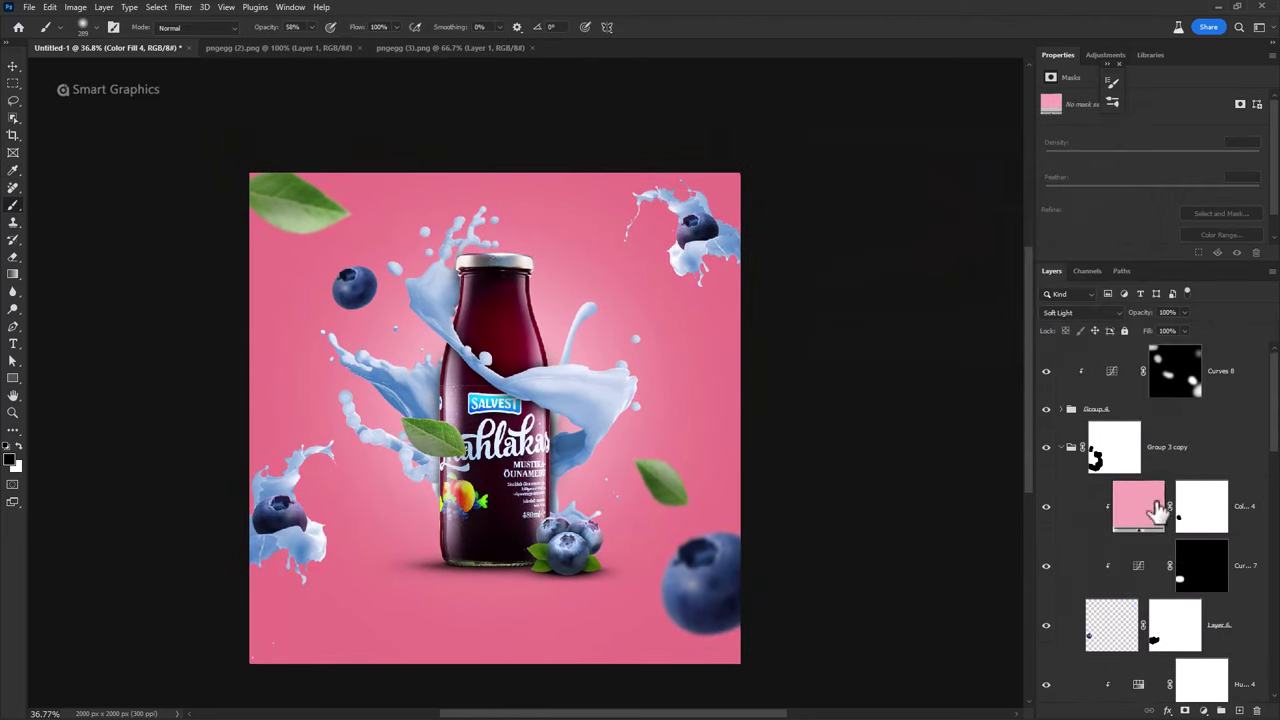
click(1063, 448)
click(1063, 506)
click(1062, 544)
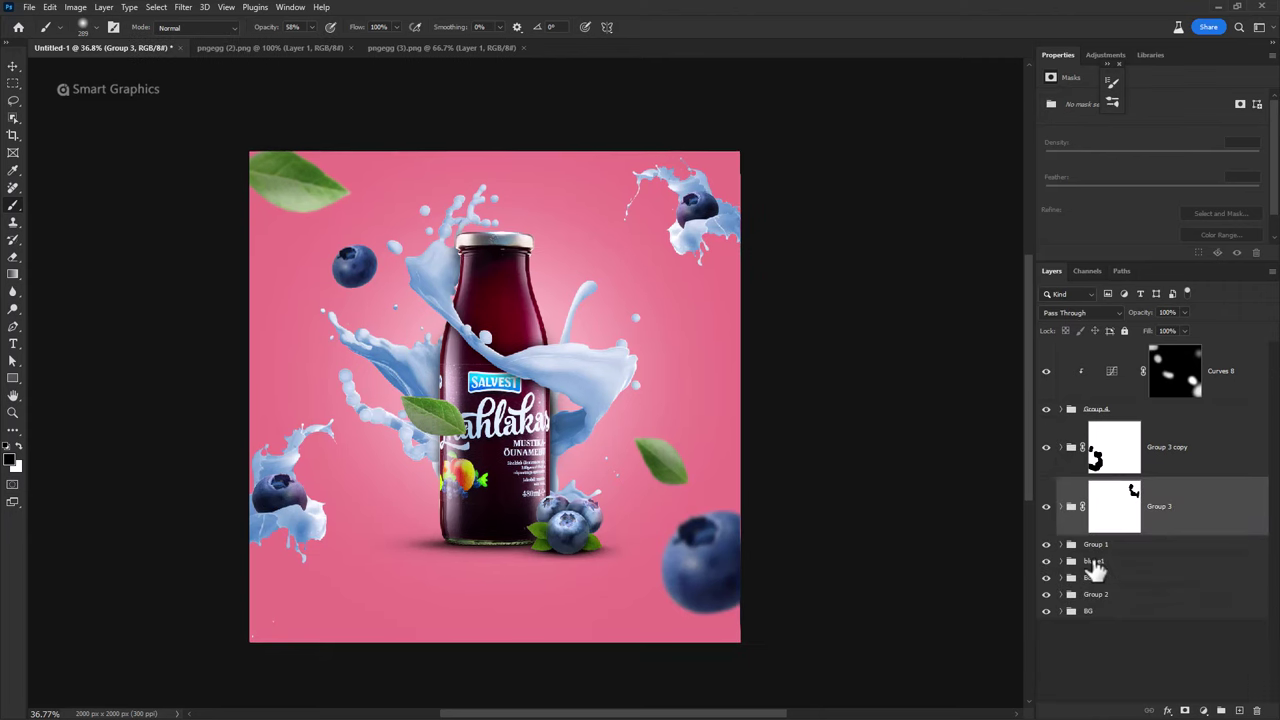
click(1095, 594)
click(1061, 611)
- Change the Color Fill 1 background colour to crimson #c33855
double_click(1112, 612)
mouse_move(912, 174)
mouse_down()
mouse_move(937, 189)
mouse_move(917, 163)
mouse_move(934, 149)
mouse_move(916, 160)
mouse_up()
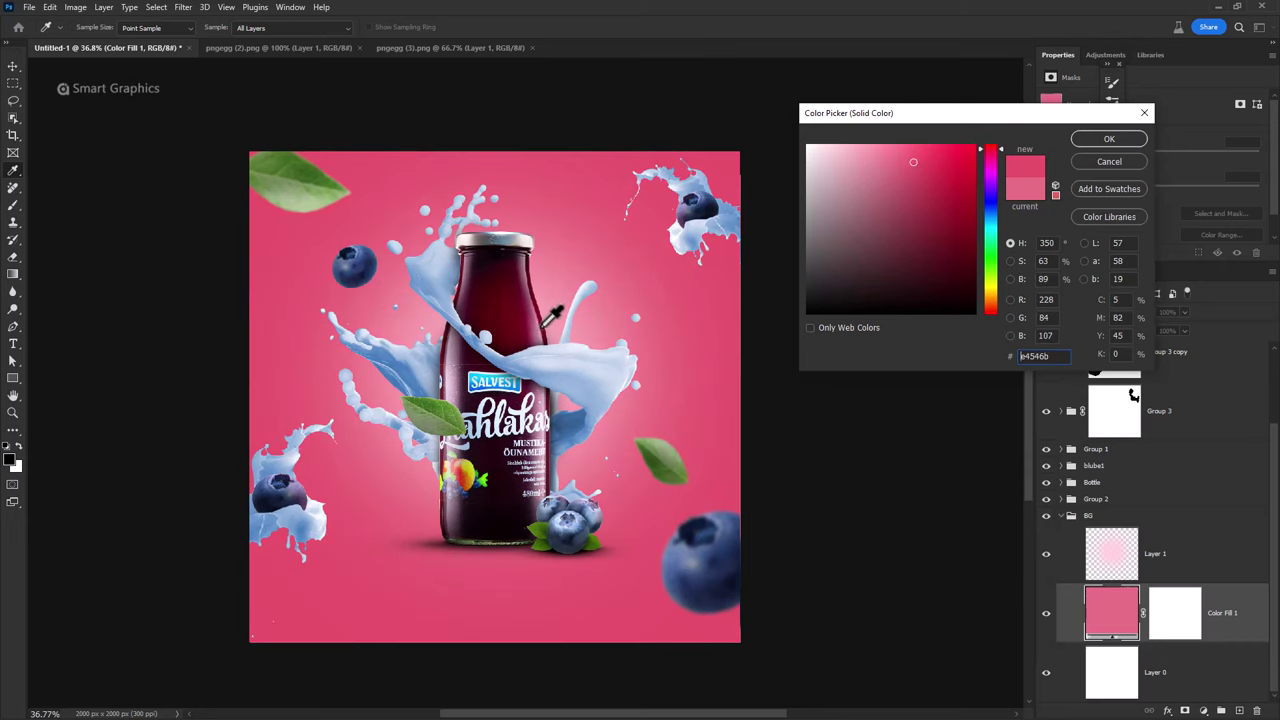
mouse_move(908, 183)
mouse_down()
mouse_move(928, 184)
mouse_move(914, 172)
mouse_up()
key(Return)
key(b)
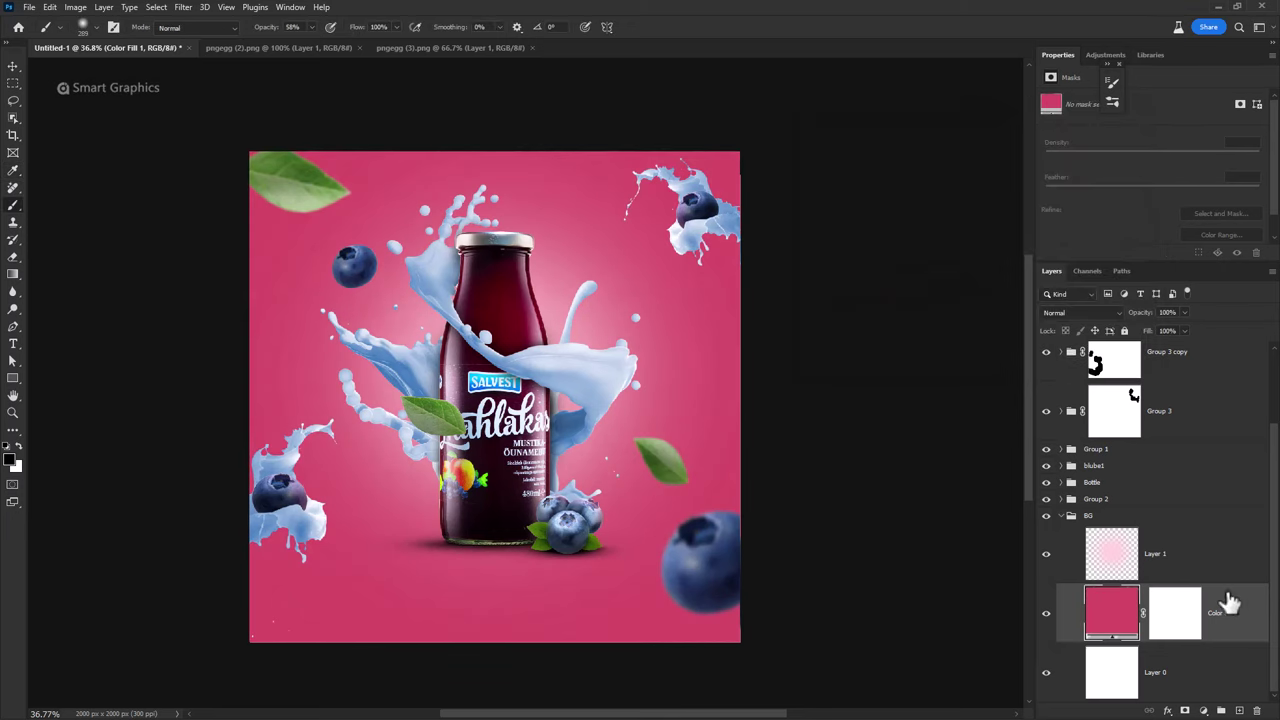
- Lower the pink glow Layer 1 to 77% opacity
click(1046, 553)
click(1186, 560)
drag(1152, 318, 1188, 318)
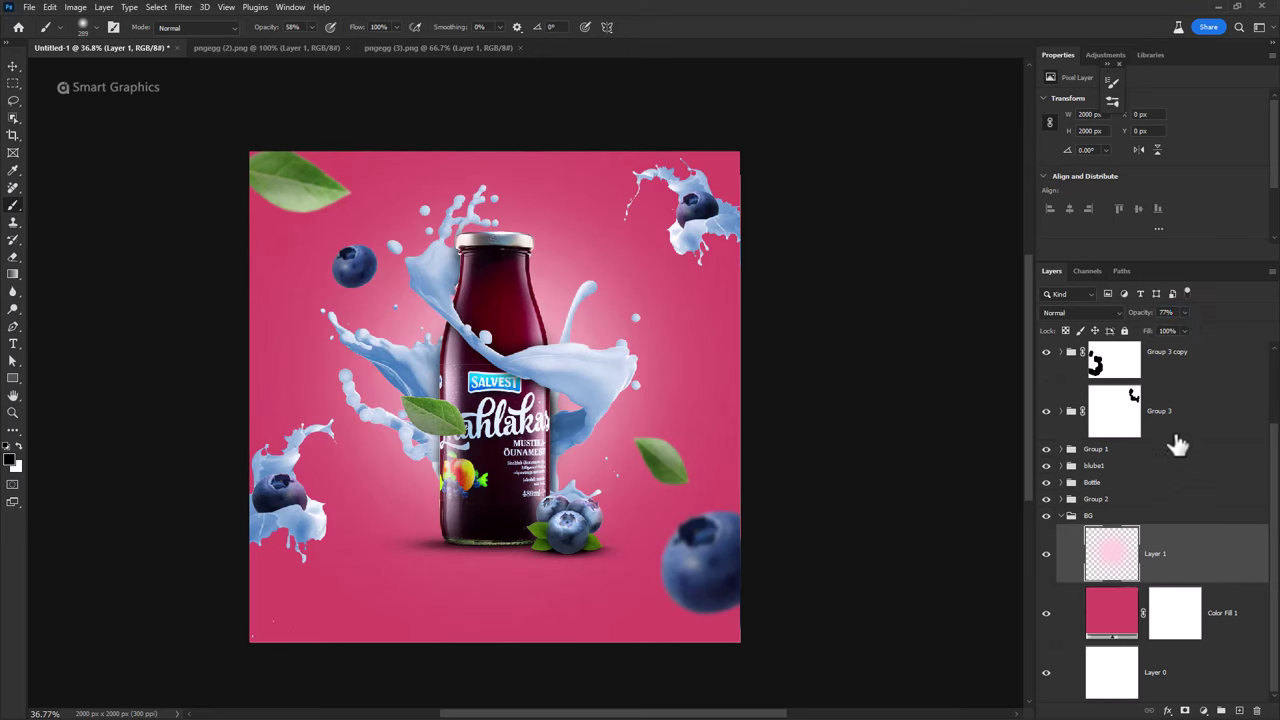
scroll(1178, 445, up, 3)
- Stamp all visible layers into Layer 9 and convert it to a smart object
click(1234, 391)
key(ctrl+shift+alt+e)
right_click(1070, 372)
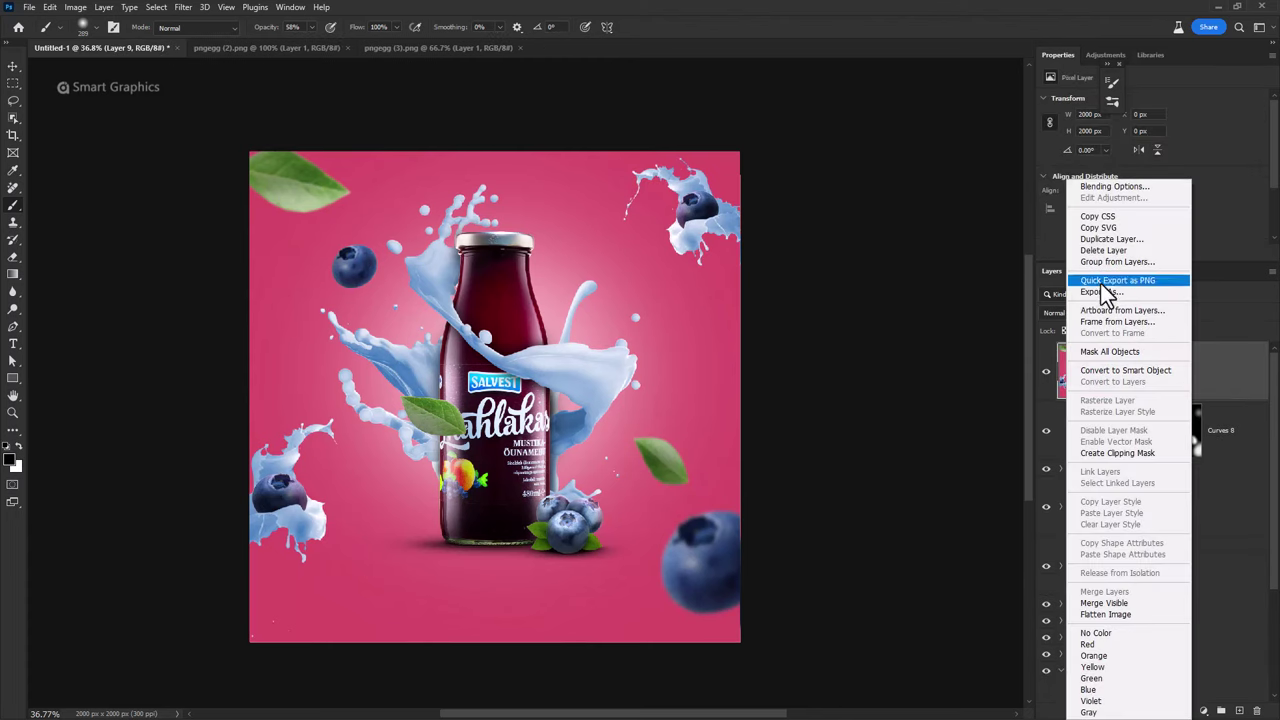
click(1125, 370)
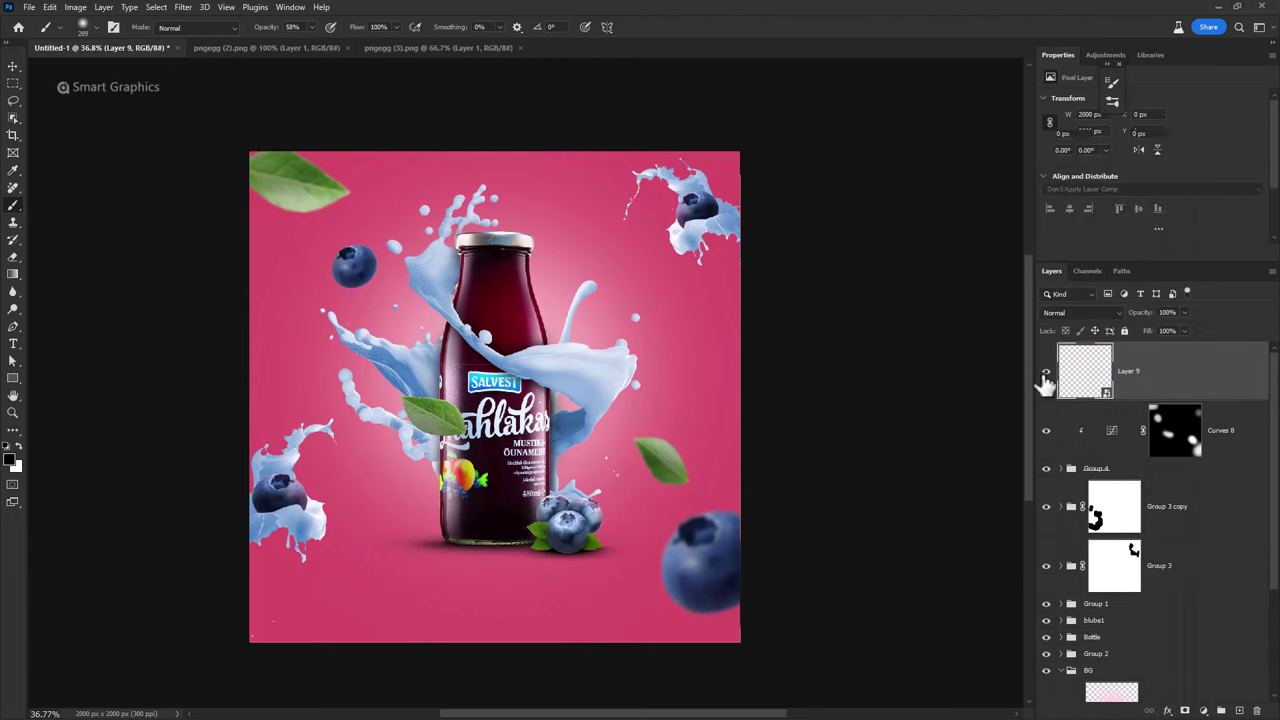
- Apply a Camera Raw Filter with temperature -20, exposure +0.20 and dehaze +13
click(185, 7)
click(220, 126)
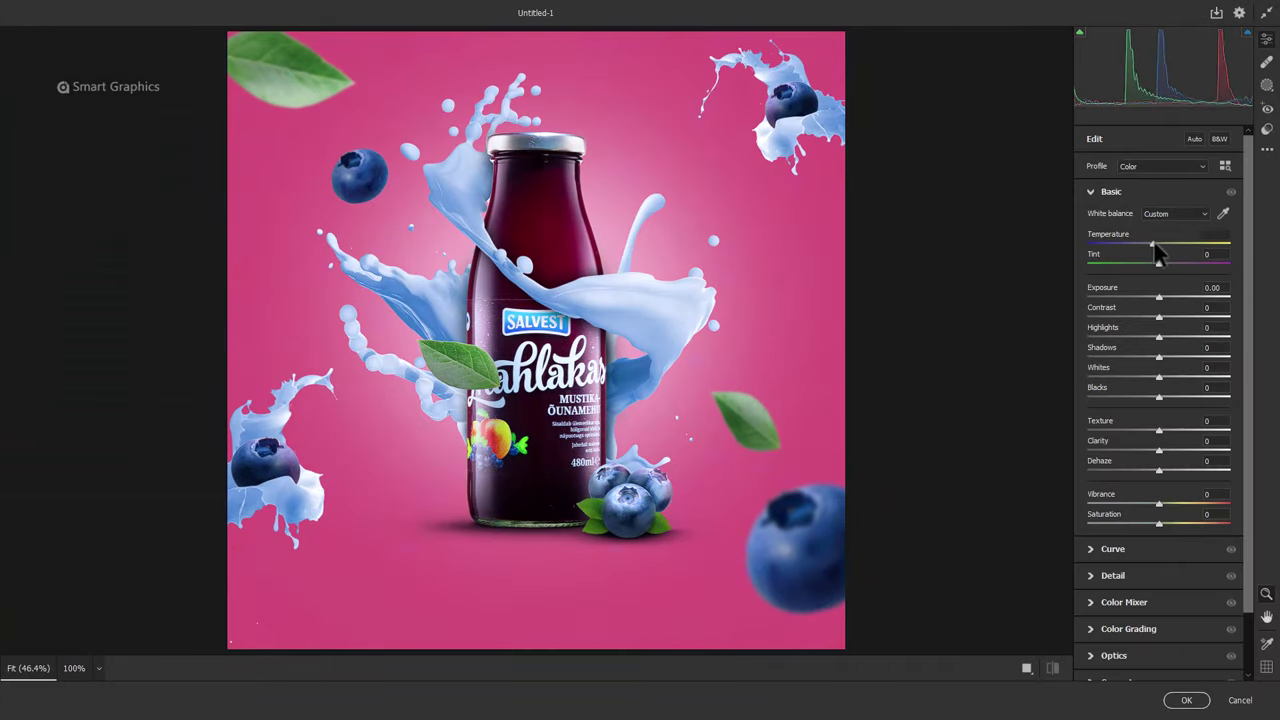
drag(1156, 246, 1148, 245)
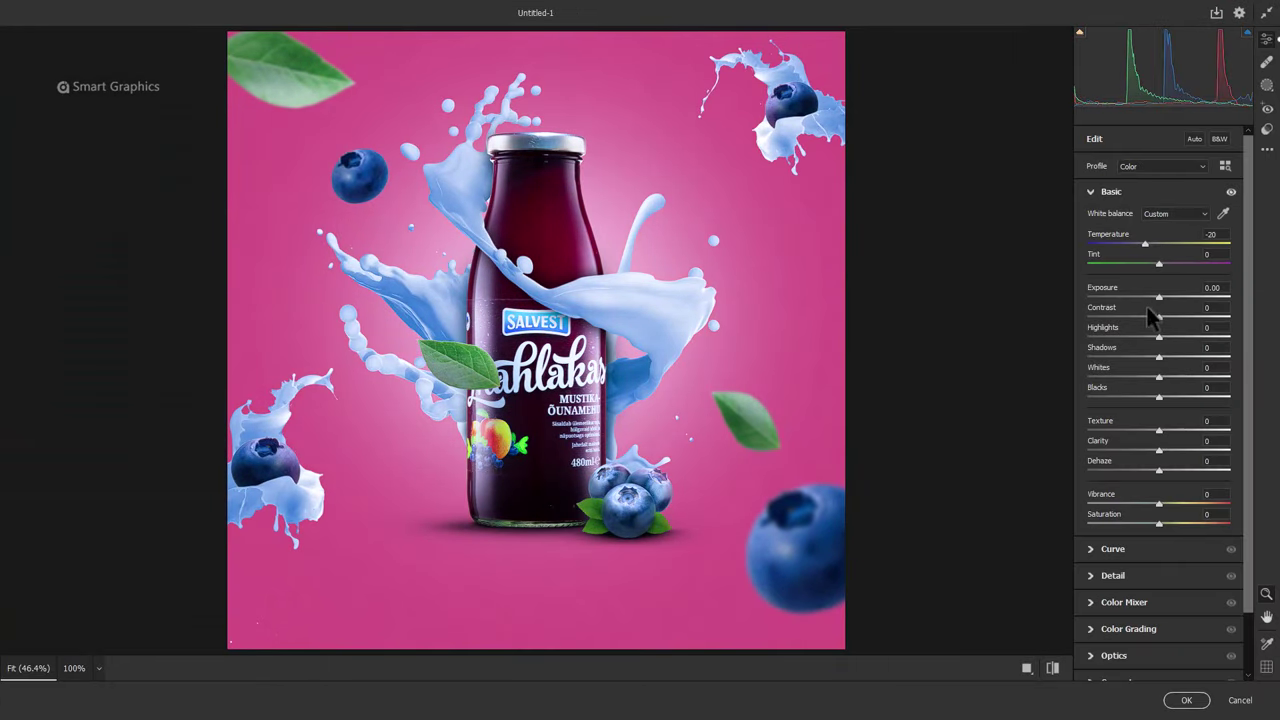
mouse_move(1160, 299)
mouse_down()
mouse_move(1183, 325)
mouse_move(1154, 341)
mouse_up()
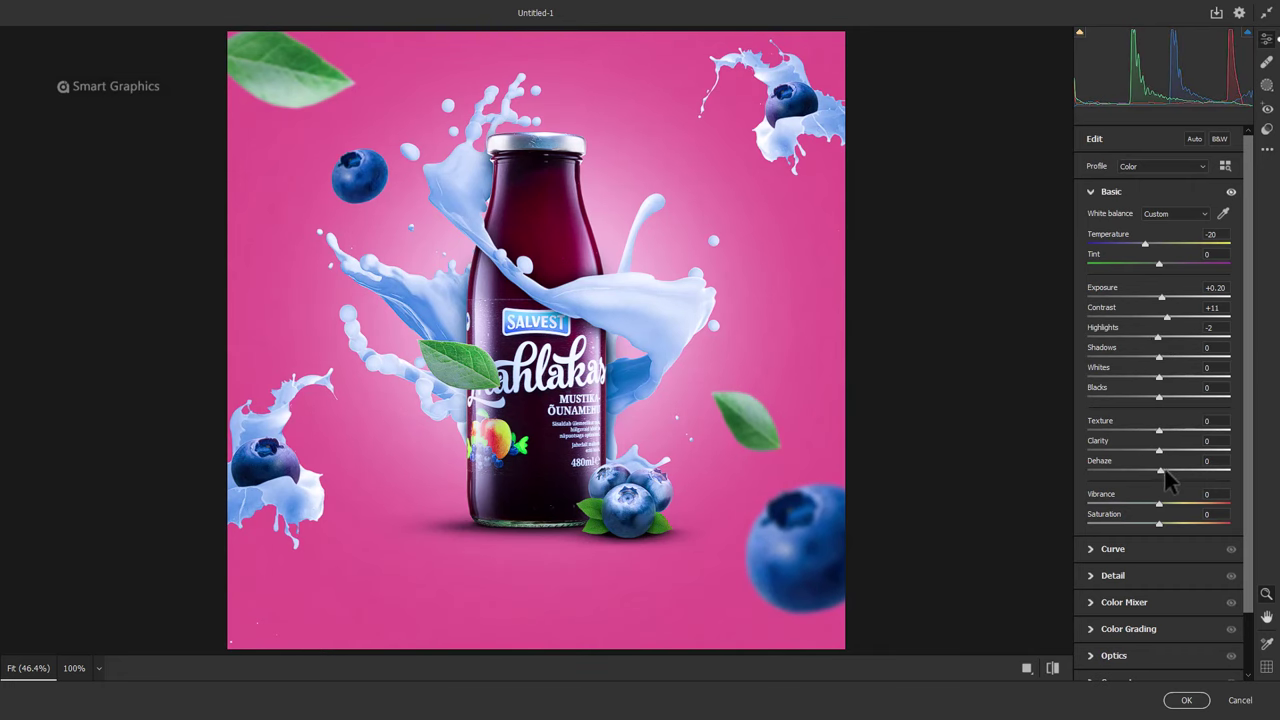
mouse_move(1164, 470)
mouse_down()
mouse_move(1194, 508)
mouse_move(1157, 514)
mouse_move(1192, 523)
mouse_move(1166, 527)
mouse_up()
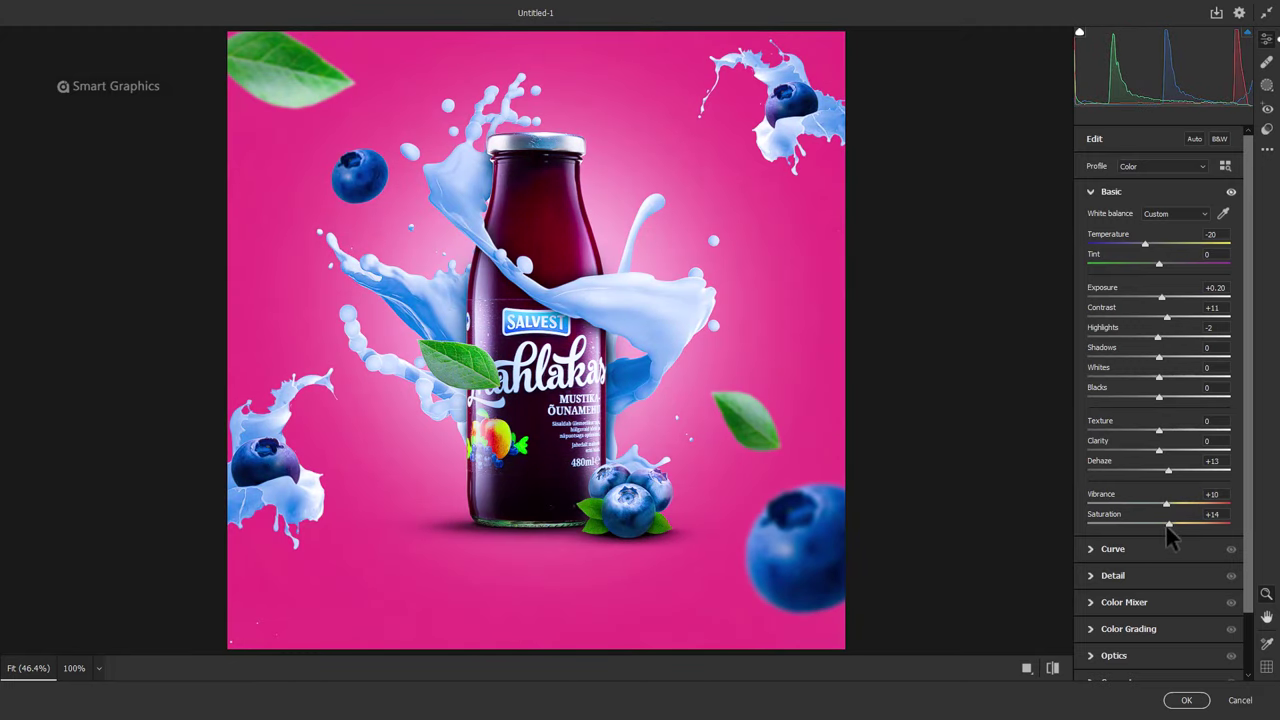
click(1186, 700)
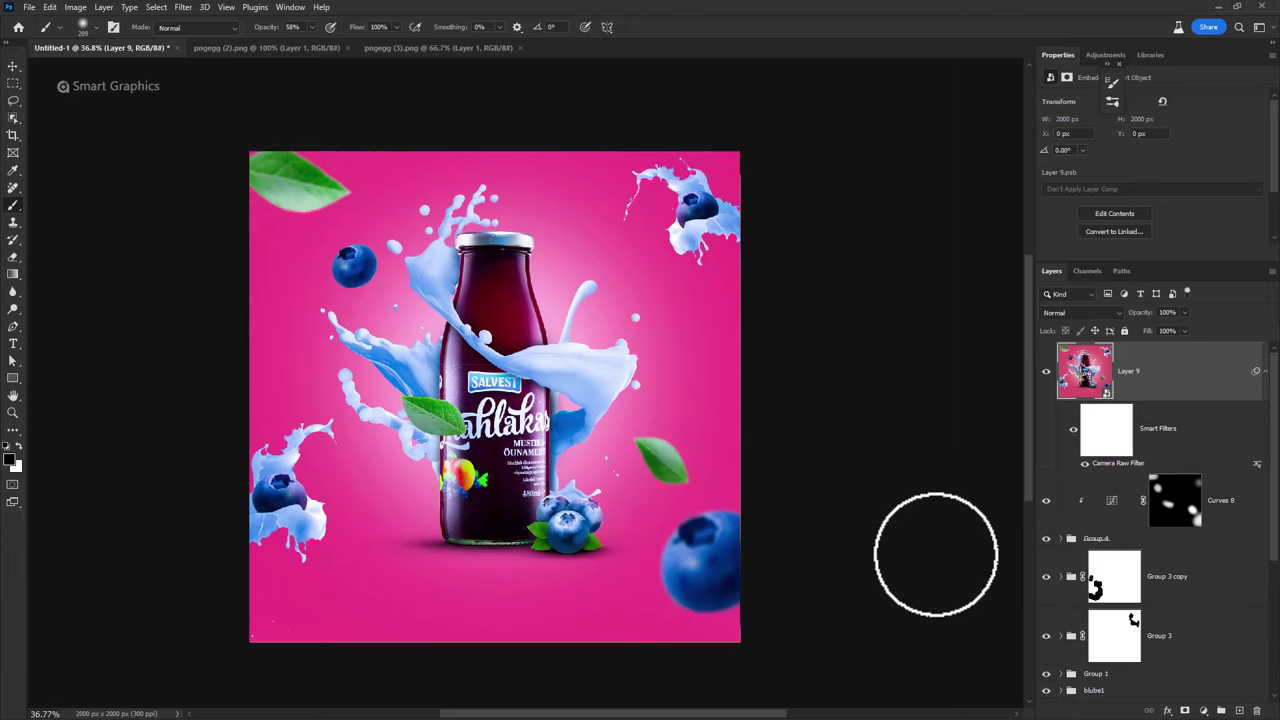